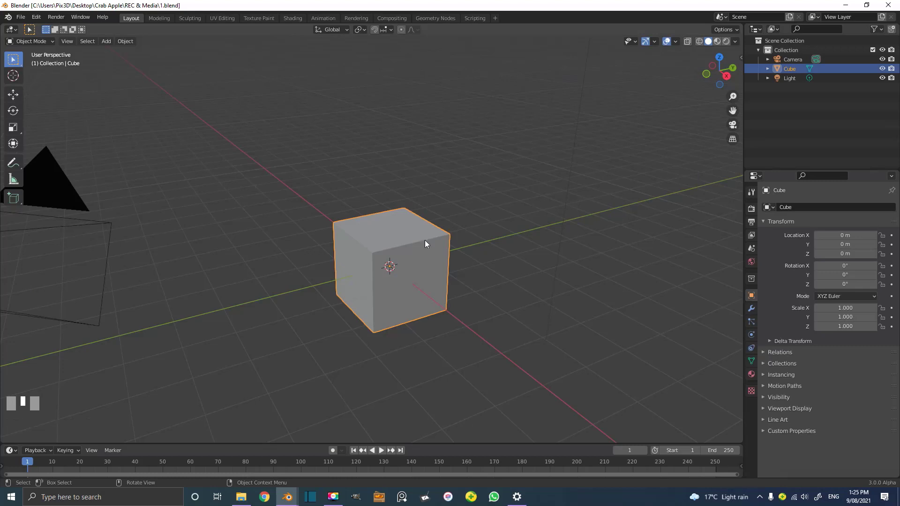
Open the default cube for mesh editing in front orthographic view.
{"action": "scroll", "coordinate": [425, 246], "scroll_direction": "down", "scroll_amount": 1}
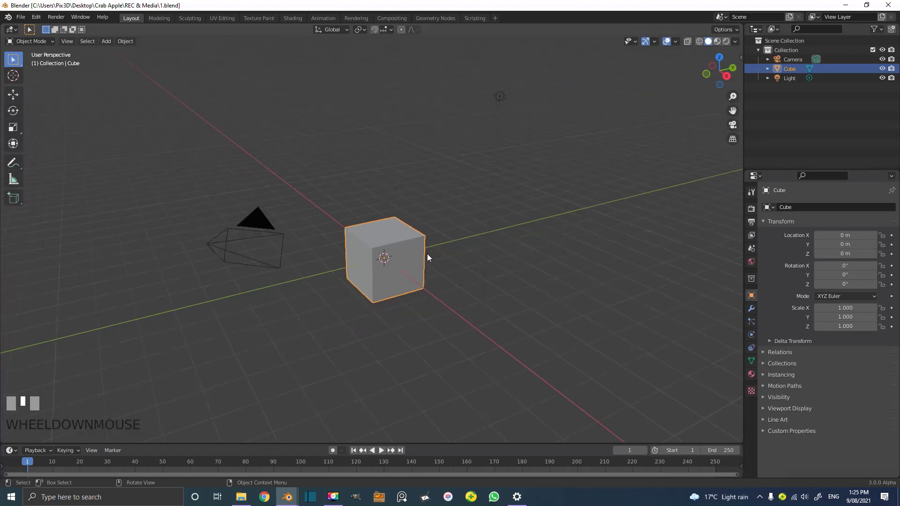
{"action": "left_click", "coordinate": [377, 237]}
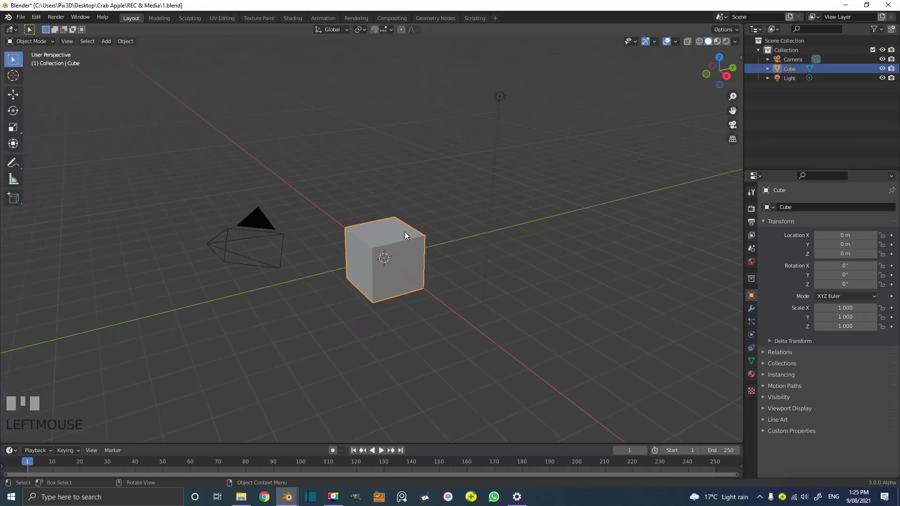
{"action": "key", "text": "KP_1"}
{"action": "scroll", "coordinate": [406, 231], "scroll_direction": "up", "scroll_amount": 8}
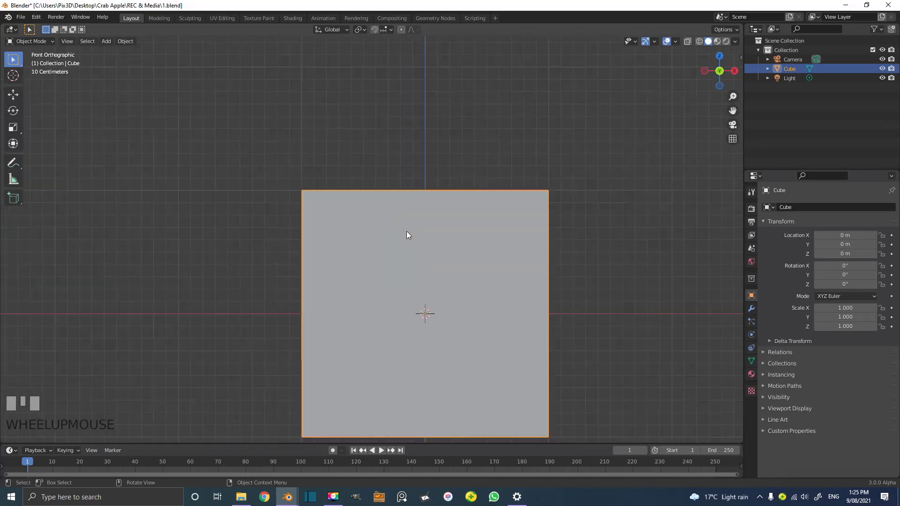
{"action": "scroll", "coordinate": [370, 269], "scroll_direction": "down", "scroll_amount": 2}
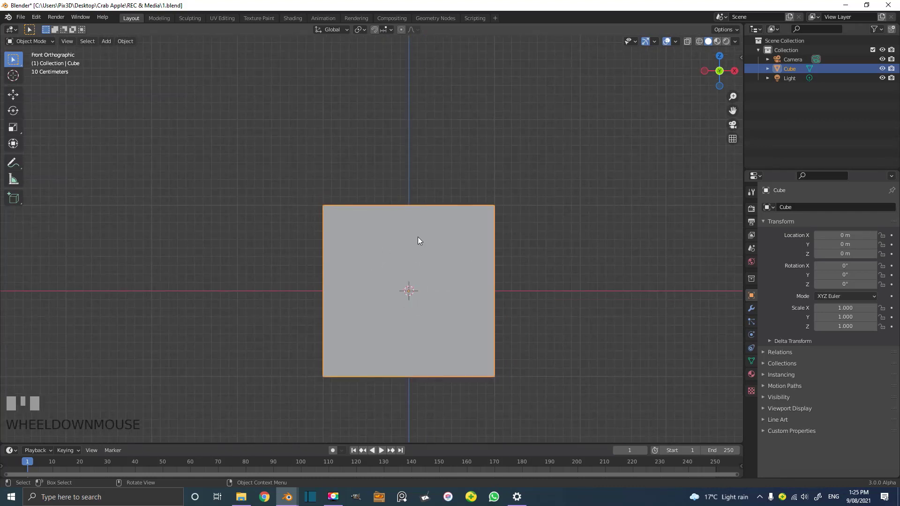
{"action": "key", "text": "Tab"}
{"action": "middle_click_drag", "start_coordinate": [419, 276], "coordinate": [390, 234], "text": "shift"}
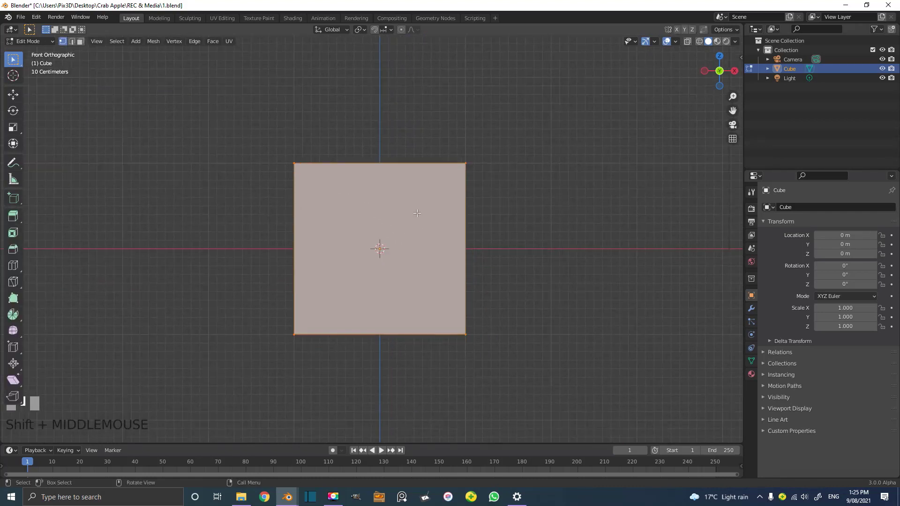
In wireframe shading, move the vertices on the cube's negative-X side along X to just past the centre line.
{"action": "scroll", "coordinate": [408, 173], "scroll_direction": "down", "scroll_amount": 2}
{"action": "key", "text": "z"}
{"action": "left_click", "coordinate": [340, 175]}
{"action": "mouse_move", "coordinate": [291, 328]}
{"action": "left_mouse_down"}
{"action": "mouse_move", "coordinate": [339, 142]}
{"action": "mouse_move", "coordinate": [339, 81]}
{"action": "mouse_move", "coordinate": [362, 70]}
{"action": "left_mouse_up"}
{"action": "scroll", "coordinate": [199, 235], "scroll_direction": "up", "scroll_amount": 4}
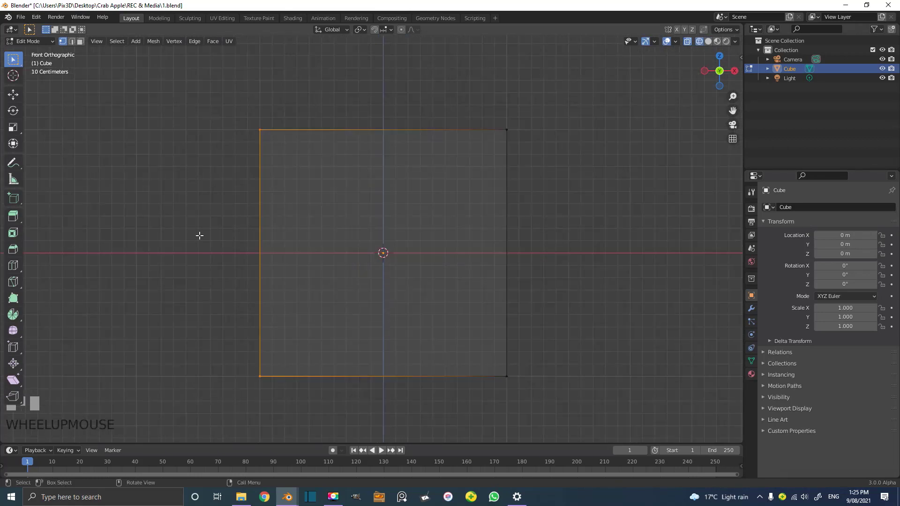
{"action": "key", "text": "g"}
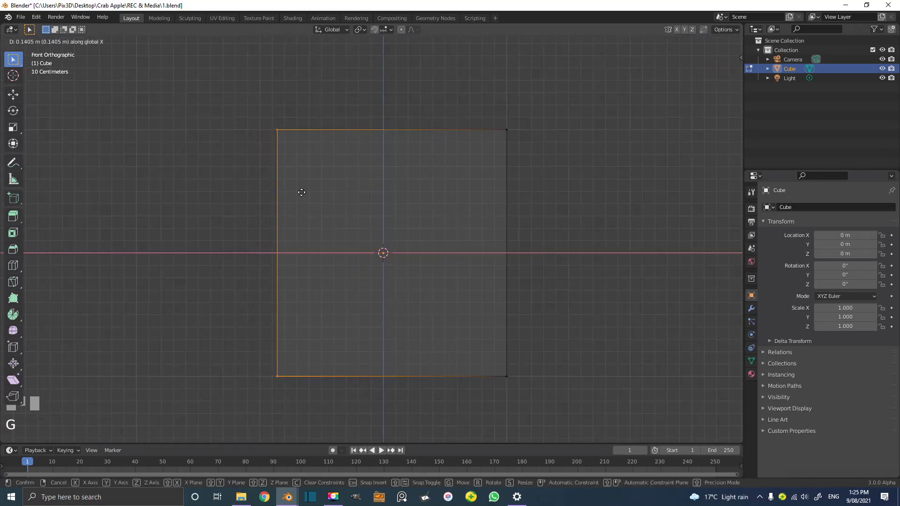
{"action": "left_click", "coordinate": [412, 185]}
{"action": "scroll", "coordinate": [412, 184], "scroll_direction": "down", "scroll_amount": 3}
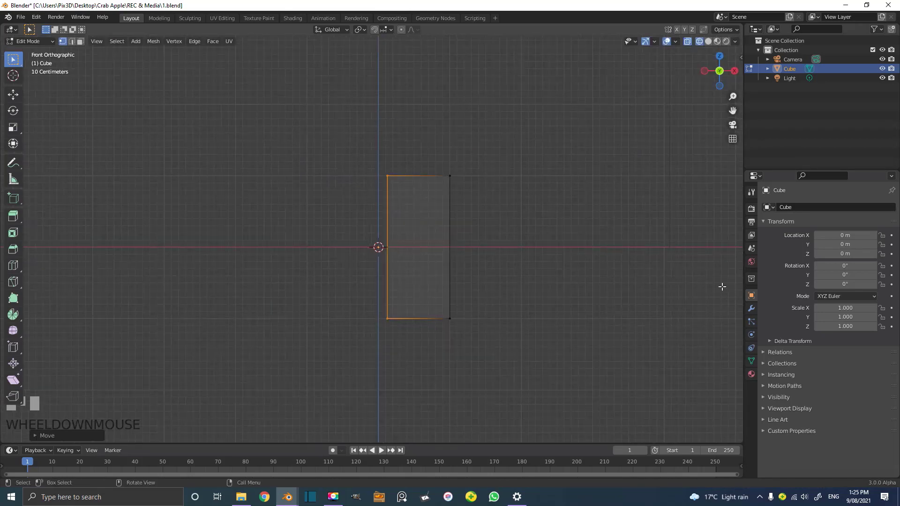
Add a Mirror modifier on the X axis to the cube and enable Clipping.
{"action": "left_click", "coordinate": [751, 308]}
{"action": "left_click", "coordinate": [778, 207]}
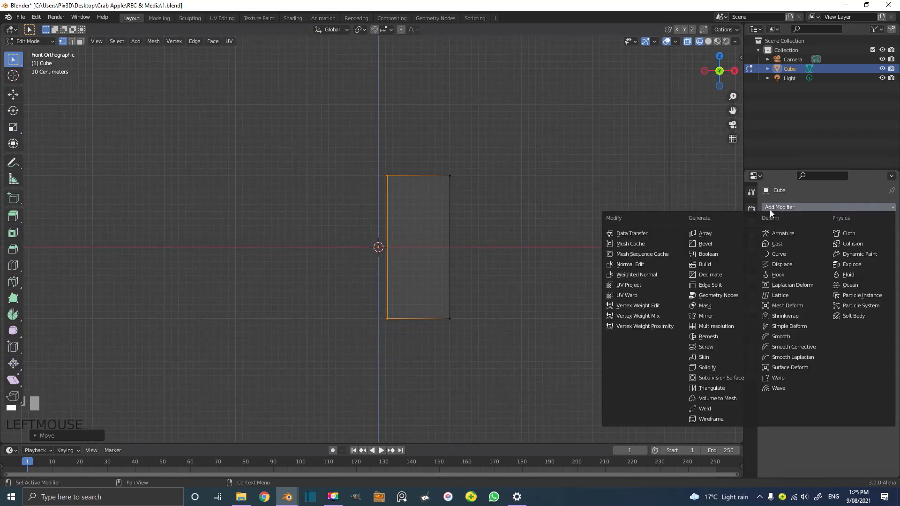
{"action": "left_click", "coordinate": [717, 316]}
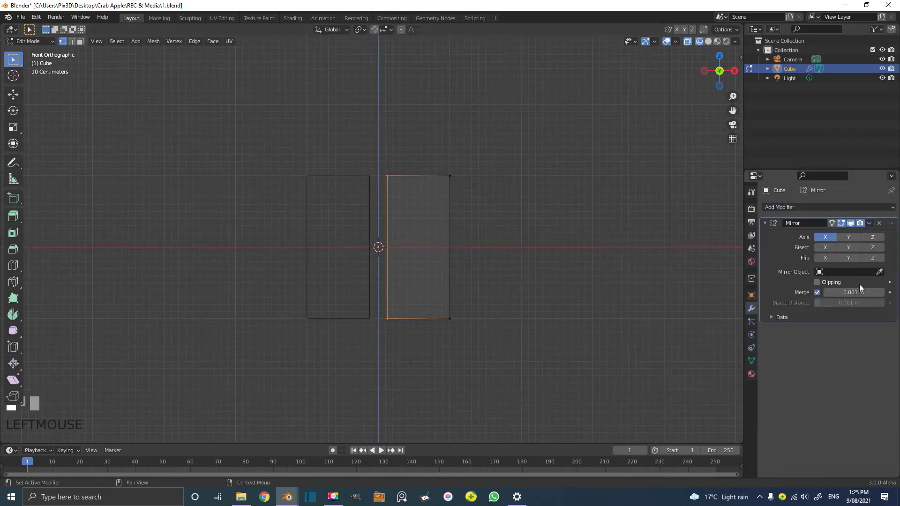
In solid shading, move the inner face along X until it meets the mirror plane and joins the two halves.
{"action": "middle_click_drag", "start_coordinate": [443, 221], "coordinate": [438, 239]}
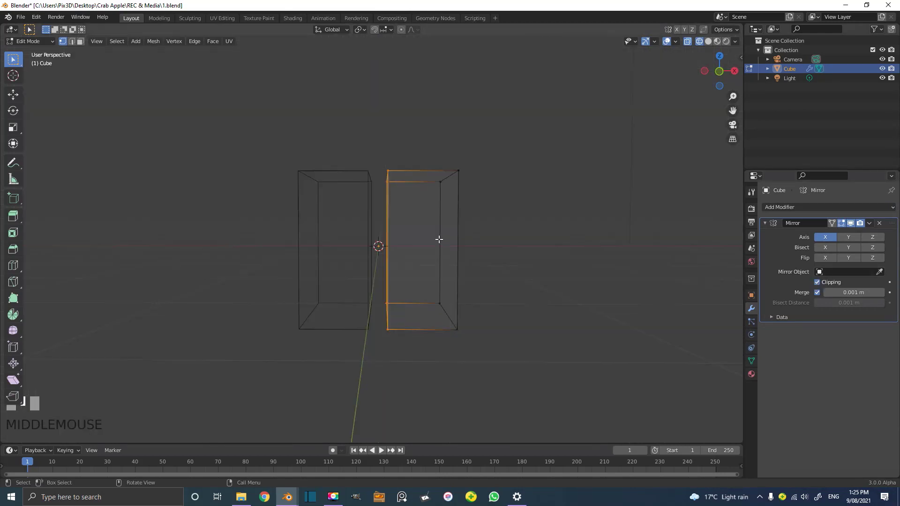
{"action": "key", "text": "z"}
{"action": "left_click", "coordinate": [507, 240]}
{"action": "middle_click_drag", "start_coordinate": [507, 240], "coordinate": [435, 195]}
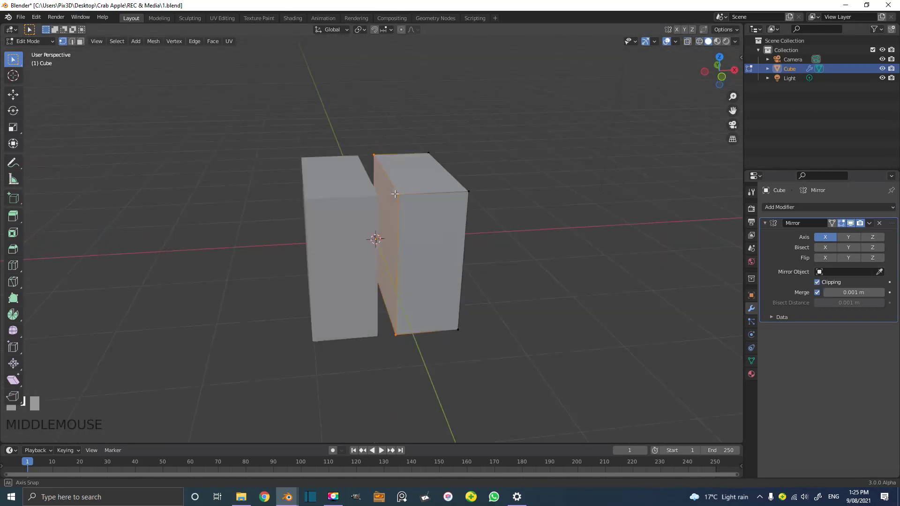
{"action": "scroll", "coordinate": [435, 196], "scroll_direction": "up", "scroll_amount": 2}
{"action": "key", "text": "g"}
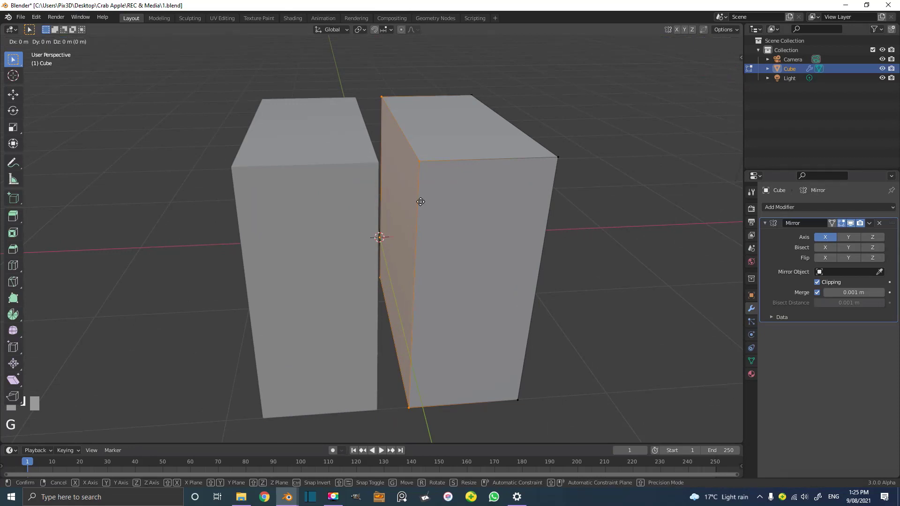
{"action": "key", "text": "x"}
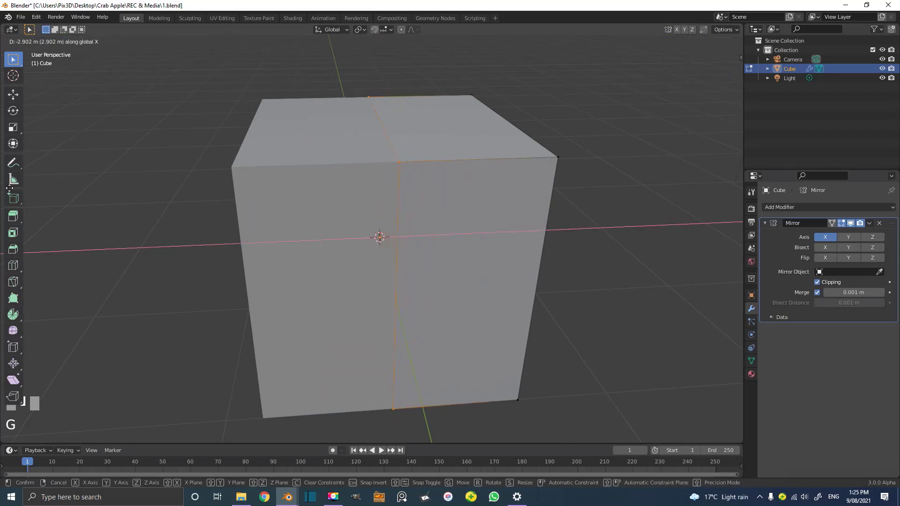
{"action": "left_click", "coordinate": [694, 186]}
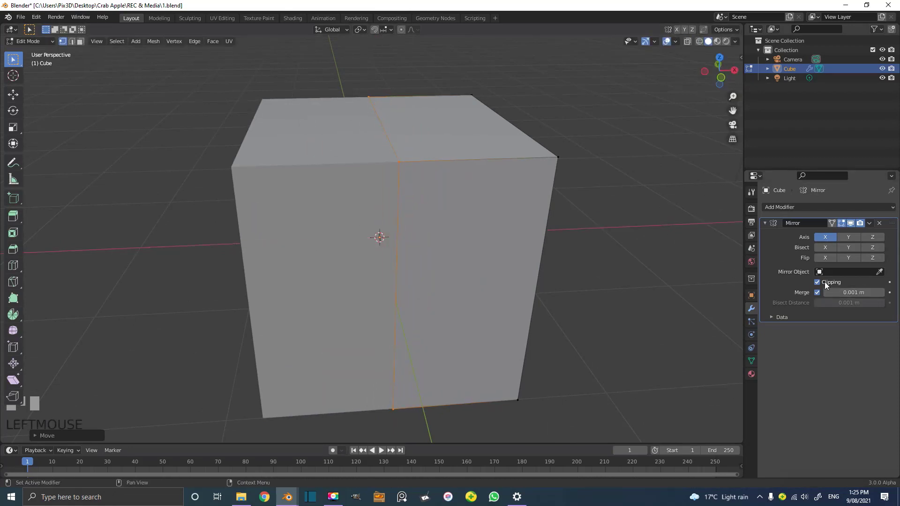
Delete the inner face on the mirror plane and check the interior in wireframe, returning to solid shading.
{"action": "scroll", "coordinate": [473, 165], "scroll_direction": "up", "scroll_amount": 2}
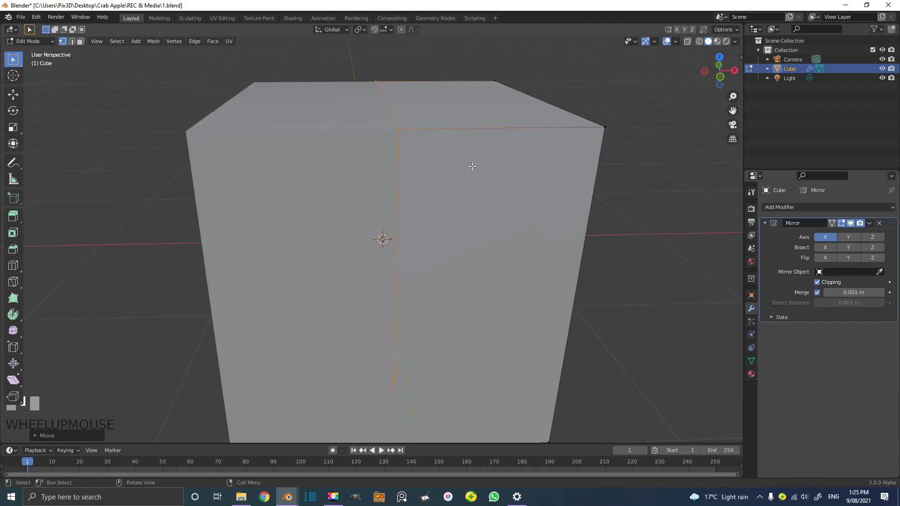
{"action": "key", "text": "x"}
{"action": "left_click", "coordinate": [432, 187]}
{"action": "key", "text": "z"}
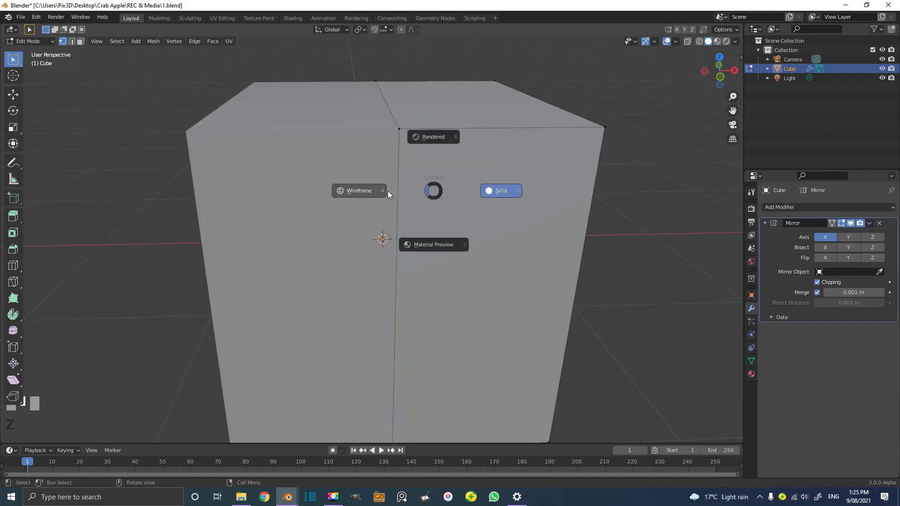
{"action": "left_click", "coordinate": [387, 190]}
{"action": "middle_click_drag", "start_coordinate": [387, 191], "coordinate": [443, 181]}
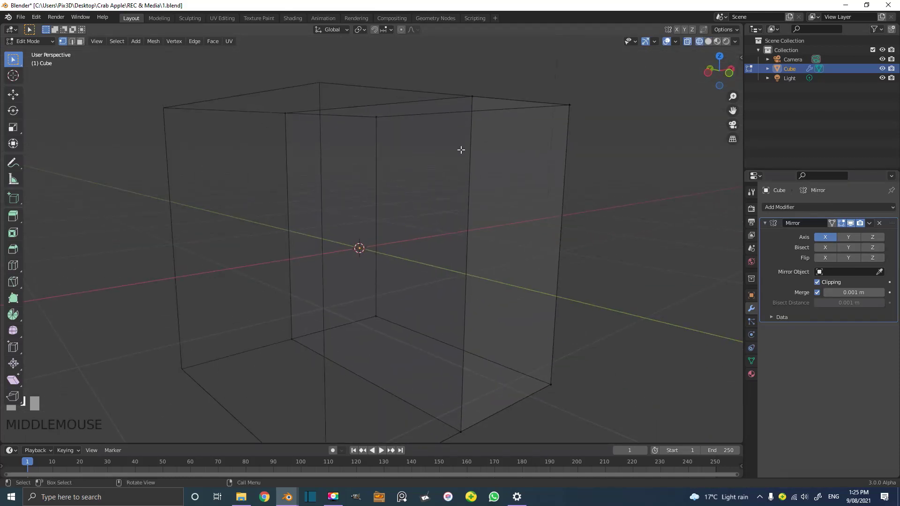
{"action": "scroll", "coordinate": [460, 151], "scroll_direction": "down", "scroll_amount": 4}
{"action": "key", "text": "z"}
{"action": "left_click", "coordinate": [522, 156]}
{"action": "scroll", "coordinate": [463, 175], "scroll_direction": "down", "scroll_amount": 1}
{"action": "middle_click_drag", "start_coordinate": [463, 175], "coordinate": [461, 176]}
{"action": "key", "text": "a"}
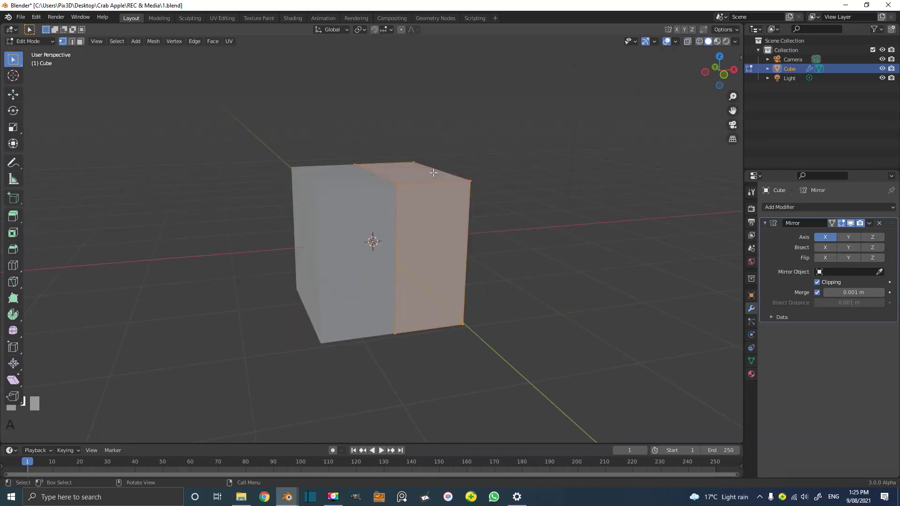
{"action": "key", "text": "g"}
{"action": "right_click", "coordinate": [489, 184]}
Add a horizontal loop cut around the middle of the half cube.
{"action": "key", "text": "KP_1"}
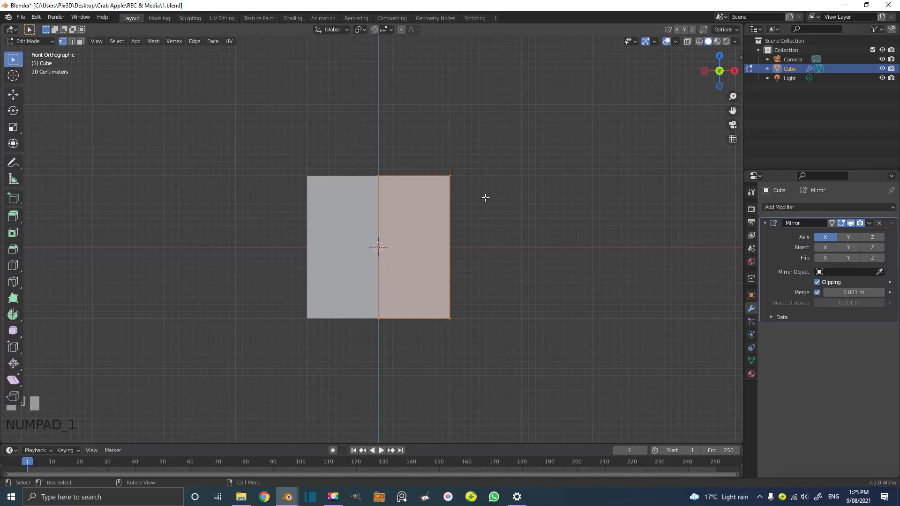
{"action": "scroll", "coordinate": [484, 151], "scroll_direction": "up", "scroll_amount": 1}
{"action": "middle_click_drag", "start_coordinate": [458, 201], "coordinate": [385, 233], "text": "shift"}
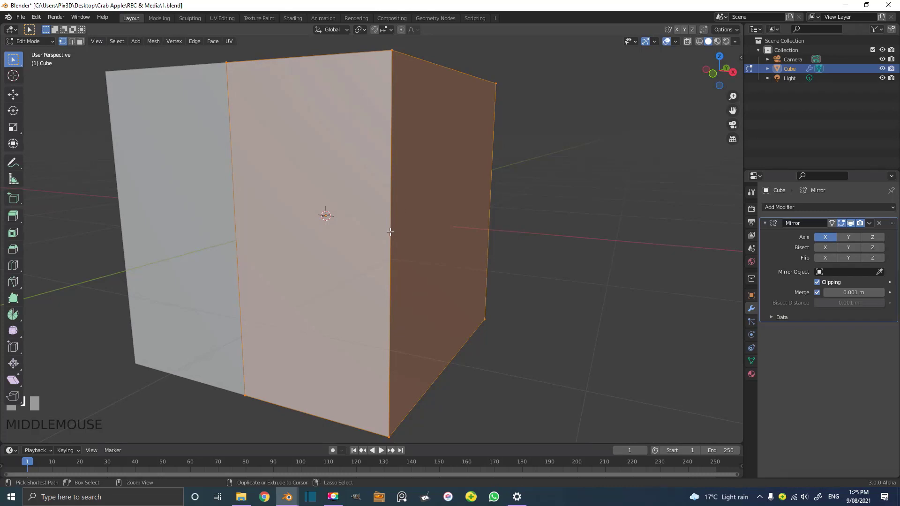
{"action": "key", "text": "ctrl+r"}
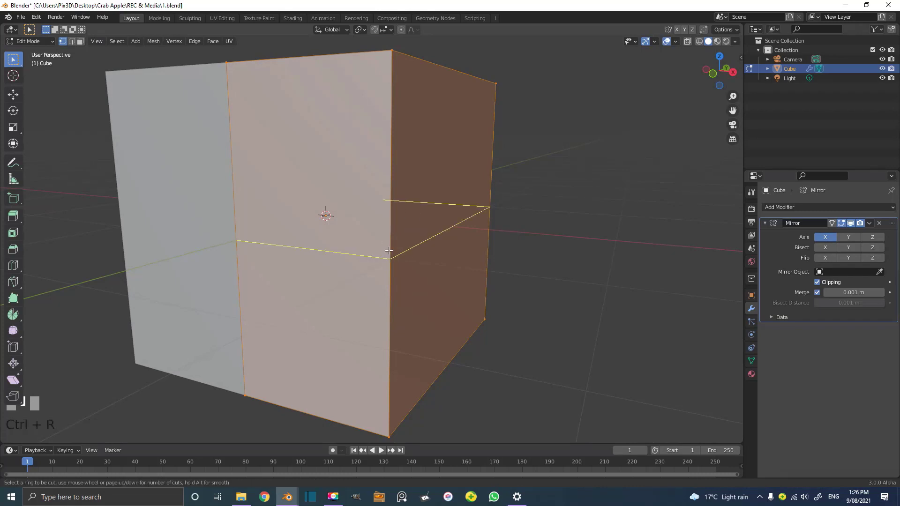
{"action": "left_click", "coordinate": [389, 251]}
{"action": "scroll", "coordinate": [394, 250], "scroll_direction": "down", "scroll_amount": 5}
Move the new middle loop outward along X by about 0.28 m to widen the sides.
{"action": "middle_click_drag", "start_coordinate": [402, 247], "coordinate": [421, 259]}
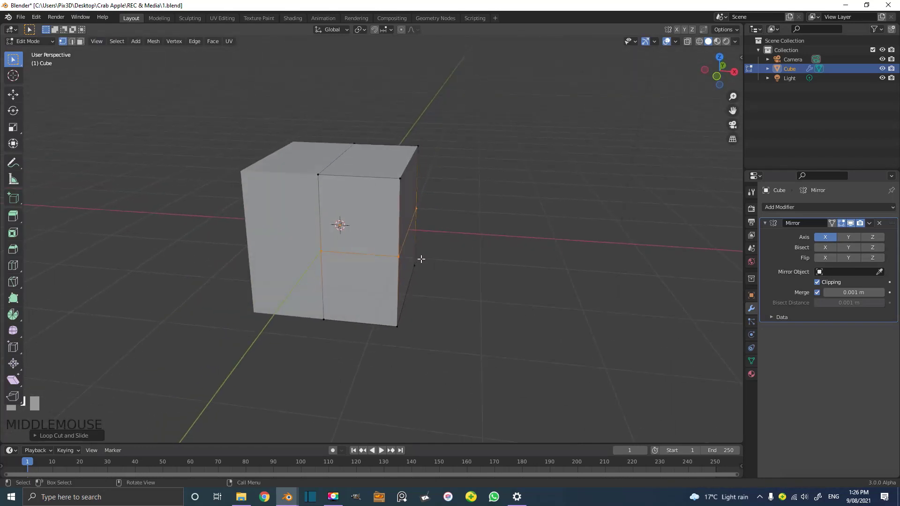
{"action": "key", "text": "g"}
{"action": "key", "text": "x"}
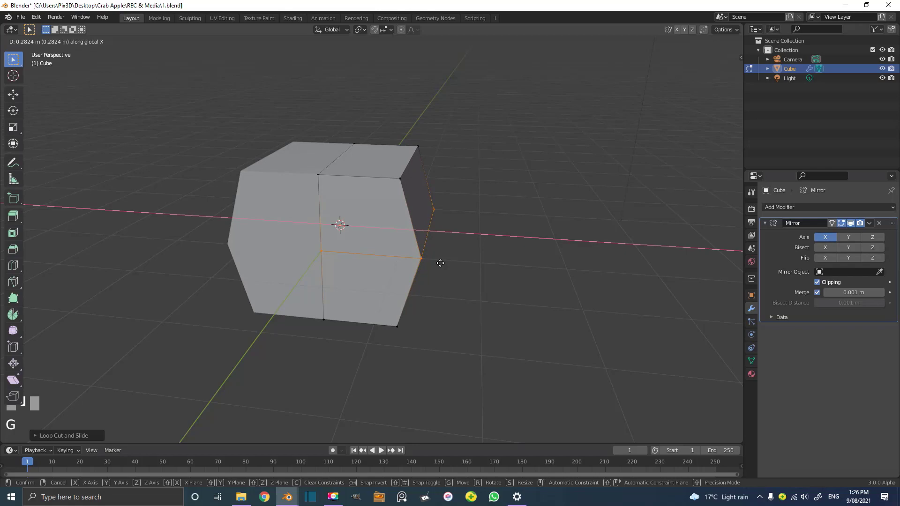
{"action": "left_click", "coordinate": [438, 264]}
Add a vertical loop cut through the middle of the mesh, dividing its Y length in two.
{"action": "middle_click_drag", "start_coordinate": [438, 264], "coordinate": [405, 186]}
{"action": "scroll", "coordinate": [404, 159], "scroll_direction": "up", "scroll_amount": 1}
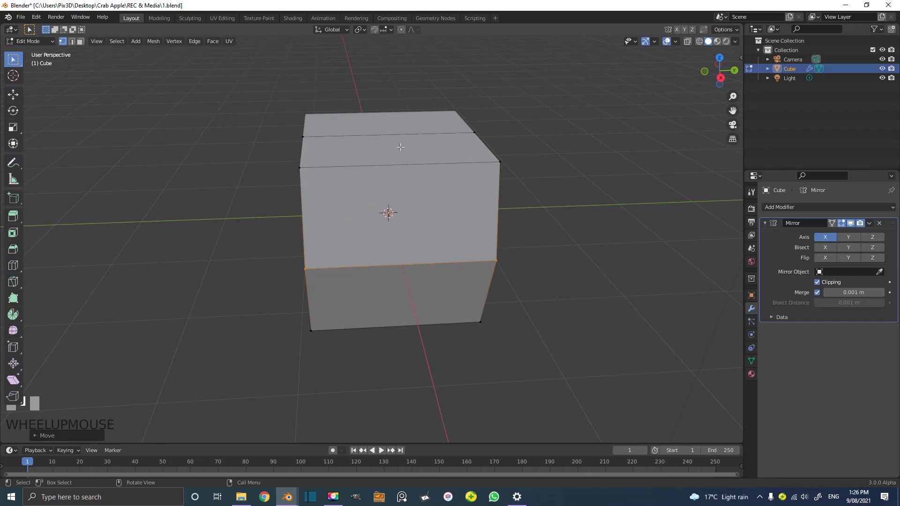
{"action": "key", "text": "ctrl+r"}
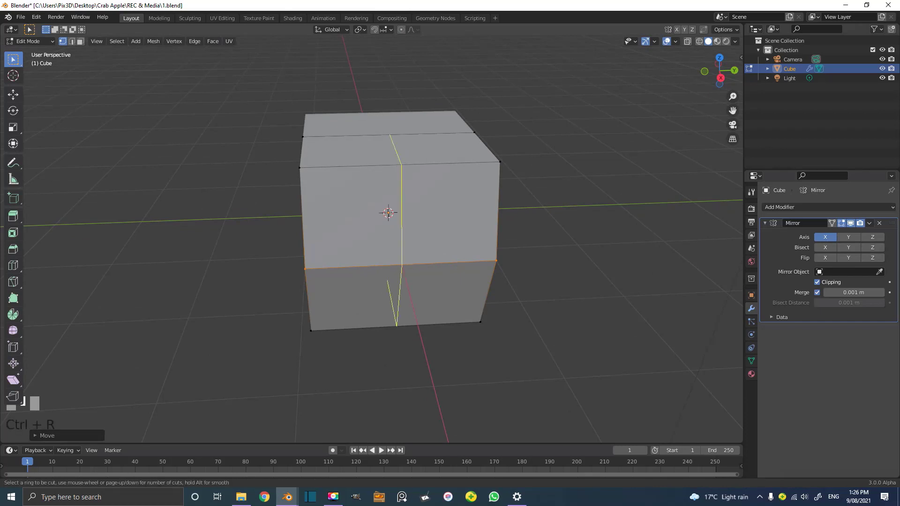
{"action": "left_click", "coordinate": [402, 164]}
{"action": "mouse_move", "coordinate": [407, 228]}
{"action": "middle_mouse_down"}
{"action": "mouse_move", "coordinate": [431, 229]}
{"action": "mouse_move", "coordinate": [399, 231]}
{"action": "mouse_move", "coordinate": [408, 229]}
{"action": "middle_mouse_up"}
{"action": "middle_click_drag", "start_coordinate": [405, 131], "coordinate": [389, 159]}
Select all the vertices of the top face and scale them inward along Y to narrow the top.
{"action": "left_click", "coordinate": [384, 196]}
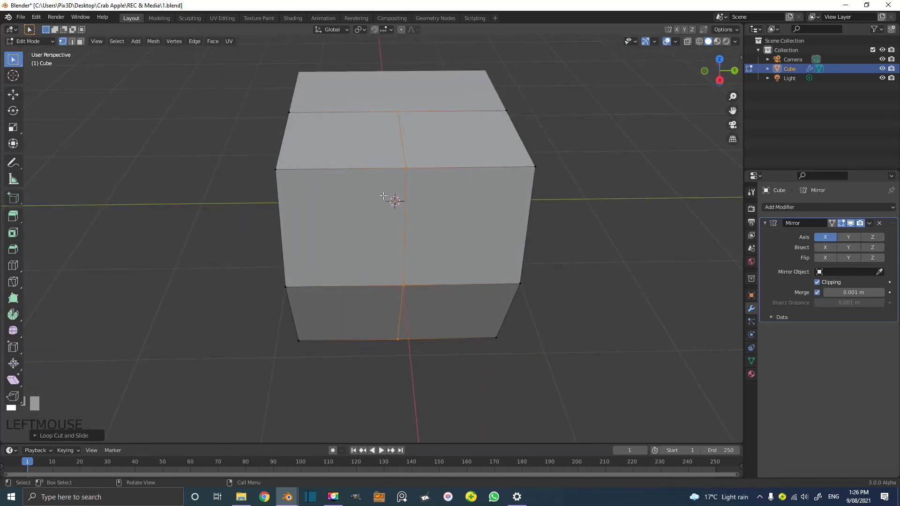
{"action": "left_click_drag", "start_coordinate": [383, 196], "coordinate": [440, 83]}
{"action": "mouse_move", "coordinate": [382, 195]}
{"action": "middle_mouse_down"}
{"action": "mouse_move", "coordinate": [423, 155]}
{"action": "mouse_move", "coordinate": [428, 181]}
{"action": "mouse_move", "coordinate": [413, 184]}
{"action": "middle_mouse_up"}
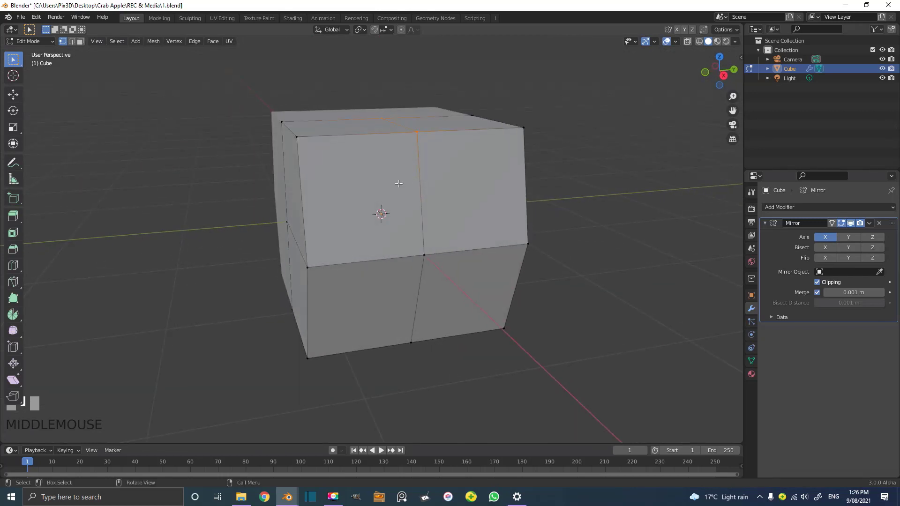
{"action": "scroll", "coordinate": [499, 180], "scroll_direction": "down", "scroll_amount": 2}
{"action": "left_click_drag", "start_coordinate": [285, 191], "coordinate": [540, 66]}
{"action": "middle_click_drag", "start_coordinate": [540, 145], "coordinate": [493, 161]}
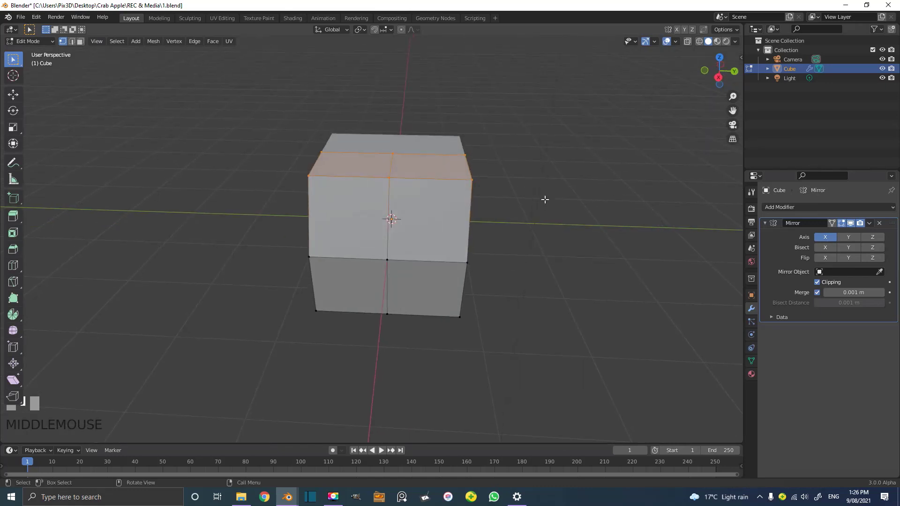
{"action": "key", "text": "s"}
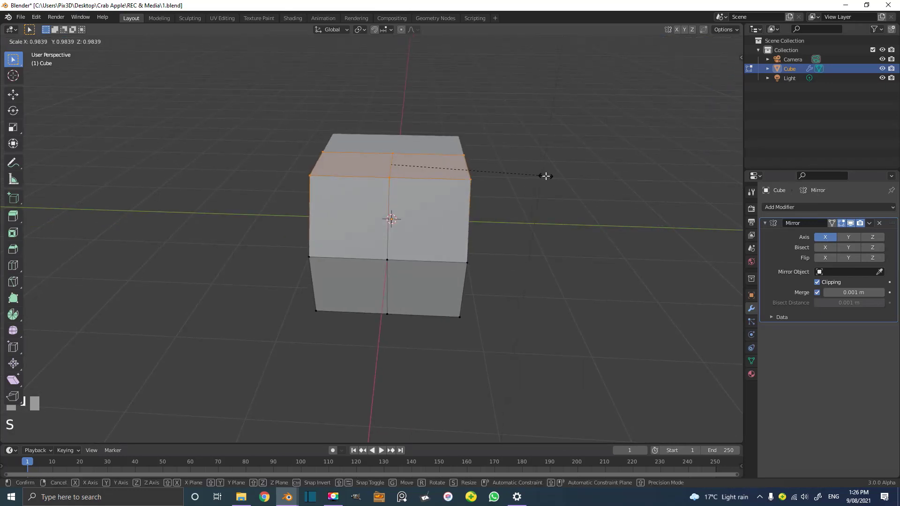
{"action": "right_click", "coordinate": [545, 176]}
{"action": "key", "text": "s"}
{"action": "key", "text": "y"}
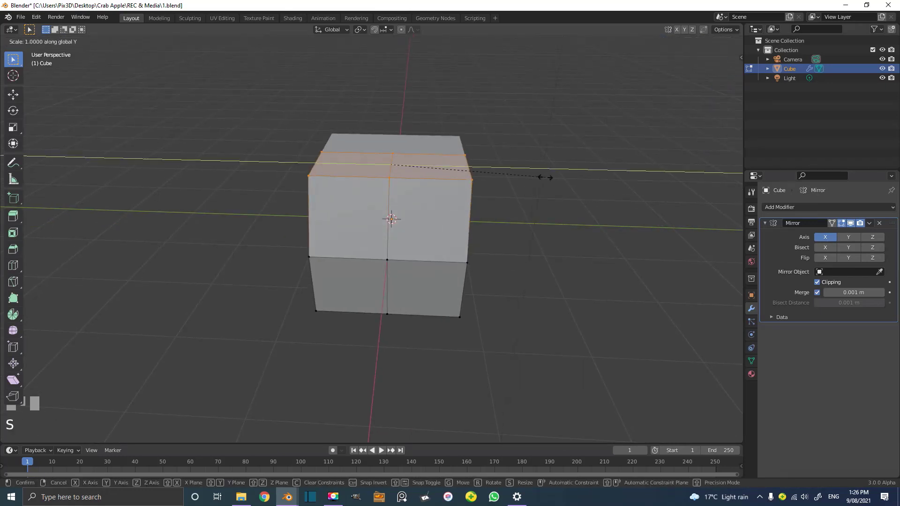
{"action": "left_click", "coordinate": [488, 178]}
Move the narrowed top face slightly in the negative Y direction.
{"action": "key", "text": "g"}
{"action": "key", "text": "y"}
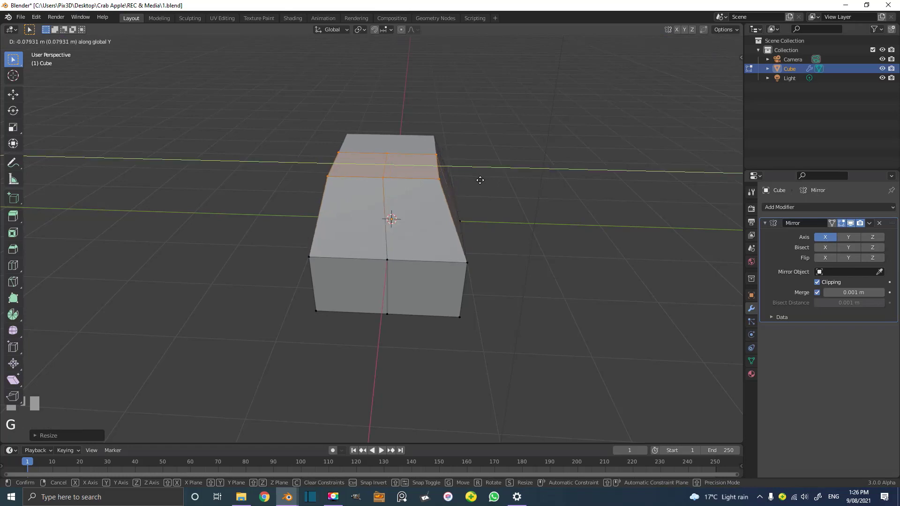
{"action": "left_click", "coordinate": [472, 180]}
{"action": "middle_click_drag", "start_coordinate": [473, 180], "coordinate": [487, 216]}
Select the middle vertices of the top face and raise them slightly along Z to round the top.
{"action": "middle_click_drag", "start_coordinate": [332, 192], "coordinate": [347, 220]}
{"action": "scroll", "coordinate": [352, 153], "scroll_direction": "up", "scroll_amount": 3}
{"action": "left_click_drag", "start_coordinate": [346, 182], "coordinate": [406, 109]}
{"action": "key", "text": "g"}
{"action": "key", "text": "z"}
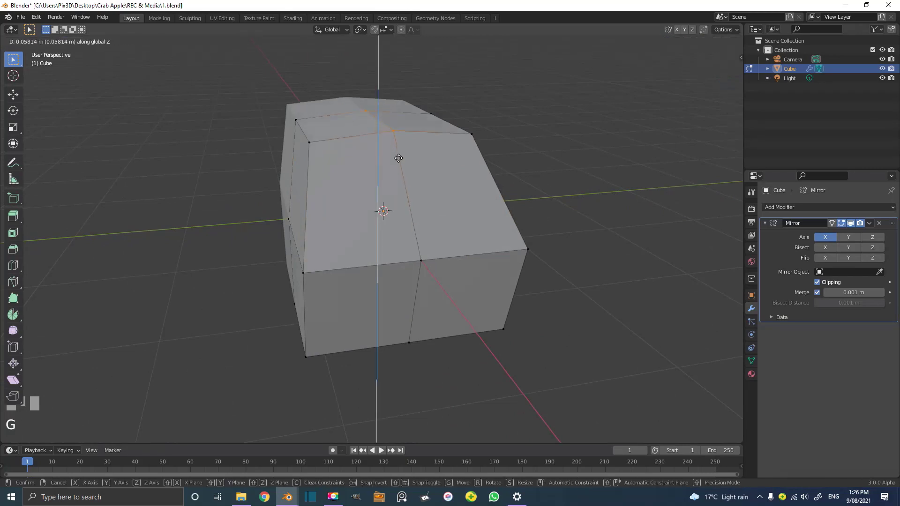
{"action": "left_click", "coordinate": [397, 153]}
{"action": "scroll", "coordinate": [390, 197], "scroll_direction": "down", "scroll_amount": 3}
Add a centred horizontal loop cut around the upper half of the mesh.
{"action": "mouse_move", "coordinate": [388, 213]}
{"action": "middle_mouse_down"}
{"action": "mouse_move", "coordinate": [411, 191]}
{"action": "mouse_move", "coordinate": [416, 198]}
{"action": "mouse_move", "coordinate": [382, 207]}
{"action": "middle_mouse_up"}
{"action": "scroll", "coordinate": [382, 206], "scroll_direction": "up", "scroll_amount": 1}
{"action": "scroll", "coordinate": [383, 206], "scroll_direction": "up", "scroll_amount": 4}
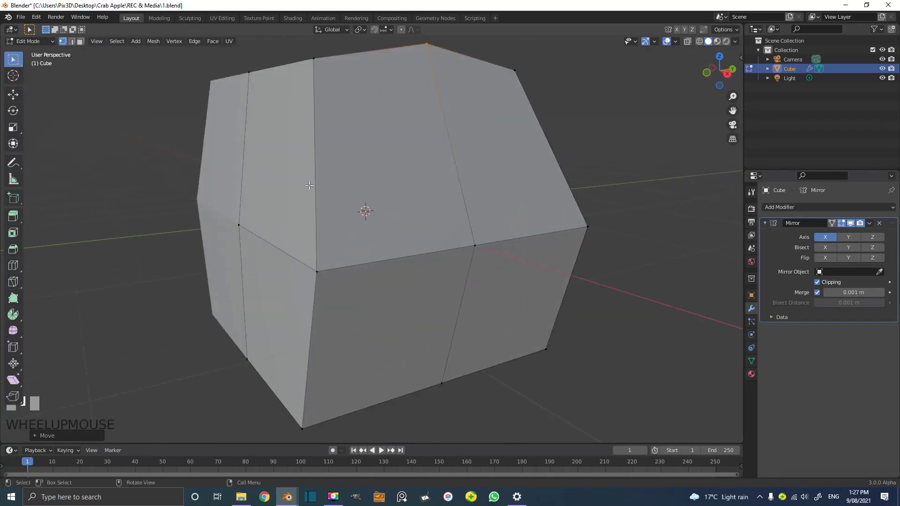
{"action": "key", "text": "ctrl"}
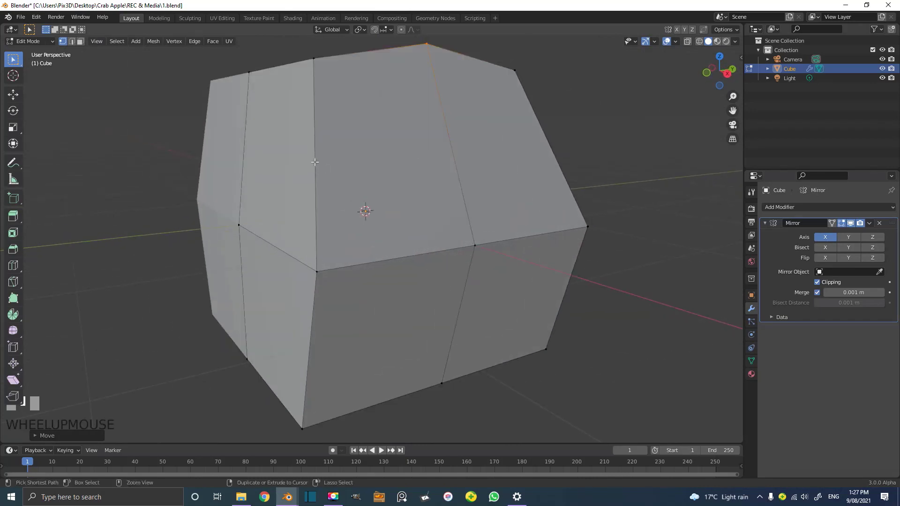
{"action": "key", "text": "ctrl+r"}
{"action": "left_click", "coordinate": [319, 160]}
{"action": "right_click", "coordinate": [322, 169]}
Select the upper loop's vertices on the negative Y side and move them inward along Y.
{"action": "left_click_drag", "start_coordinate": [341, 194], "coordinate": [210, 127]}
{"action": "middle_click_drag", "start_coordinate": [308, 165], "coordinate": [296, 168]}
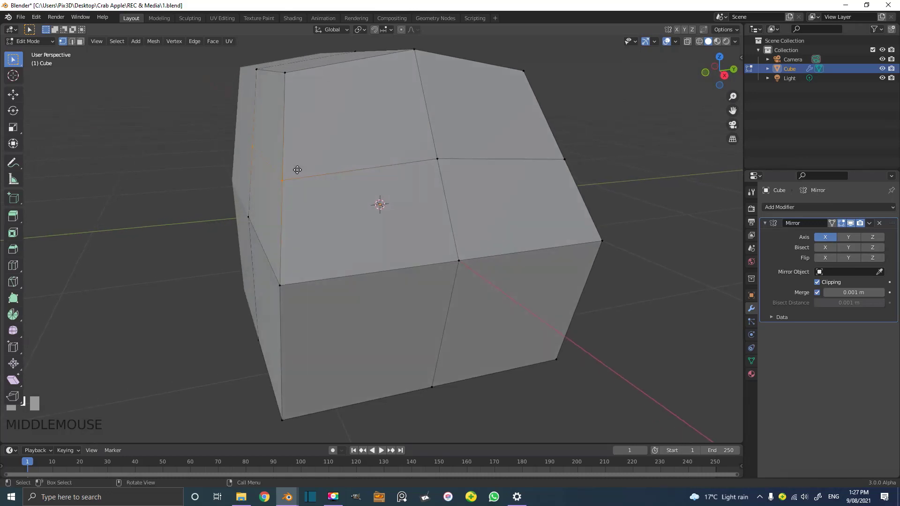
{"action": "key", "text": "g"}
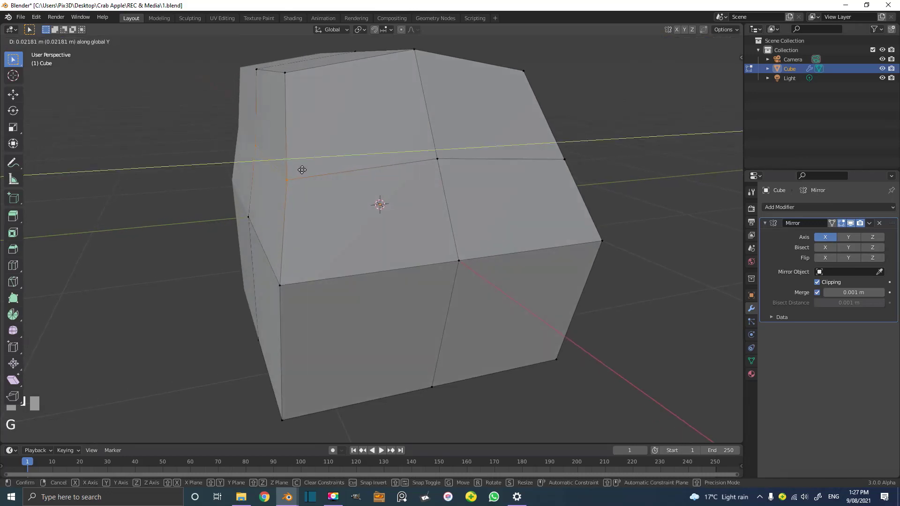
{"action": "left_click", "coordinate": [310, 161]}
Add a vertical loop cut through the middle of the mirrored half, dividing its X width in two.
{"action": "scroll", "coordinate": [315, 160], "scroll_direction": "up", "scroll_amount": 1}
{"action": "middle_click_drag", "start_coordinate": [319, 157], "coordinate": [406, 147]}
{"action": "scroll", "coordinate": [304, 140], "scroll_direction": "down", "scroll_amount": 3}
{"action": "middle_click_drag", "start_coordinate": [410, 200], "coordinate": [358, 147]}
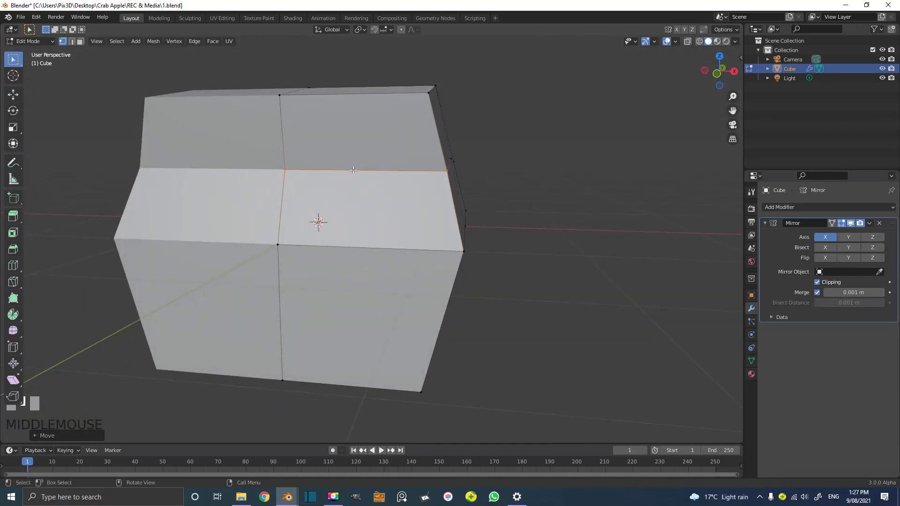
{"action": "key", "text": "ctrl+r"}
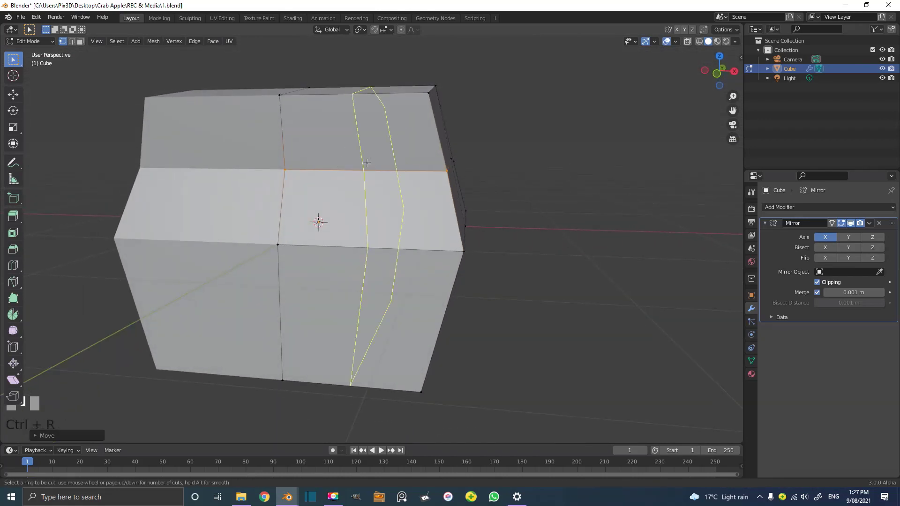
{"action": "left_click", "coordinate": [354, 153]}
{"action": "left_click", "coordinate": [356, 160]}
{"action": "mouse_move", "coordinate": [355, 160]}
{"action": "middle_mouse_down"}
{"action": "mouse_move", "coordinate": [345, 189]}
{"action": "mouse_move", "coordinate": [349, 174]}
{"action": "middle_mouse_up"}
{"action": "scroll", "coordinate": [348, 184], "scroll_direction": "up", "scroll_amount": 5}
{"action": "left_click", "coordinate": [350, 173]}
{"action": "scroll", "coordinate": [350, 172], "scroll_direction": "down", "scroll_amount": 1}
{"action": "scroll", "coordinate": [350, 172], "scroll_direction": "down", "scroll_amount": 2}
{"action": "key", "text": "g"}
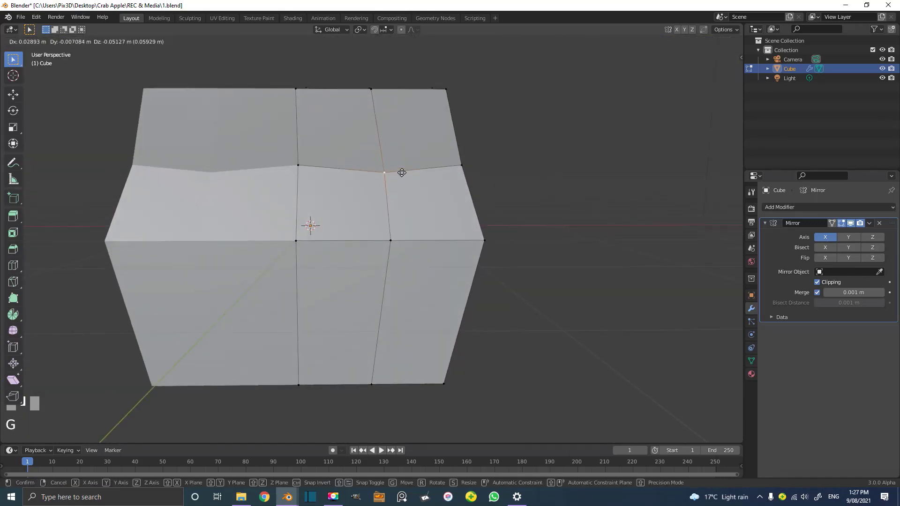
{"action": "right_click", "coordinate": [428, 152]}
Select the negative Y corner and middle vertices of the top face's outer edge and move them down about 0.17 m and slightly inward.
{"action": "middle_click_drag", "start_coordinate": [520, 89], "coordinate": [498, 152]}
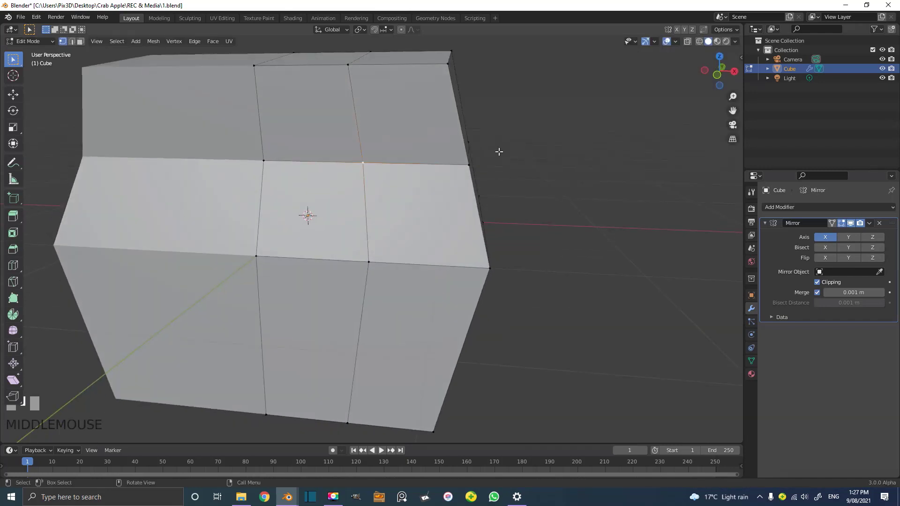
{"action": "middle_click_drag", "start_coordinate": [450, 73], "coordinate": [389, 115]}
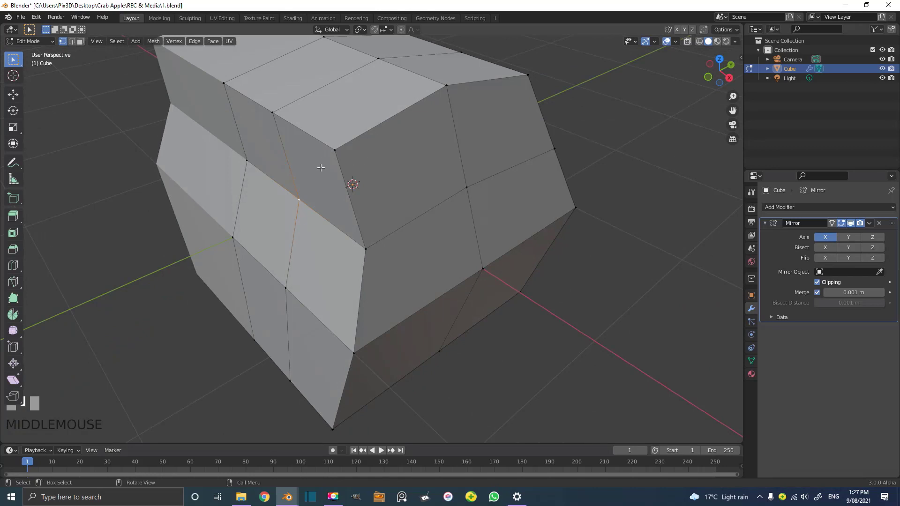
{"action": "left_click_drag", "start_coordinate": [320, 167], "coordinate": [455, 81]}
{"action": "middle_click_drag", "start_coordinate": [455, 82], "coordinate": [475, 96]}
{"action": "scroll", "coordinate": [469, 111], "scroll_direction": "down", "scroll_amount": 1}
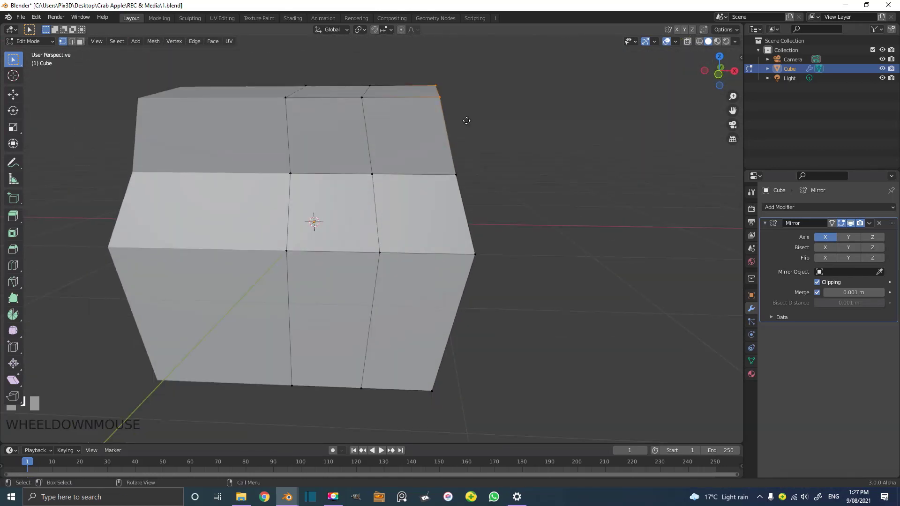
{"action": "key", "text": "g"}
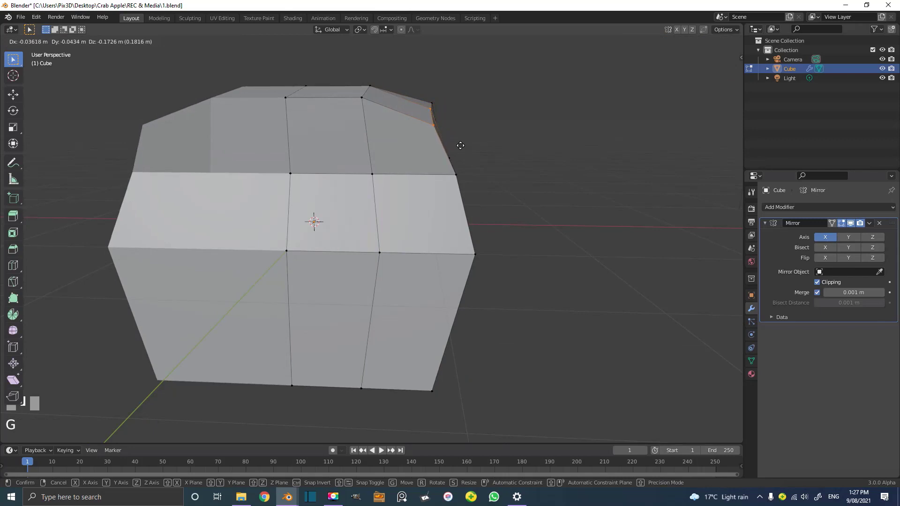
{"action": "left_click", "coordinate": [460, 145]}
Lower the remaining outer corner vertex of the top face on the positive Y side by about 0.2 m.
{"action": "middle_click_drag", "start_coordinate": [460, 145], "coordinate": [426, 115]}
{"action": "left_click", "coordinate": [490, 114]}
{"action": "key", "text": "g"}
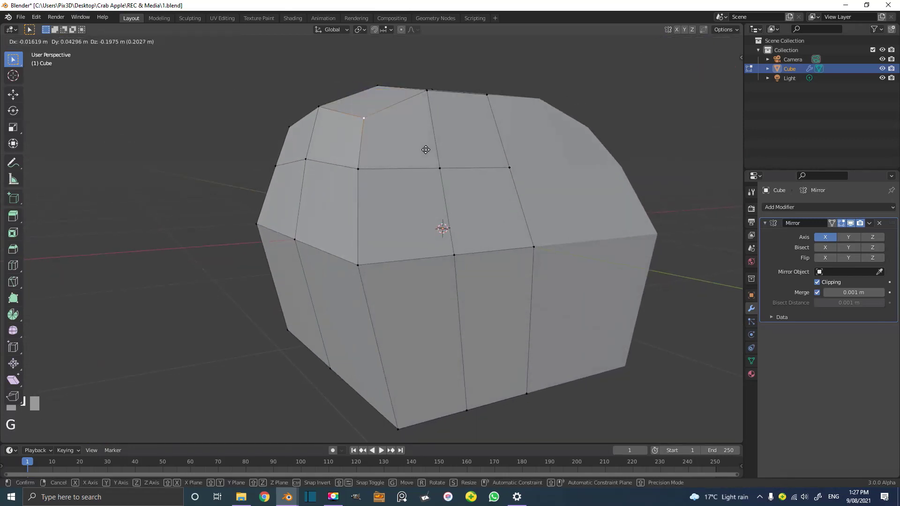
{"action": "left_click", "coordinate": [426, 149]}
{"action": "scroll", "coordinate": [425, 150], "scroll_direction": "down", "scroll_amount": 3}
{"action": "middle_click_drag", "start_coordinate": [426, 149], "coordinate": [502, 160]}
{"action": "scroll", "coordinate": [520, 146], "scroll_direction": "down", "scroll_amount": 2}
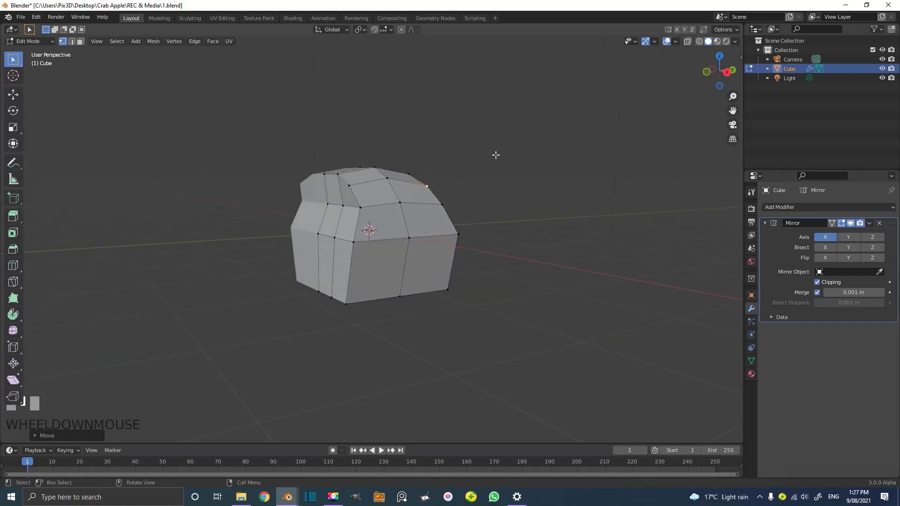
{"action": "scroll", "coordinate": [445, 171], "scroll_direction": "up", "scroll_amount": 3}
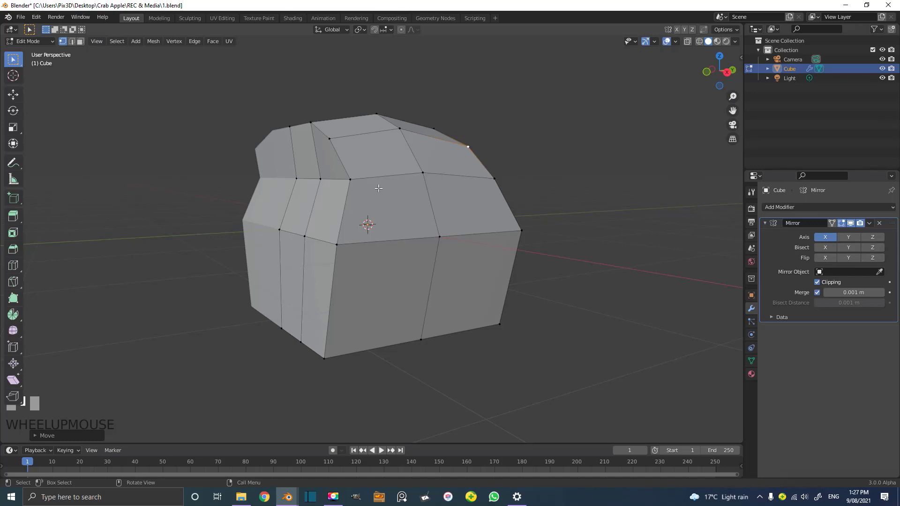
{"action": "scroll", "coordinate": [391, 207], "scroll_direction": "up", "scroll_amount": 2}
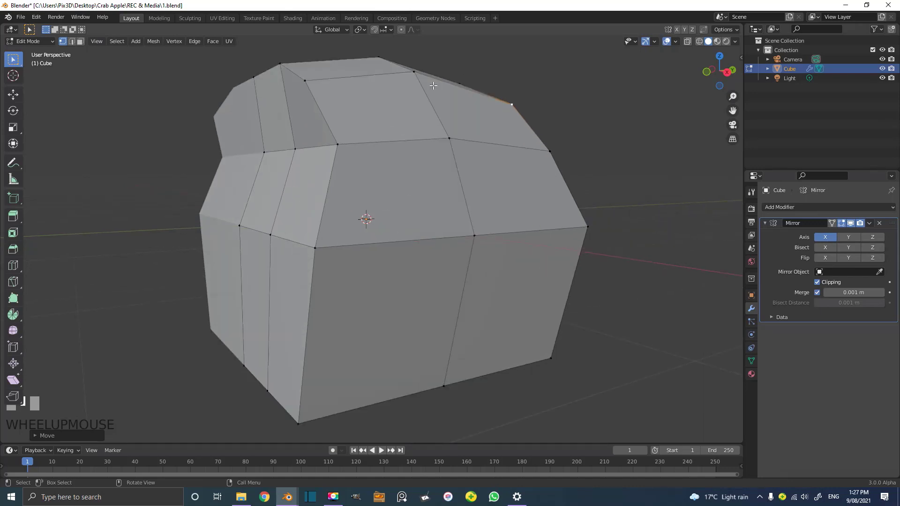
{"action": "left_click", "coordinate": [415, 74]}
{"action": "key", "text": "g"}
{"action": "right_click", "coordinate": [491, 106]}
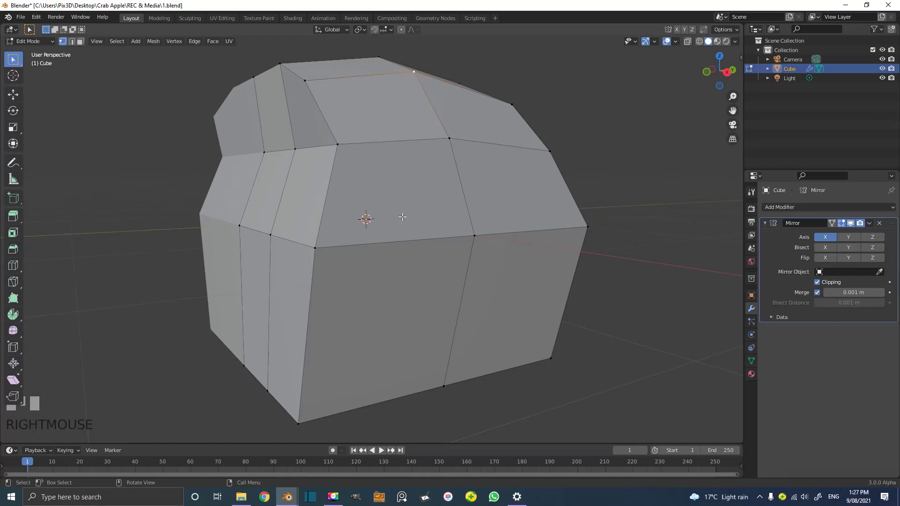
Add a centred horizontal loop cut around the lower half of the mesh.
{"action": "middle_click_drag", "start_coordinate": [402, 216], "coordinate": [447, 257]}
{"action": "scroll", "coordinate": [446, 256], "scroll_direction": "down", "scroll_amount": 1}
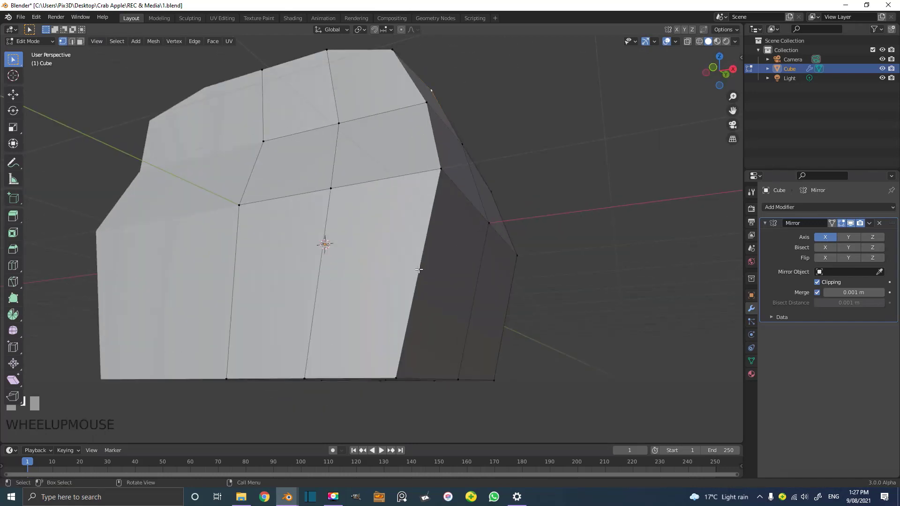
{"action": "key", "text": "ctrl+r"}
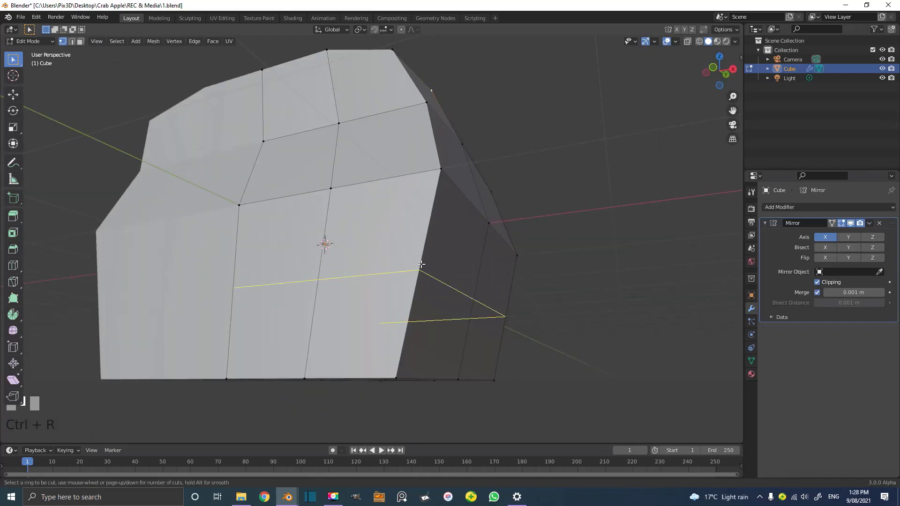
{"action": "left_click", "coordinate": [421, 265]}
{"action": "right_click", "coordinate": [458, 281]}
{"action": "scroll", "coordinate": [312, 298], "scroll_direction": "down", "scroll_amount": 4}
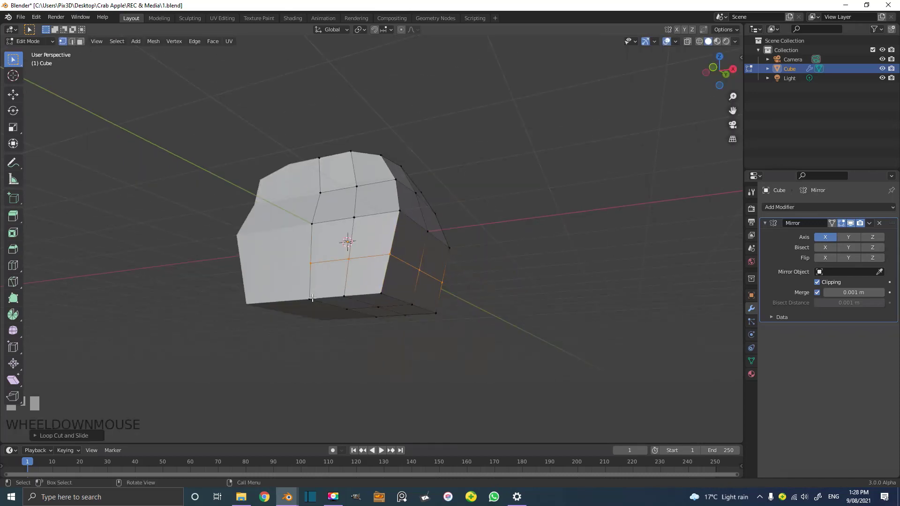
Select all the bottom vertices in a wireframe side view and smooth them with the Smooth tool to round the underside.
{"action": "key", "text": "KP_3"}
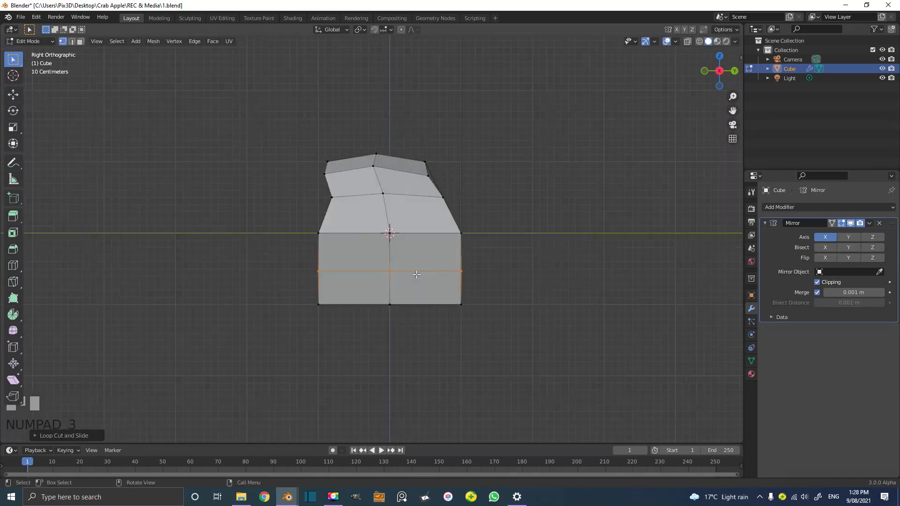
{"action": "key", "text": "z"}
{"action": "left_click", "coordinate": [344, 261]}
{"action": "left_click_drag", "start_coordinate": [253, 361], "coordinate": [586, 289]}
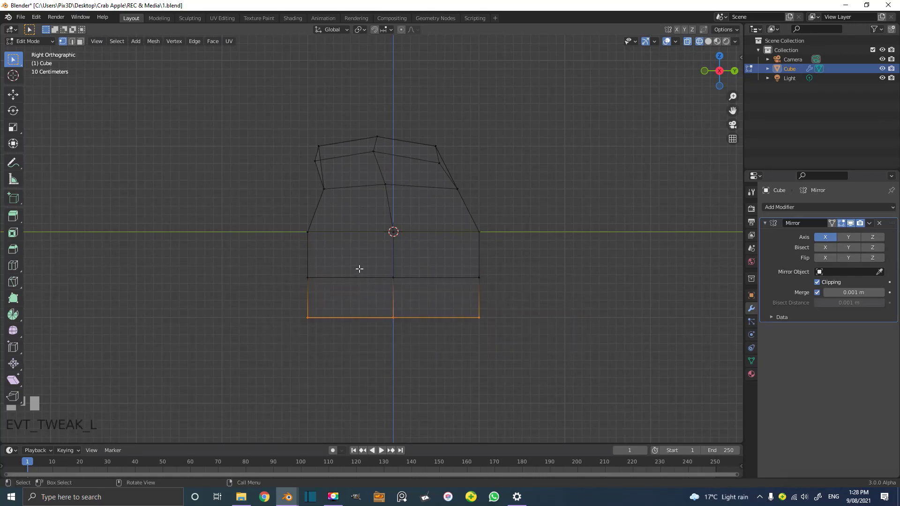
{"action": "left_click", "coordinate": [13, 331]}
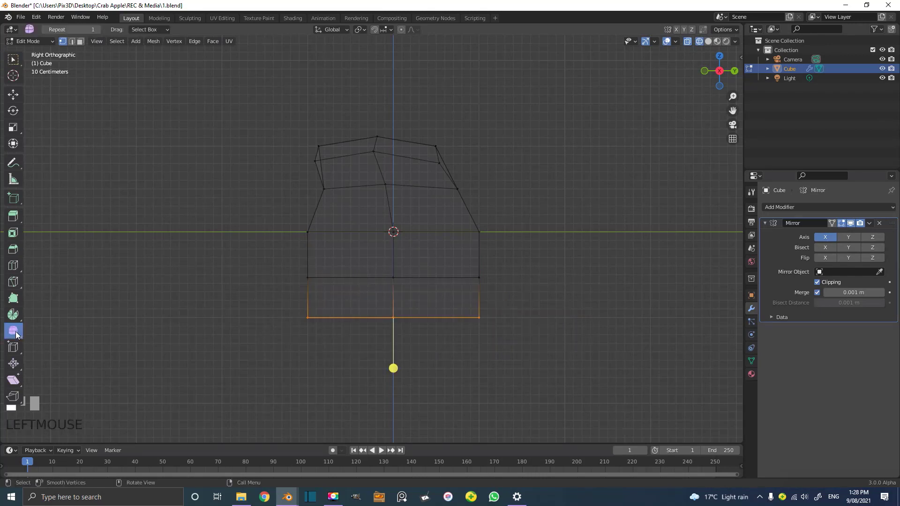
{"action": "left_click_drag", "start_coordinate": [397, 379], "coordinate": [528, 382]}
Return to solid shading and move the middle vertices of the underside's negative Y edge slightly outward.
{"action": "mouse_move", "coordinate": [337, 313]}
{"action": "middle_mouse_down"}
{"action": "mouse_move", "coordinate": [424, 277]}
{"action": "mouse_move", "coordinate": [480, 271]}
{"action": "middle_mouse_up"}
{"action": "key", "text": "z"}
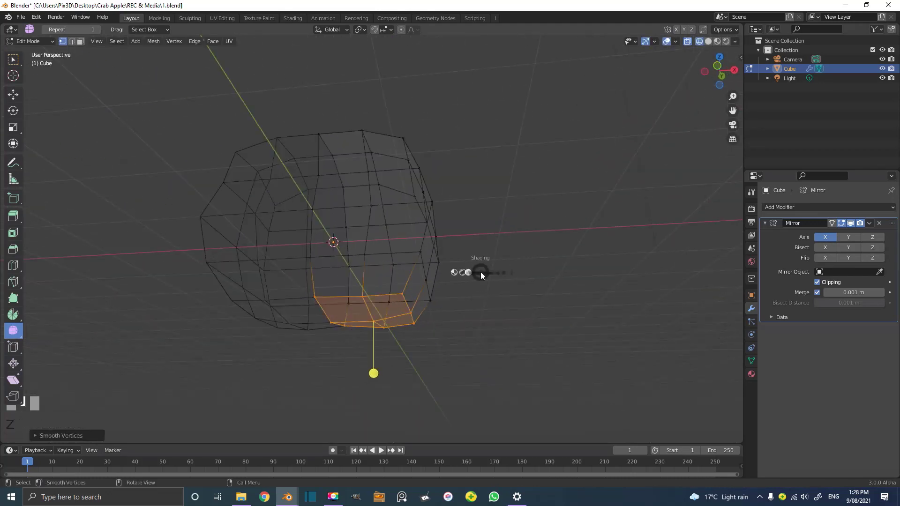
{"action": "middle_click_drag", "start_coordinate": [421, 290], "coordinate": [327, 169]}
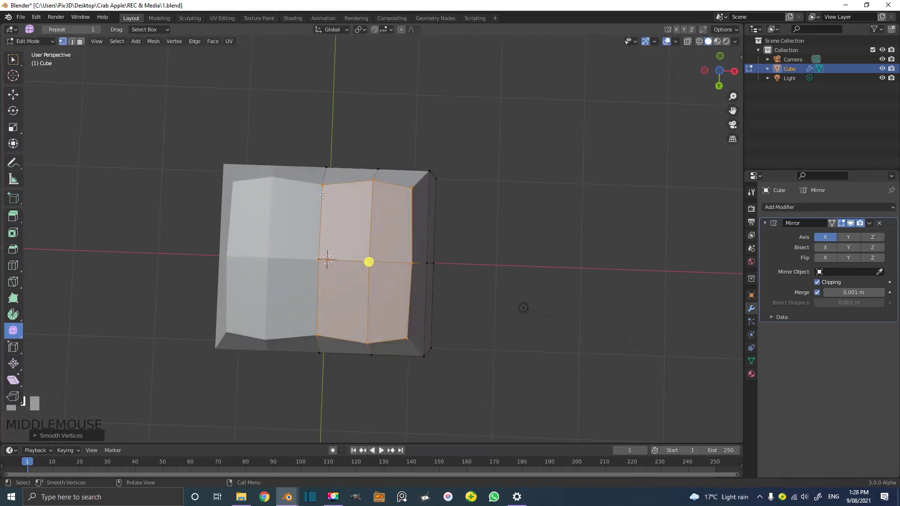
{"action": "mouse_move", "coordinate": [323, 195]}
{"action": "left_mouse_down"}
{"action": "mouse_move", "coordinate": [344, 180]}
{"action": "mouse_move", "coordinate": [336, 201]}
{"action": "mouse_move", "coordinate": [331, 180]}
{"action": "left_mouse_up"}
{"action": "left_click", "coordinate": [378, 168]}
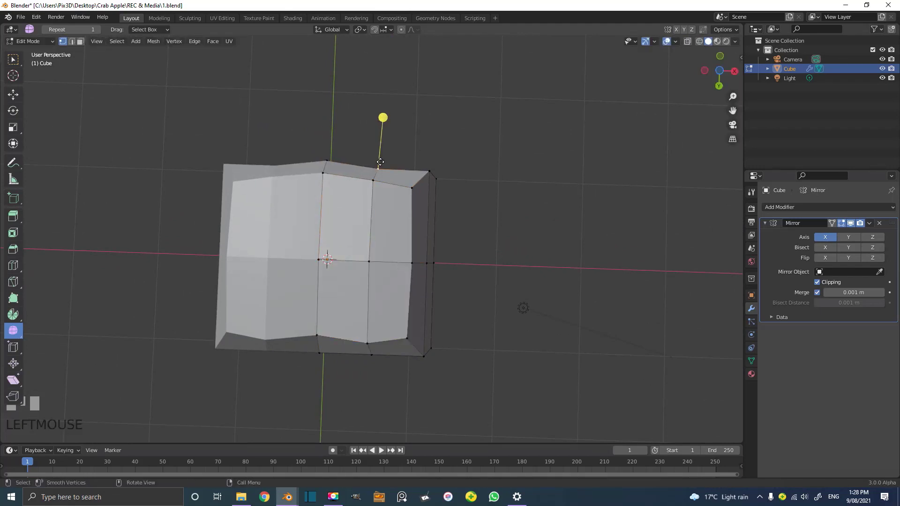
Select the outer corner vertices on the negative Y side in wireframe and move them inward about 0.12 m in X and 0.2 m in Y.
{"action": "mouse_move", "coordinate": [435, 166]}
{"action": "middle_mouse_down"}
{"action": "mouse_move", "coordinate": [417, 194]}
{"action": "mouse_move", "coordinate": [505, 177]}
{"action": "mouse_move", "coordinate": [446, 169]}
{"action": "mouse_move", "coordinate": [412, 197]}
{"action": "middle_mouse_up"}
{"action": "key", "text": "z"}
{"action": "key", "text": "4"}
{"action": "left_click_drag", "start_coordinate": [414, 209], "coordinate": [392, 156]}
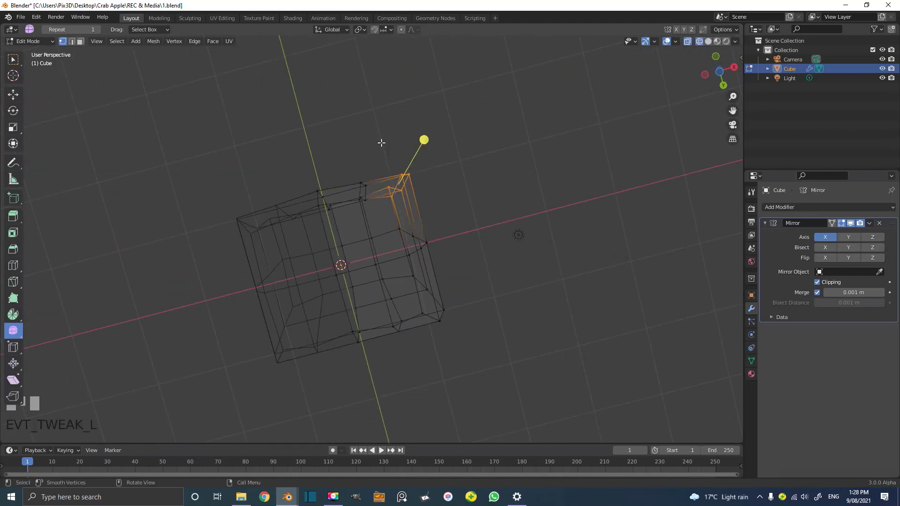
{"action": "middle_click_drag", "start_coordinate": [381, 145], "coordinate": [399, 154]}
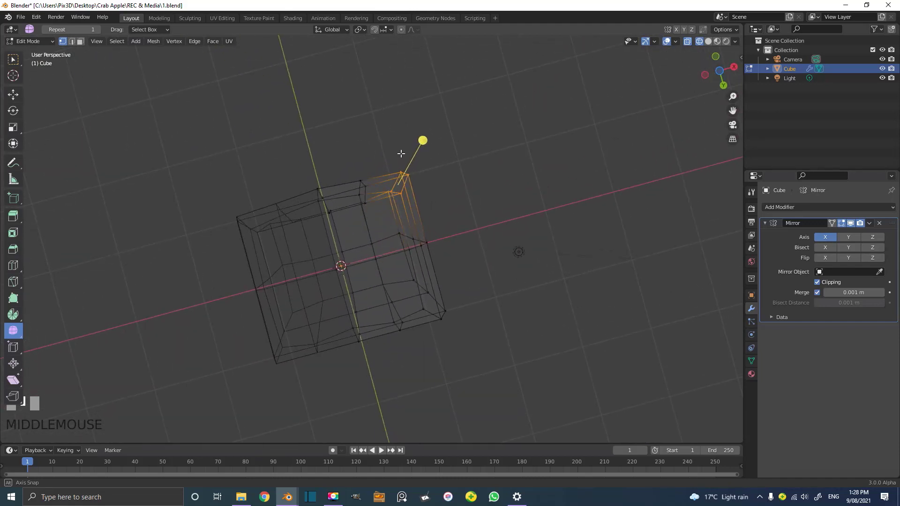
{"action": "scroll", "coordinate": [412, 157], "scroll_direction": "up", "scroll_amount": 2}
{"action": "key", "text": "g"}
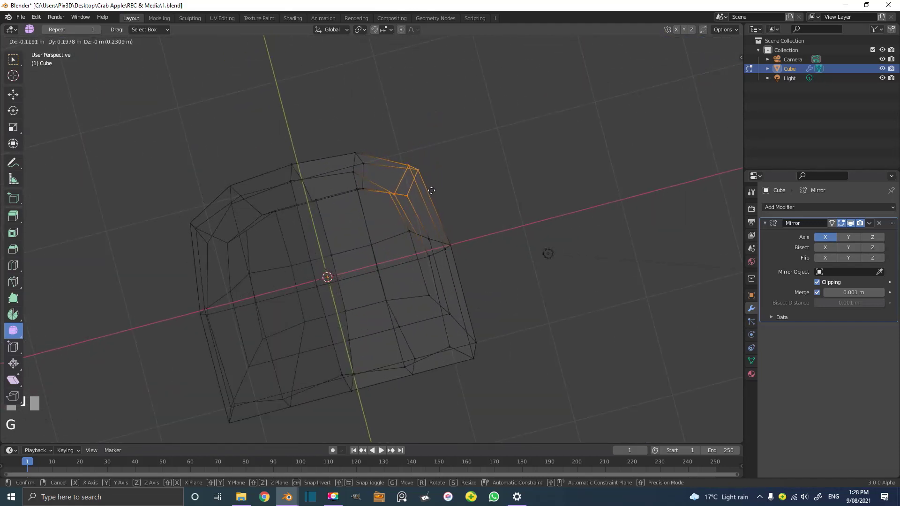
{"action": "left_click", "coordinate": [431, 194]}
Select the outer lower corner vertices on the positive Y side, move them inward and smooth them slightly.
{"action": "left_click_drag", "start_coordinate": [500, 384], "coordinate": [423, 291]}
{"action": "mouse_move", "coordinate": [424, 291]}
{"action": "middle_mouse_down"}
{"action": "mouse_move", "coordinate": [498, 310]}
{"action": "mouse_move", "coordinate": [413, 303]}
{"action": "mouse_move", "coordinate": [432, 243]}
{"action": "mouse_move", "coordinate": [416, 306]}
{"action": "middle_mouse_up"}
{"action": "key", "text": "z"}
{"action": "scroll", "coordinate": [457, 302], "scroll_direction": "down", "scroll_amount": 5}
{"action": "middle_click_drag", "start_coordinate": [368, 273], "coordinate": [436, 344]}
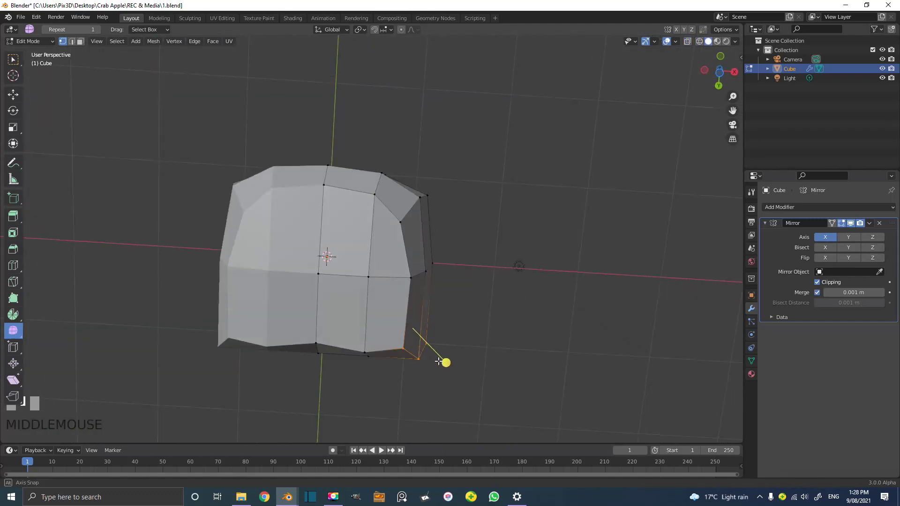
{"action": "key", "text": "g"}
{"action": "left_click", "coordinate": [440, 331]}
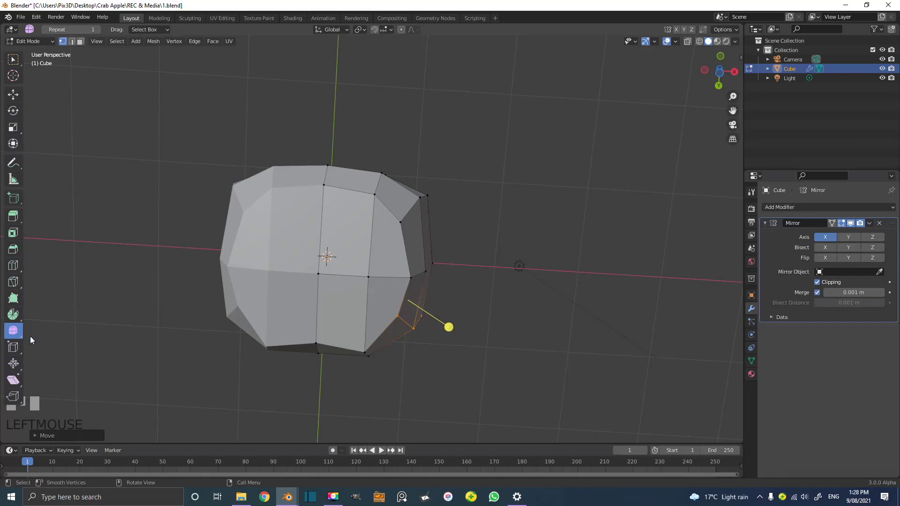
{"action": "left_click_drag", "start_coordinate": [448, 328], "coordinate": [506, 366]}
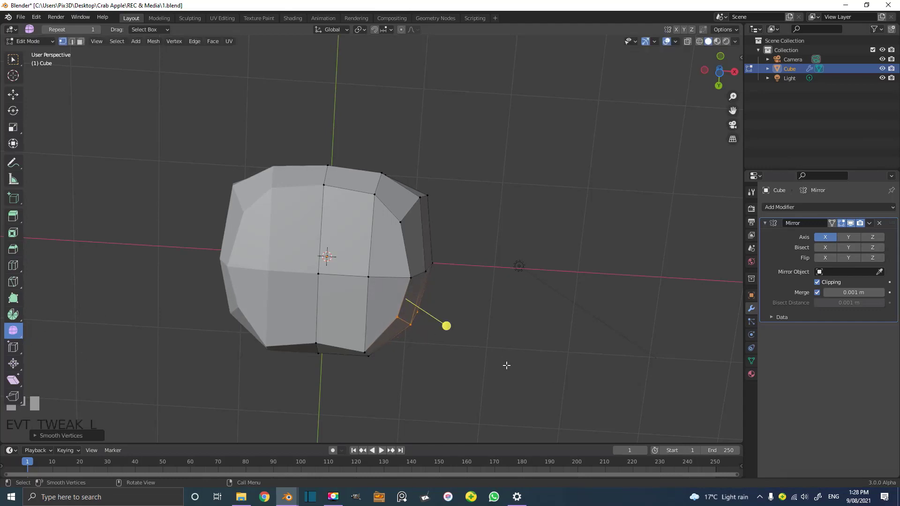
Move the single lower corner vertex on the positive Y side slightly to even out the rounded corner.
{"action": "middle_click_drag", "start_coordinate": [506, 366], "coordinate": [419, 253]}
{"action": "left_click", "coordinate": [497, 167]}
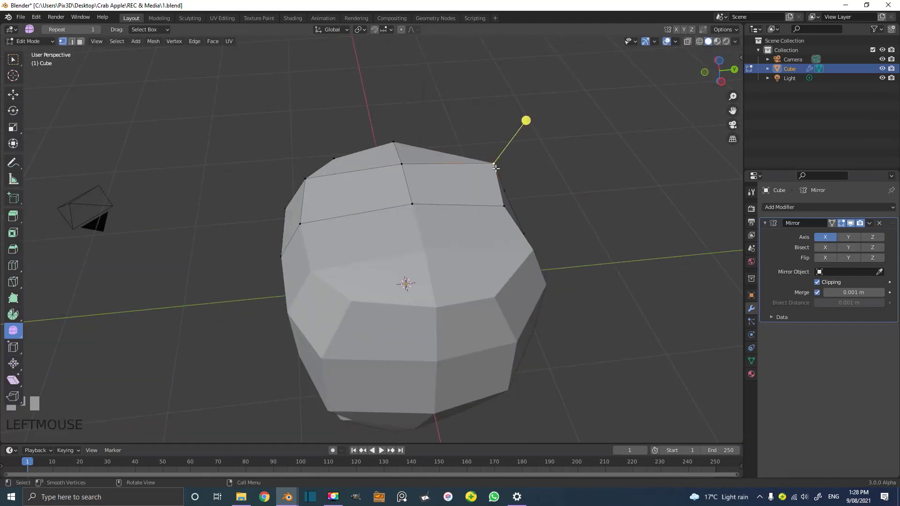
{"action": "key", "text": "g"}
{"action": "left_click", "coordinate": [505, 187]}
{"action": "middle_click_drag", "start_coordinate": [506, 187], "coordinate": [498, 234]}
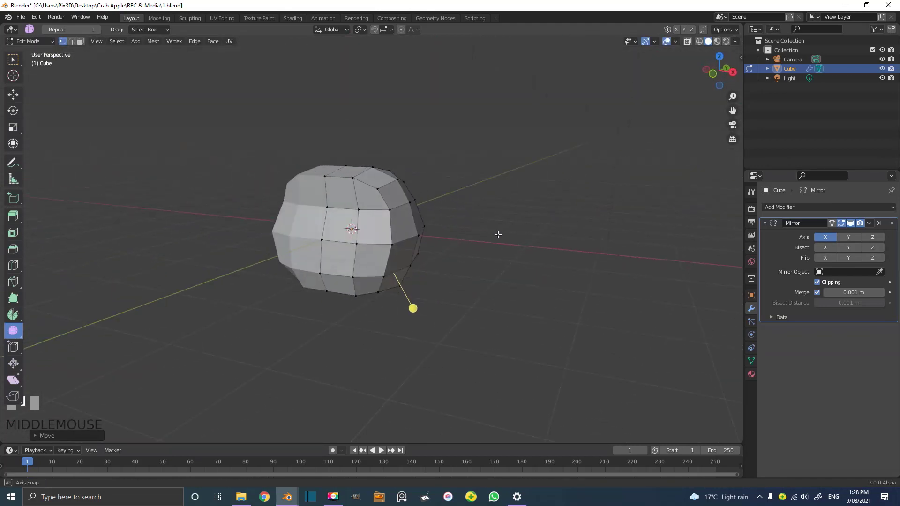
{"action": "scroll", "coordinate": [497, 235], "scroll_direction": "up", "scroll_amount": 2}
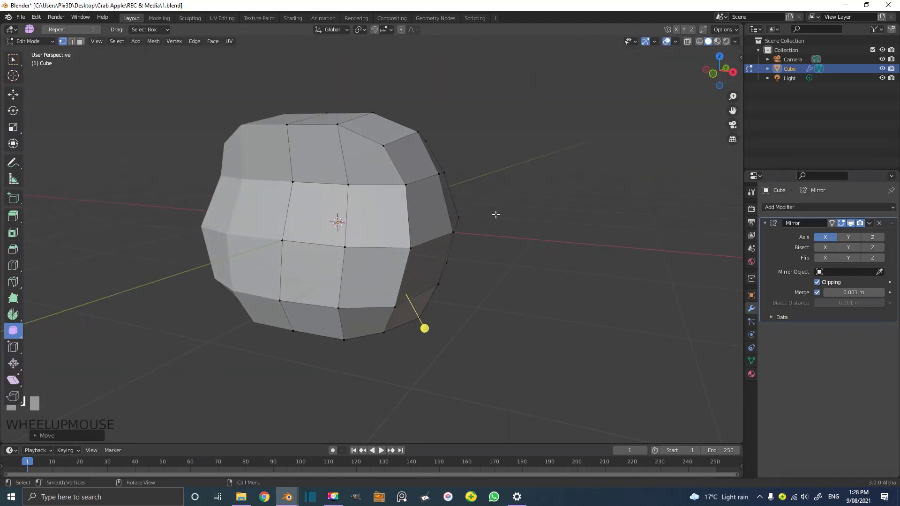
{"action": "middle_click_drag", "start_coordinate": [483, 240], "coordinate": [412, 170]}
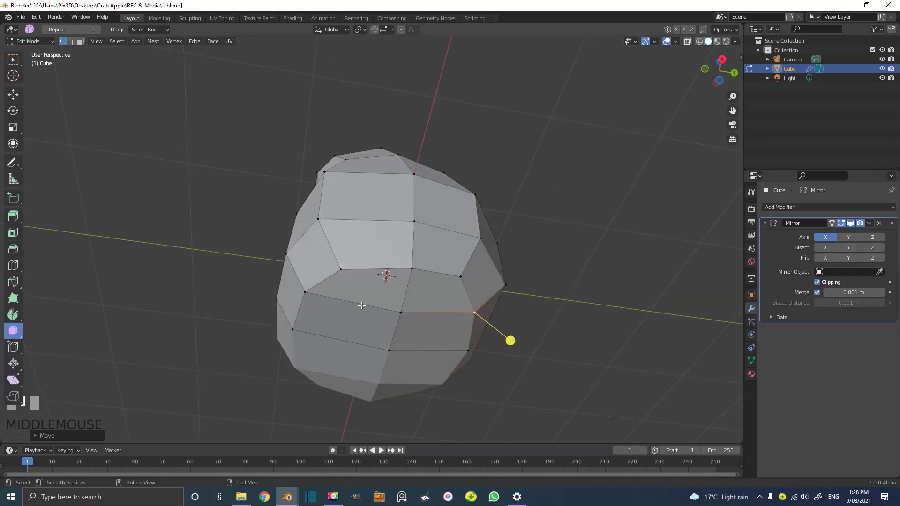
Finish editing the body's vertices and return to Object Mode in the front orthographic view.
{"action": "middle_click_drag", "start_coordinate": [512, 238], "coordinate": [539, 289]}
{"action": "left_click", "coordinate": [13, 94]}
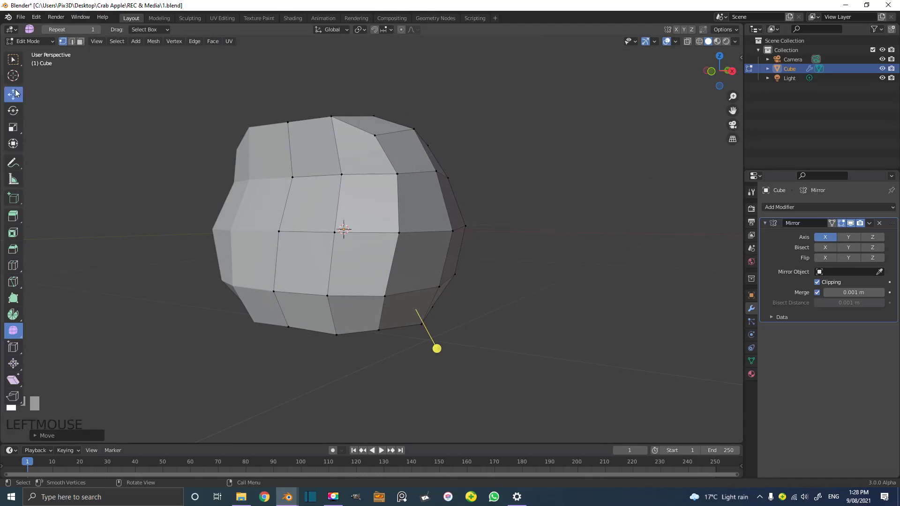
{"action": "middle_click_drag", "start_coordinate": [337, 229], "coordinate": [344, 199]}
{"action": "scroll", "coordinate": [343, 198], "scroll_direction": "up", "scroll_amount": 1}
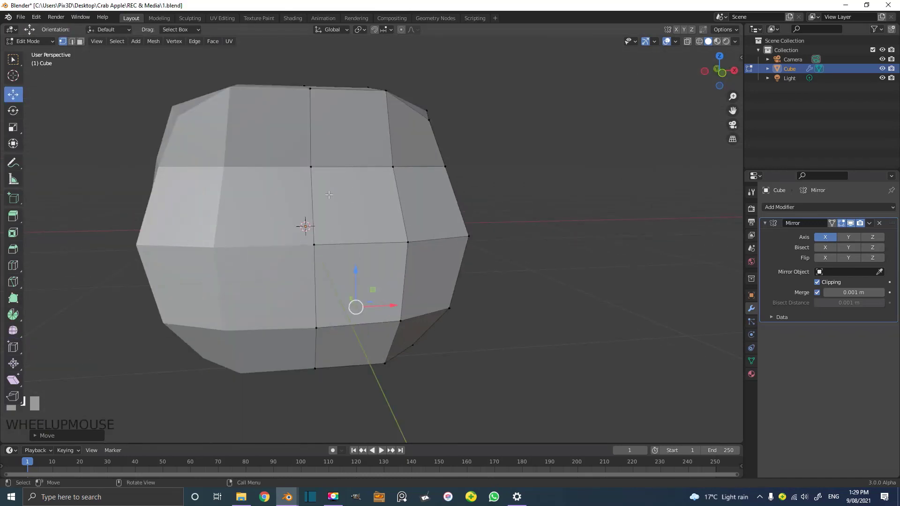
{"action": "key", "text": "KP_1"}
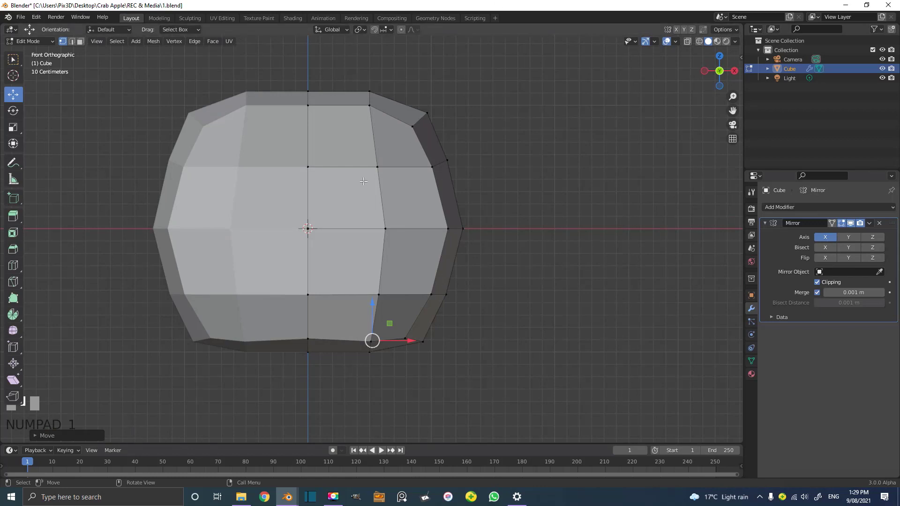
{"action": "key", "text": "Tab"}
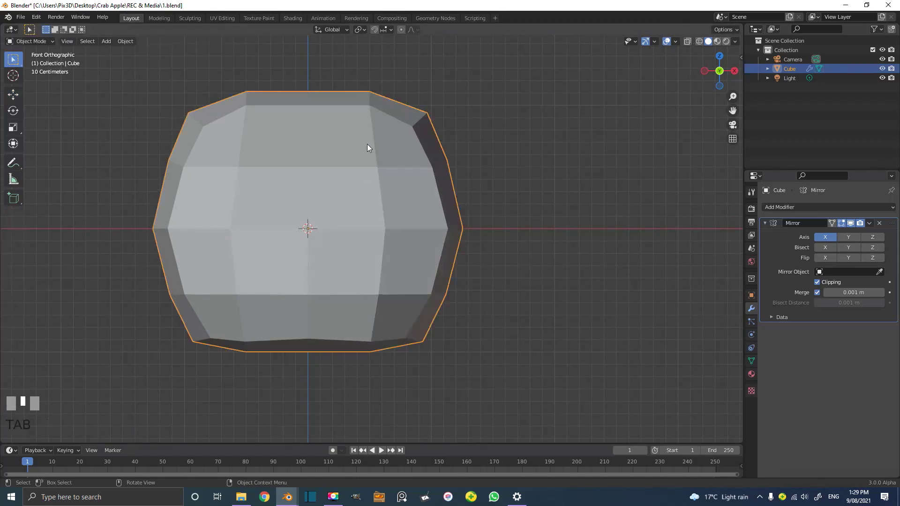
Add a UV sphere, place it up and beside the body on the positive X side, and shade it smooth.
{"action": "scroll", "coordinate": [400, 156], "scroll_direction": "down", "scroll_amount": 1}
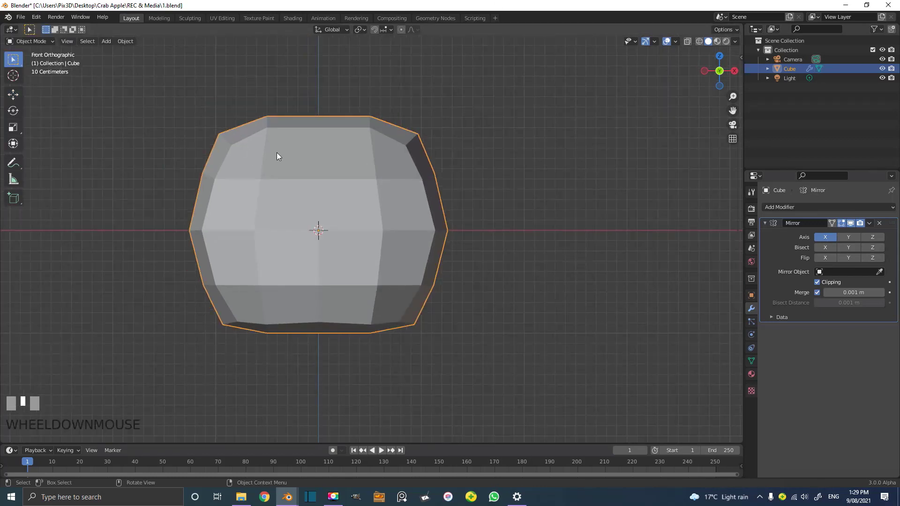
{"action": "key", "text": "shift+a"}
{"action": "mouse_move", "coordinate": [276, 152]}
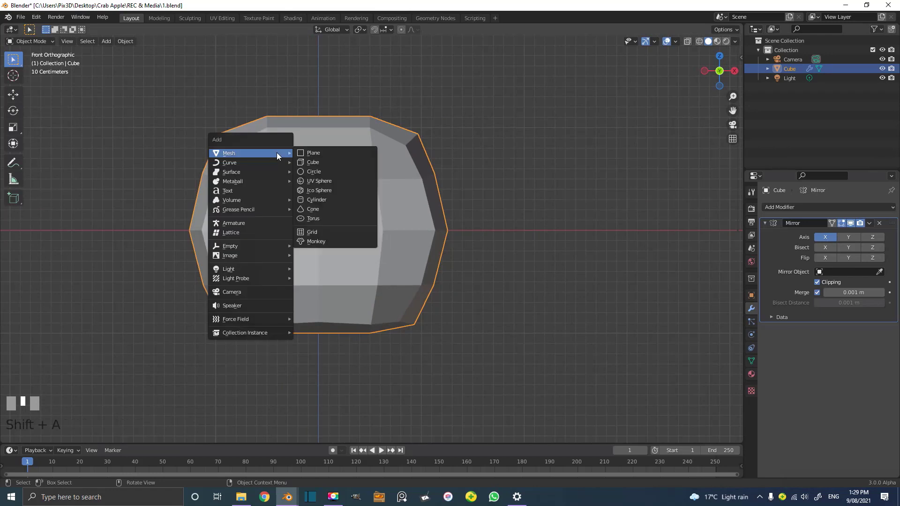
{"action": "left_click", "coordinate": [324, 181]}
{"action": "key", "text": "g"}
{"action": "left_click", "coordinate": [448, 194]}
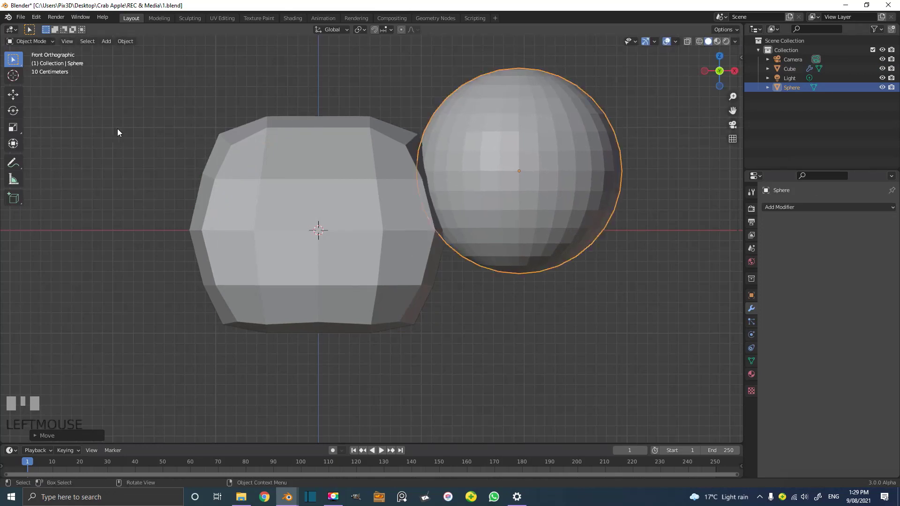
{"action": "left_click", "coordinate": [128, 41]}
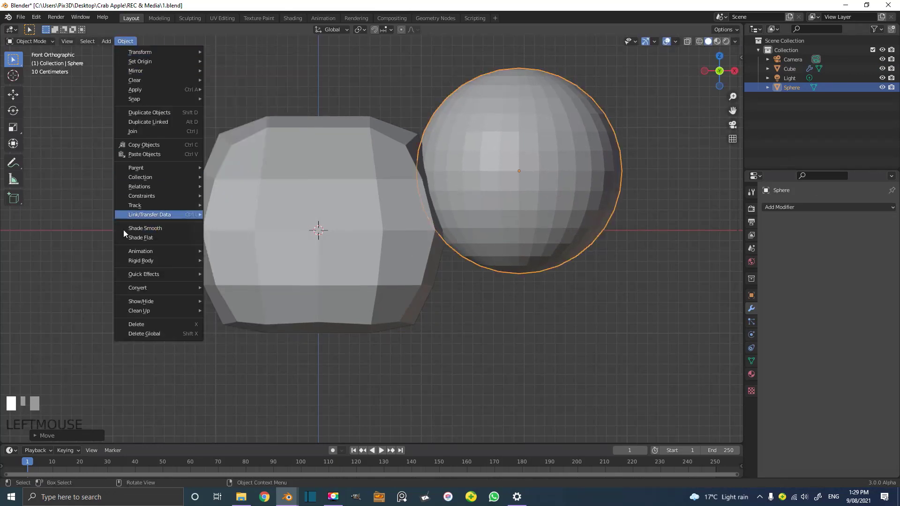
{"action": "left_click", "coordinate": [170, 229]}
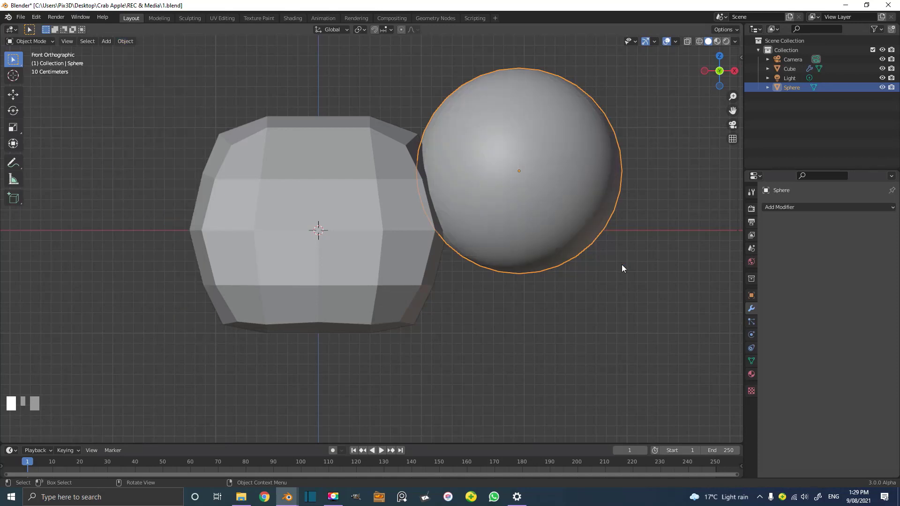
Create a new material on the sphere and name it eye.
{"action": "left_click", "coordinate": [751, 374]}
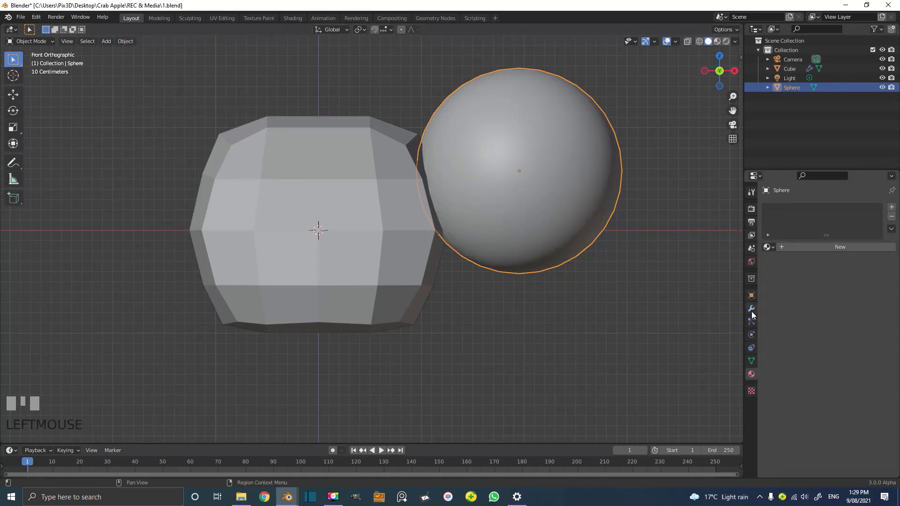
{"action": "left_click", "coordinate": [830, 248]}
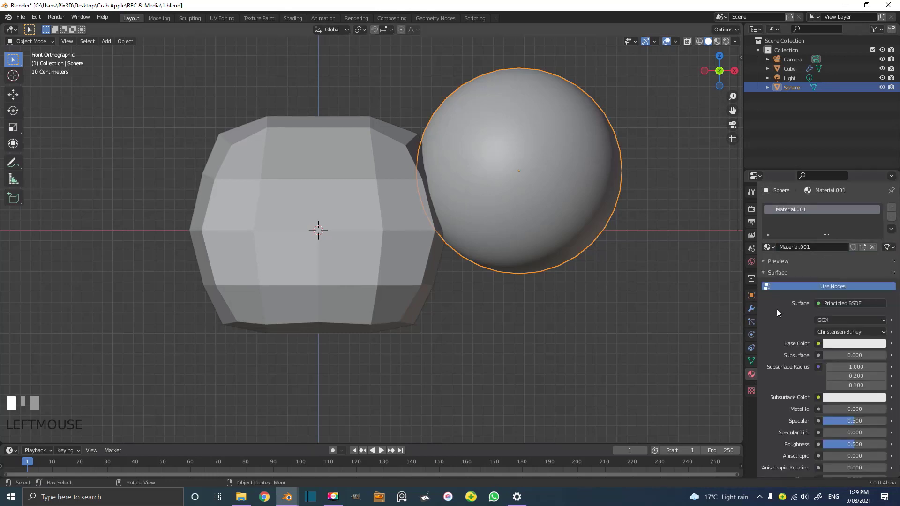
{"action": "left_click", "coordinate": [802, 246]}
{"action": "type", "text": "eye"}
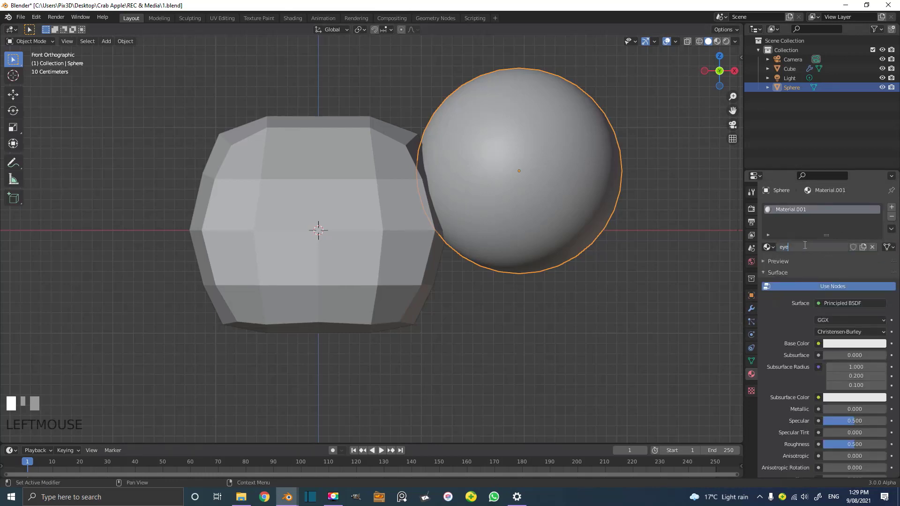
{"action": "key", "text": "Return"}
Set the eye material's viewport display color to near black, with a value of about 0.008.
{"action": "left_click", "coordinate": [767, 272]}
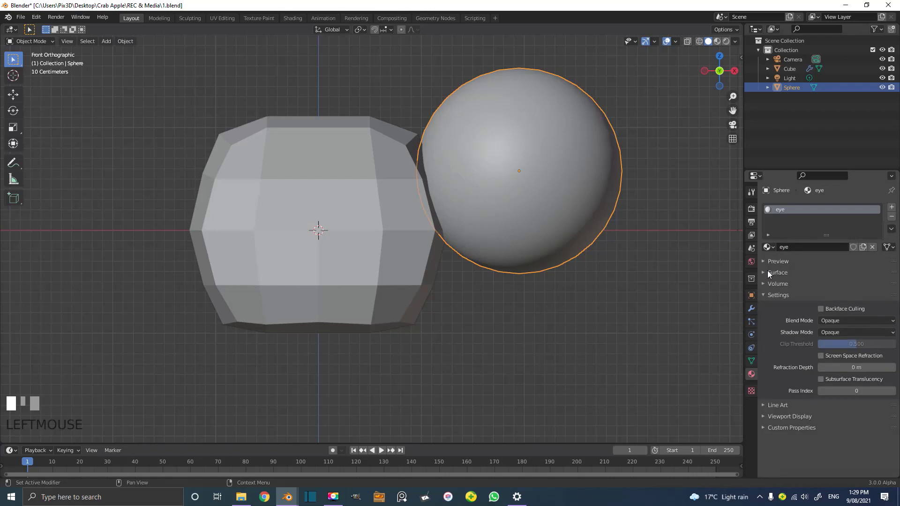
{"action": "left_click", "coordinate": [789, 416]}
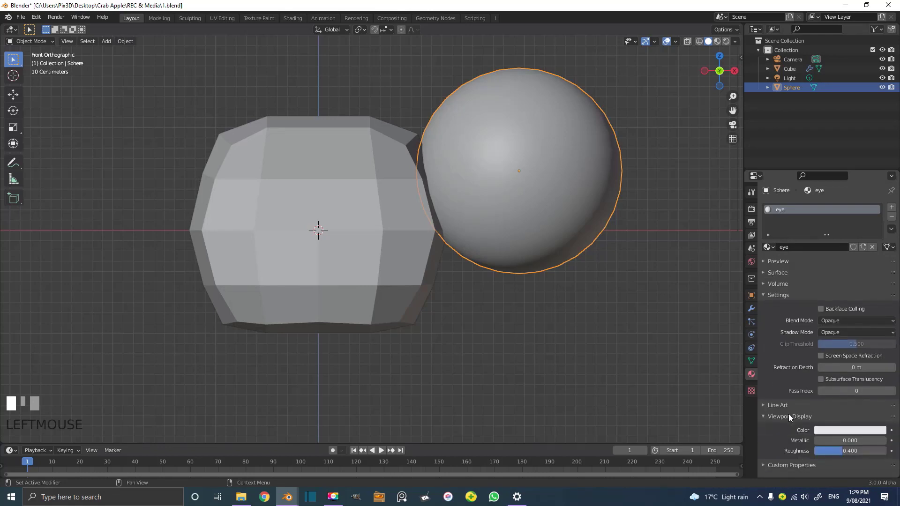
{"action": "left_click", "coordinate": [830, 430]}
{"action": "left_click", "coordinate": [879, 358]}
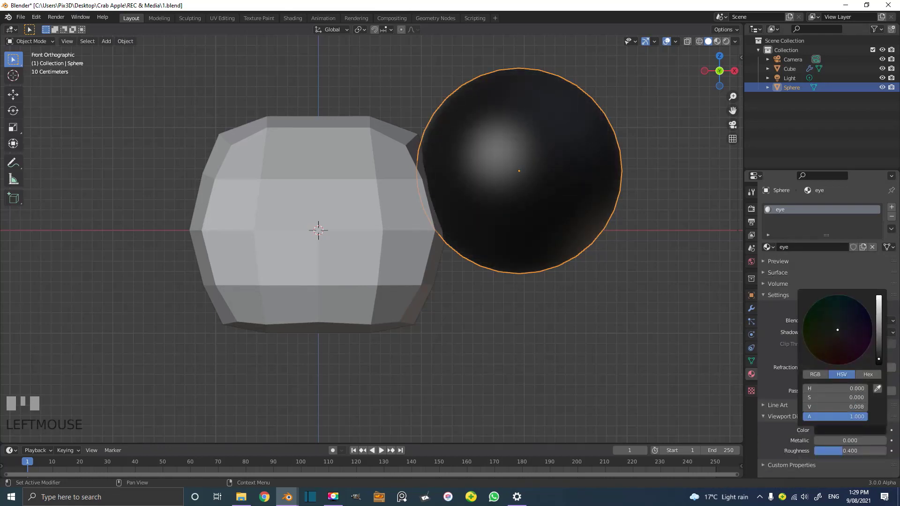
{"action": "key", "text": "s"}
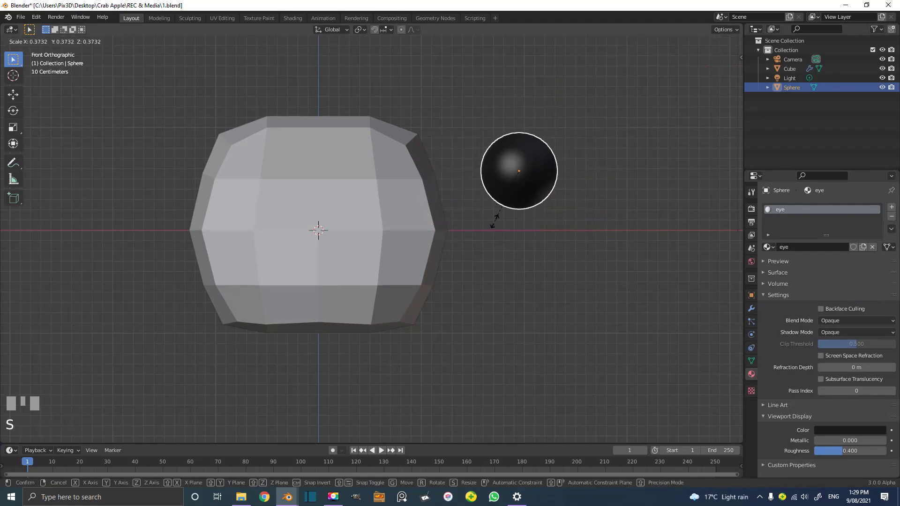
{"action": "key", "text": "Escape"}
{"action": "scroll", "coordinate": [392, 174], "scroll_direction": "down", "scroll_amount": 1}
{"action": "left_click", "coordinate": [379, 161]}
{"action": "middle_click_drag", "start_coordinate": [381, 170], "coordinate": [300, 186]}
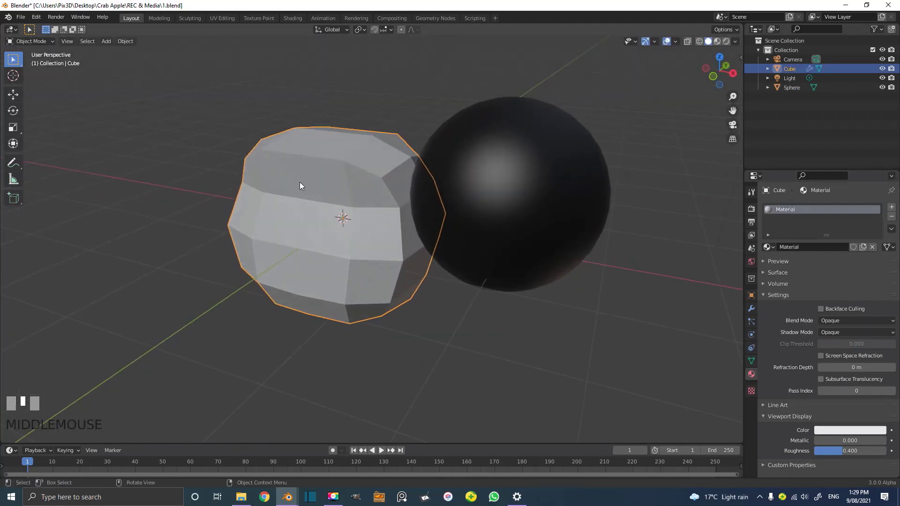
{"action": "key", "text": "g"}
{"action": "right_click", "coordinate": [371, 127]}
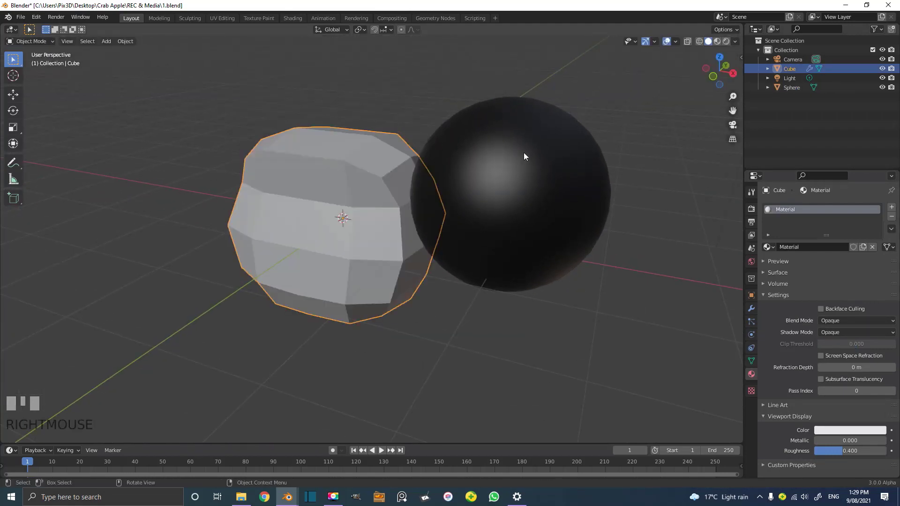
Select the black sphere and scale it down uniformly to a small eye.
{"action": "left_click", "coordinate": [524, 155]}
{"action": "scroll", "coordinate": [524, 153], "scroll_direction": "up", "scroll_amount": 2}
{"action": "key", "text": "s"}
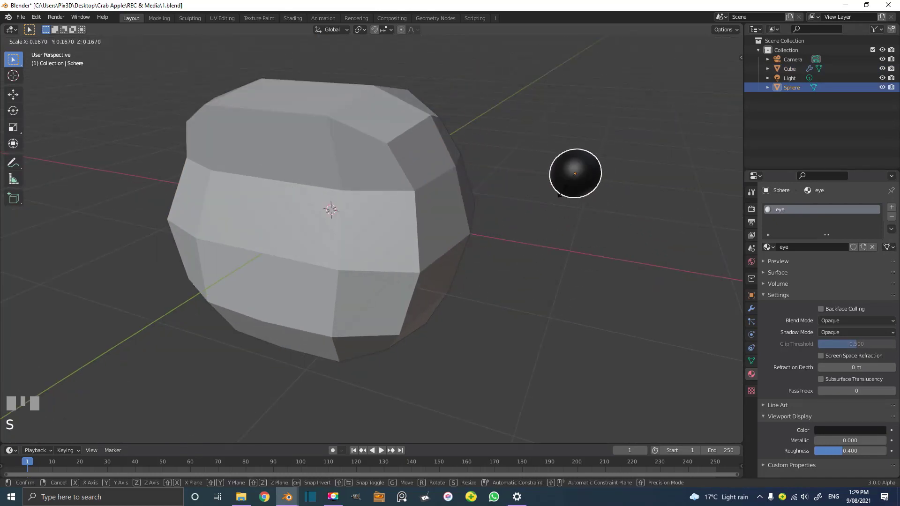
{"action": "left_click", "coordinate": [566, 189]}
Add a Mirror modifier to the eye sphere and set Cube as its mirror object.
{"action": "left_click", "coordinate": [751, 307]}
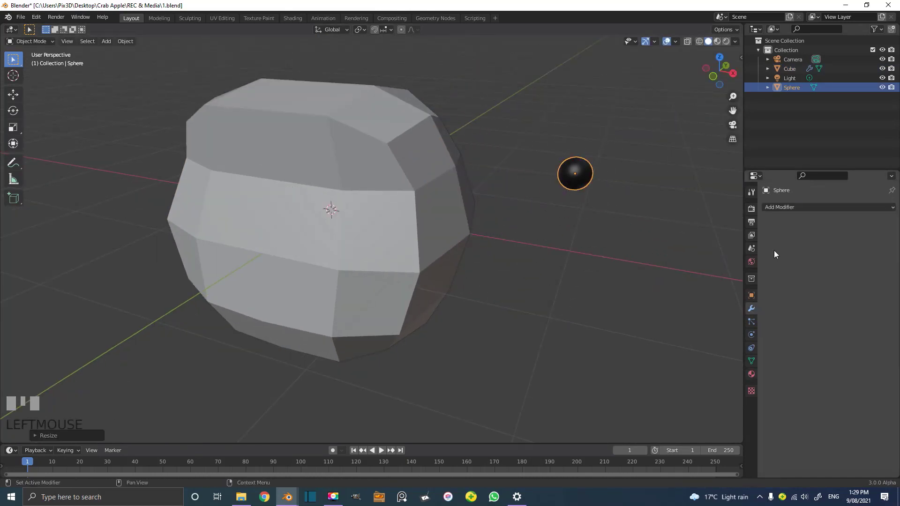
{"action": "left_click", "coordinate": [770, 206]}
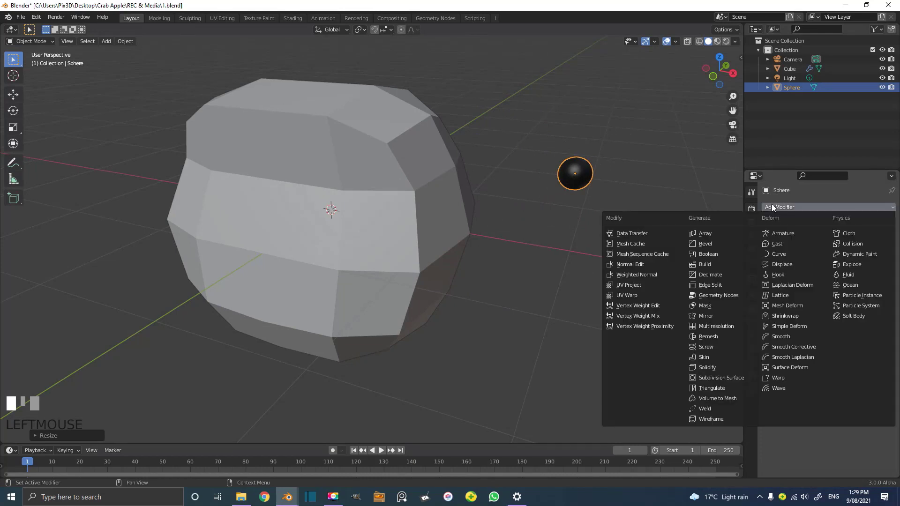
{"action": "left_click", "coordinate": [717, 313]}
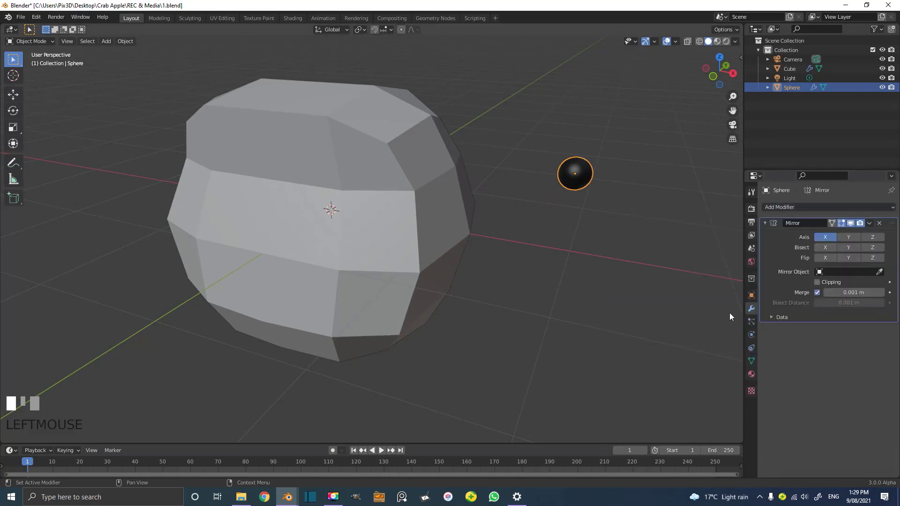
{"action": "left_click", "coordinate": [882, 270]}
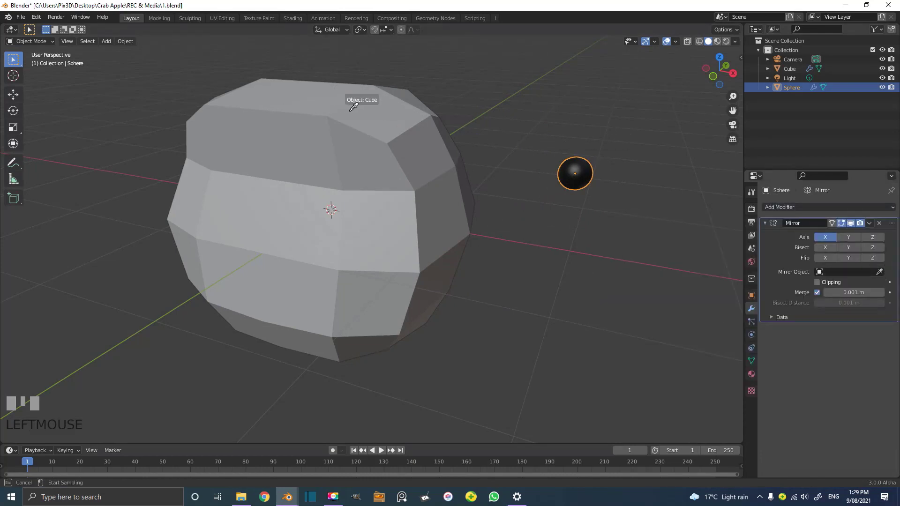
{"action": "left_click", "coordinate": [363, 107]}
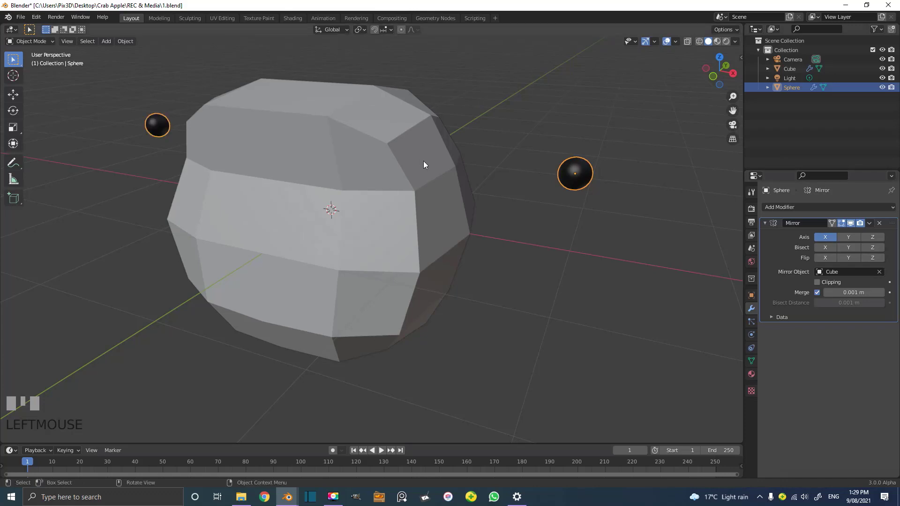
Move the eye in the front view onto the upper part of the body, on the positive X side.
{"action": "middle_click_drag", "start_coordinate": [423, 161], "coordinate": [572, 252]}
{"action": "key", "text": "KP_1"}
{"action": "scroll", "coordinate": [585, 242], "scroll_direction": "up", "scroll_amount": 3}
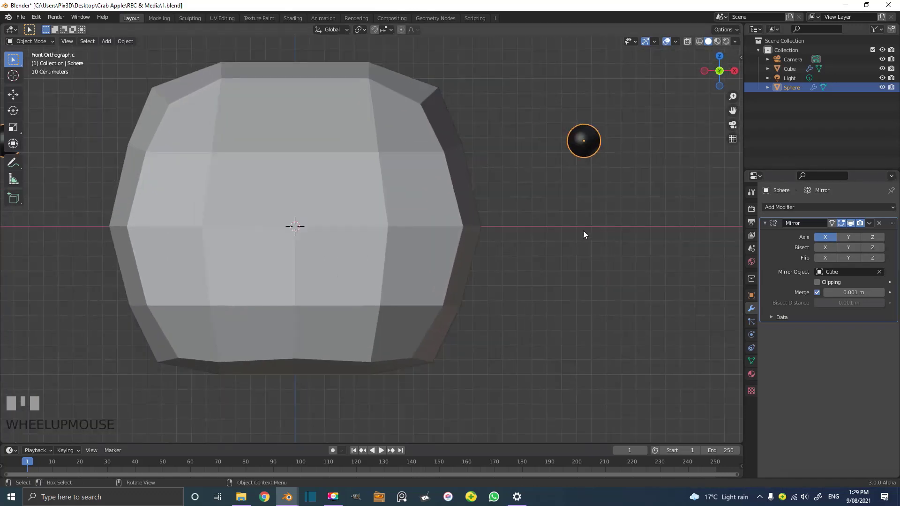
{"action": "key", "text": "g"}
{"action": "left_click", "coordinate": [387, 211]}
Move the eye about 0.8 m in negative Y in the side view so it sits on the front of the face.
{"action": "key", "text": "KP_3"}
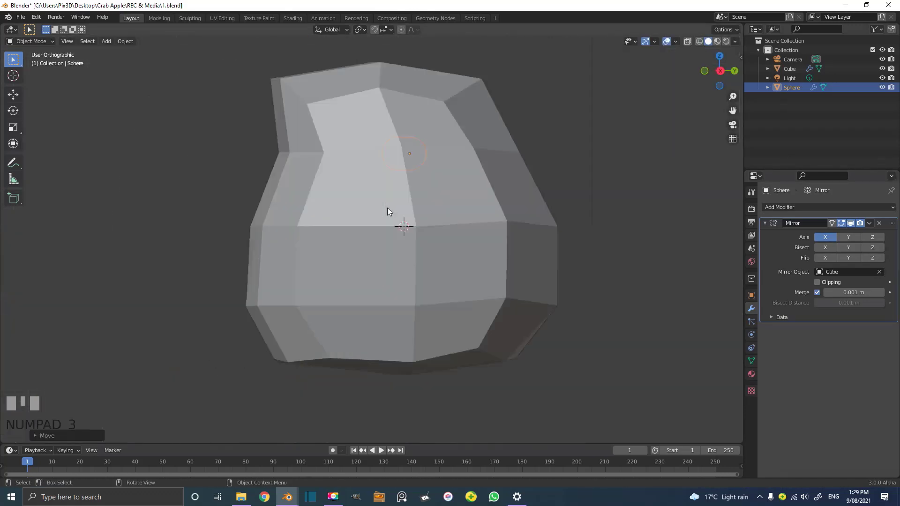
{"action": "key", "text": "g"}
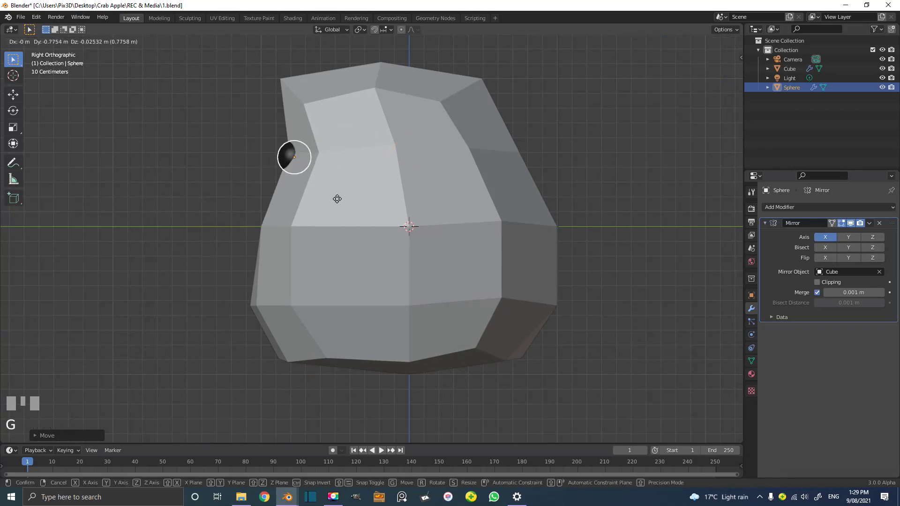
{"action": "left_click", "coordinate": [334, 196]}
{"action": "scroll", "coordinate": [334, 196], "scroll_direction": "down", "scroll_amount": 3}
{"action": "middle_click_drag", "start_coordinate": [495, 149], "coordinate": [562, 233]}
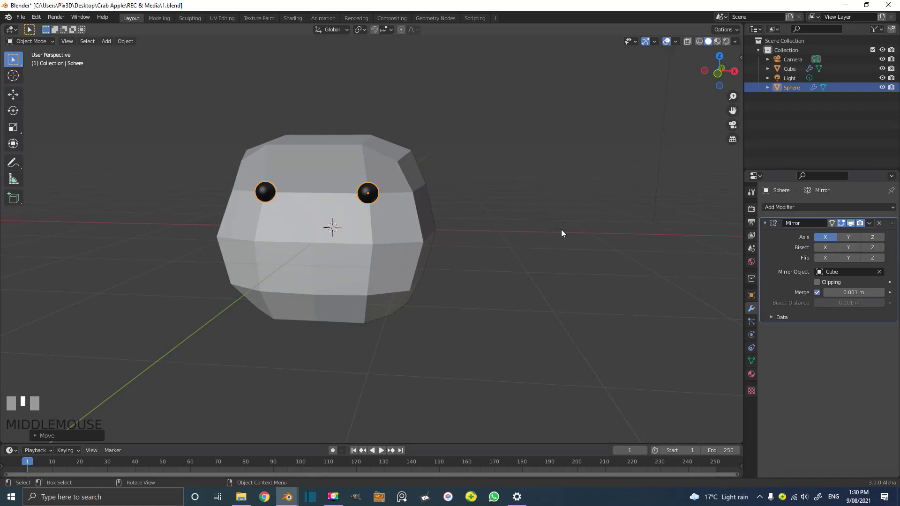
Split the viewport to show the front view and the right view side by side.
{"action": "key", "text": "KP_1"}
{"action": "scroll", "coordinate": [453, 196], "scroll_direction": "up", "scroll_amount": 2}
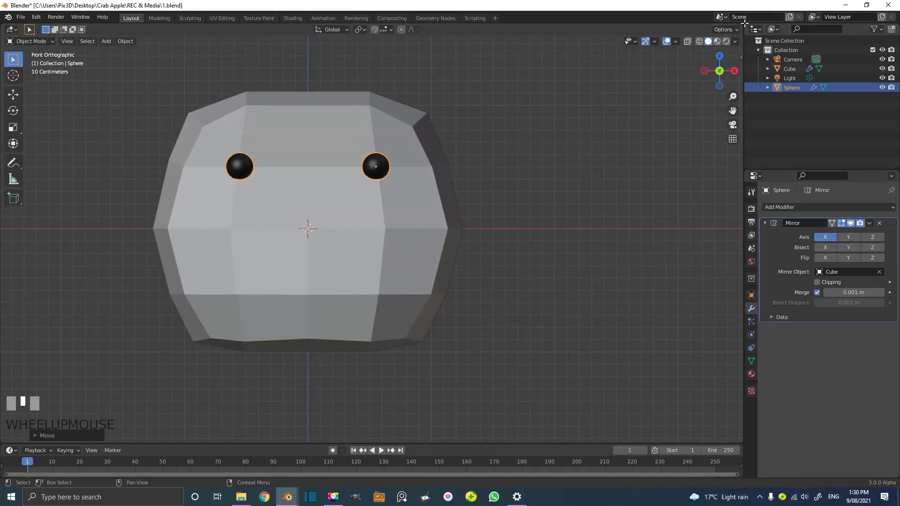
{"action": "left_click_drag", "start_coordinate": [739, 25], "coordinate": [417, 29]}
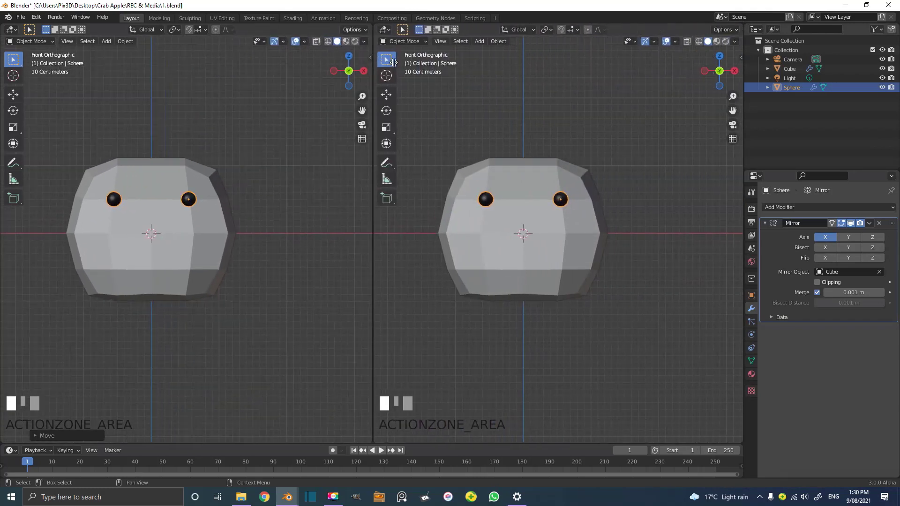
{"action": "middle_click_drag", "start_coordinate": [584, 173], "coordinate": [435, 197]}
{"action": "key", "text": "KP_3"}
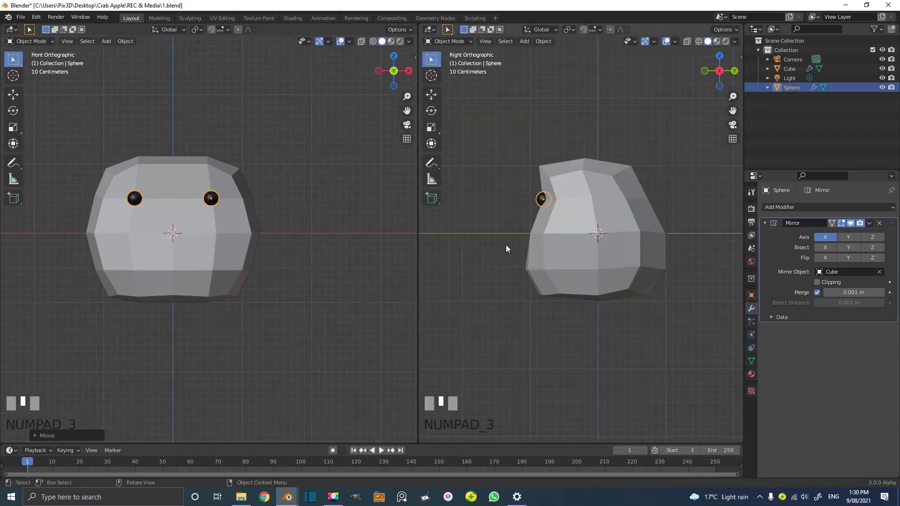
{"action": "scroll", "coordinate": [601, 209], "scroll_direction": "up", "scroll_amount": 3}
{"action": "scroll", "coordinate": [206, 194], "scroll_direction": "up", "scroll_amount": 1}
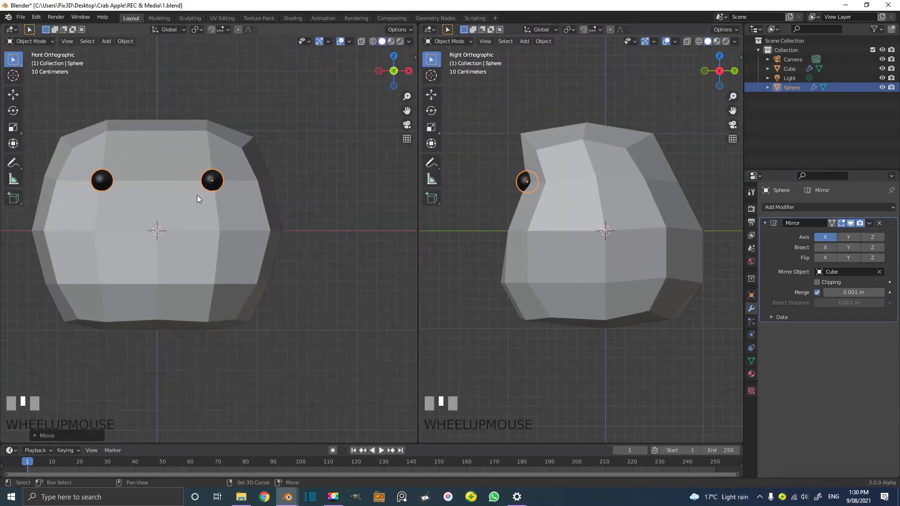
{"action": "scroll", "coordinate": [202, 197], "scroll_direction": "up", "scroll_amount": 1}
Try repositioning the eyes across the two views and return to a single front viewport.
{"action": "key", "text": "g"}
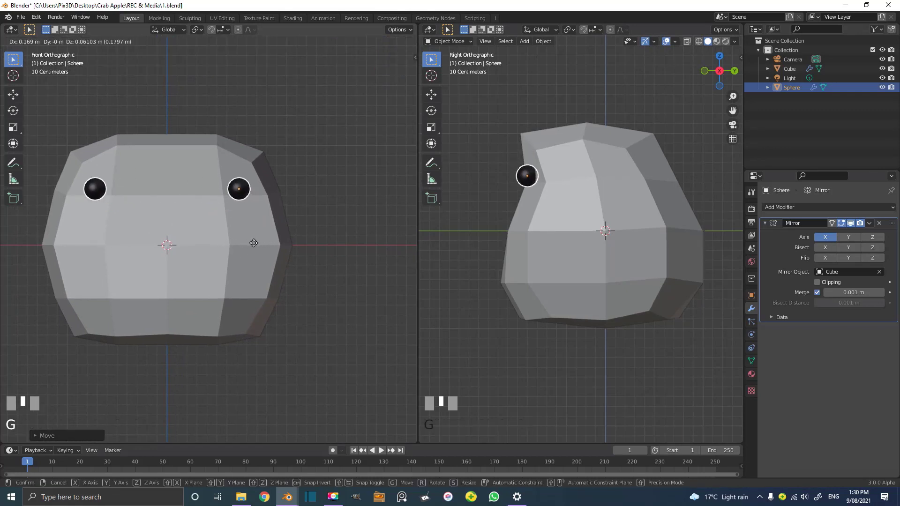
{"action": "left_click", "coordinate": [230, 254]}
{"action": "key", "text": "g"}
{"action": "left_click", "coordinate": [517, 180]}
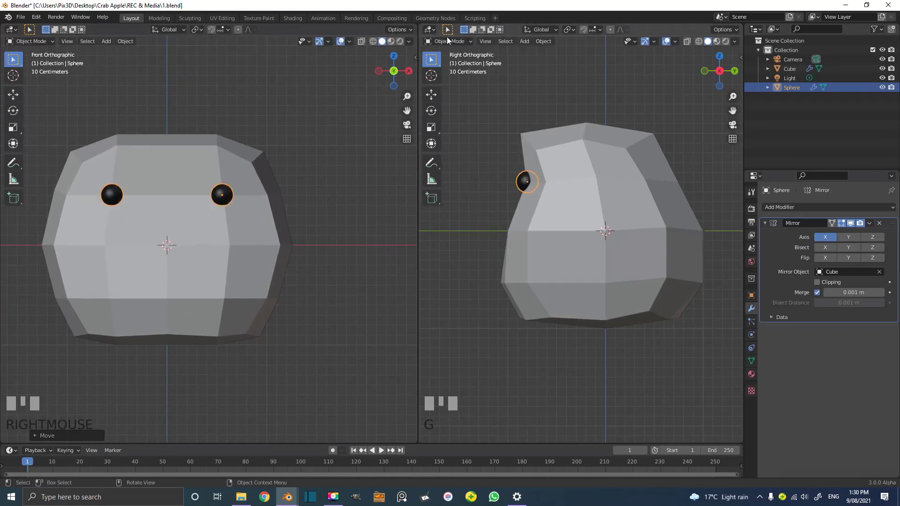
{"action": "key", "text": "ctrl+space"}
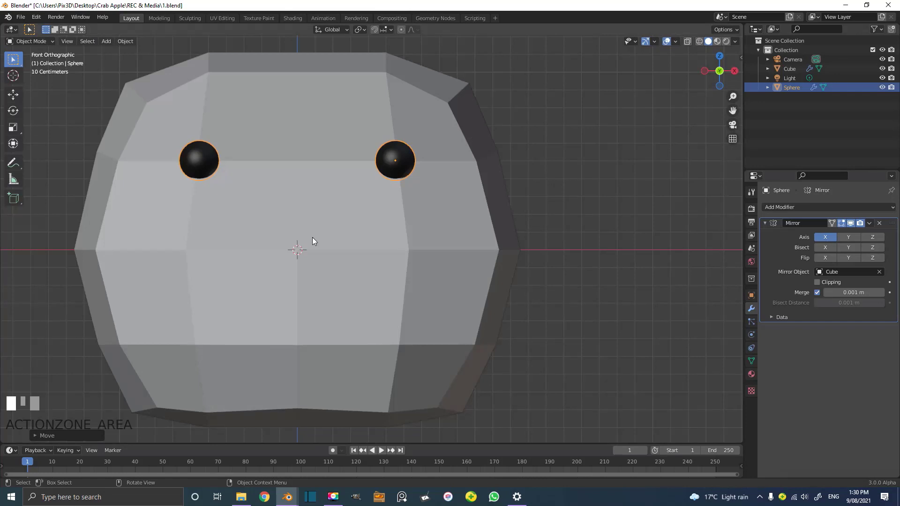
Scale up the mirrored eyes uniformly.
{"action": "middle_click_drag", "start_coordinate": [313, 237], "coordinate": [292, 219]}
{"action": "scroll", "coordinate": [313, 232], "scroll_direction": "up", "scroll_amount": 2}
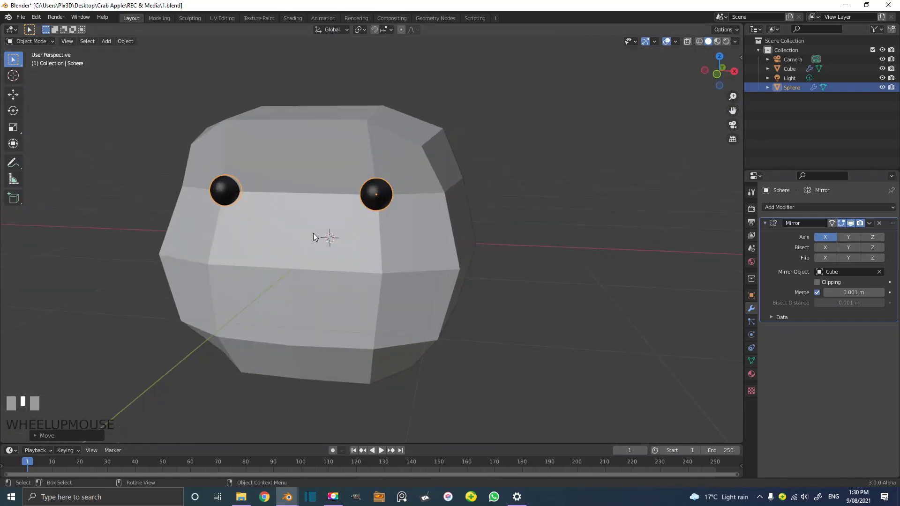
{"action": "key", "text": "s"}
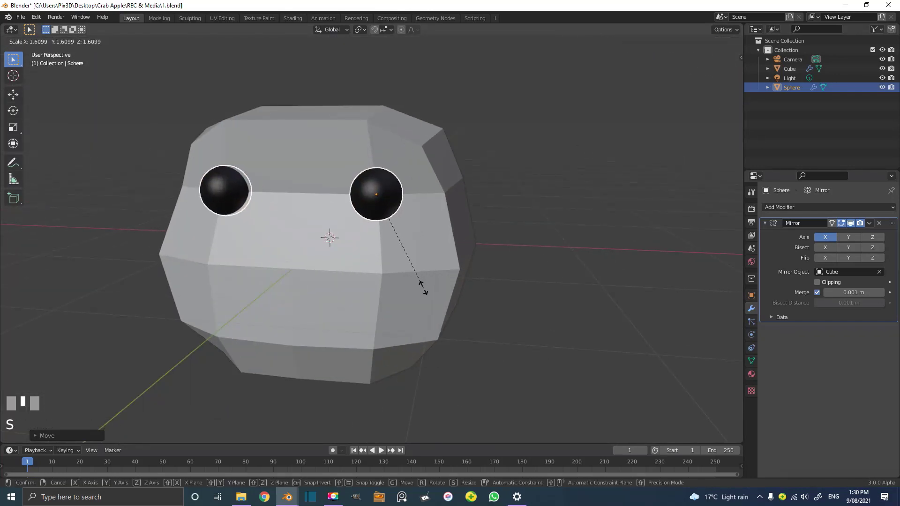
{"action": "left_click", "coordinate": [418, 271]}
Bring the eyes slightly closer together in the front view and enlarge them a little more.
{"action": "key", "text": "KP_1"}
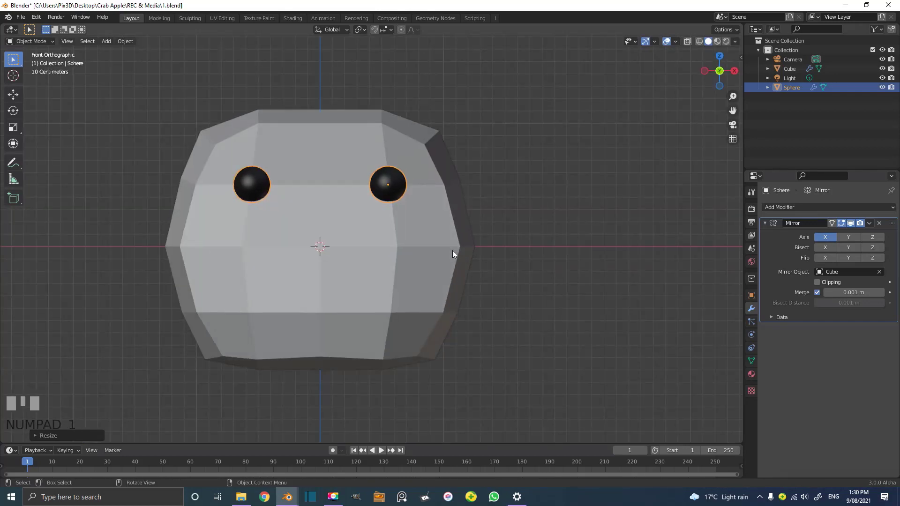
{"action": "key", "text": "g"}
{"action": "left_click", "coordinate": [499, 224]}
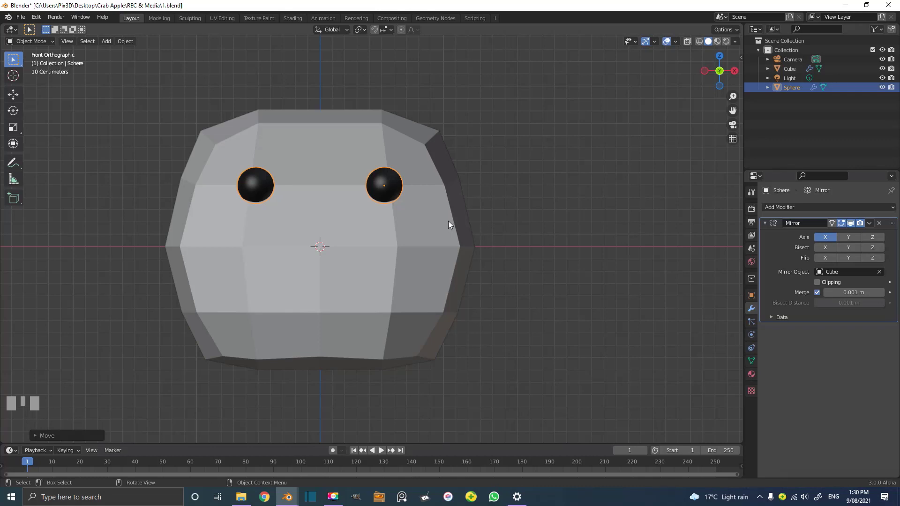
{"action": "key", "text": "s"}
{"action": "left_click", "coordinate": [411, 252]}
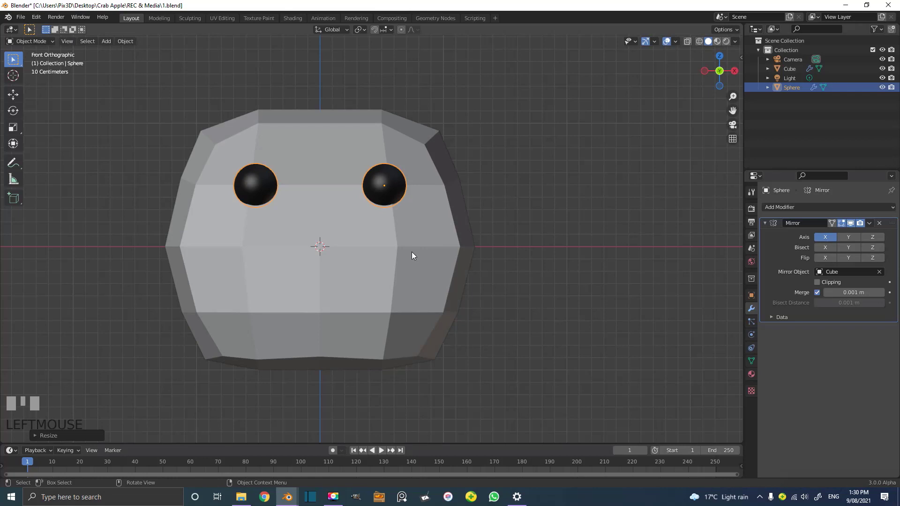
Move the body's upper outer corner vertex about 0.07 m inward and 0.09 m down, using proportional editing at size 0.75.
{"action": "left_click", "coordinate": [417, 134]}
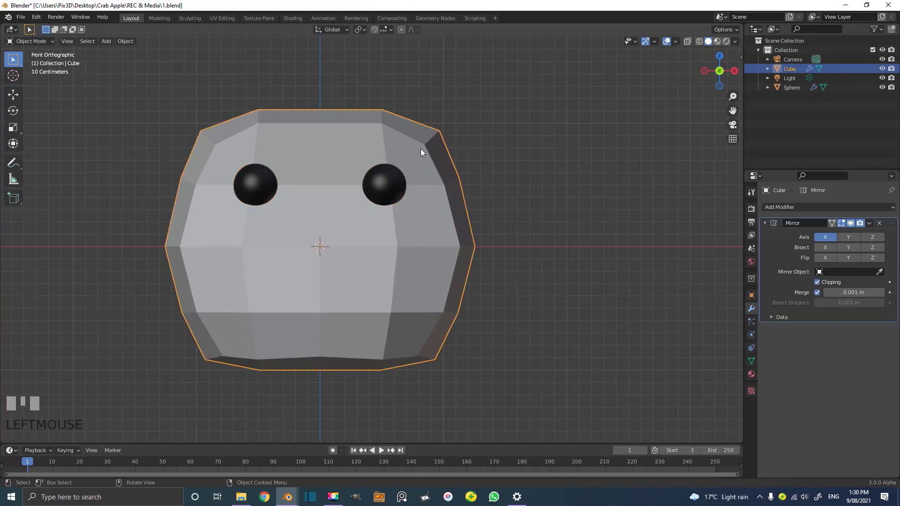
{"action": "key", "text": "Tab"}
{"action": "left_click", "coordinate": [439, 131]}
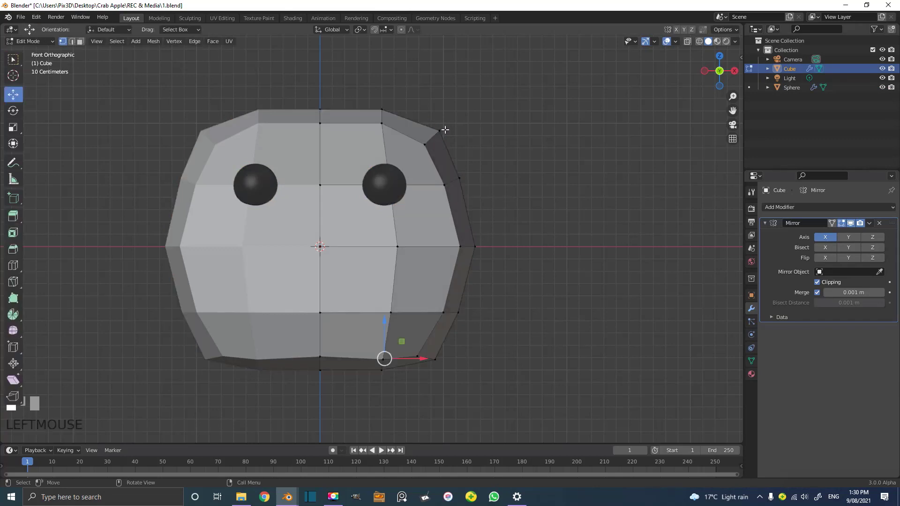
{"action": "left_click", "coordinate": [402, 30]}
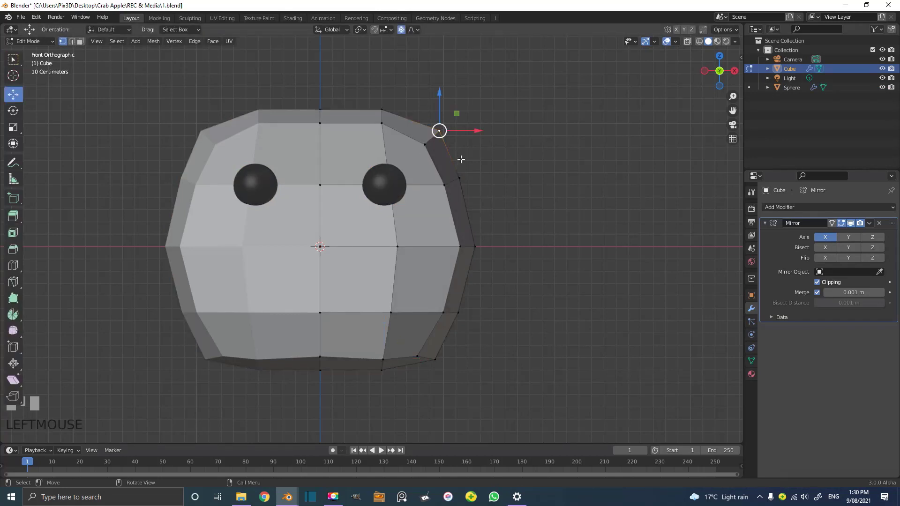
{"action": "key", "text": "g"}
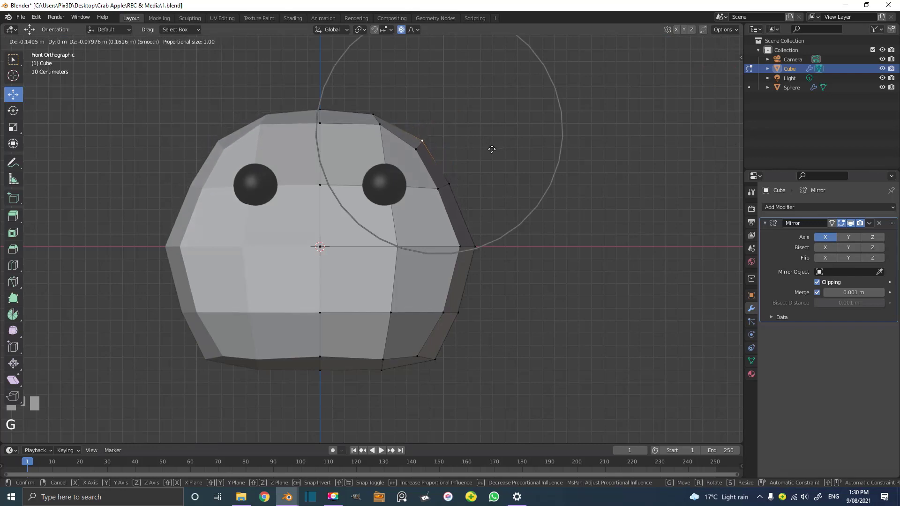
{"action": "scroll", "coordinate": [490, 153], "scroll_direction": "up", "scroll_amount": 2}
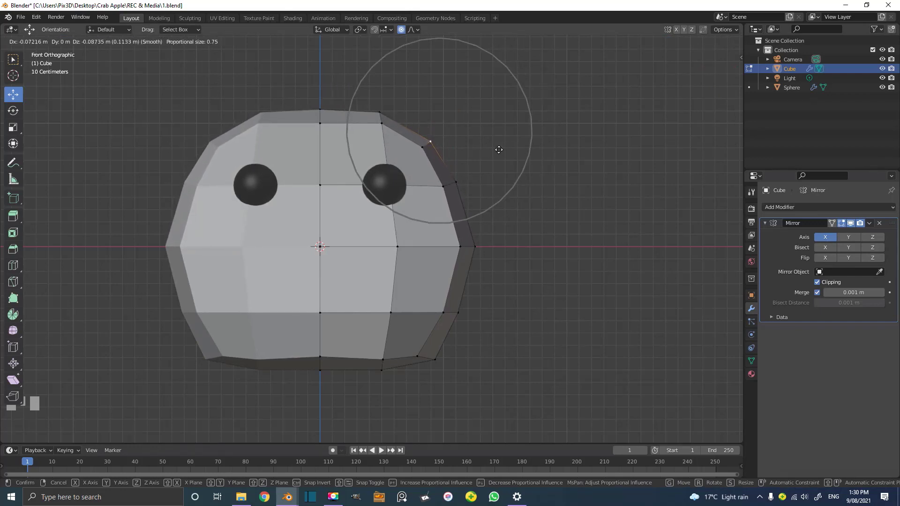
{"action": "left_click", "coordinate": [499, 149]}
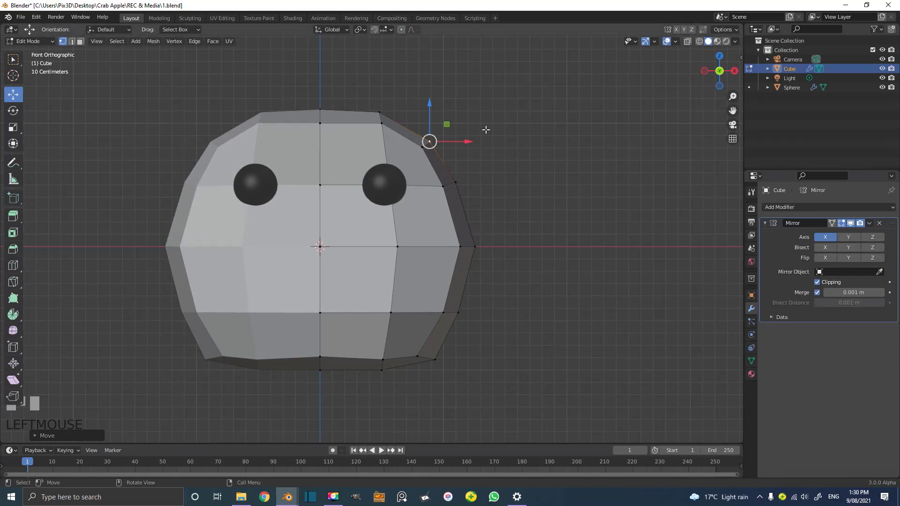
Add a horizontal loop cut around the body just above the eyes.
{"action": "middle_click_drag", "start_coordinate": [475, 113], "coordinate": [393, 135]}
{"action": "scroll", "coordinate": [388, 136], "scroll_direction": "up", "scroll_amount": 1}
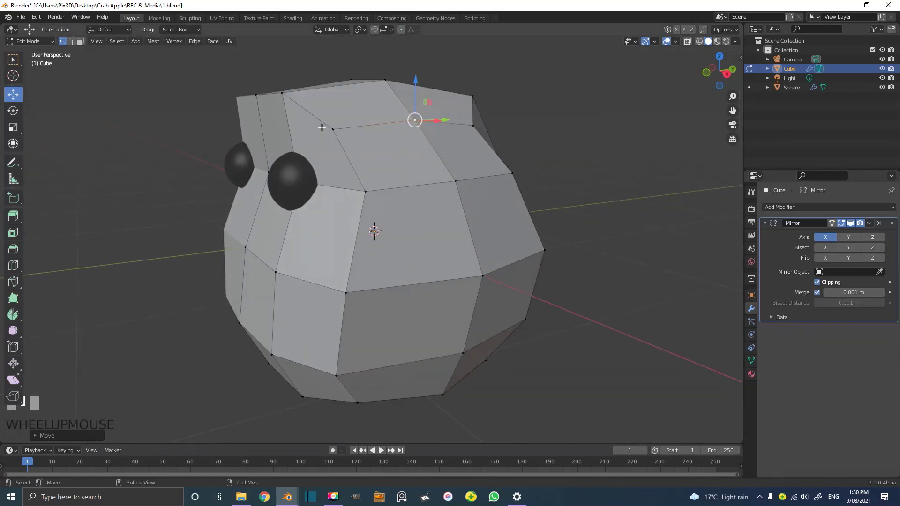
{"action": "scroll", "coordinate": [366, 152], "scroll_direction": "up", "scroll_amount": 2}
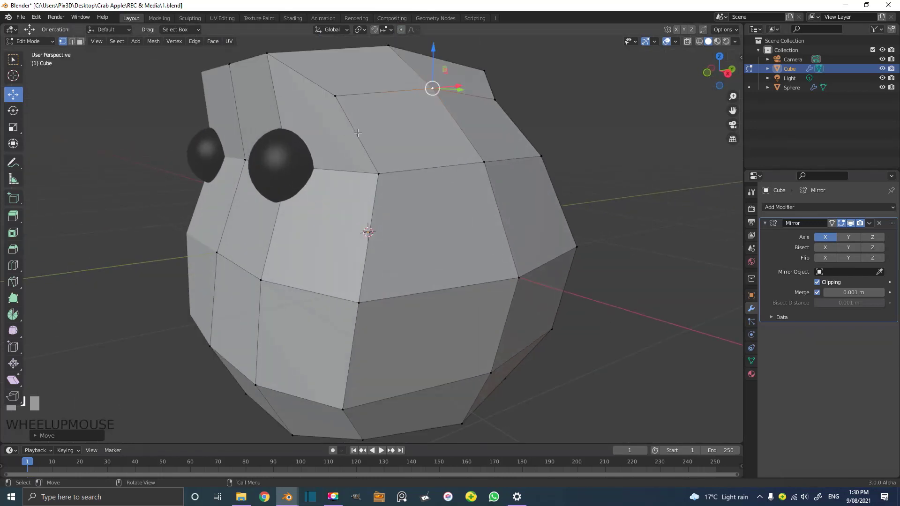
{"action": "key", "text": "ctrl+r"}
{"action": "left_click", "coordinate": [357, 134]}
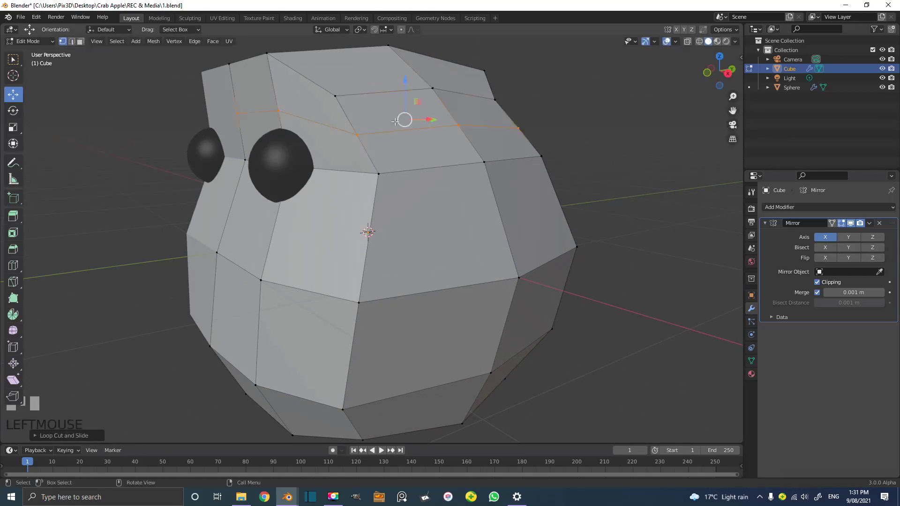
Extrude the two front faces above the eye outward to form a protruding brow.
{"action": "left_click", "coordinate": [81, 42]}
{"action": "left_click", "coordinate": [250, 83]}
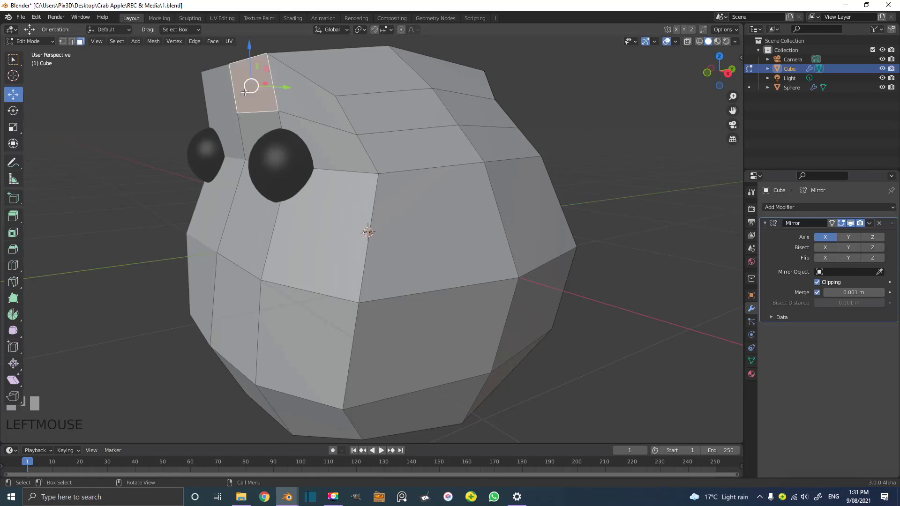
{"action": "left_click", "coordinate": [309, 101], "text": "shift"}
{"action": "middle_click_drag", "start_coordinate": [398, 135], "coordinate": [399, 136]}
{"action": "key", "text": "e"}
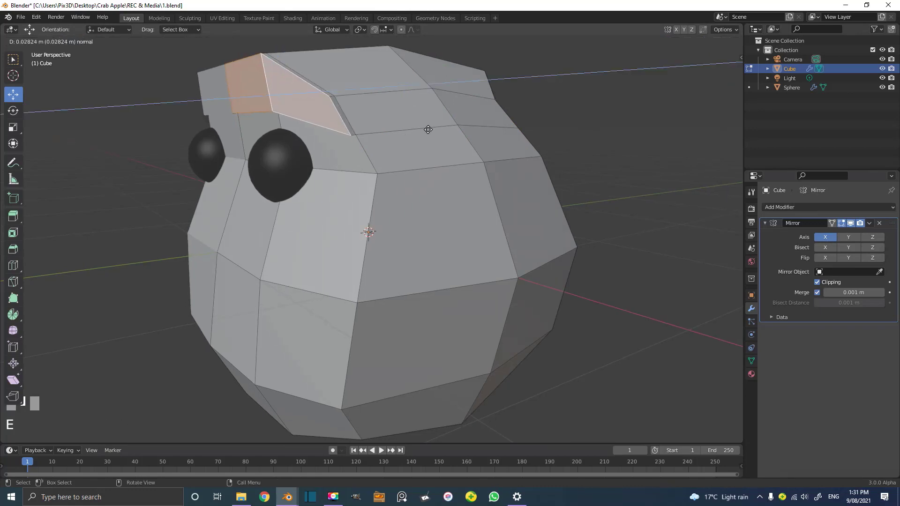
{"action": "left_click", "coordinate": [404, 145]}
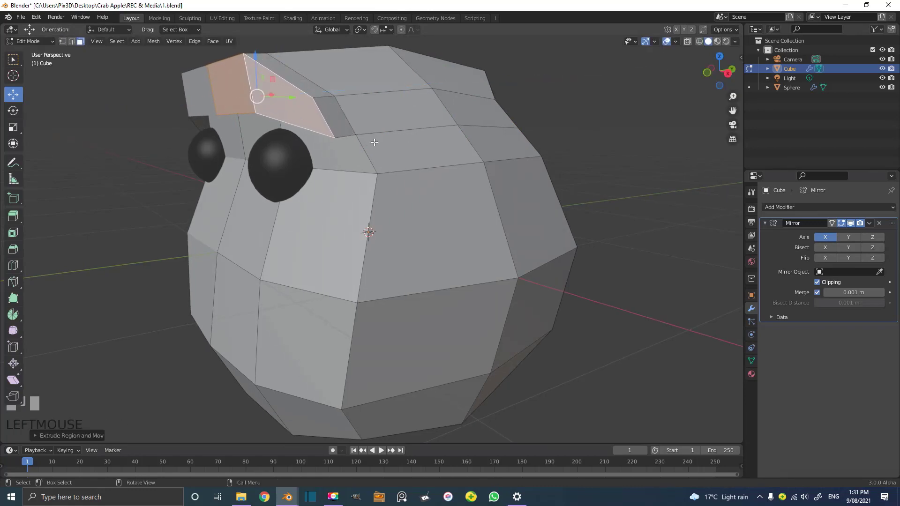
Grow the selection to include the brow's side faces and smooth its vertices with the Smooth tool.
{"action": "key", "text": "ctrl+KP_Add"}
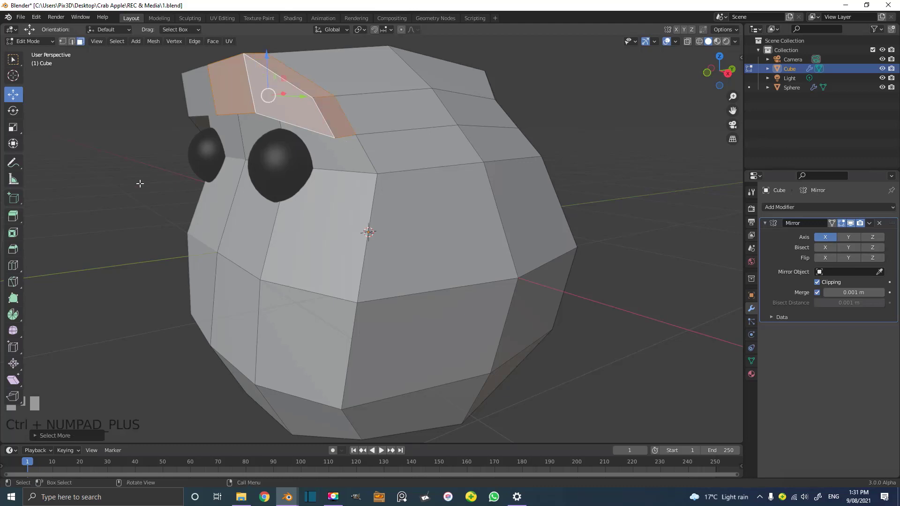
{"action": "left_click", "coordinate": [16, 334]}
{"action": "left_click_drag", "start_coordinate": [249, 94], "coordinate": [353, 152]}
{"action": "scroll", "coordinate": [357, 162], "scroll_direction": "down", "scroll_amount": 3}
{"action": "middle_click_drag", "start_coordinate": [357, 162], "coordinate": [450, 134]}
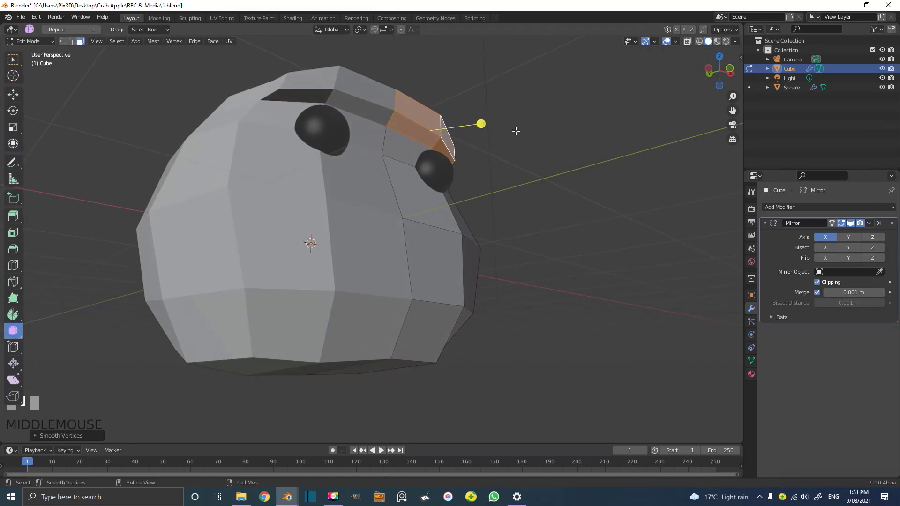
{"action": "middle_click_drag", "start_coordinate": [516, 131], "coordinate": [403, 155]}
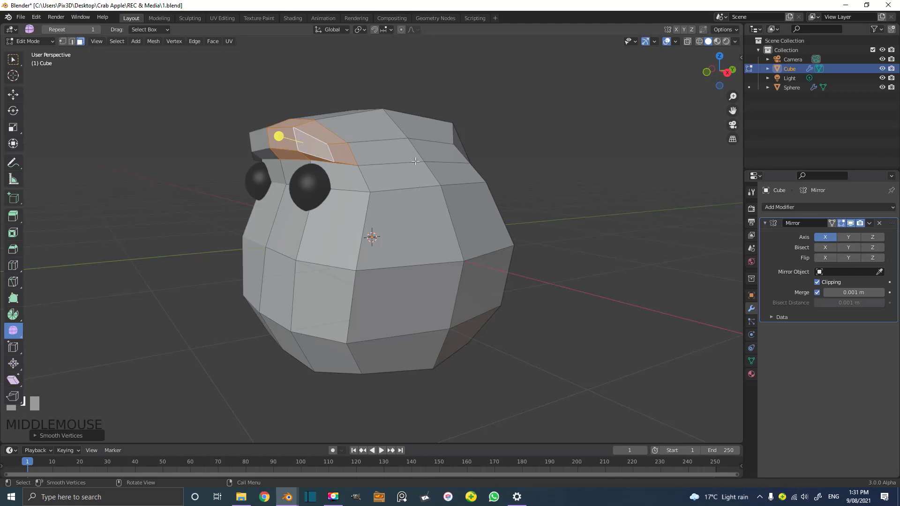
Move the brow's front centre edge about 0.01 m down with proportional editing at size 0.62.
{"action": "middle_click_drag", "start_coordinate": [485, 161], "coordinate": [585, 159]}
{"action": "left_click", "coordinate": [73, 41]}
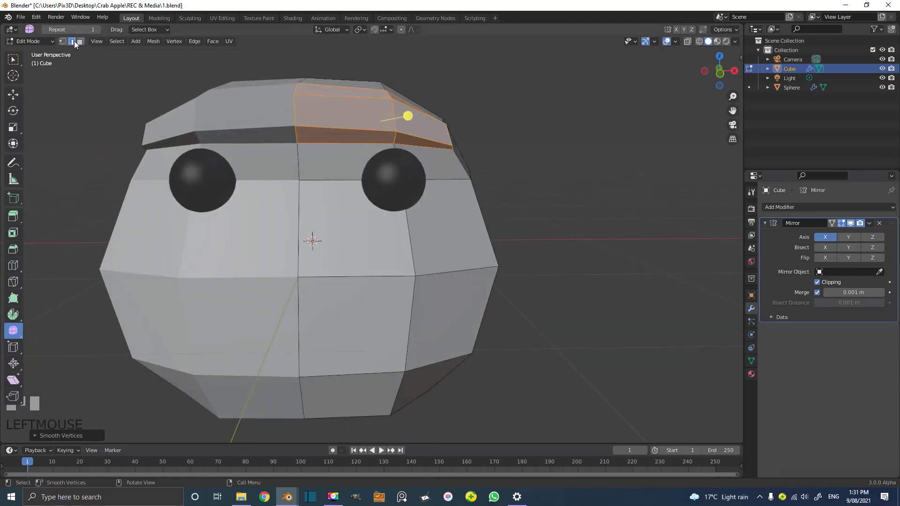
{"action": "left_click", "coordinate": [402, 30]}
{"action": "left_click", "coordinate": [294, 114]}
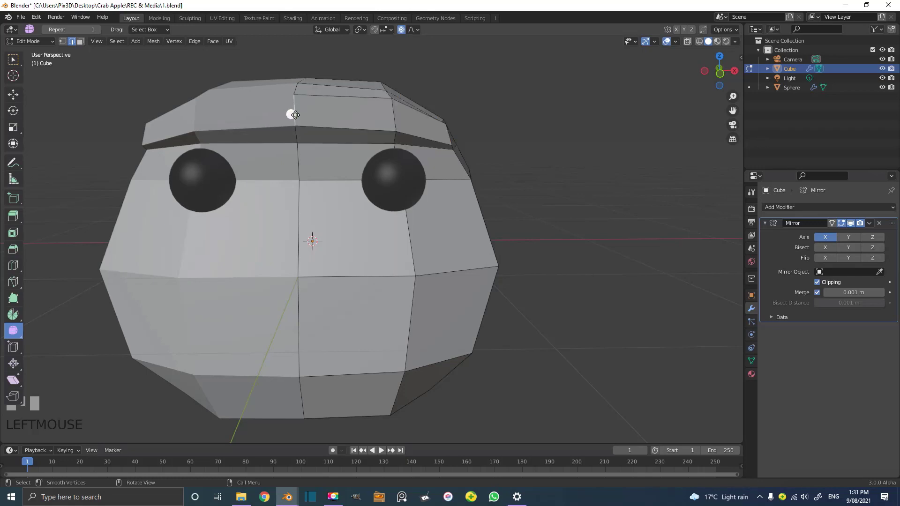
{"action": "key", "text": "g"}
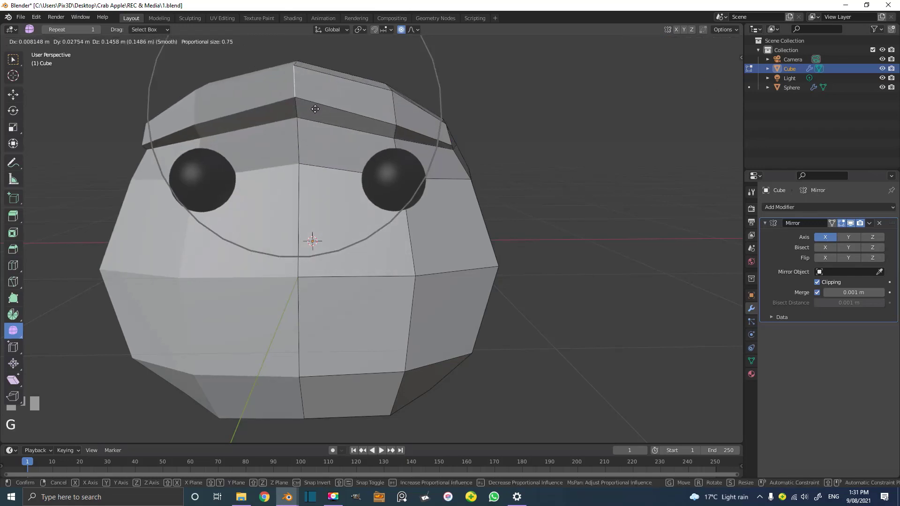
{"action": "right_click", "coordinate": [315, 108]}
{"action": "scroll", "coordinate": [323, 197], "scroll_direction": "down", "scroll_amount": 3}
{"action": "scroll", "coordinate": [326, 197], "scroll_direction": "up", "scroll_amount": 2}
{"action": "key", "text": "g"}
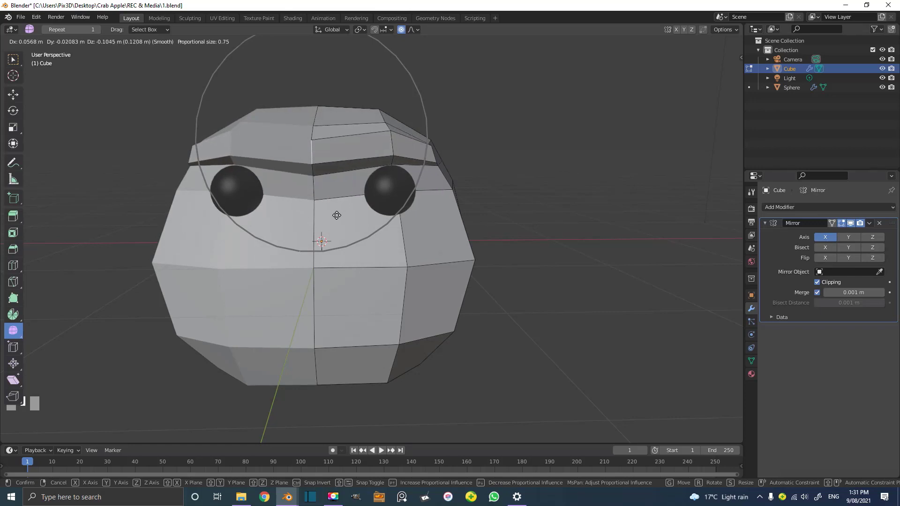
{"action": "scroll", "coordinate": [337, 217], "scroll_direction": "up", "scroll_amount": 2}
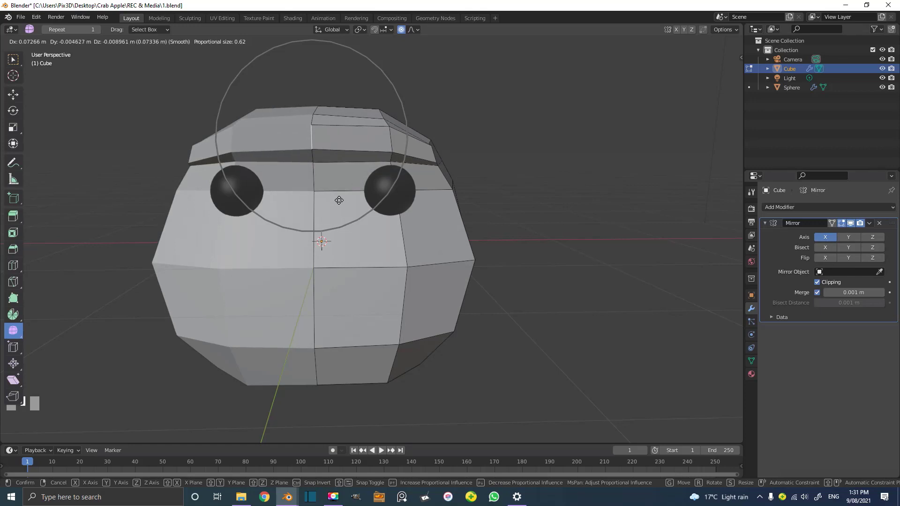
{"action": "left_click", "coordinate": [338, 200]}
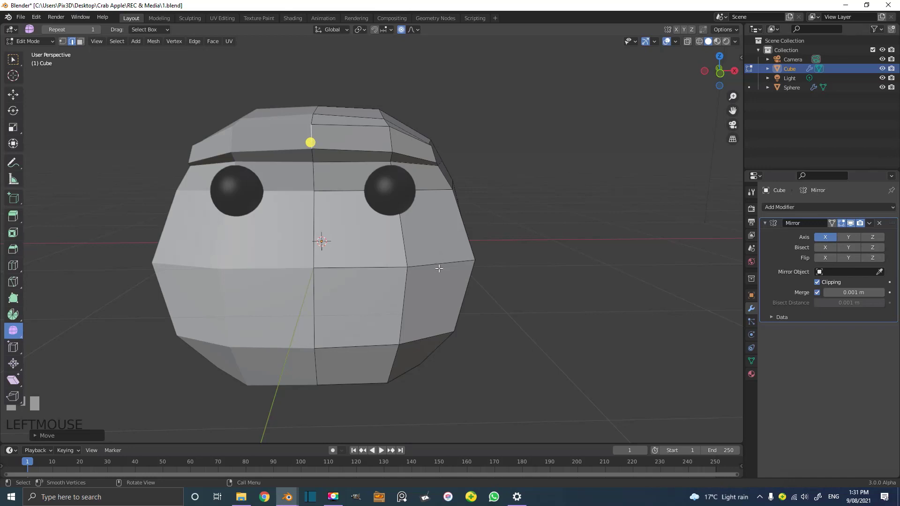
Turn off proportional editing and add a vertical loop cut midway between the face's centre line and the neighbouring edge loop.
{"action": "middle_click_drag", "start_coordinate": [439, 268], "coordinate": [441, 174]}
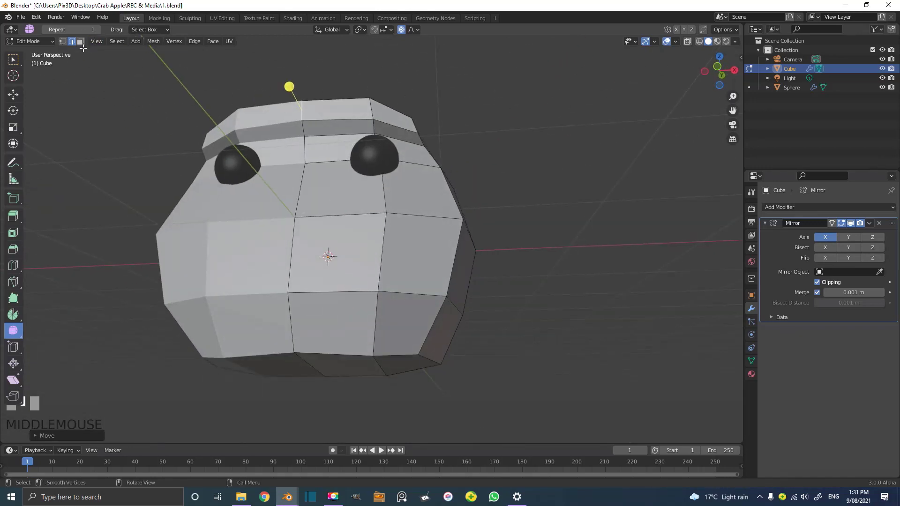
{"action": "left_click", "coordinate": [402, 29]}
{"action": "middle_click_drag", "start_coordinate": [375, 241], "coordinate": [365, 259]}
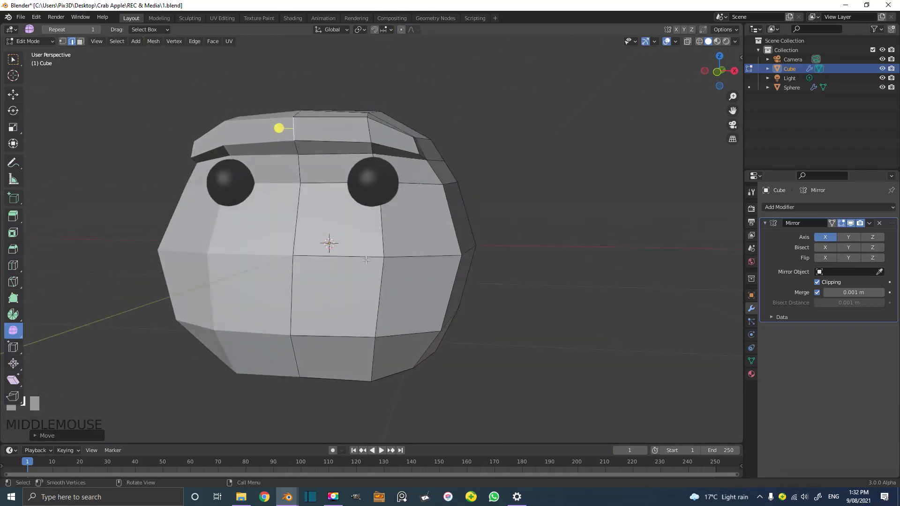
{"action": "scroll", "coordinate": [366, 260], "scroll_direction": "up", "scroll_amount": 2}
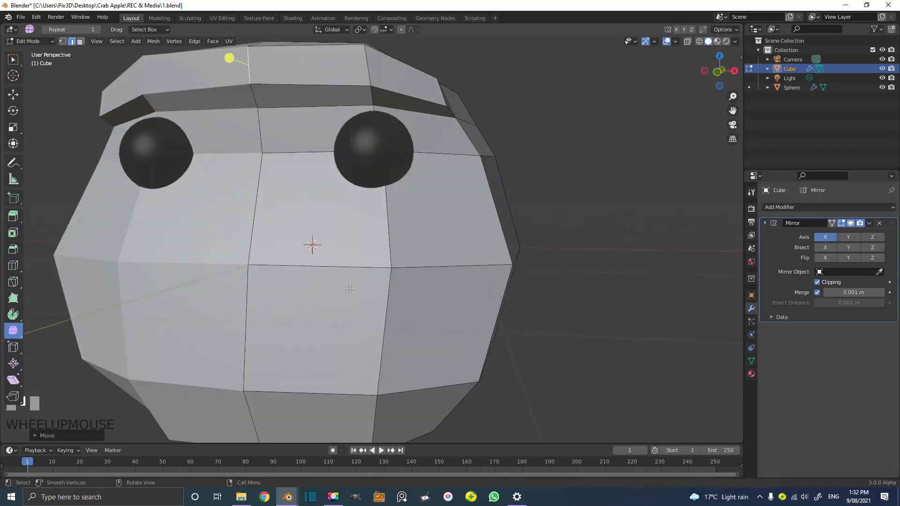
{"action": "key", "text": "ctrl+r"}
{"action": "left_click", "coordinate": [323, 267]}
{"action": "left_click", "coordinate": [323, 267]}
{"action": "scroll", "coordinate": [375, 316], "scroll_direction": "down", "scroll_amount": 1}
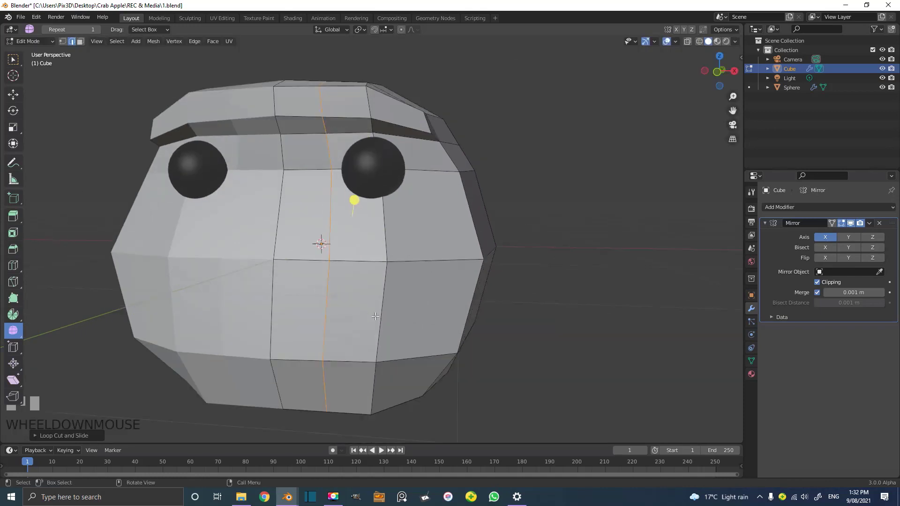
Add a horizontal loop cut through the middle of the face row below the body's widest line.
{"action": "scroll", "coordinate": [375, 316], "scroll_direction": "up", "scroll_amount": 1}
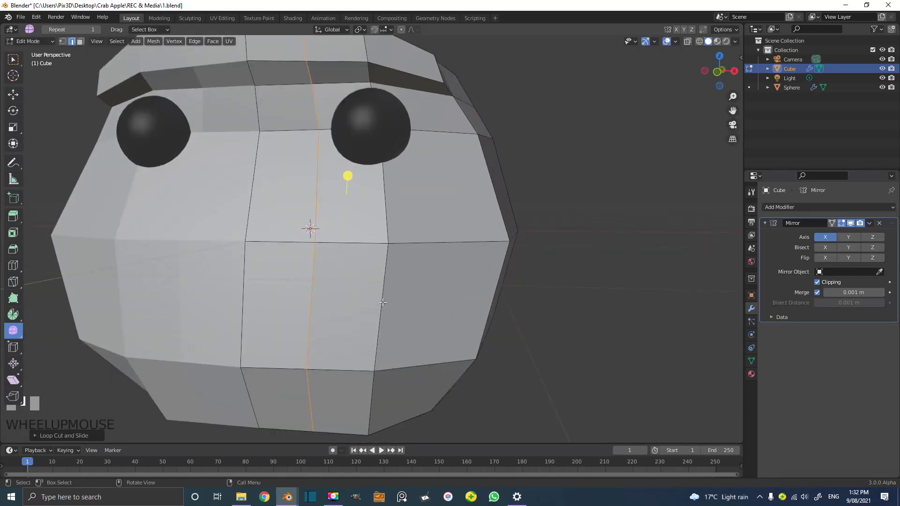
{"action": "key", "text": "ctrl+r"}
{"action": "left_click", "coordinate": [382, 302]}
{"action": "left_click", "coordinate": [383, 303]}
{"action": "scroll", "coordinate": [418, 318], "scroll_direction": "down", "scroll_amount": 3}
{"action": "middle_click_drag", "start_coordinate": [329, 245], "coordinate": [320, 236]}
Extrude the four faces beside the centre line below the body's widest line and scale them inward to outline the mouth.
{"action": "scroll", "coordinate": [320, 237], "scroll_direction": "up", "scroll_amount": 3}
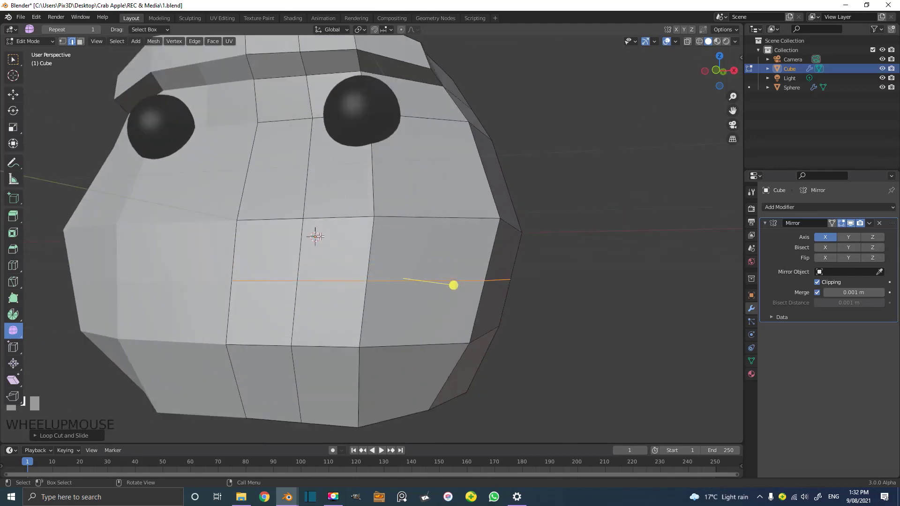
{"action": "left_click", "coordinate": [83, 40]}
{"action": "left_click", "coordinate": [318, 245]}
{"action": "left_click", "coordinate": [282, 242], "text": "shift"}
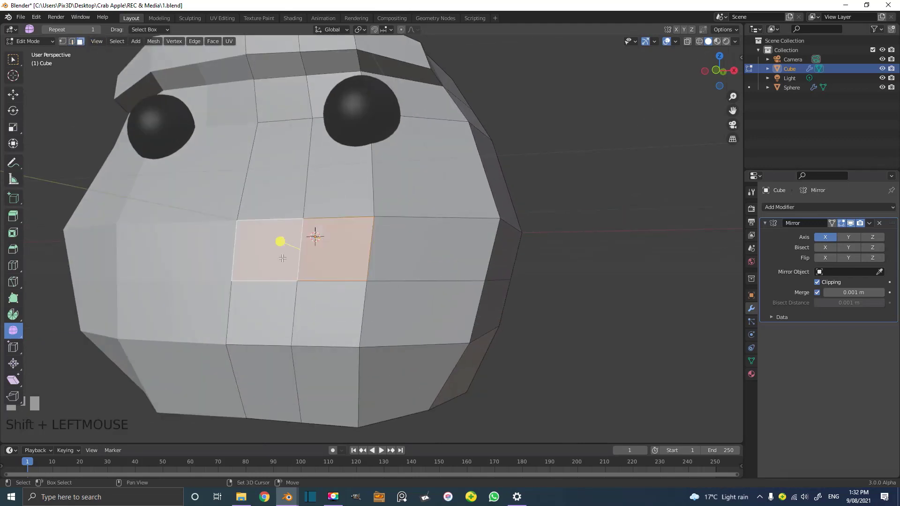
{"action": "left_click", "coordinate": [270, 315], "text": "shift"}
{"action": "left_click", "coordinate": [328, 313], "text": "shift"}
{"action": "scroll", "coordinate": [384, 251], "scroll_direction": "down", "scroll_amount": 3}
{"action": "middle_click_drag", "start_coordinate": [384, 252], "coordinate": [382, 288]}
{"action": "scroll", "coordinate": [382, 290], "scroll_direction": "up", "scroll_amount": 3}
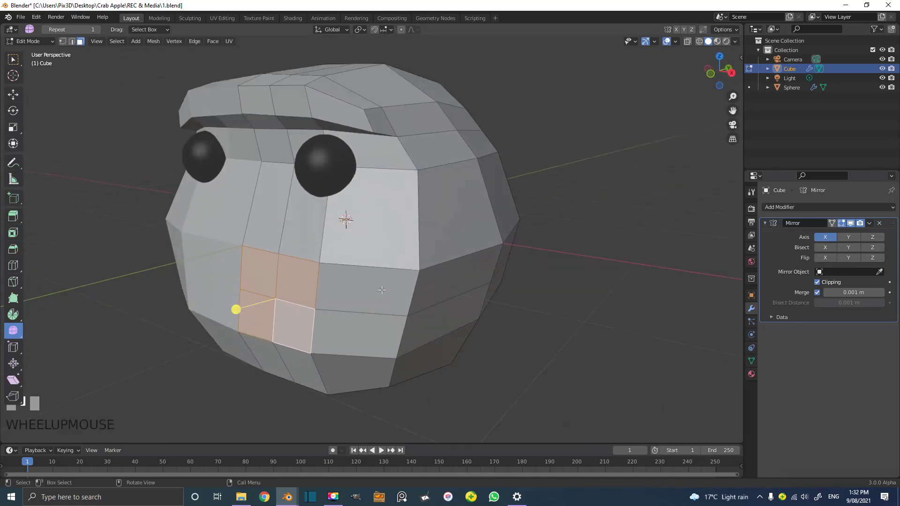
{"action": "key", "text": "e"}
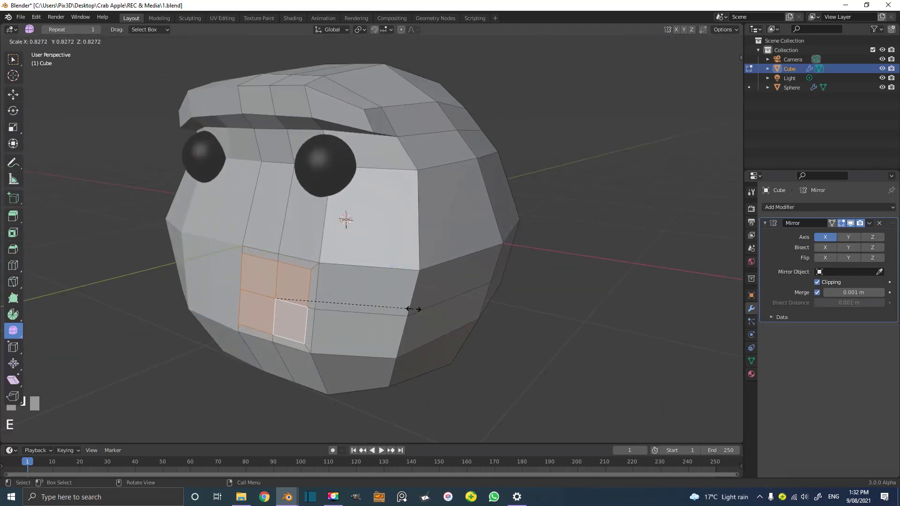
{"action": "left_click", "coordinate": [381, 302]}
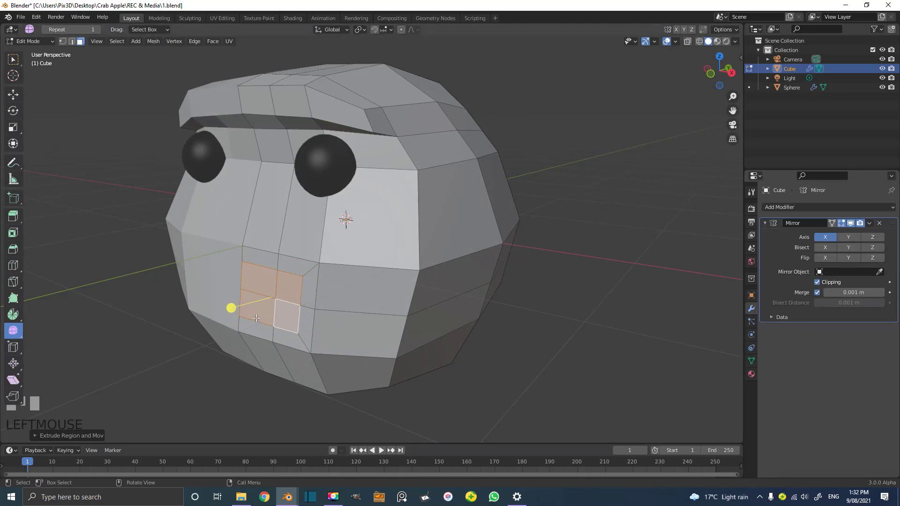
Scale the four inner mouth faces down slightly further.
{"action": "middle_click_drag", "start_coordinate": [256, 319], "coordinate": [346, 304]}
{"action": "scroll", "coordinate": [359, 305], "scroll_direction": "up", "scroll_amount": 3}
{"action": "key", "text": "s"}
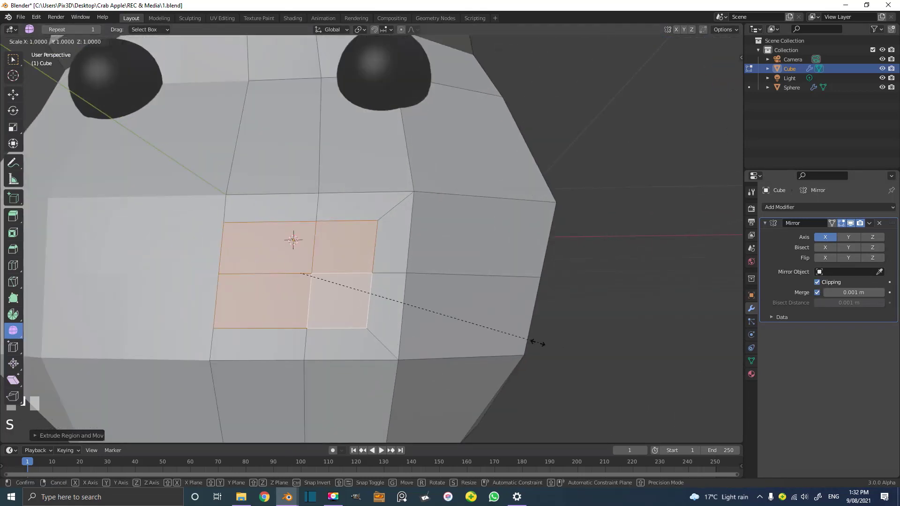
{"action": "left_click", "coordinate": [502, 346]}
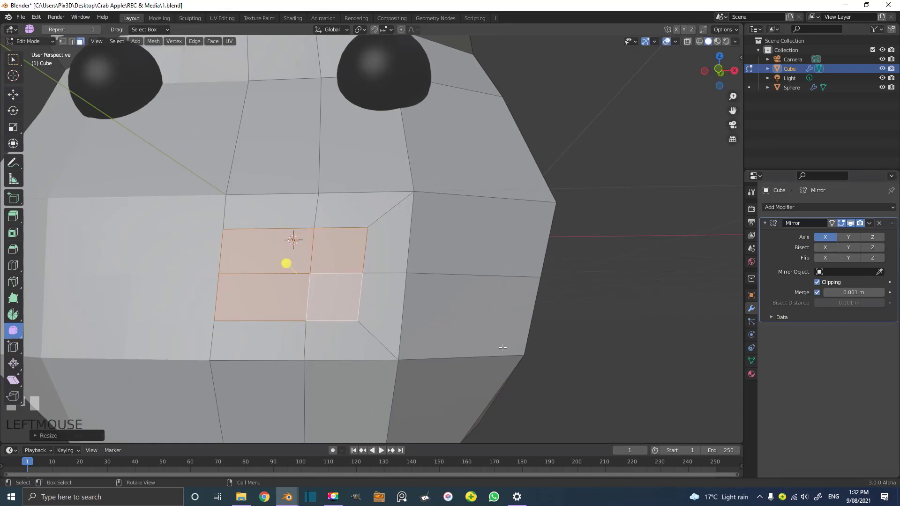
Move the inner mouth outline's lower and upper outer corner vertices close to its middle row to taper the mouth corner.
{"action": "left_click", "coordinate": [64, 41]}
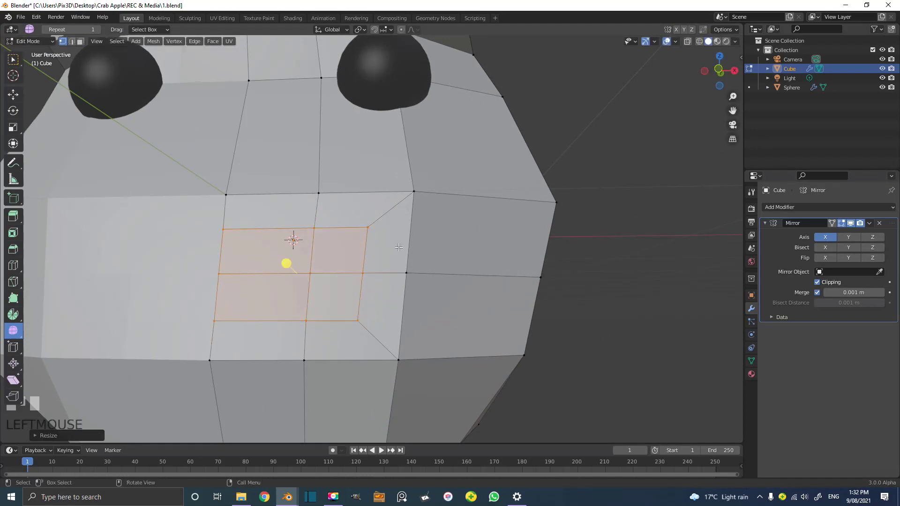
{"action": "left_click_drag", "start_coordinate": [368, 334], "coordinate": [354, 316]}
{"action": "key", "text": "g"}
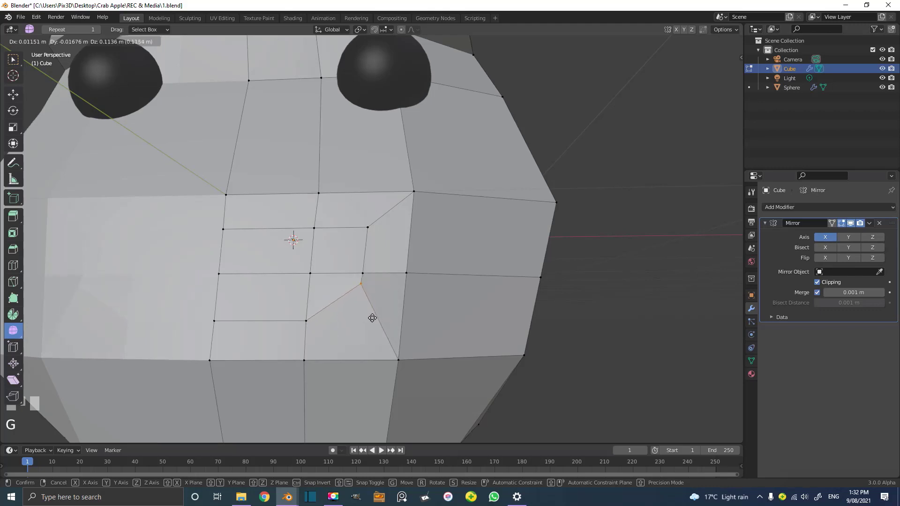
{"action": "left_click", "coordinate": [364, 271]}
{"action": "left_click", "coordinate": [366, 224]}
{"action": "key", "text": "g"}
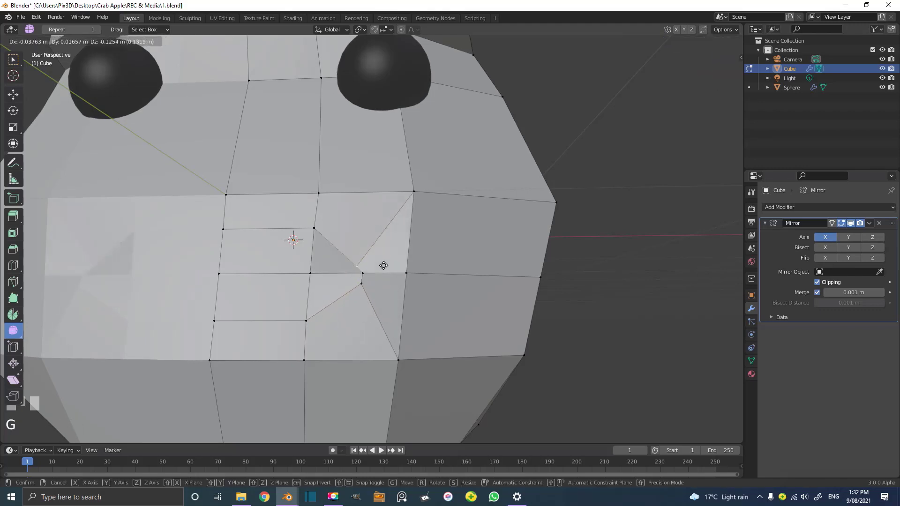
{"action": "left_click", "coordinate": [389, 256]}
Lower the two remaining vertices of the mouth's upper edge slightly, including the one on the centre line.
{"action": "left_click", "coordinate": [318, 232]}
{"action": "key", "text": "g"}
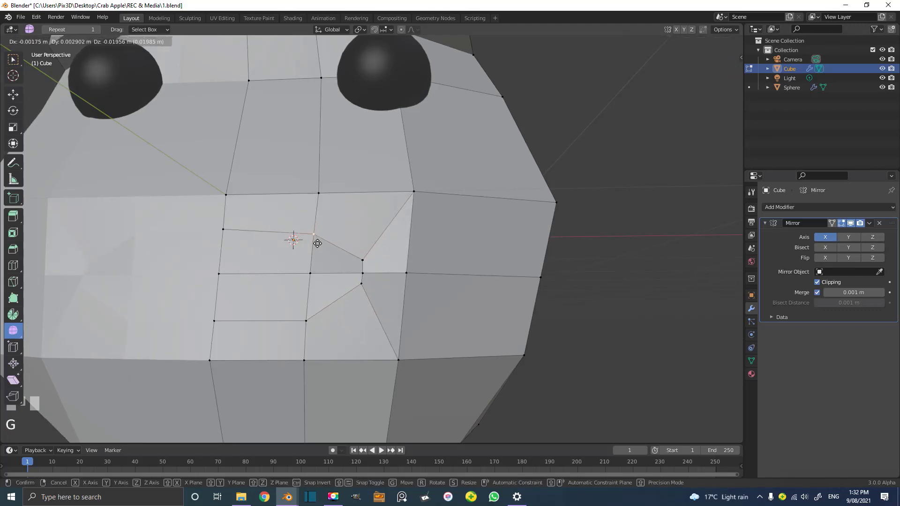
{"action": "left_click", "coordinate": [317, 247]}
{"action": "left_click", "coordinate": [228, 237]}
{"action": "key", "text": "g"}
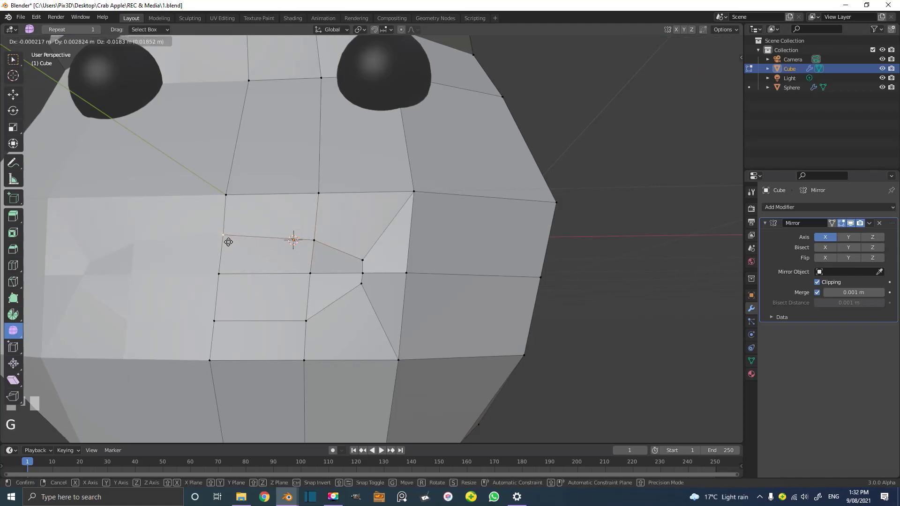
{"action": "left_click", "coordinate": [228, 242]}
Move the surrounding loop's middle vertex beside the mouth corner outward, away from the mouth.
{"action": "scroll", "coordinate": [424, 282], "scroll_direction": "down", "scroll_amount": 1}
{"action": "left_click", "coordinate": [369, 269]}
{"action": "left_click", "coordinate": [400, 266]}
{"action": "middle_click_drag", "start_coordinate": [410, 257], "coordinate": [338, 255]}
{"action": "scroll", "coordinate": [336, 258], "scroll_direction": "up", "scroll_amount": 3}
{"action": "key", "text": "g"}
{"action": "left_click", "coordinate": [390, 281]}
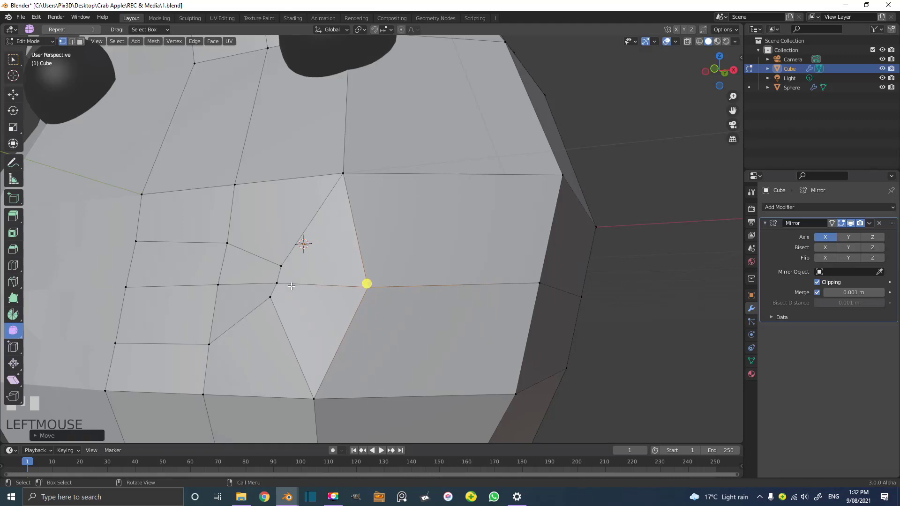
Round the mouth corner by moving its middle vertex outward, its lower vertex down and its upper vertex slightly up.
{"action": "left_click", "coordinate": [277, 283]}
{"action": "key", "text": "g"}
{"action": "left_click", "coordinate": [287, 284]}
{"action": "left_click", "coordinate": [270, 299]}
{"action": "key", "text": "g"}
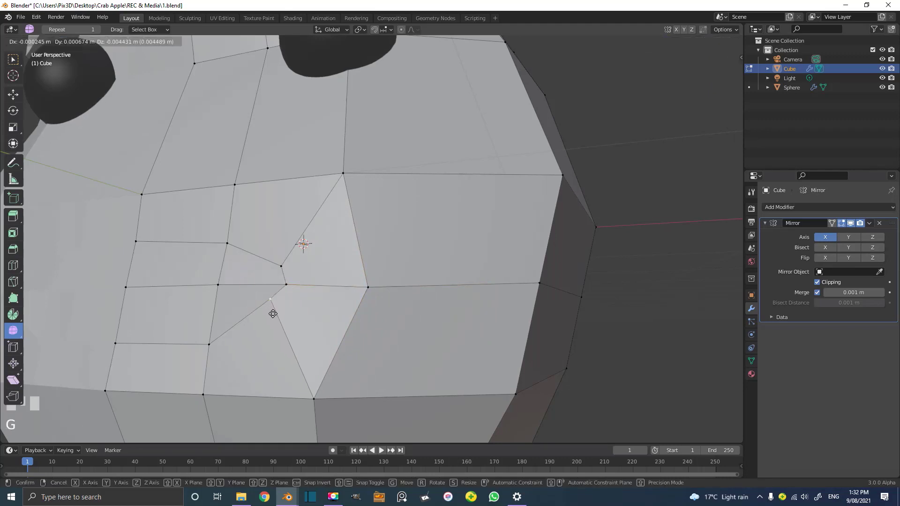
{"action": "left_click", "coordinate": [273, 321]}
{"action": "left_click", "coordinate": [282, 265]}
{"action": "key", "text": "g"}
{"action": "left_click", "coordinate": [280, 261]}
Select the mouth's two middle-row inner vertices, grow the selection and rotate it upright in right view with proportional editing at size 0.62.
{"action": "scroll", "coordinate": [305, 247], "scroll_direction": "down", "scroll_amount": 1}
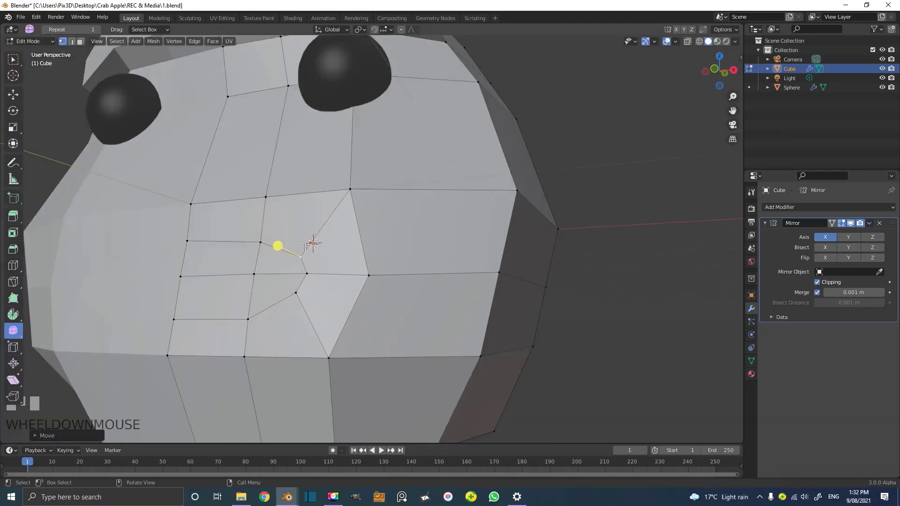
{"action": "scroll", "coordinate": [305, 246], "scroll_direction": "down", "scroll_amount": 4}
{"action": "scroll", "coordinate": [211, 246], "scroll_direction": "up", "scroll_amount": 3}
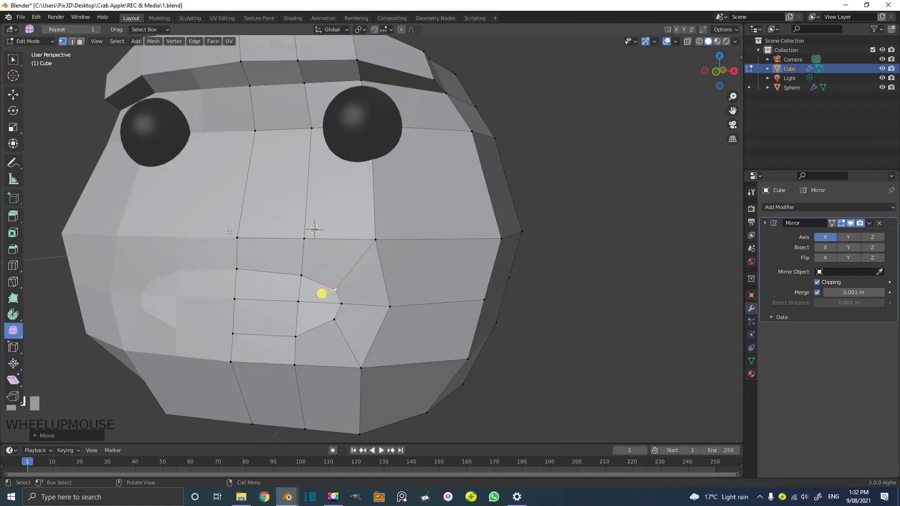
{"action": "left_click", "coordinate": [236, 299]}
{"action": "left_click", "coordinate": [299, 303], "text": "shift"}
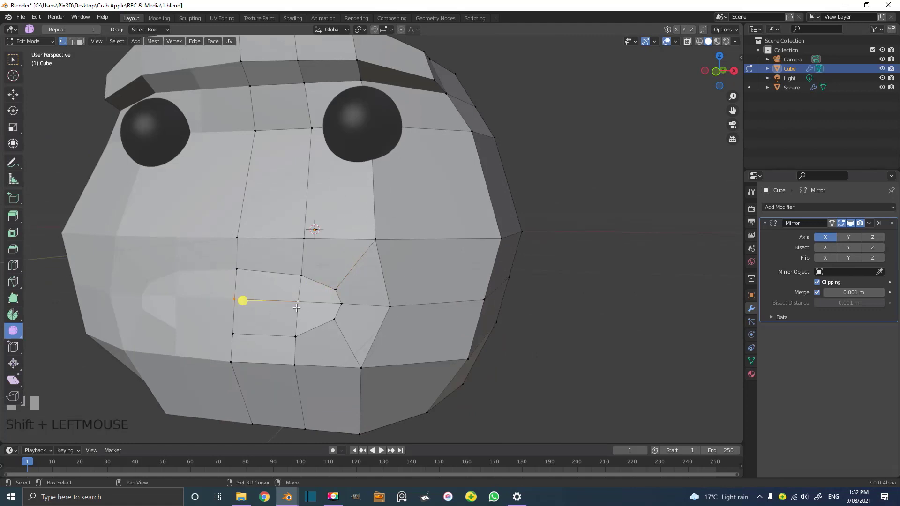
{"action": "middle_click_drag", "start_coordinate": [339, 303], "coordinate": [253, 295]}
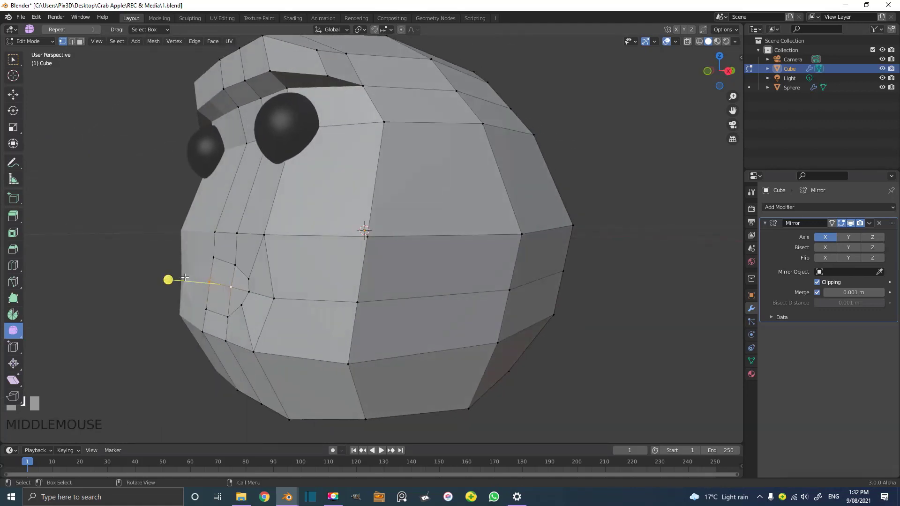
{"action": "key", "text": "ctrl+KP_Add"}
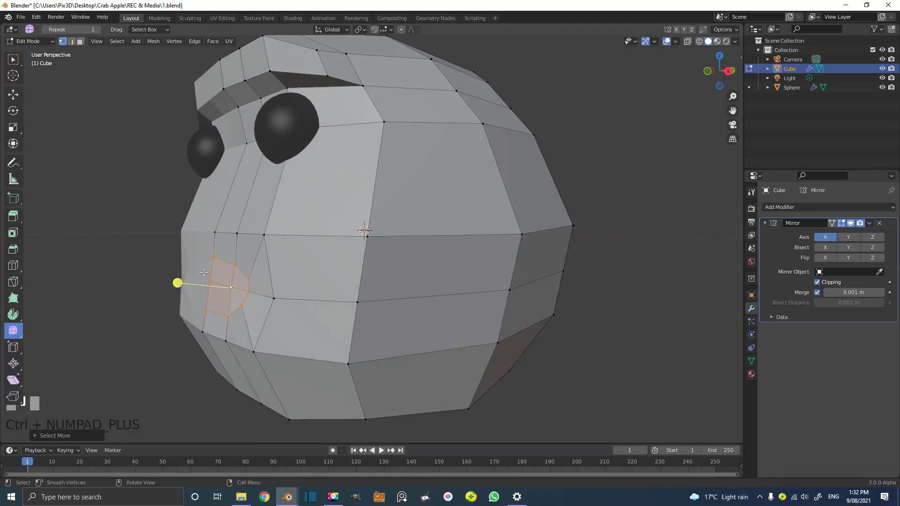
{"action": "key", "text": "KP_3"}
{"action": "scroll", "coordinate": [265, 220], "scroll_direction": "up", "scroll_amount": 4}
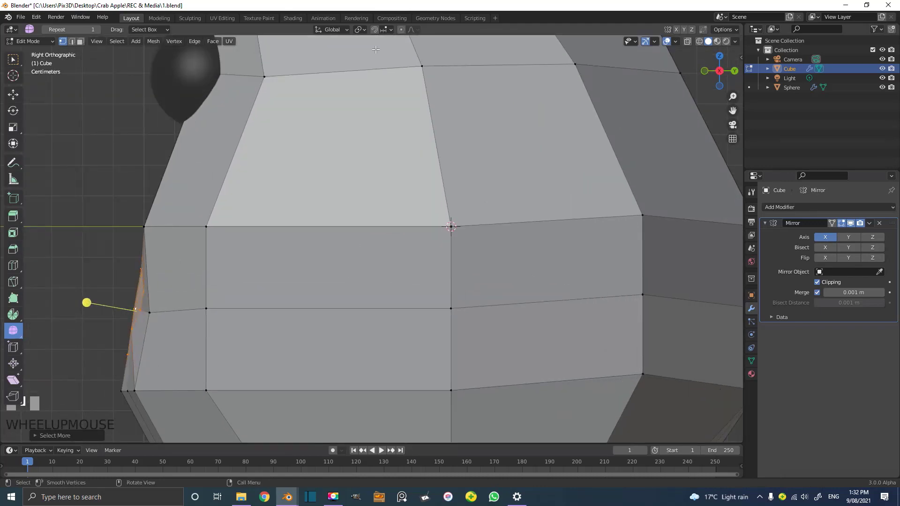
{"action": "left_click", "coordinate": [401, 29]}
{"action": "scroll", "coordinate": [312, 351], "scroll_direction": "down", "scroll_amount": 2}
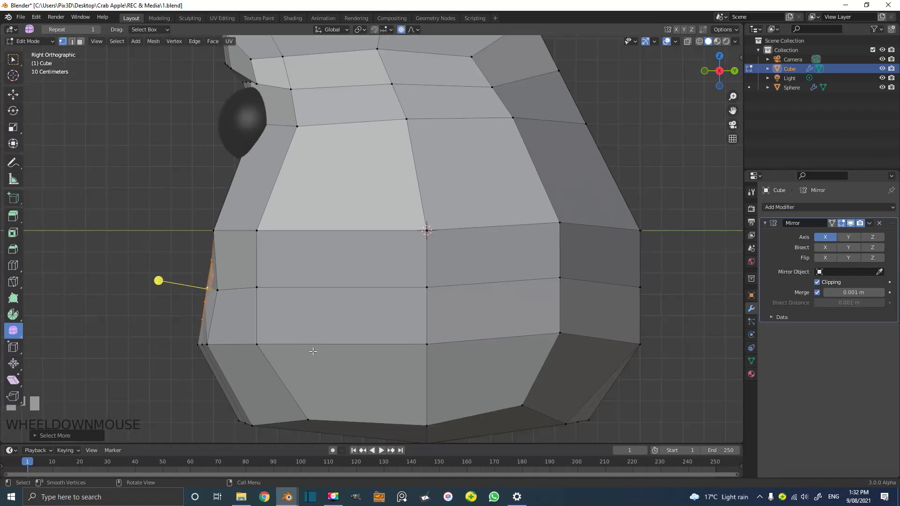
{"action": "key", "text": "o"}
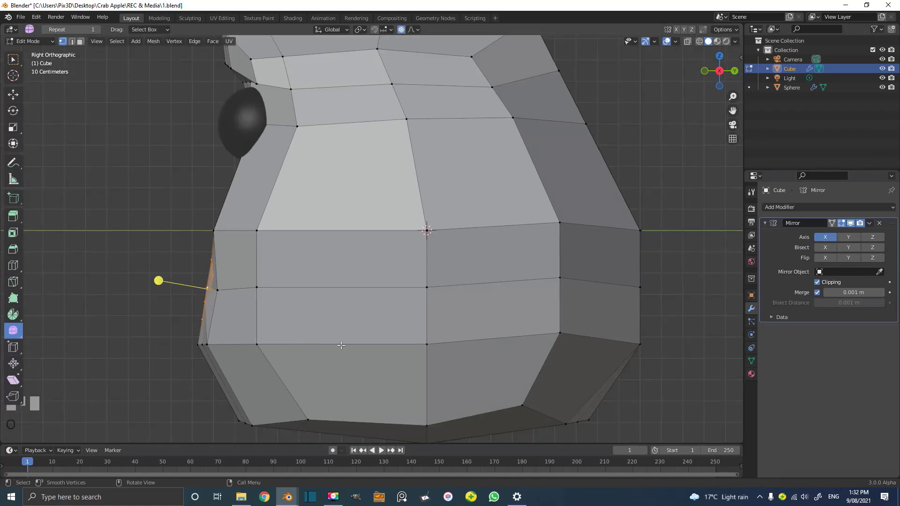
{"action": "key", "text": "r"}
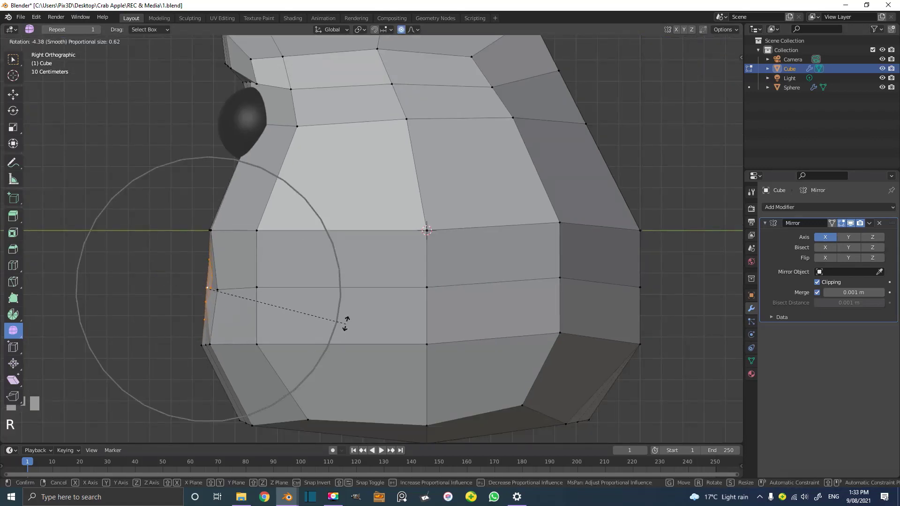
{"action": "left_click", "coordinate": [157, 289]}
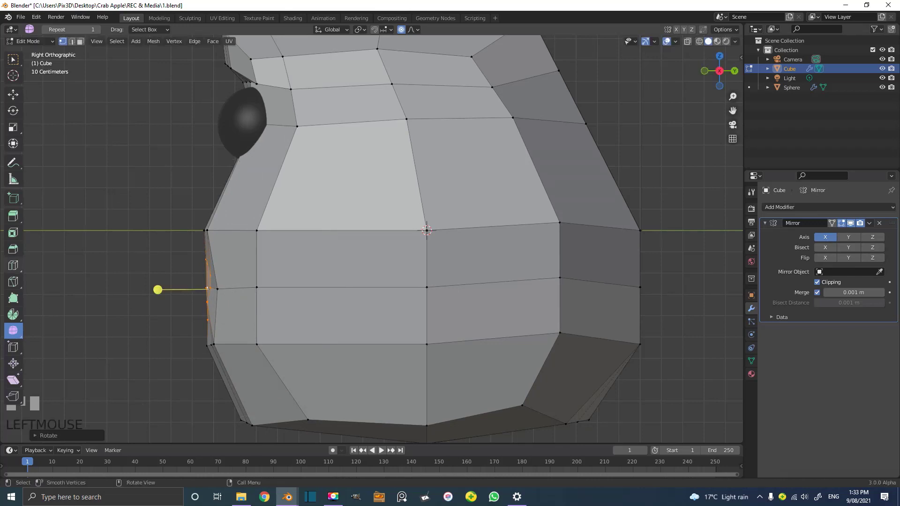
Rotate the mouth area slightly back in right view so that it faces a little upward.
{"action": "scroll", "coordinate": [225, 258], "scroll_direction": "down", "scroll_amount": 1}
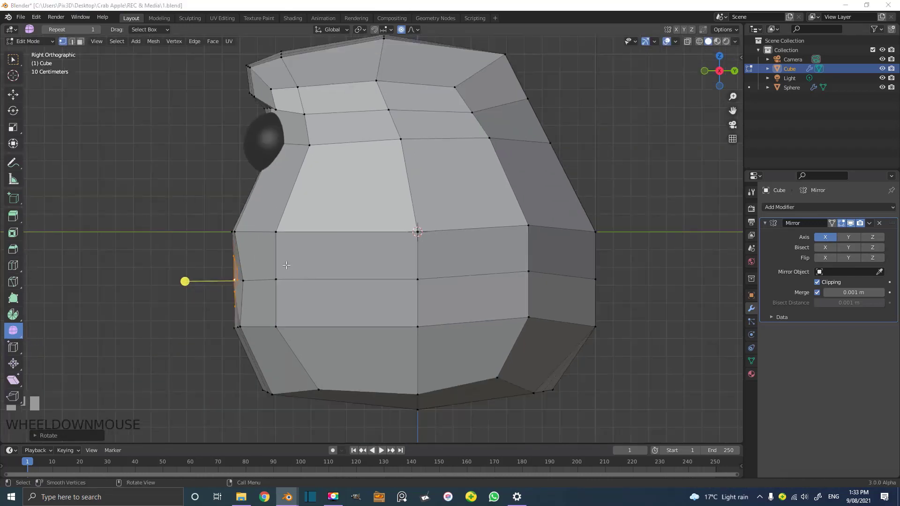
{"action": "scroll", "coordinate": [309, 282], "scroll_direction": "up", "scroll_amount": 2}
{"action": "scroll", "coordinate": [315, 292], "scroll_direction": "down", "scroll_amount": 4}
{"action": "scroll", "coordinate": [307, 271], "scroll_direction": "up", "scroll_amount": 4}
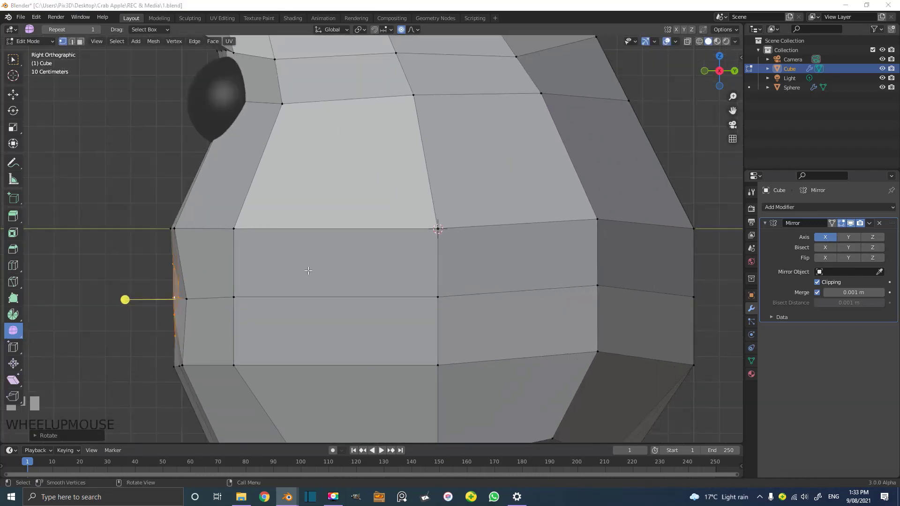
{"action": "scroll", "coordinate": [318, 271], "scroll_direction": "down", "scroll_amount": 1}
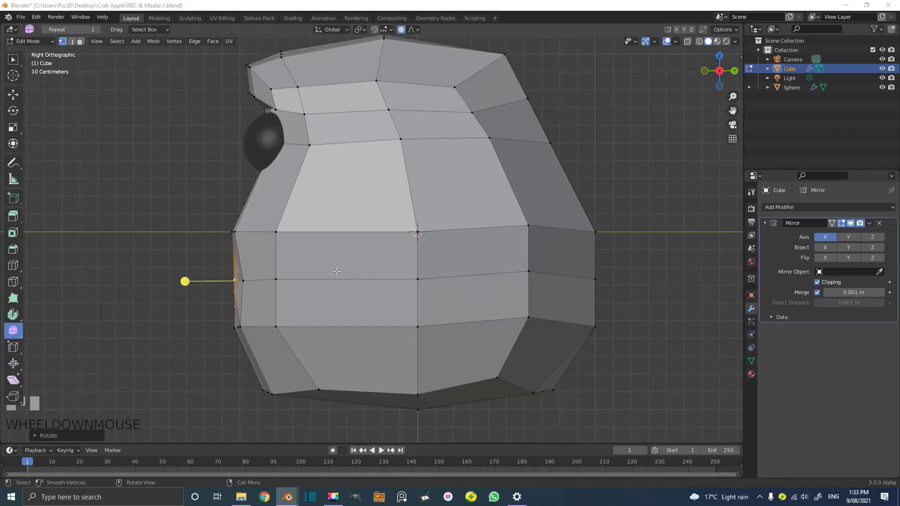
{"action": "scroll", "coordinate": [318, 248], "scroll_direction": "down", "scroll_amount": 1}
{"action": "right_click", "coordinate": [241, 201]}
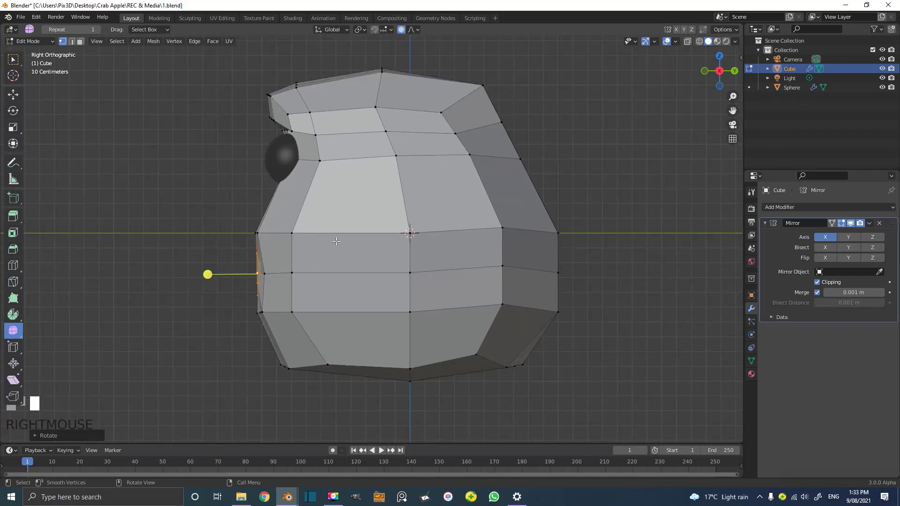
{"action": "key", "text": "r"}
{"action": "left_click", "coordinate": [207, 265]}
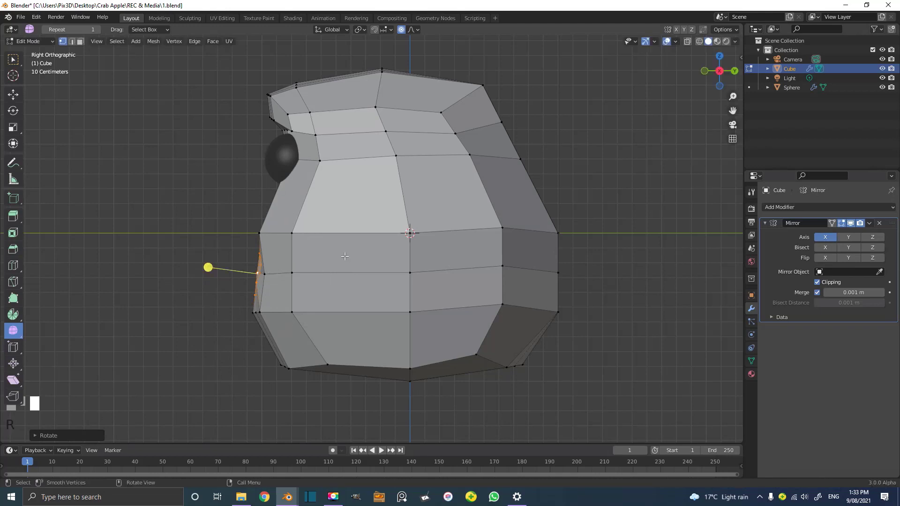
Extrude the mouth faces back into the body and switch the viewport to wireframe shading.
{"action": "key", "text": "e"}
{"action": "left_click", "coordinate": [243, 271]}
{"action": "key", "text": "z"}
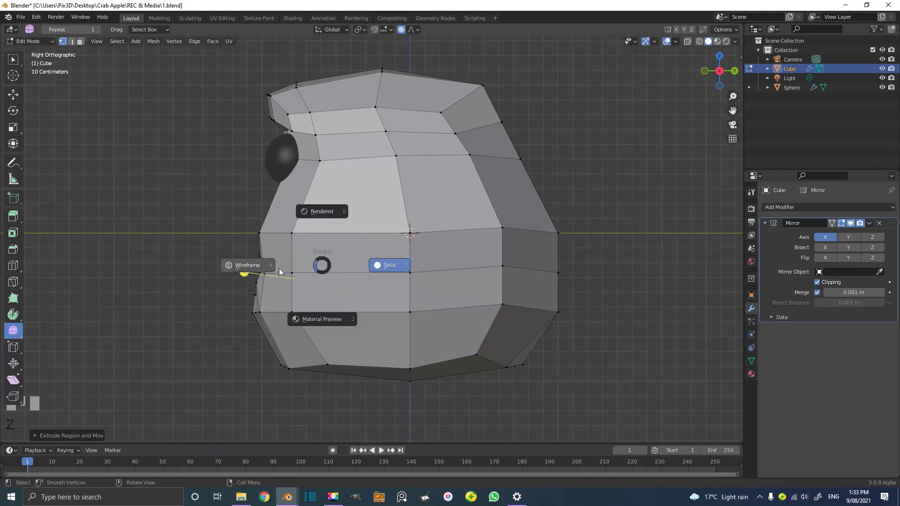
{"action": "left_click", "coordinate": [249, 265]}
Move the extruded mouth faces slightly up inside the body with proportional editing.
{"action": "scroll", "coordinate": [227, 302], "scroll_direction": "up", "scroll_amount": 4}
{"action": "key", "text": "g"}
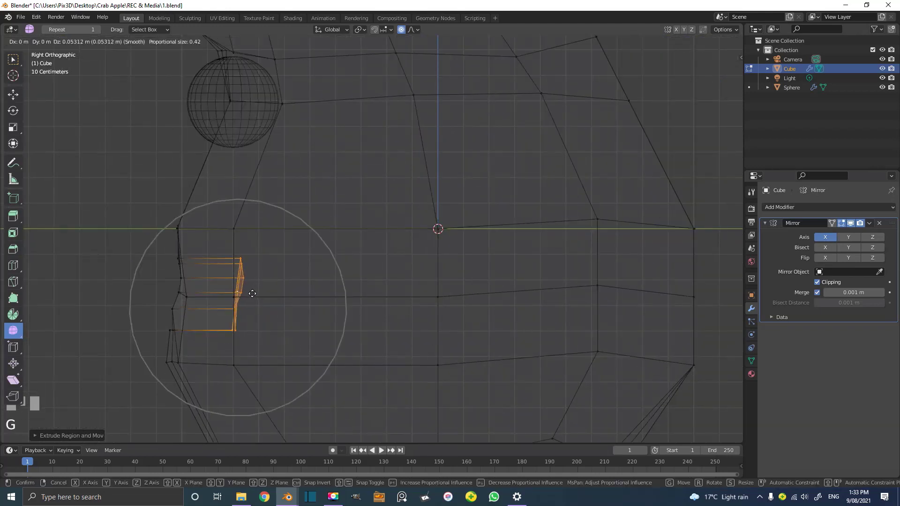
{"action": "scroll", "coordinate": [249, 296], "scroll_direction": "up", "scroll_amount": 3}
{"action": "left_click", "coordinate": [258, 296]}
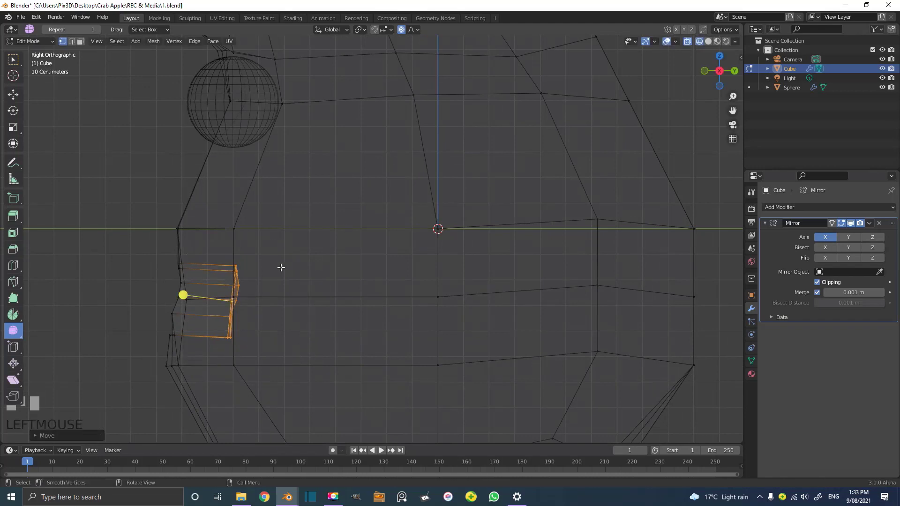
Extrude the mouth cavity further towards the back of the body, then raise and rotate its end faces.
{"action": "scroll", "coordinate": [280, 267], "scroll_direction": "down", "scroll_amount": 4}
{"action": "key", "text": "e"}
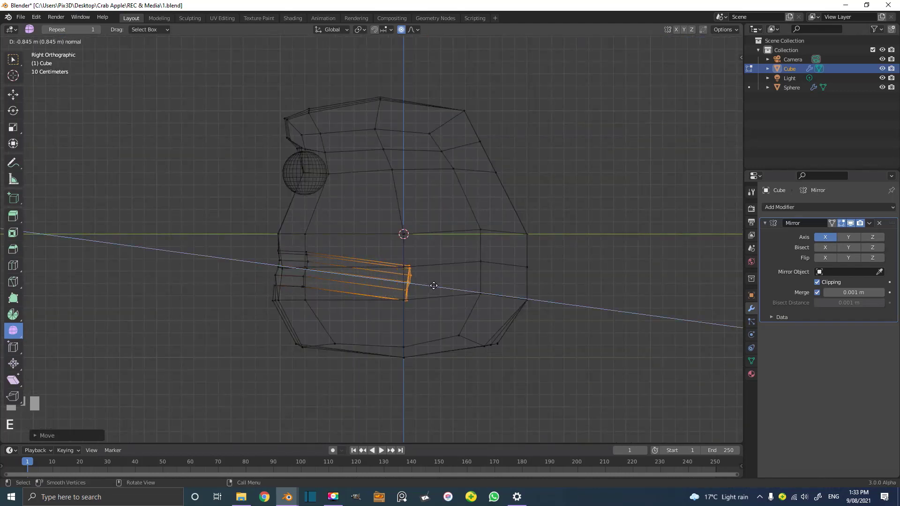
{"action": "left_click", "coordinate": [424, 279]}
{"action": "key", "text": "g"}
{"action": "left_click", "coordinate": [516, 271]}
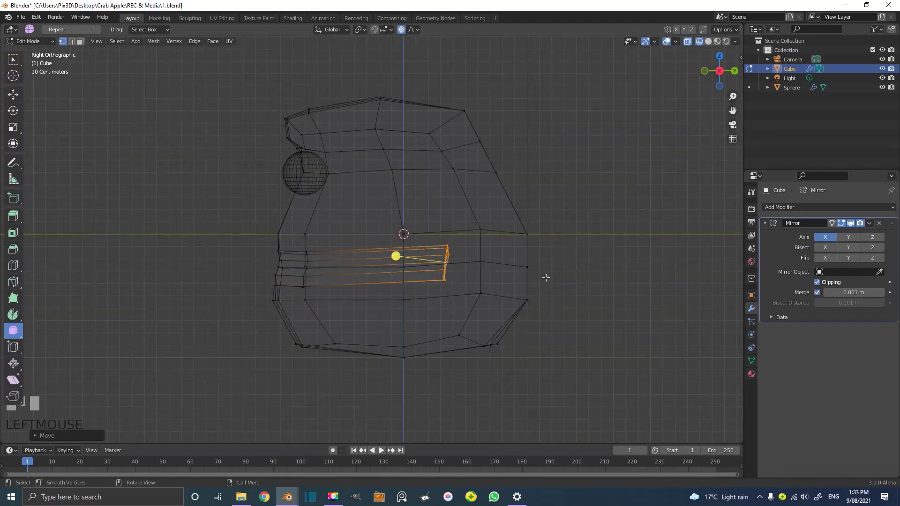
{"action": "key", "text": "r"}
{"action": "left_click", "coordinate": [560, 266]}
Switch to face selection and return the viewport to solid shading with the mouth area in view.
{"action": "middle_click_drag", "start_coordinate": [395, 259], "coordinate": [525, 248]}
{"action": "left_click", "coordinate": [82, 41]}
{"action": "scroll", "coordinate": [553, 253], "scroll_direction": "up", "scroll_amount": 3}
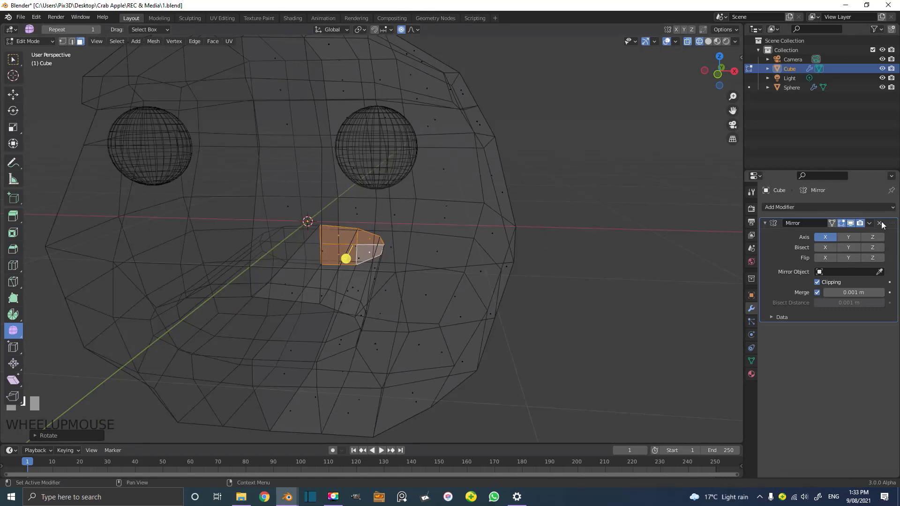
{"action": "key", "text": "z"}
{"action": "left_click", "coordinate": [652, 228]}
{"action": "scroll", "coordinate": [653, 228], "scroll_direction": "down", "scroll_amount": 2}
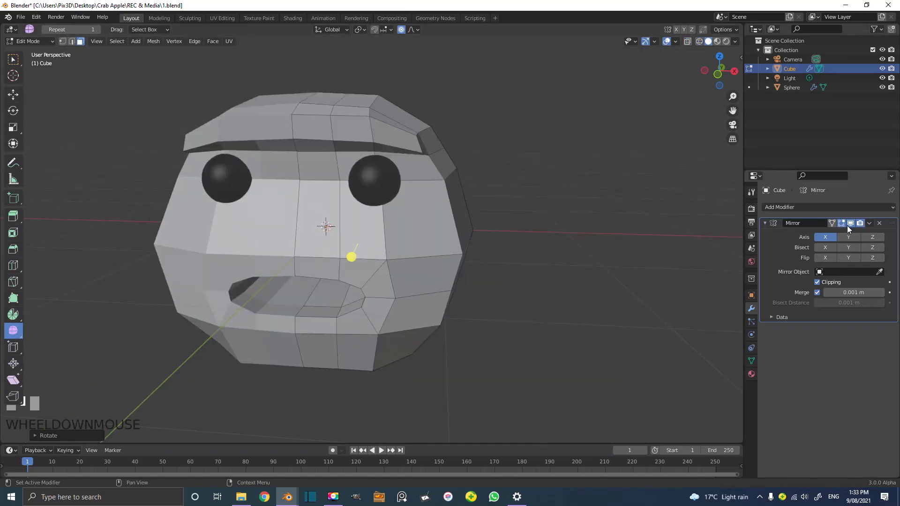
Hide the mirrored half in the viewport and select the loop of rear side-wall faces around the mouth cavity.
{"action": "left_click", "coordinate": [849, 224]}
{"action": "middle_click_drag", "start_coordinate": [384, 244], "coordinate": [359, 299]}
{"action": "scroll", "coordinate": [356, 263], "scroll_direction": "up", "scroll_amount": 4}
{"action": "scroll", "coordinate": [359, 298], "scroll_direction": "up", "scroll_amount": 1}
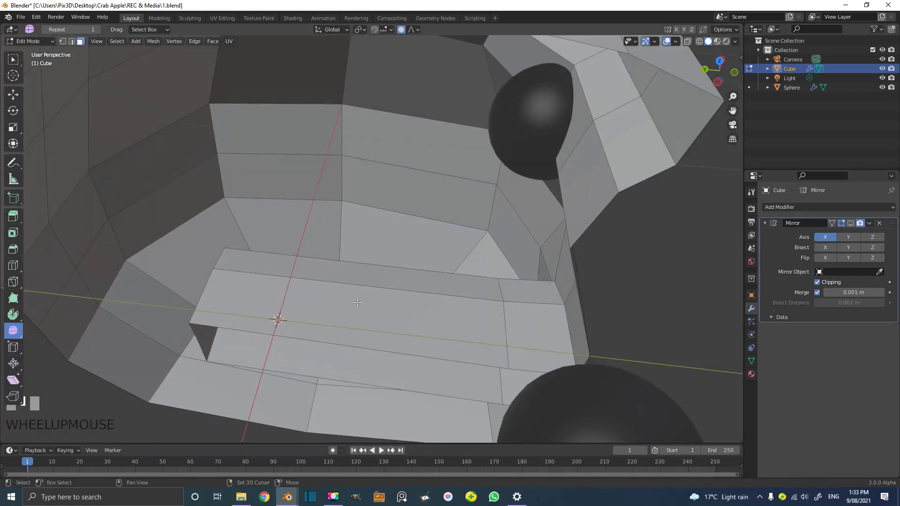
{"action": "left_click", "coordinate": [370, 286], "text": "alt+shift"}
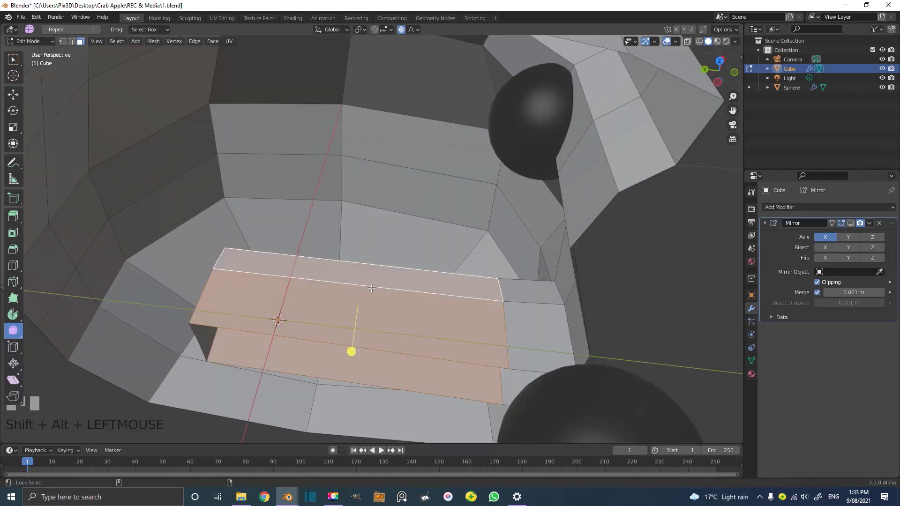
{"action": "mouse_move", "coordinate": [370, 286]}
{"action": "middle_mouse_down"}
{"action": "mouse_move", "coordinate": [367, 269]}
{"action": "mouse_move", "coordinate": [372, 288]}
{"action": "middle_mouse_up"}
{"action": "scroll", "coordinate": [373, 289], "scroll_direction": "up", "scroll_amount": 2}
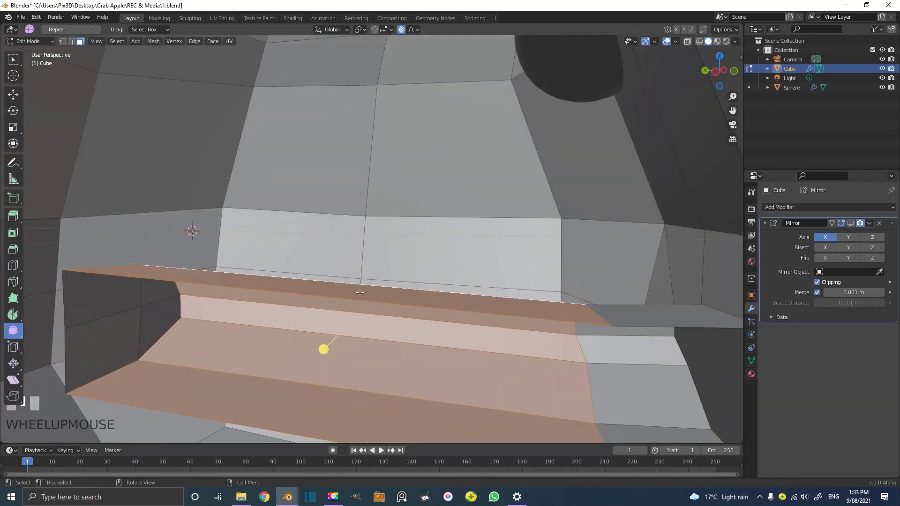
{"action": "scroll", "coordinate": [207, 409], "scroll_direction": "down", "scroll_amount": 3}
{"action": "middle_click_drag", "start_coordinate": [207, 409], "coordinate": [428, 88]}
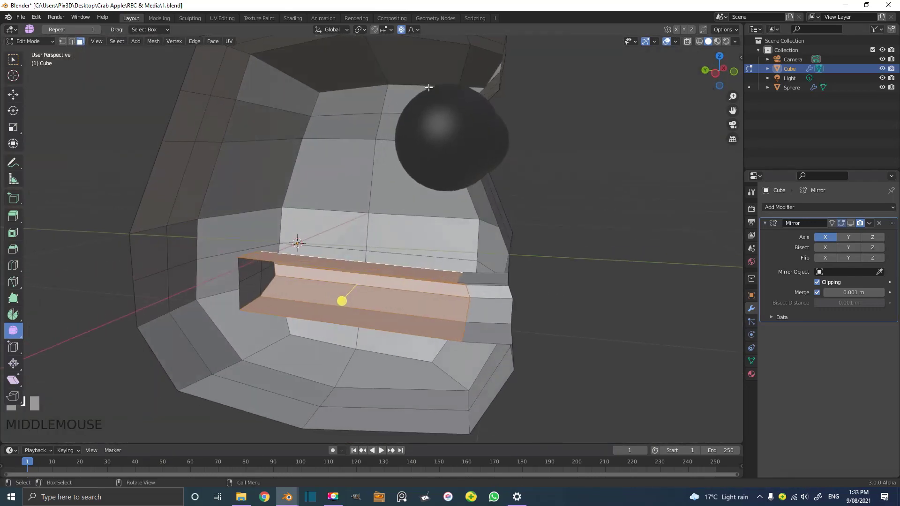
Turn off proportional editing and show the mirrored half of the body again.
{"action": "left_click", "coordinate": [402, 29]}
{"action": "scroll", "coordinate": [458, 193], "scroll_direction": "down", "scroll_amount": 3}
{"action": "middle_click_drag", "start_coordinate": [458, 193], "coordinate": [393, 173]}
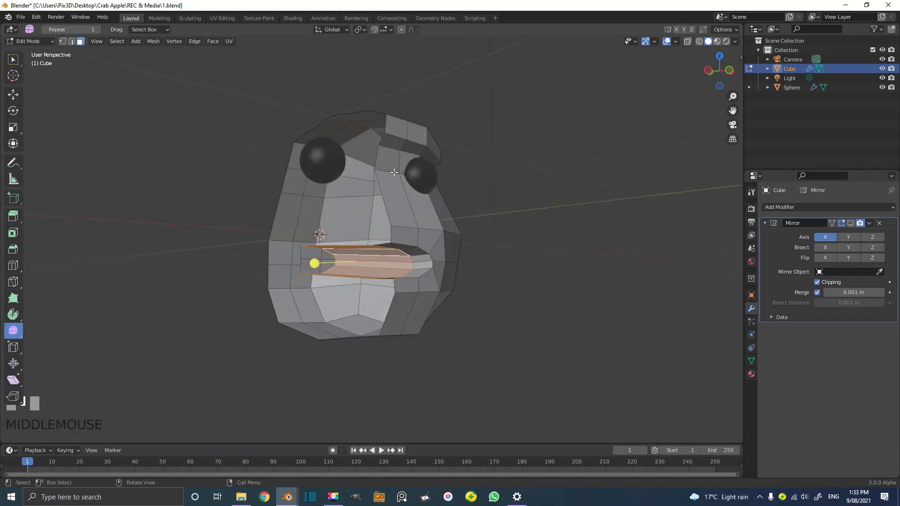
{"action": "scroll", "coordinate": [427, 182], "scroll_direction": "up", "scroll_amount": 3}
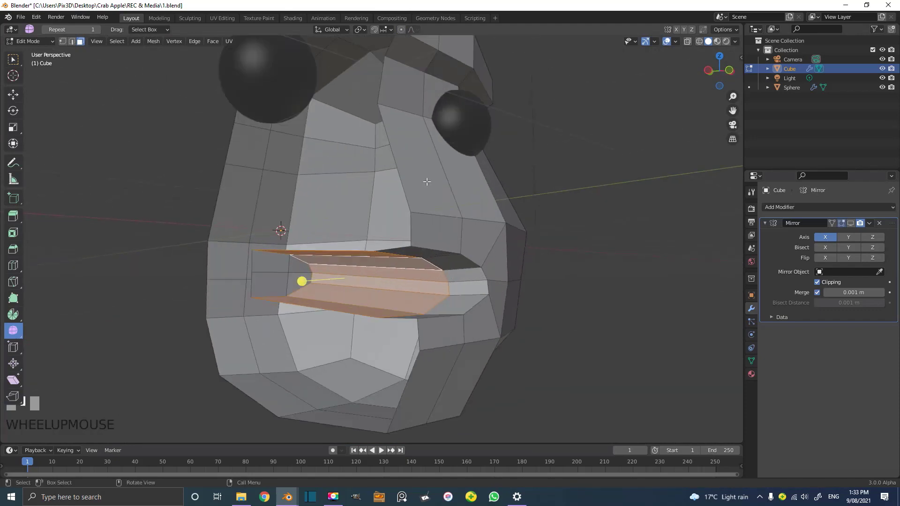
{"action": "left_click", "coordinate": [850, 223]}
Extrude the selected cavity wall faces and fatten them outward along their normals to widen the mouth interior, using wireframe then solid shading.
{"action": "middle_click_drag", "start_coordinate": [485, 247], "coordinate": [434, 247]}
{"action": "key", "text": "z"}
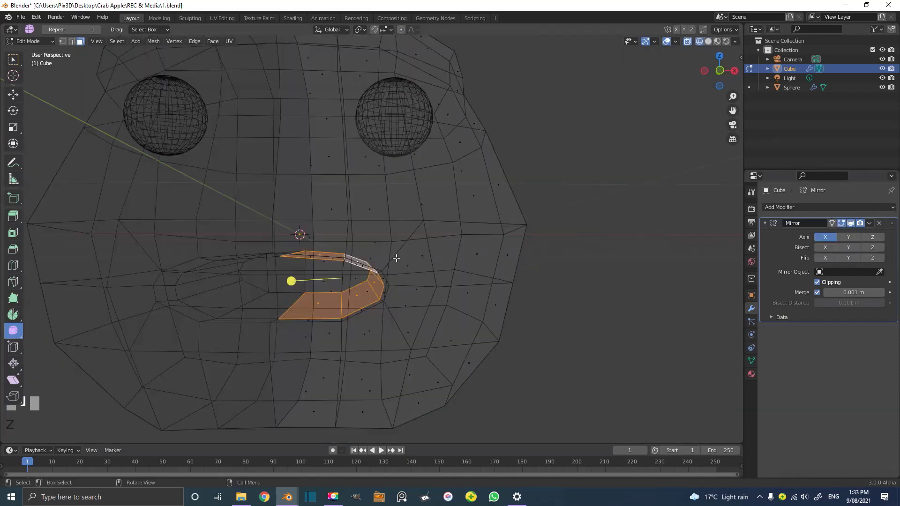
{"action": "scroll", "coordinate": [396, 258], "scroll_direction": "down", "scroll_amount": 2}
{"action": "key", "text": "e"}
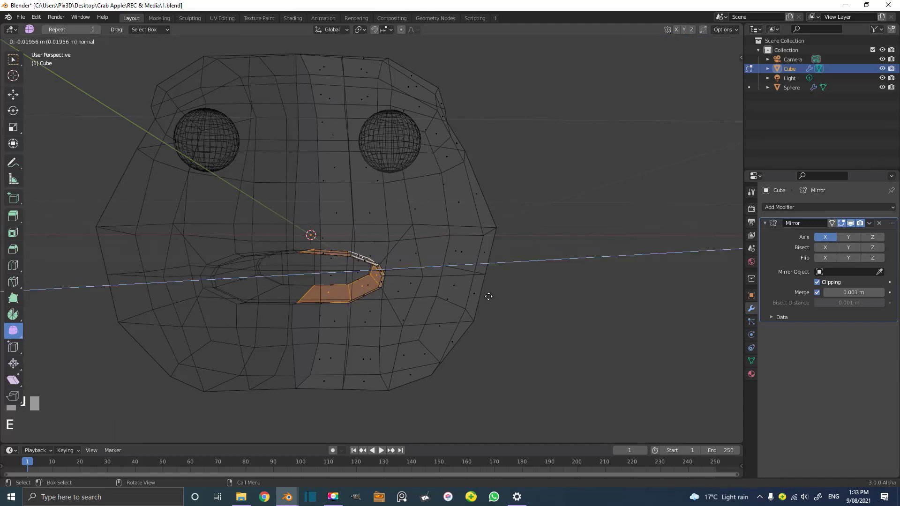
{"action": "left_click", "coordinate": [493, 281]}
{"action": "key", "text": "alt+s"}
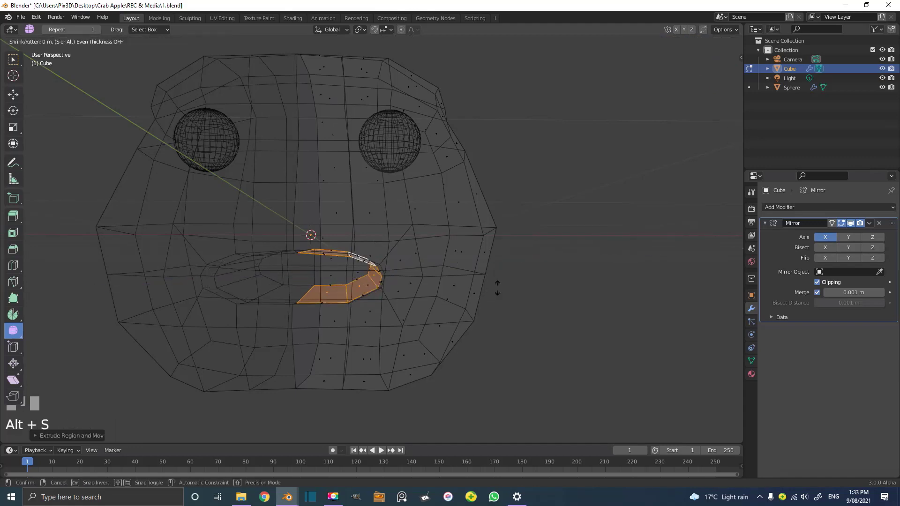
{"action": "left_click", "coordinate": [498, 313]}
{"action": "middle_click_drag", "start_coordinate": [436, 232], "coordinate": [365, 241]}
{"action": "key", "text": "z"}
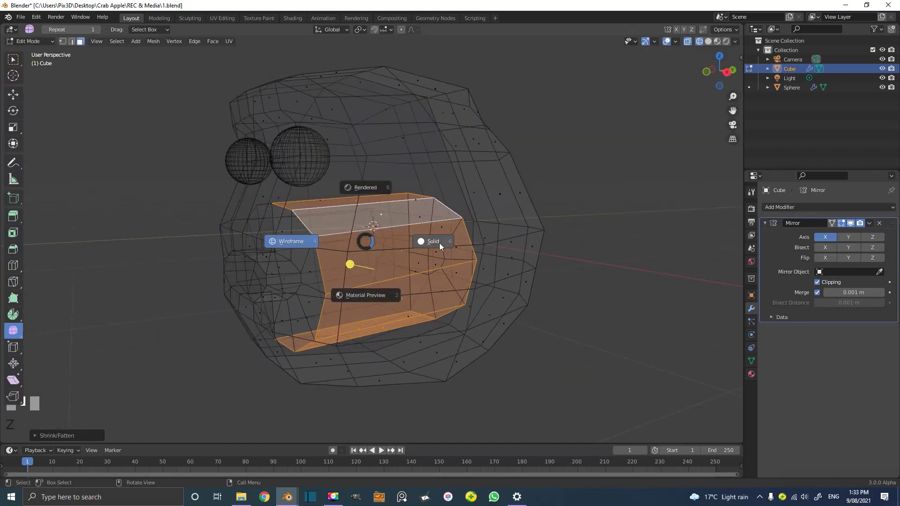
{"action": "left_click", "coordinate": [439, 243]}
Add a loop cut around the widened mouth cavity walls and scale the new loop up.
{"action": "mouse_move", "coordinate": [440, 243]}
{"action": "middle_mouse_down"}
{"action": "mouse_move", "coordinate": [427, 230]}
{"action": "mouse_move", "coordinate": [437, 227]}
{"action": "mouse_move", "coordinate": [490, 269]}
{"action": "middle_mouse_up"}
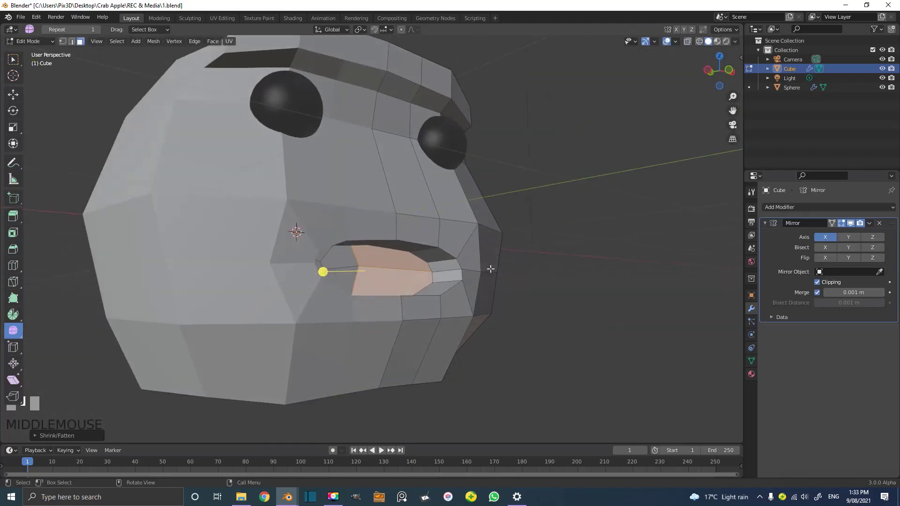
{"action": "scroll", "coordinate": [462, 307], "scroll_direction": "up", "scroll_amount": 6}
{"action": "key", "text": "ctrl+r"}
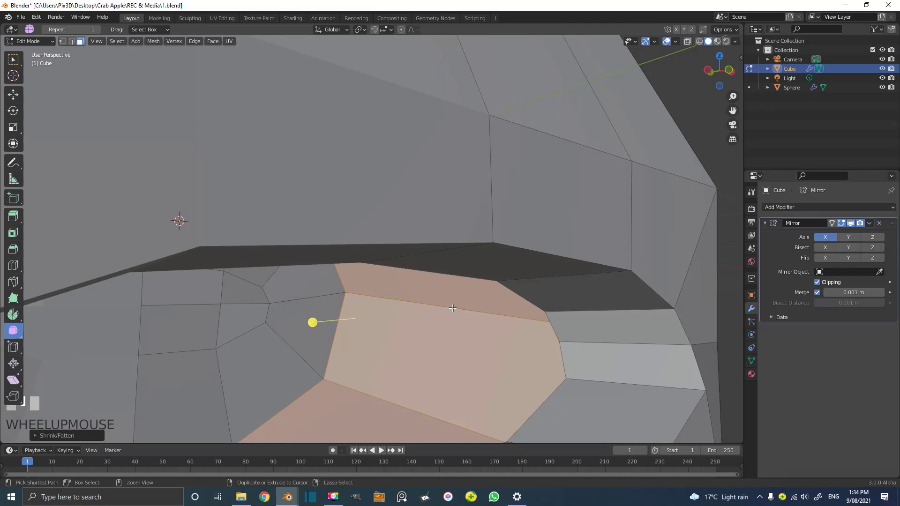
{"action": "left_click", "coordinate": [452, 308]}
{"action": "left_click", "coordinate": [453, 308]}
{"action": "scroll", "coordinate": [453, 308], "scroll_direction": "down", "scroll_amount": 3}
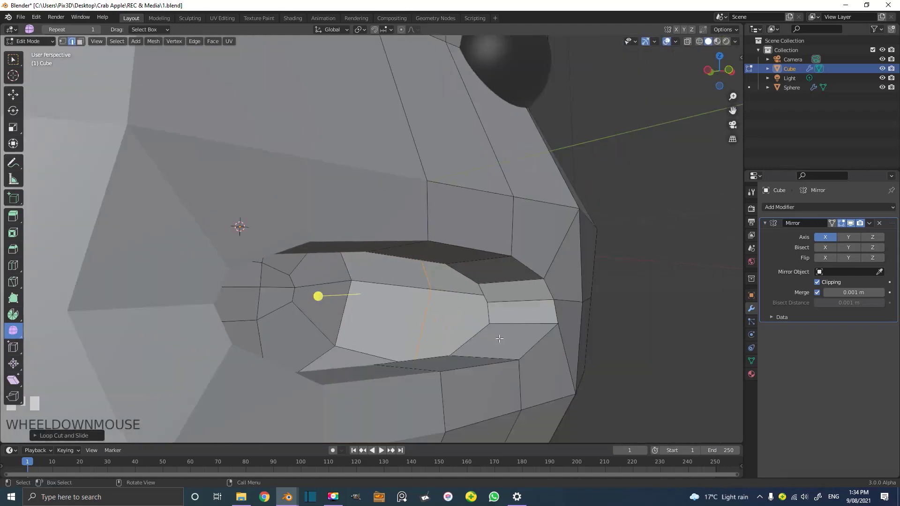
{"action": "key", "text": "s"}
{"action": "left_click", "coordinate": [520, 372]}
{"action": "scroll", "coordinate": [538, 281], "scroll_direction": "down", "scroll_amount": 8}
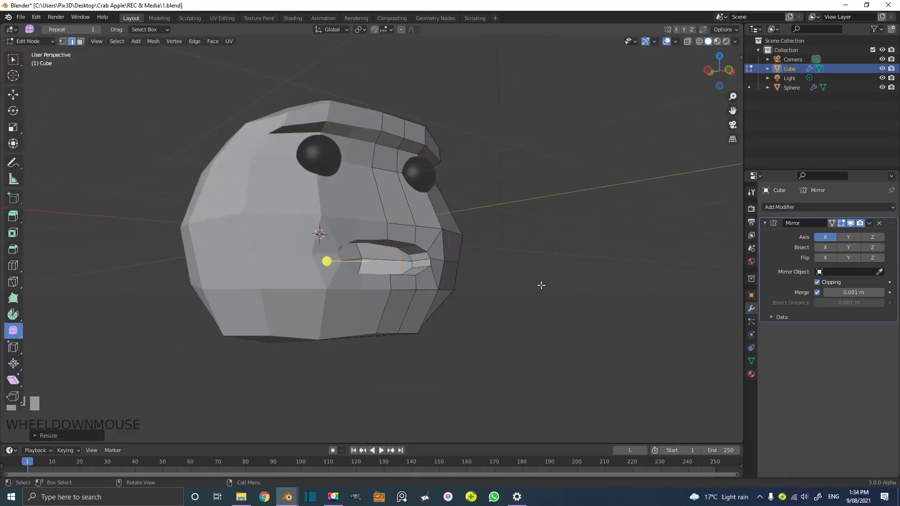
{"action": "middle_click_drag", "start_coordinate": [539, 281], "coordinate": [463, 296]}
Select the inner edge loop behind the lips and slide it towards the mouth opening.
{"action": "scroll", "coordinate": [463, 296], "scroll_direction": "up", "scroll_amount": 3}
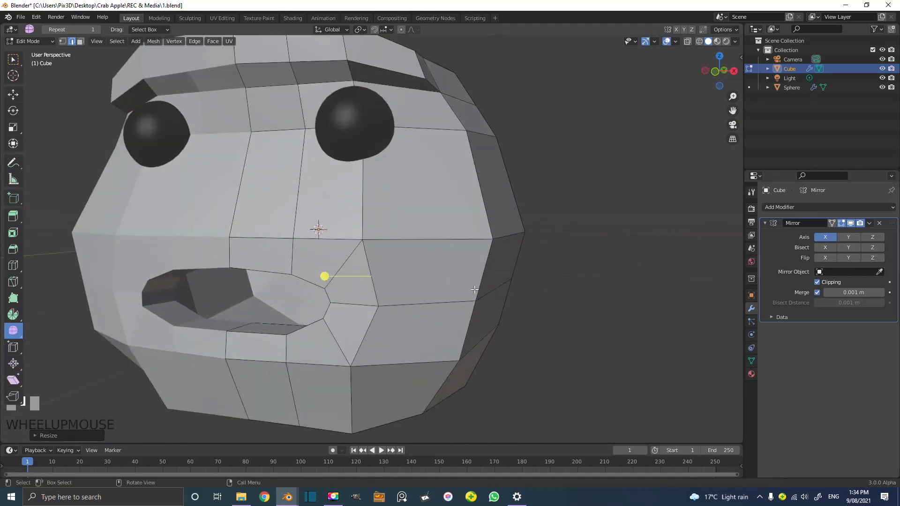
{"action": "middle_click_drag", "start_coordinate": [220, 273], "coordinate": [324, 267]}
{"action": "middle_click_drag", "start_coordinate": [519, 264], "coordinate": [476, 248]}
{"action": "scroll", "coordinate": [476, 247], "scroll_direction": "up", "scroll_amount": 4}
{"action": "key", "text": "alt+a"}
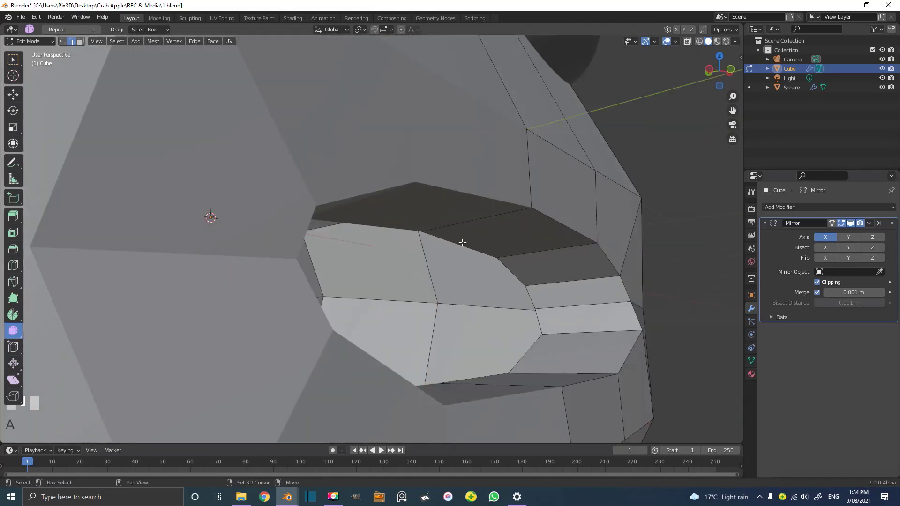
{"action": "left_click", "coordinate": [462, 243], "text": "alt+shift"}
{"action": "middle_click_drag", "start_coordinate": [579, 253], "coordinate": [430, 124]}
{"action": "scroll", "coordinate": [306, 290], "scroll_direction": "up", "scroll_amount": 3}
{"action": "key", "text": "g"}
{"action": "key", "text": "g"}
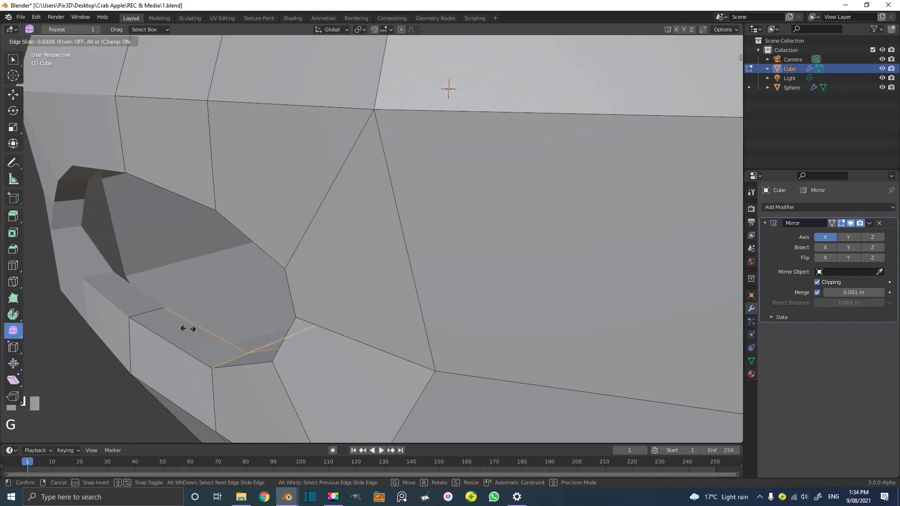
{"action": "left_click", "coordinate": [216, 330]}
{"action": "scroll", "coordinate": [288, 255], "scroll_direction": "down", "scroll_amount": 5}
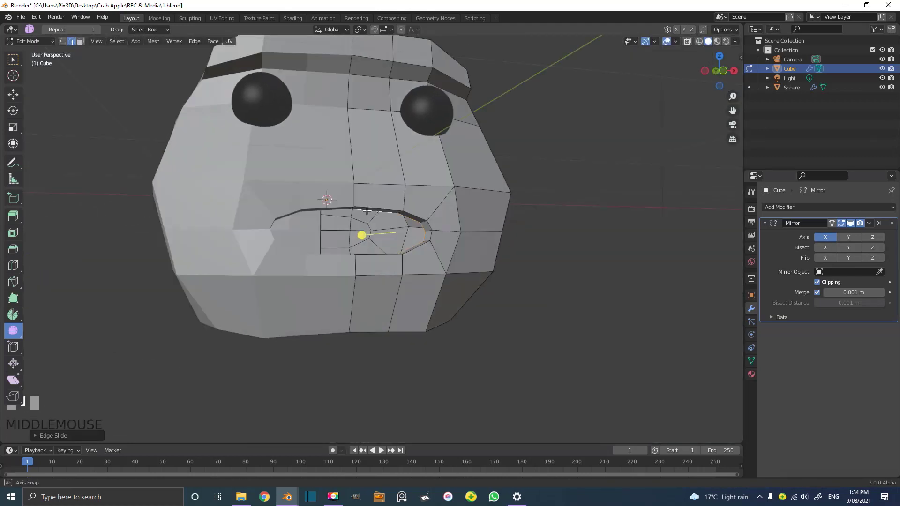
{"action": "middle_click_drag", "start_coordinate": [362, 235], "coordinate": [385, 194]}
Switch to vertex selection with proportional editing on and scale down the edge at the mouth corner.
{"action": "key", "text": "KP_1"}
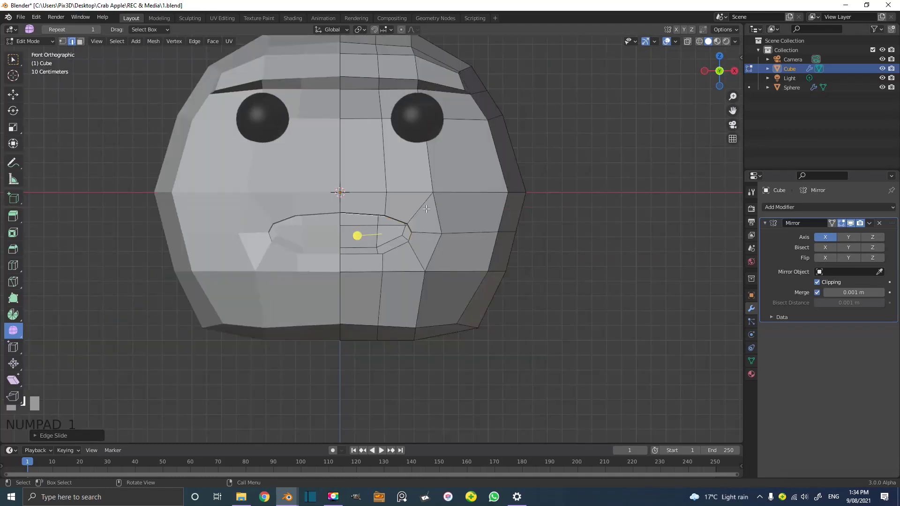
{"action": "scroll", "coordinate": [426, 209], "scroll_direction": "up", "scroll_amount": 3}
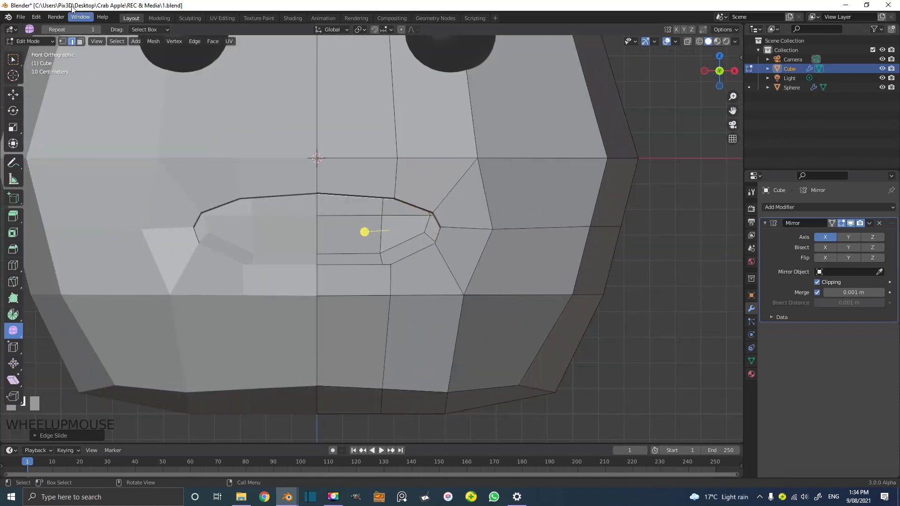
{"action": "left_click", "coordinate": [64, 42]}
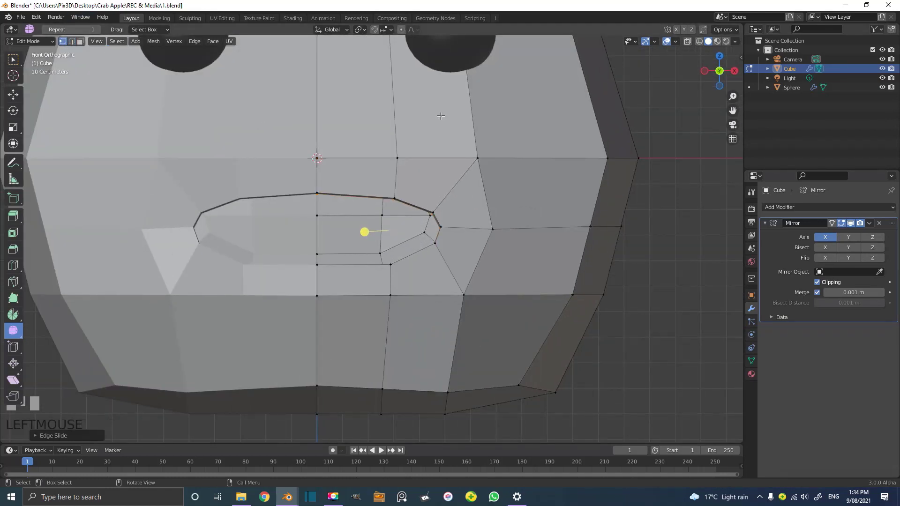
{"action": "left_click", "coordinate": [401, 29]}
{"action": "middle_click_drag", "start_coordinate": [409, 239], "coordinate": [486, 243]}
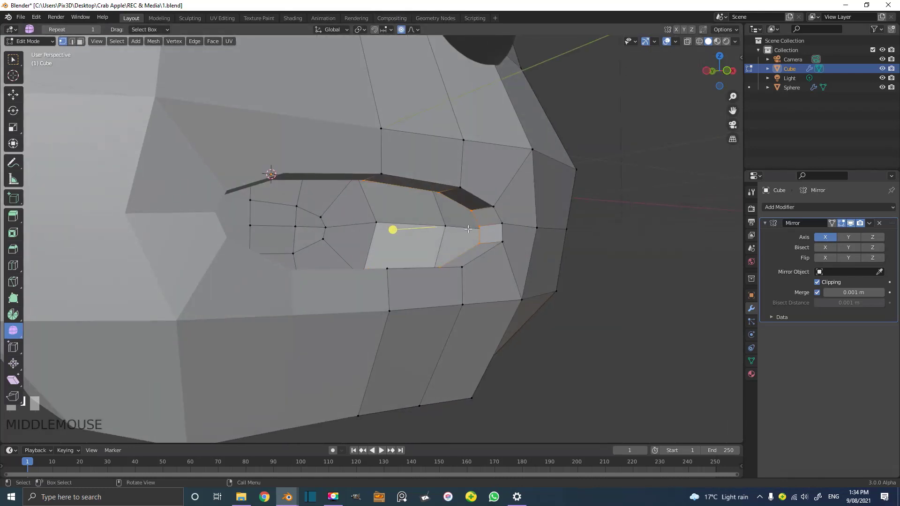
{"action": "scroll", "coordinate": [513, 218], "scroll_direction": "up", "scroll_amount": 3}
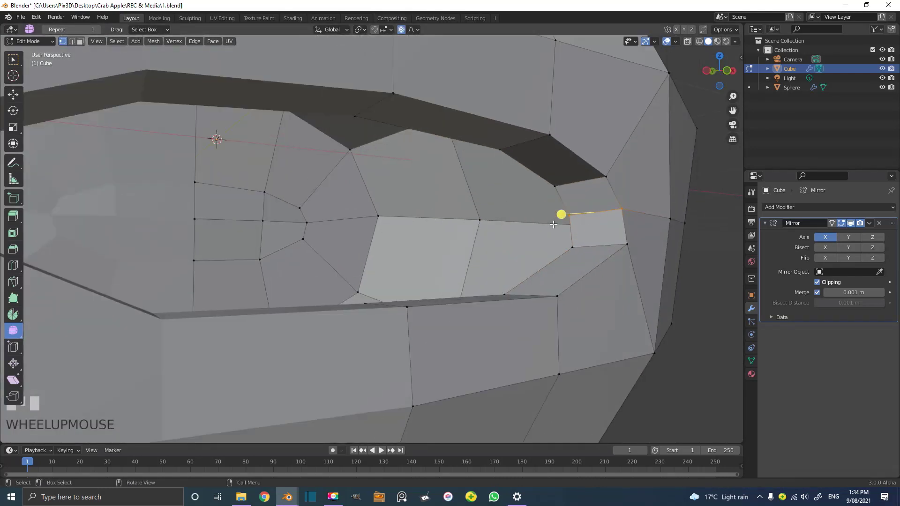
{"action": "key", "text": "s"}
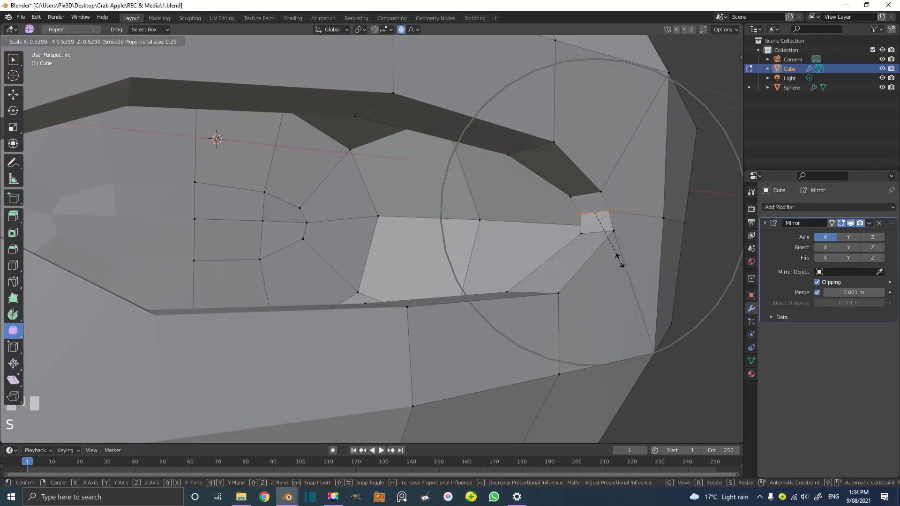
{"action": "left_click", "coordinate": [630, 270]}
Move the mouth corner up and slightly outward in front view to shape a smile.
{"action": "key", "text": "KP_1"}
{"action": "scroll", "coordinate": [578, 249], "scroll_direction": "down", "scroll_amount": 4}
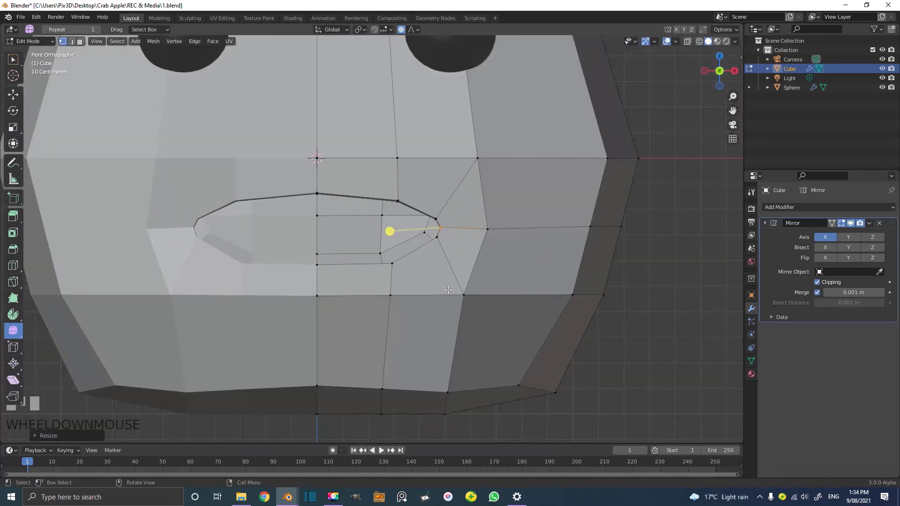
{"action": "key", "text": "g"}
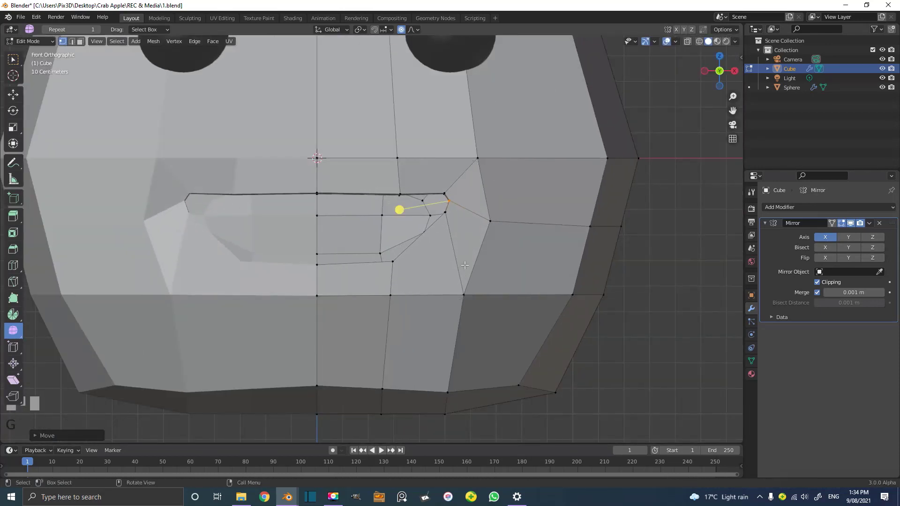
{"action": "left_click", "coordinate": [465, 264]}
In right view, move the mouth corner back towards the body, then lower the cheek vertex above it.
{"action": "key", "text": "KP_3"}
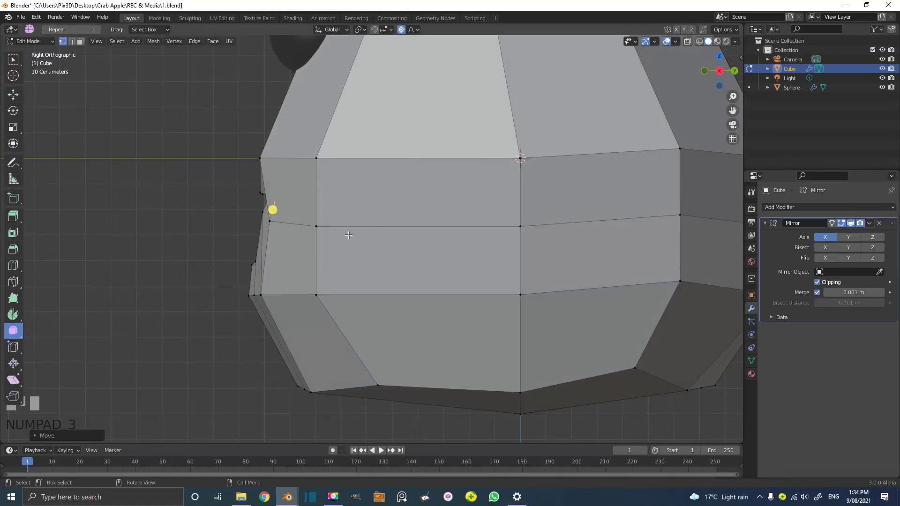
{"action": "key", "text": "g"}
{"action": "left_click", "coordinate": [307, 209]}
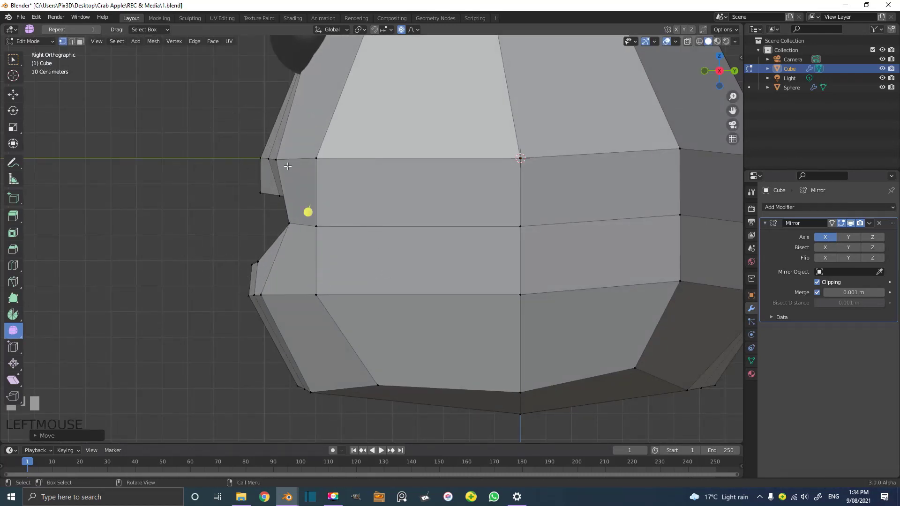
{"action": "key", "text": "g"}
{"action": "left_click", "coordinate": [282, 203]}
{"action": "middle_click_drag", "start_coordinate": [282, 203], "coordinate": [405, 190]}
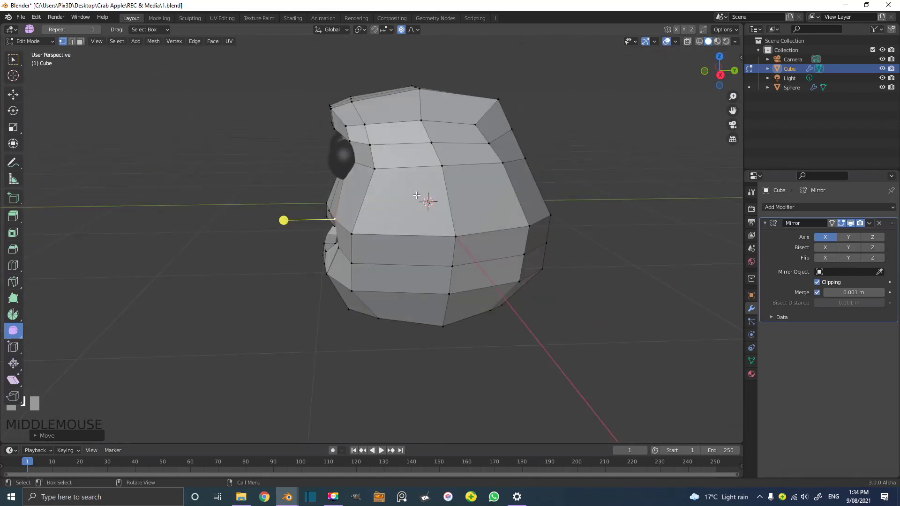
Add vertical loop cuts through the front and rear side faces and the back of the body.
{"action": "scroll", "coordinate": [414, 237], "scroll_direction": "up", "scroll_amount": 2}
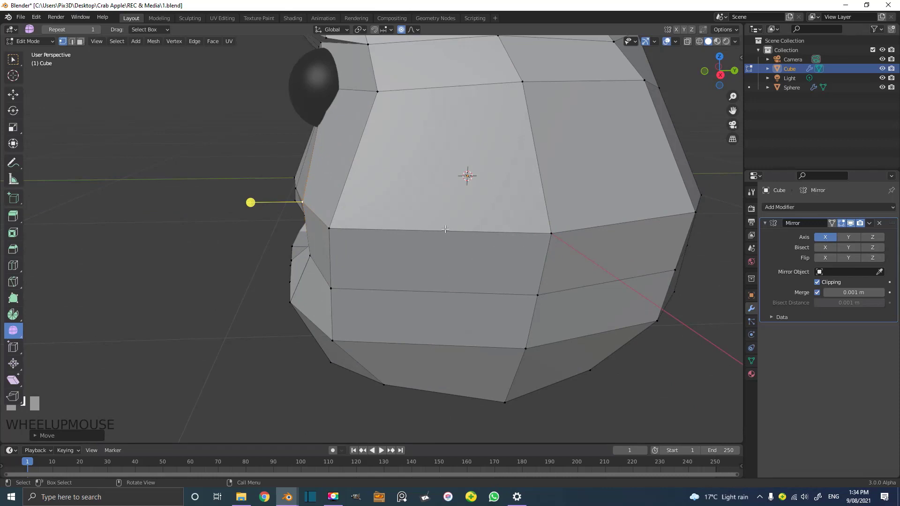
{"action": "key", "text": "ctrl+r"}
{"action": "left_click", "coordinate": [441, 229]}
{"action": "left_click", "coordinate": [441, 229]}
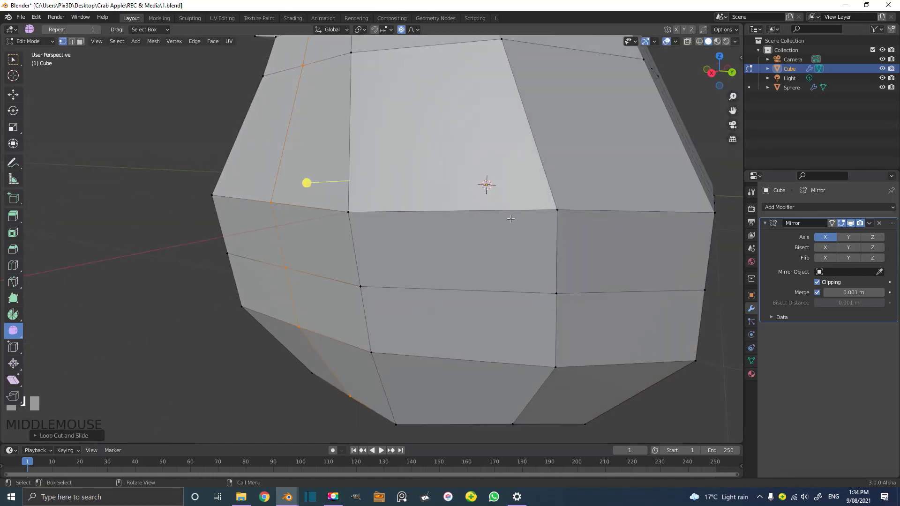
{"action": "key", "text": "ctrl+r"}
{"action": "left_click", "coordinate": [450, 206]}
{"action": "mouse_move", "coordinate": [449, 206]}
{"action": "middle_mouse_down"}
{"action": "mouse_move", "coordinate": [465, 195]}
{"action": "mouse_move", "coordinate": [456, 213]}
{"action": "middle_mouse_up"}
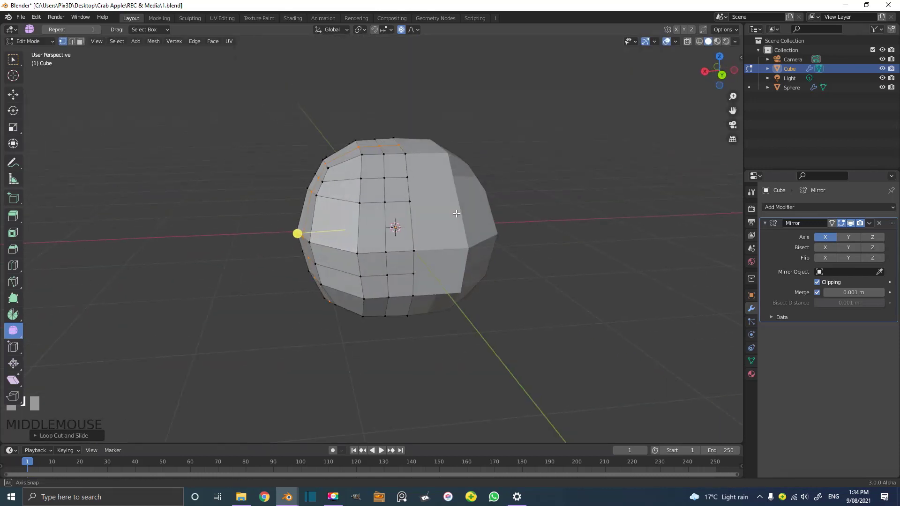
{"action": "scroll", "coordinate": [456, 214], "scroll_direction": "up", "scroll_amount": 2}
{"action": "key", "text": "ctrl+r"}
{"action": "left_click", "coordinate": [354, 202]}
{"action": "scroll", "coordinate": [353, 201], "scroll_direction": "down", "scroll_amount": 3}
Select the whole body mesh and smooth all its vertices.
{"action": "middle_click_drag", "start_coordinate": [354, 202], "coordinate": [94, 343]}
{"action": "scroll", "coordinate": [490, 210], "scroll_direction": "up", "scroll_amount": 4}
{"action": "key", "text": "a"}
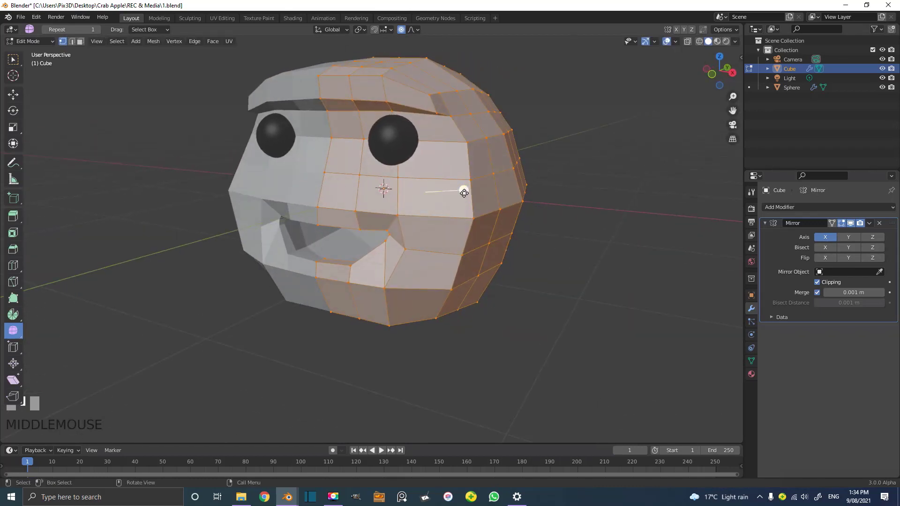
{"action": "left_click_drag", "start_coordinate": [464, 192], "coordinate": [515, 211]}
{"action": "middle_click_drag", "start_coordinate": [515, 211], "coordinate": [452, 187]}
{"action": "scroll", "coordinate": [452, 186], "scroll_direction": "up", "scroll_amount": 4}
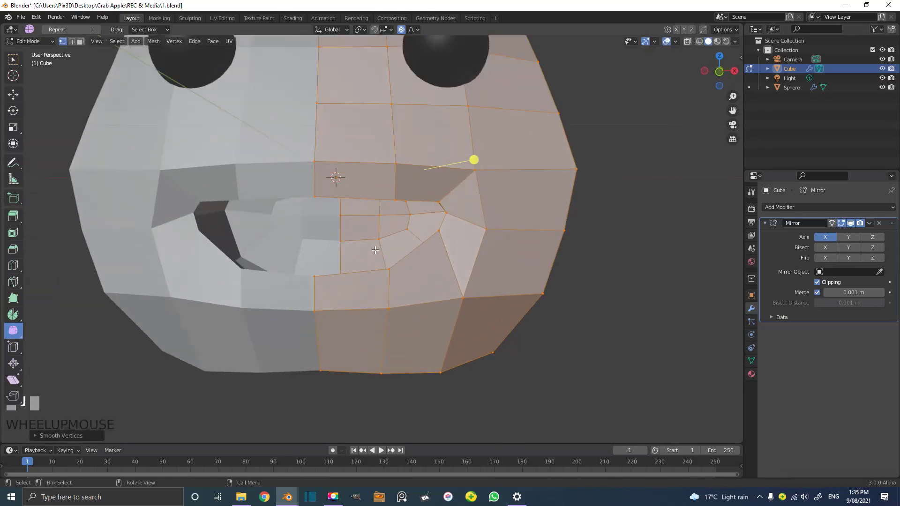
{"action": "middle_click_drag", "start_coordinate": [415, 215], "coordinate": [440, 7]}
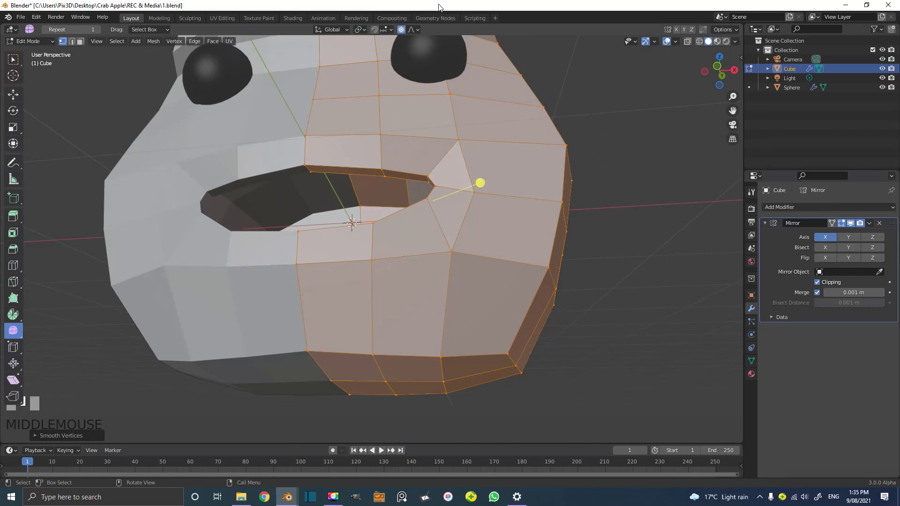
Turn off proportional editing, add a Subdivision Surface modifier to the body, and return to Object Mode.
{"action": "left_click", "coordinate": [401, 30]}
{"action": "left_click", "coordinate": [798, 207]}
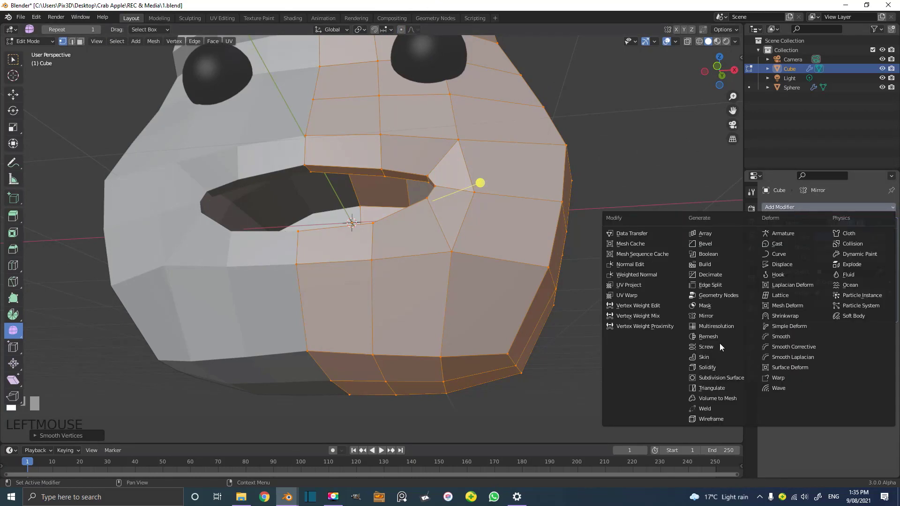
{"action": "left_click", "coordinate": [738, 378]}
{"action": "middle_click_drag", "start_coordinate": [541, 192], "coordinate": [476, 189]}
{"action": "scroll", "coordinate": [507, 191], "scroll_direction": "down", "scroll_amount": 5}
{"action": "key", "text": "Tab"}
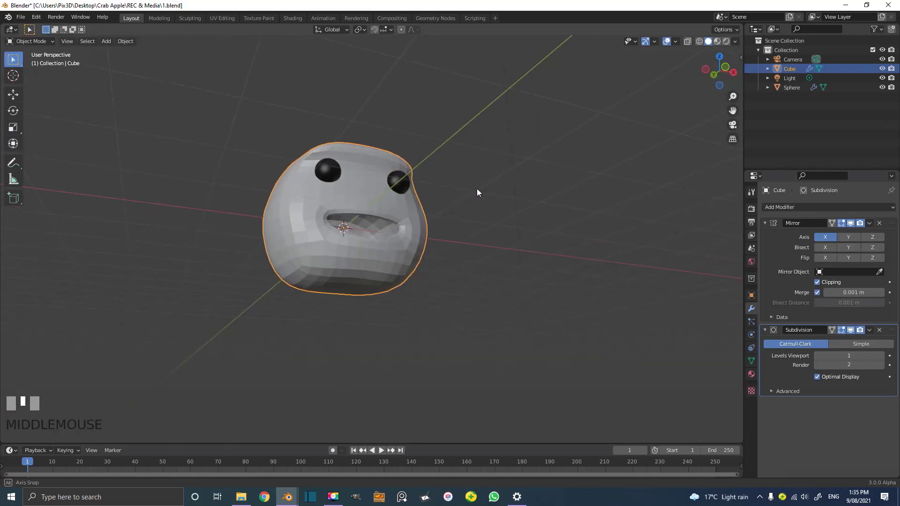
In Edit Mode, select the vertices at the brow's outer corner, grow the selection twice, and smooth them.
{"action": "scroll", "coordinate": [434, 200], "scroll_direction": "up", "scroll_amount": 4}
{"action": "key", "text": "Tab"}
{"action": "middle_click_drag", "start_coordinate": [471, 142], "coordinate": [428, 221], "text": "shift"}
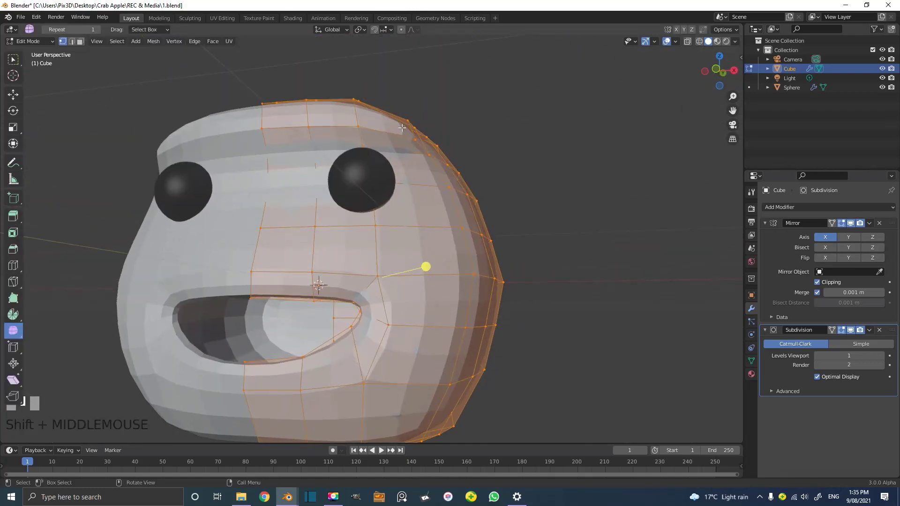
{"action": "left_click", "coordinate": [414, 137]}
{"action": "left_click", "coordinate": [410, 123], "text": "shift"}
{"action": "middle_click_drag", "start_coordinate": [412, 124], "coordinate": [439, 102]}
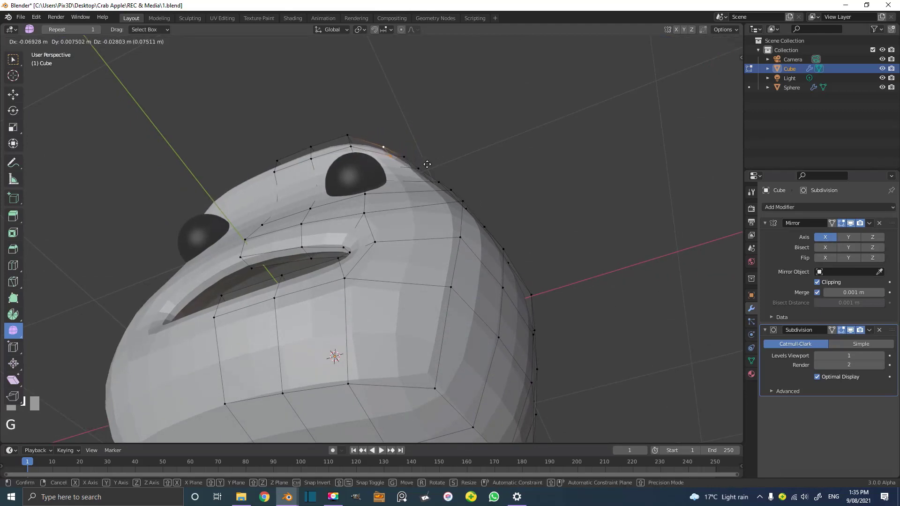
{"action": "key", "text": "ctrl+KP_Add"}
{"action": "key", "text": "ctrl+KP_Add"}
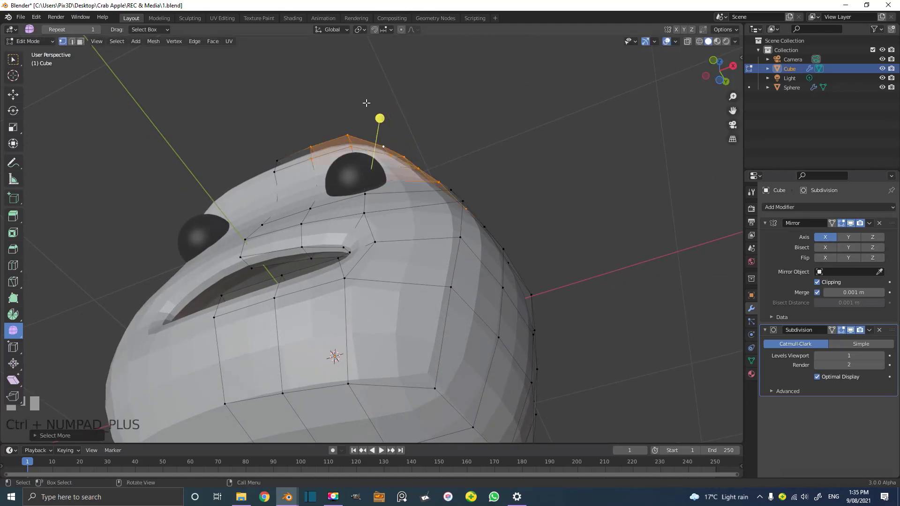
{"action": "left_click_drag", "start_coordinate": [380, 118], "coordinate": [378, 117]}
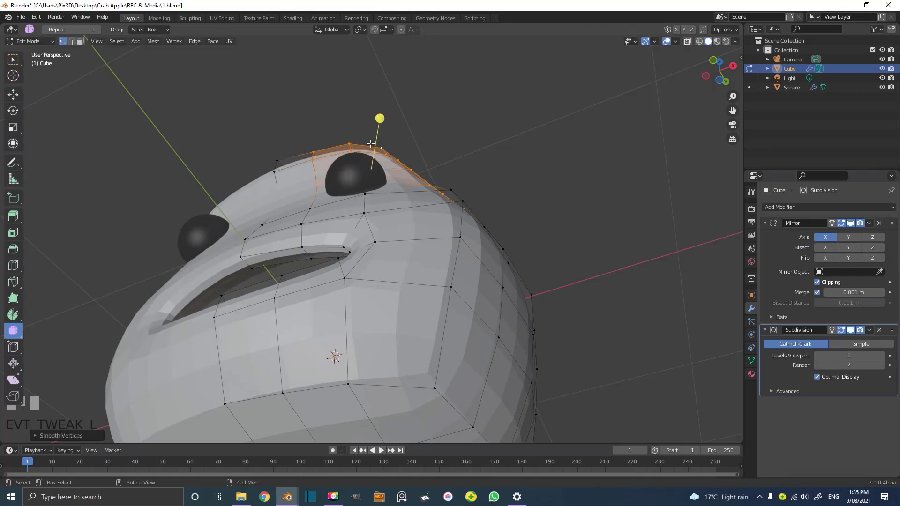
{"action": "middle_click_drag", "start_coordinate": [378, 117], "coordinate": [352, 151]}
Add a loop cut around the mouth and slide it close to the lip edge.
{"action": "scroll", "coordinate": [352, 201], "scroll_direction": "up", "scroll_amount": 5}
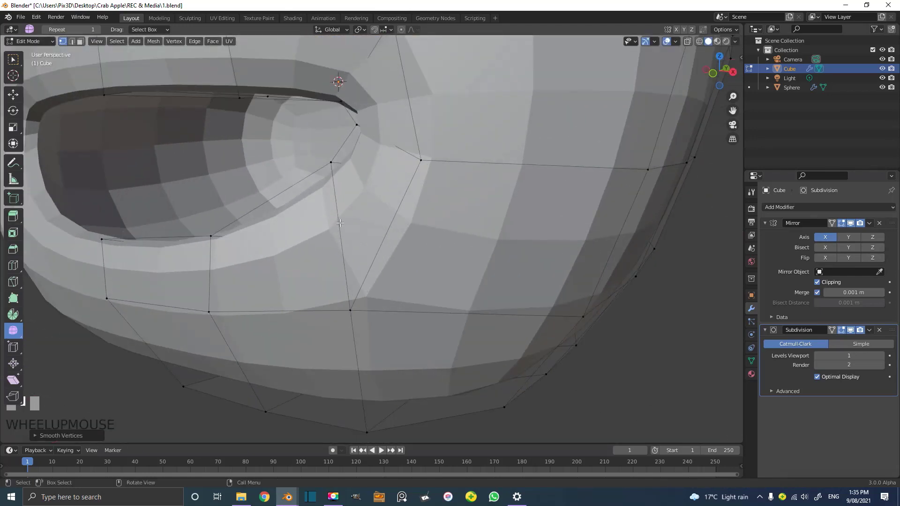
{"action": "key", "text": "ctrl+r"}
{"action": "left_click", "coordinate": [340, 223]}
{"action": "right_click", "coordinate": [340, 223]}
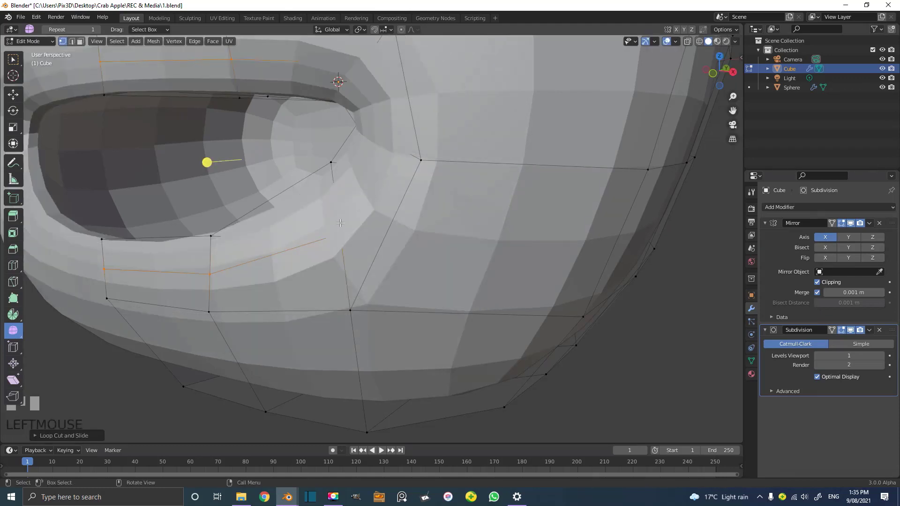
{"action": "key", "text": "g"}
{"action": "key", "text": "g"}
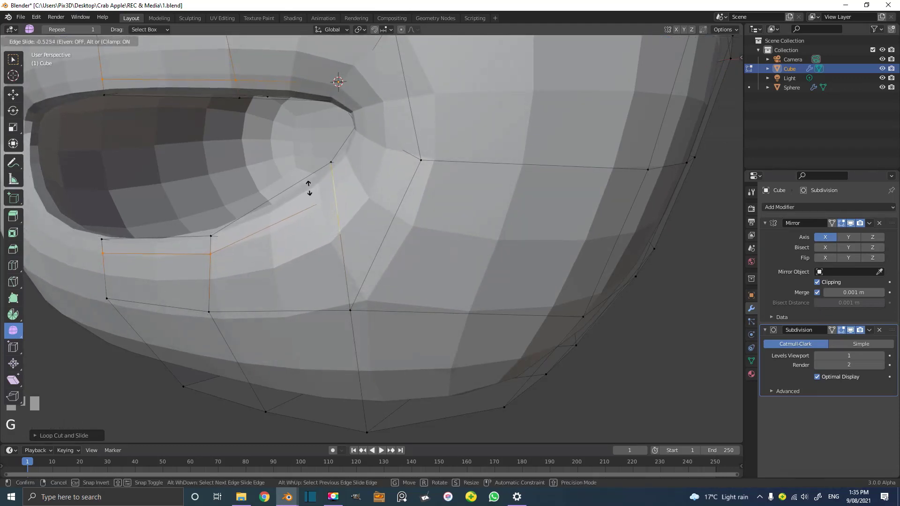
{"action": "left_click", "coordinate": [203, 155]}
{"action": "scroll", "coordinate": [305, 221], "scroll_direction": "down", "scroll_amount": 5}
{"action": "middle_click_drag", "start_coordinate": [305, 221], "coordinate": [341, 208]}
{"action": "middle_click_drag", "start_coordinate": [395, 127], "coordinate": [376, 134]}
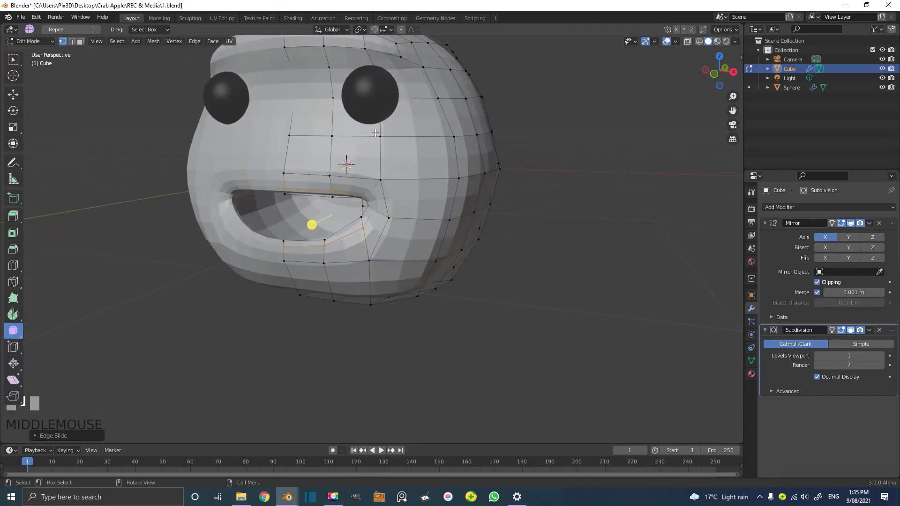
{"action": "left_click", "coordinate": [376, 99]}
{"action": "key", "text": "a"}
{"action": "left_click", "coordinate": [334, 93]}
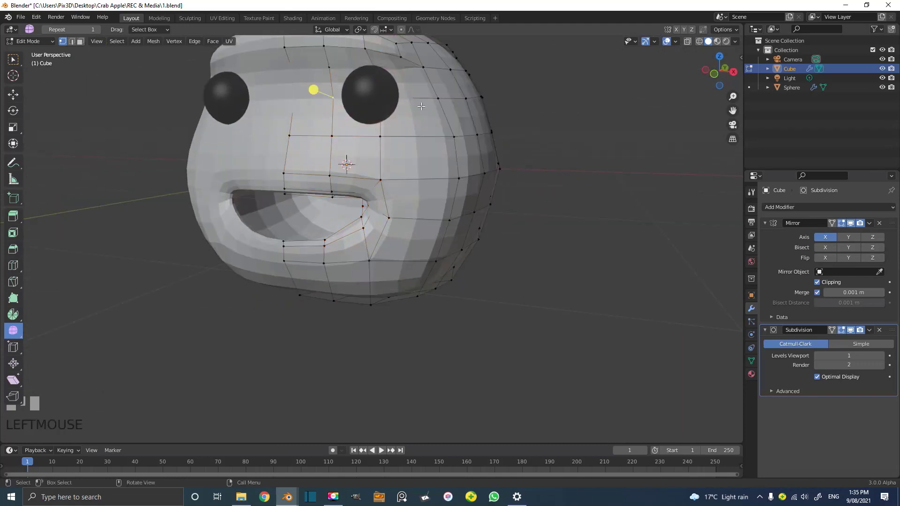
{"action": "key", "text": "z"}
{"action": "left_click", "coordinate": [382, 106]}
{"action": "middle_click_drag", "start_coordinate": [380, 95], "coordinate": [397, 100]}
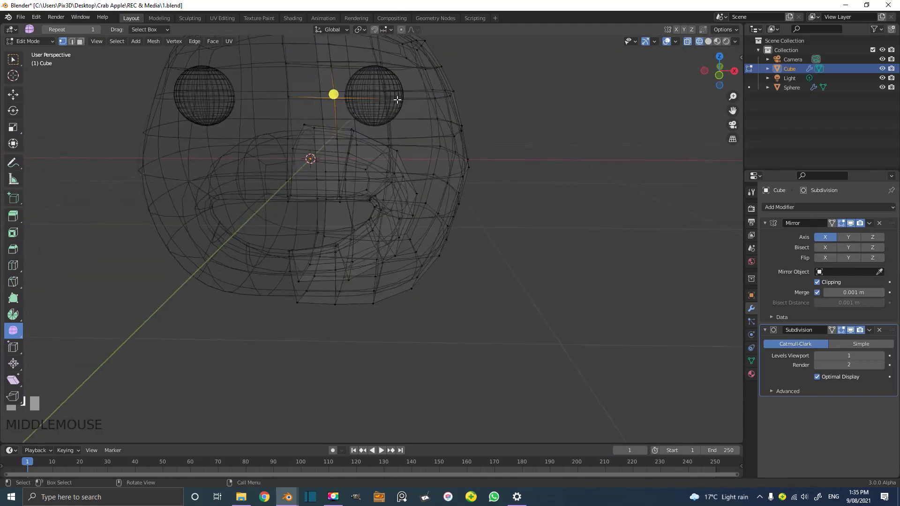
{"action": "left_click", "coordinate": [384, 99]}
{"action": "key", "text": "z"}
{"action": "left_click", "coordinate": [476, 112]}
{"action": "middle_click_drag", "start_coordinate": [476, 113], "coordinate": [451, 125]}
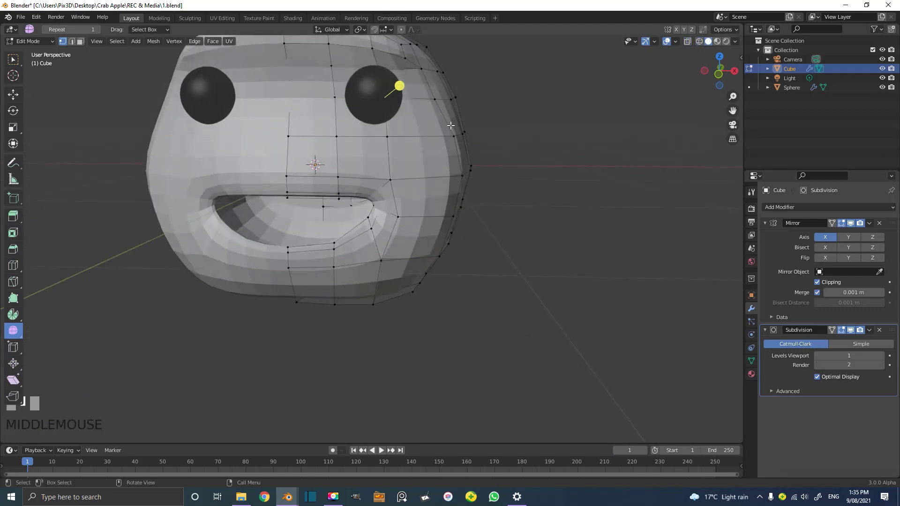
{"action": "key", "text": "ctrl+KP_Add"}
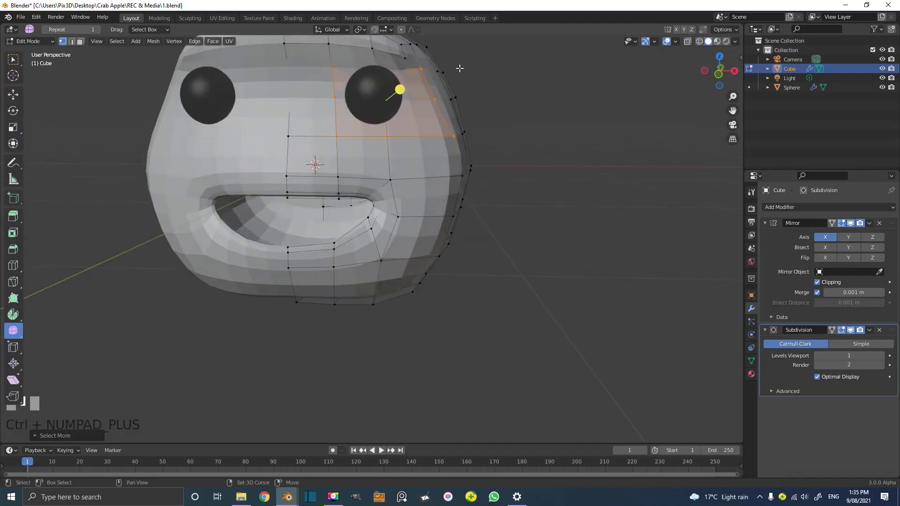
{"action": "middle_click_drag", "start_coordinate": [460, 69], "coordinate": [435, 166], "text": "shift"}
{"action": "scroll", "coordinate": [433, 197], "scroll_direction": "up", "scroll_amount": 2}
{"action": "middle_click_drag", "start_coordinate": [422, 209], "coordinate": [426, 196]}
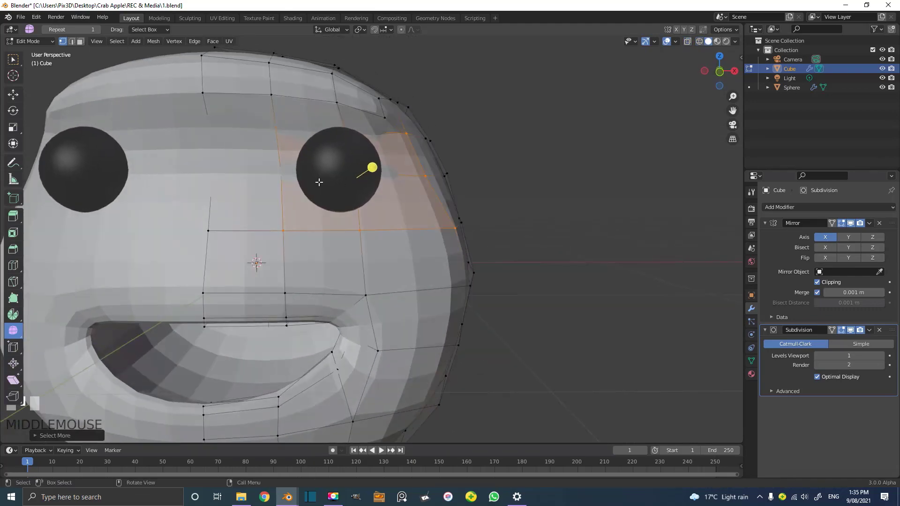
Select the vertex beside the eye's inner edge, grow it to the four surrounding faces, and inset them about 0.118 m in wireframe view.
{"action": "left_click", "coordinate": [287, 173]}
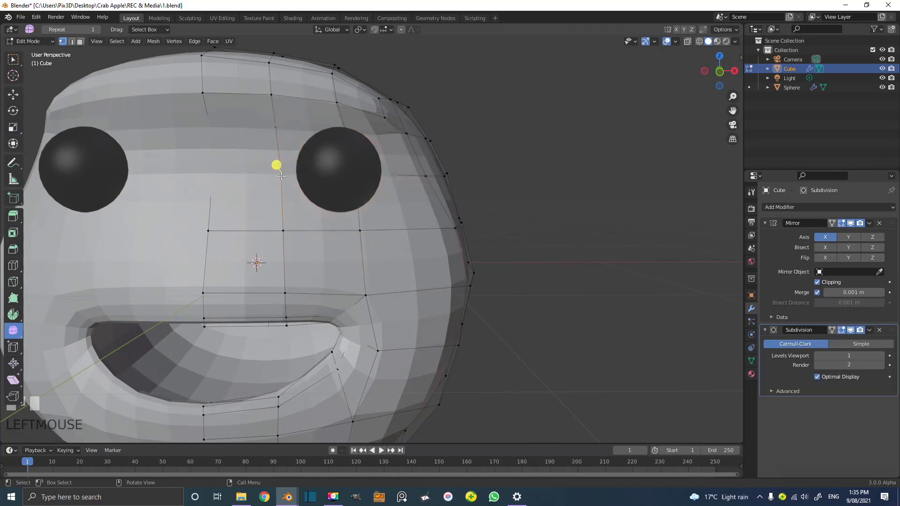
{"action": "key", "text": "ctrl+KP_Add"}
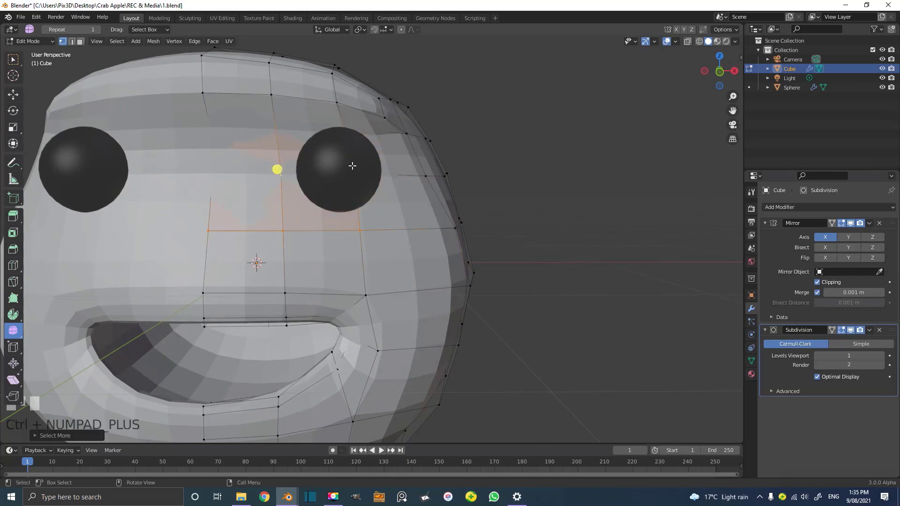
{"action": "key", "text": "z"}
{"action": "left_click", "coordinate": [280, 163]}
{"action": "middle_click_drag", "start_coordinate": [277, 156], "coordinate": [276, 181]}
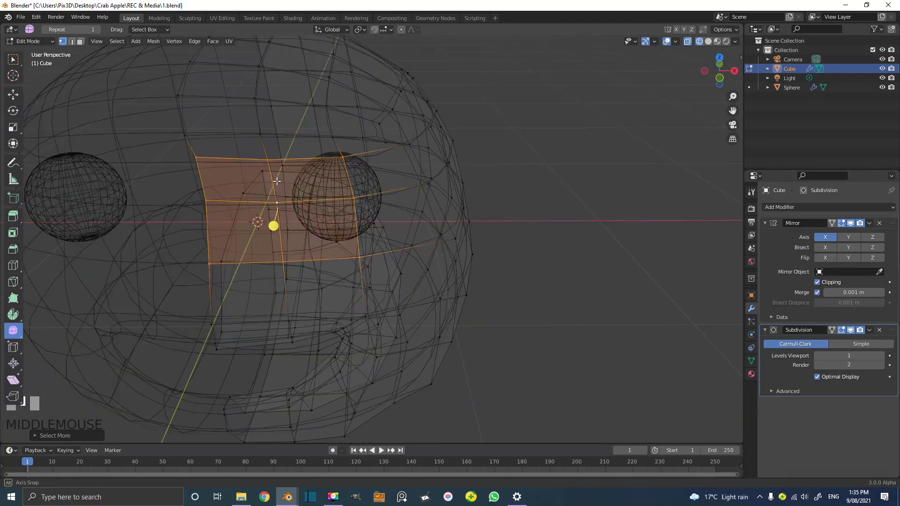
{"action": "scroll", "coordinate": [276, 182], "scroll_direction": "up", "scroll_amount": 2}
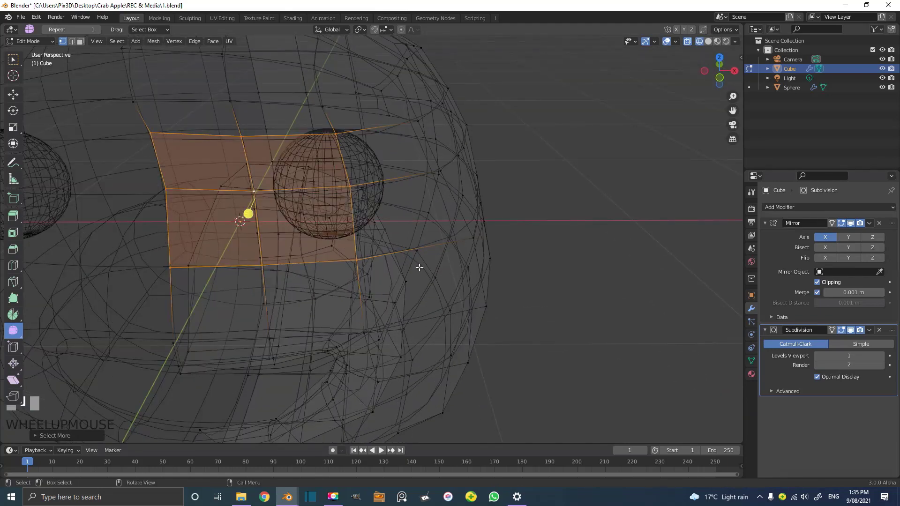
{"action": "key", "text": "i"}
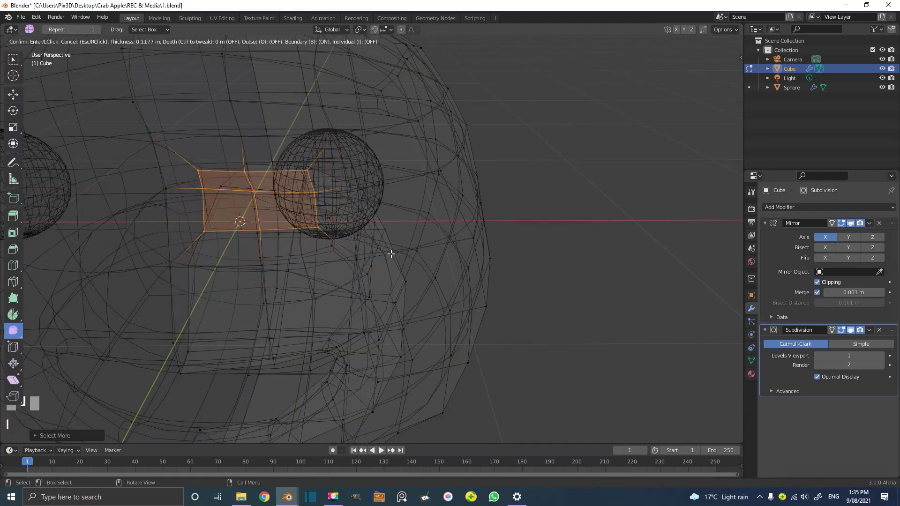
{"action": "left_click", "coordinate": [391, 254]}
Return to solid shading and scale the inset faces along Z by about 1.42.
{"action": "key", "text": "z"}
{"action": "left_click", "coordinate": [490, 253]}
{"action": "mouse_move", "coordinate": [490, 253]}
{"action": "middle_mouse_down"}
{"action": "mouse_move", "coordinate": [322, 221]}
{"action": "mouse_move", "coordinate": [322, 262]}
{"action": "middle_mouse_up"}
{"action": "key", "text": "s"}
{"action": "key", "text": "z"}
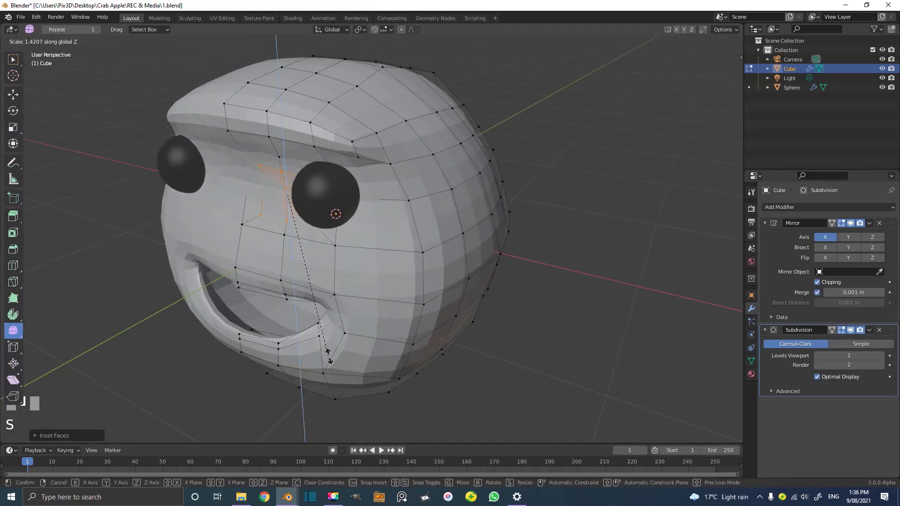
{"action": "left_click", "coordinate": [328, 357]}
Extrude the inset faces into the head to form an eye socket and scale its inner end down.
{"action": "key", "text": "e"}
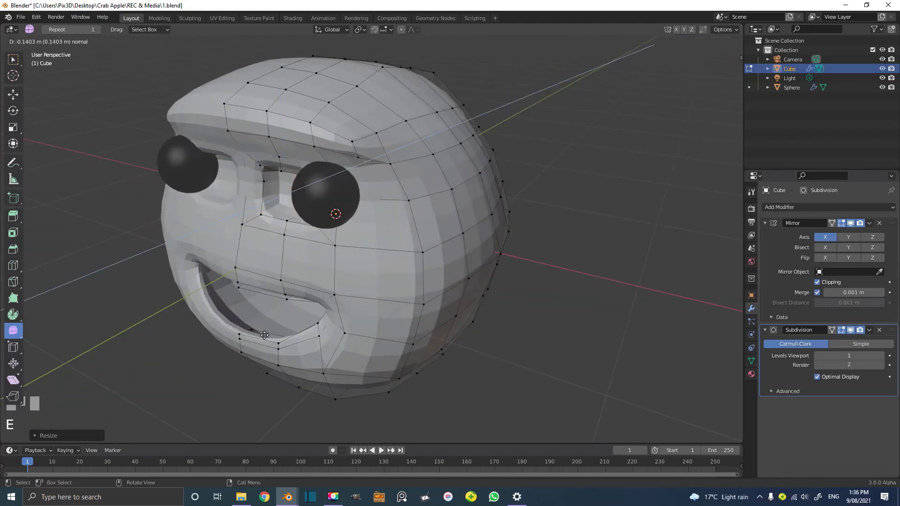
{"action": "left_click", "coordinate": [439, 338]}
{"action": "key", "text": "s"}
{"action": "left_click", "coordinate": [425, 260]}
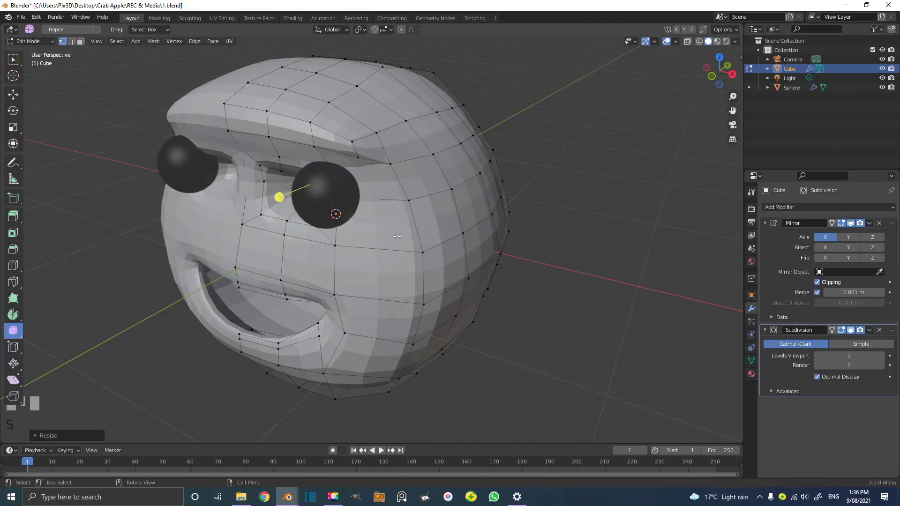
Switch to front view and turn on proportional editing for adjusting the eye socket.
{"action": "middle_click_drag", "start_coordinate": [426, 260], "coordinate": [512, 215]}
{"action": "key", "text": "KP_1"}
{"action": "scroll", "coordinate": [417, 192], "scroll_direction": "up", "scroll_amount": 3}
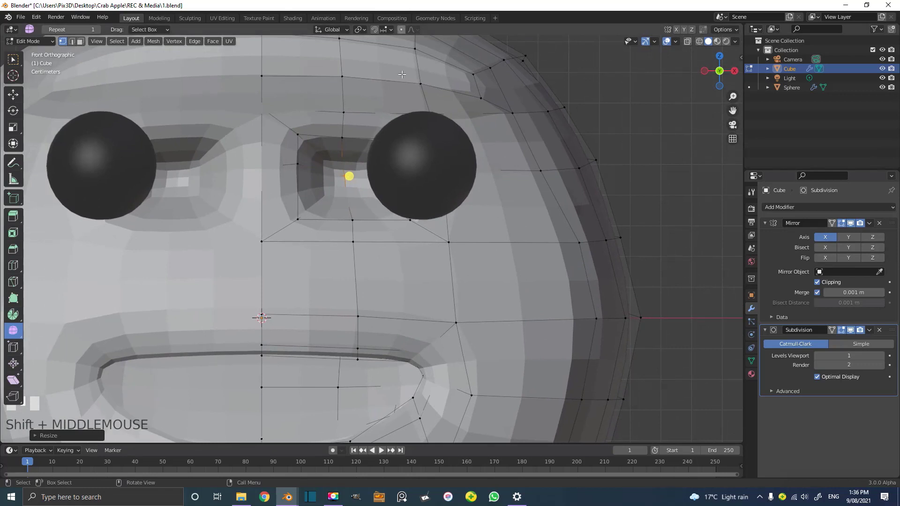
{"action": "key", "text": "o"}
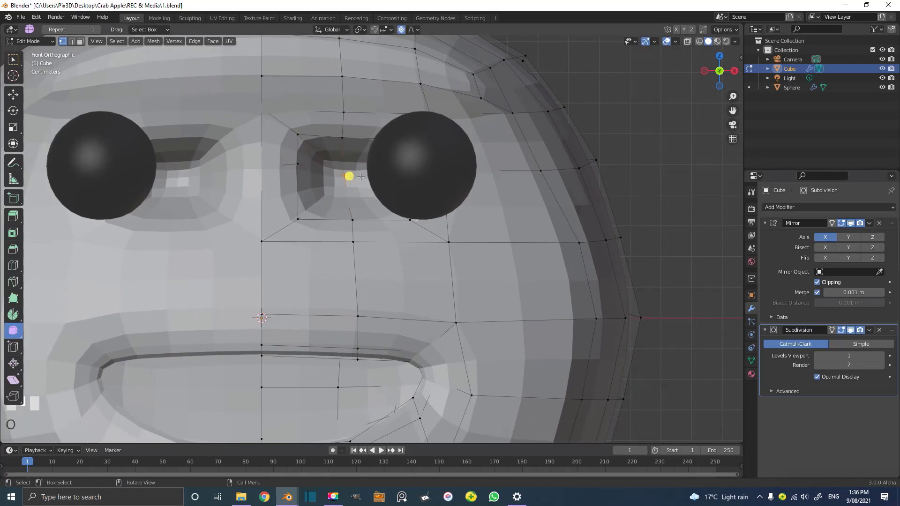
Expand the selection to the whole eye socket and move it outward behind the eyeball with proportional editing.
{"action": "key", "text": "ctrl+KP_Add"}
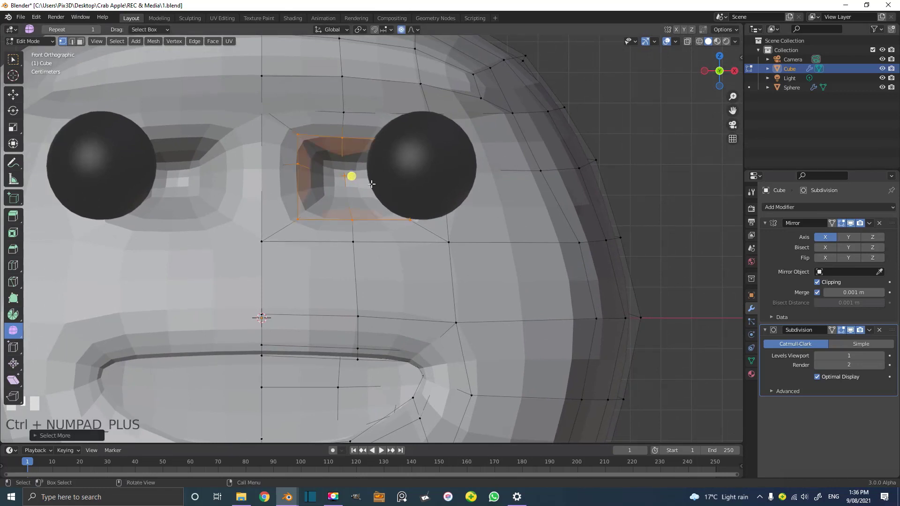
{"action": "key", "text": "g"}
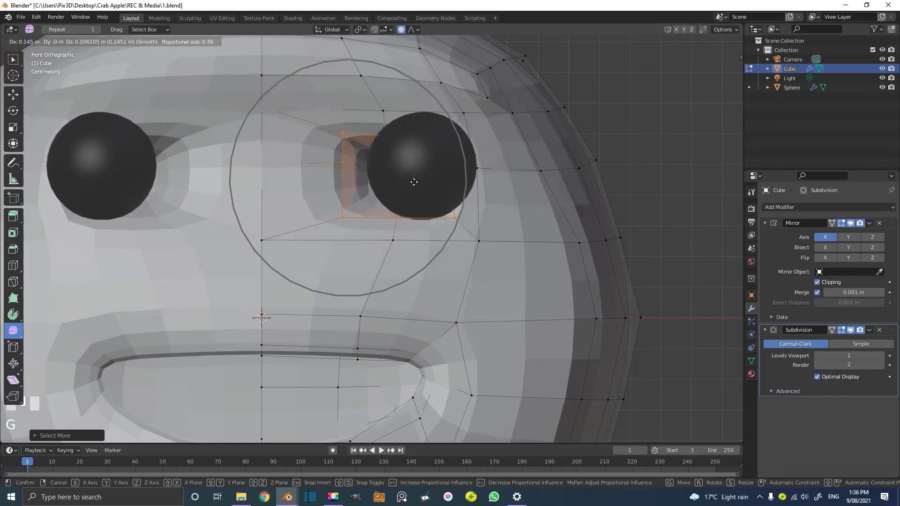
{"action": "scroll", "coordinate": [415, 181], "scroll_direction": "down", "scroll_amount": 1}
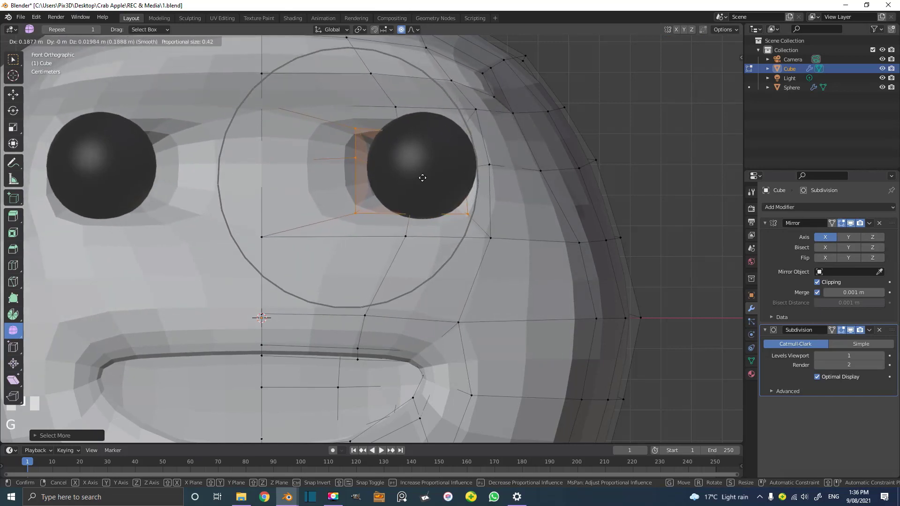
{"action": "left_click", "coordinate": [408, 178]}
Scale the eye socket up by about 1.05 with proportional editing and smooth its vertices into a rounder shape.
{"action": "scroll", "coordinate": [422, 197], "scroll_direction": "down", "scroll_amount": 2}
{"action": "key", "text": "s"}
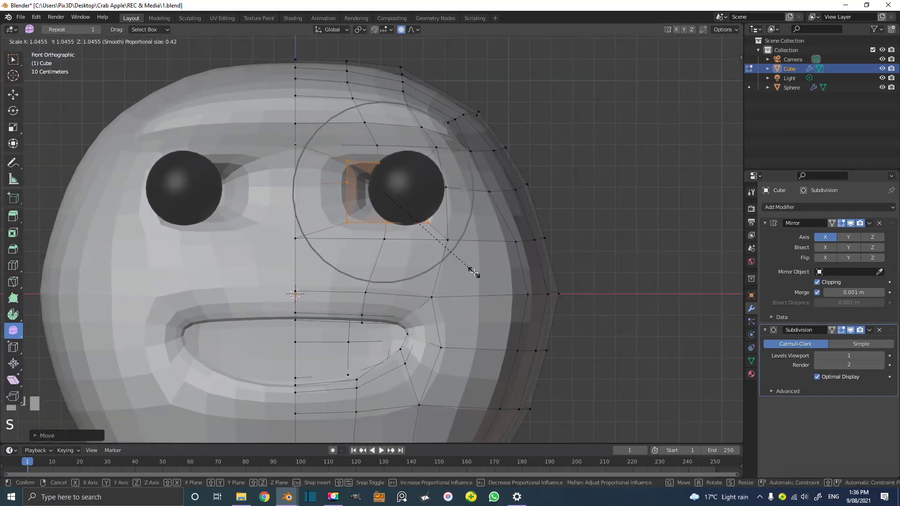
{"action": "left_click", "coordinate": [474, 272]}
{"action": "scroll", "coordinate": [371, 240], "scroll_direction": "up", "scroll_amount": 2}
{"action": "left_click_drag", "start_coordinate": [391, 170], "coordinate": [491, 260]}
In wireframe shading, move the eye socket's upper, lower and outer rim vertices outward to surround the eyeball.
{"action": "key", "text": "z"}
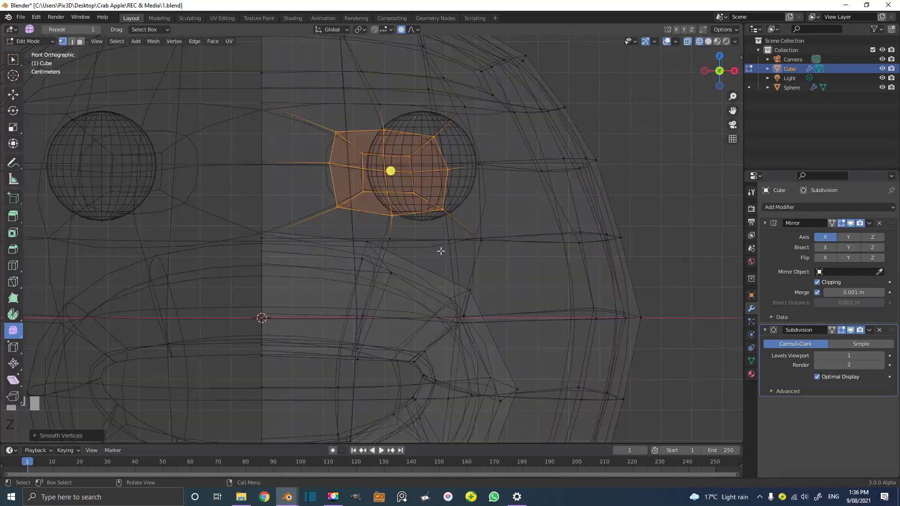
{"action": "left_click", "coordinate": [384, 129]}
{"action": "key", "text": "g"}
{"action": "left_click", "coordinate": [391, 236]}
{"action": "key", "text": "g"}
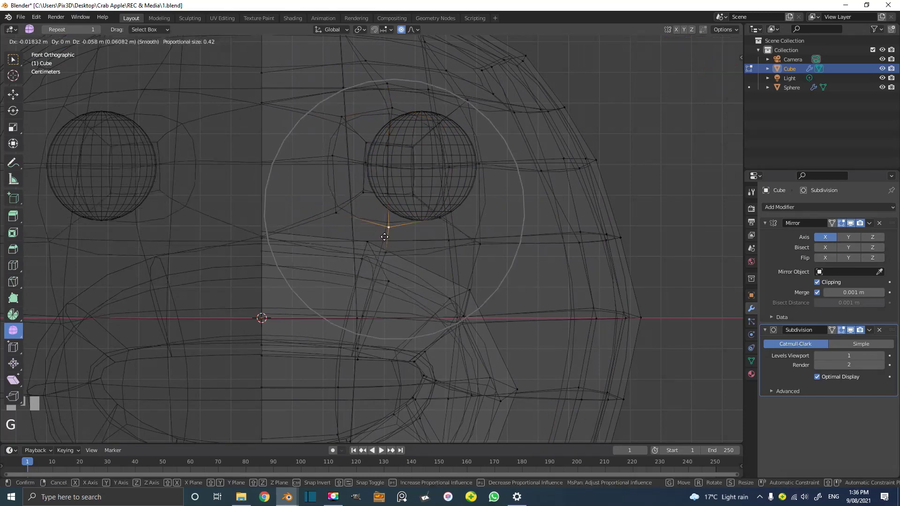
{"action": "left_click", "coordinate": [411, 220]}
{"action": "left_click", "coordinate": [445, 174]}
{"action": "key", "text": "g"}
{"action": "left_click", "coordinate": [465, 170]}
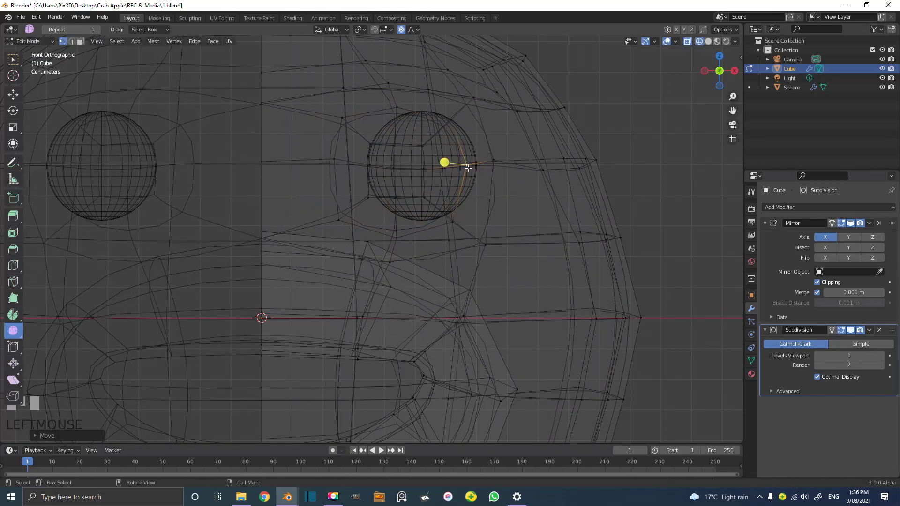
Return to solid shading in Object Mode and move the eye sphere so it sits centred inside its socket.
{"action": "key", "text": "z"}
{"action": "scroll", "coordinate": [399, 193], "scroll_direction": "down", "scroll_amount": 3}
{"action": "key", "text": "Tab"}
{"action": "left_click", "coordinate": [407, 191]}
{"action": "key", "text": "g"}
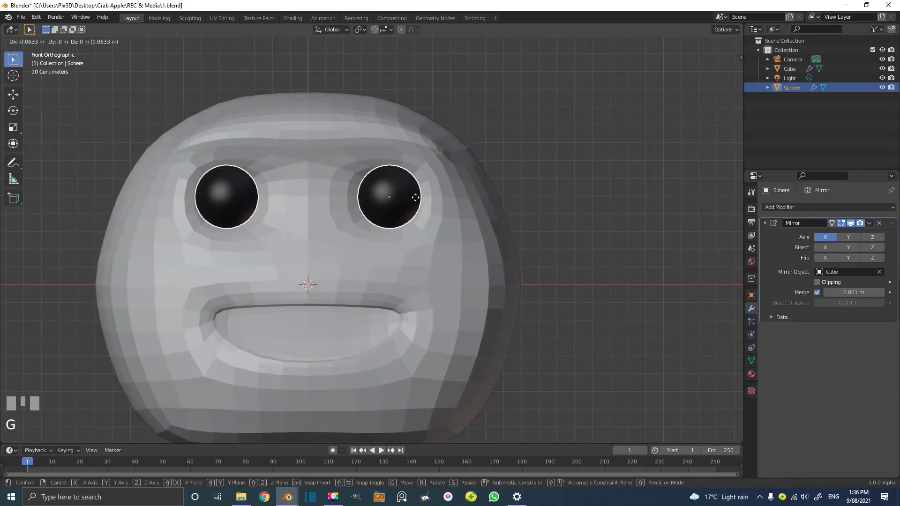
{"action": "left_click", "coordinate": [417, 200]}
{"action": "mouse_move", "coordinate": [417, 201]}
{"action": "middle_mouse_down"}
{"action": "mouse_move", "coordinate": [413, 218]}
{"action": "mouse_move", "coordinate": [455, 208]}
{"action": "mouse_move", "coordinate": [492, 160]}
{"action": "mouse_move", "coordinate": [411, 293]}
{"action": "mouse_move", "coordinate": [464, 254]}
{"action": "mouse_move", "coordinate": [401, 201]}
{"action": "middle_mouse_up"}
{"action": "key", "text": "g"}
{"action": "left_click", "coordinate": [423, 216]}
{"action": "key", "text": "alt+a"}
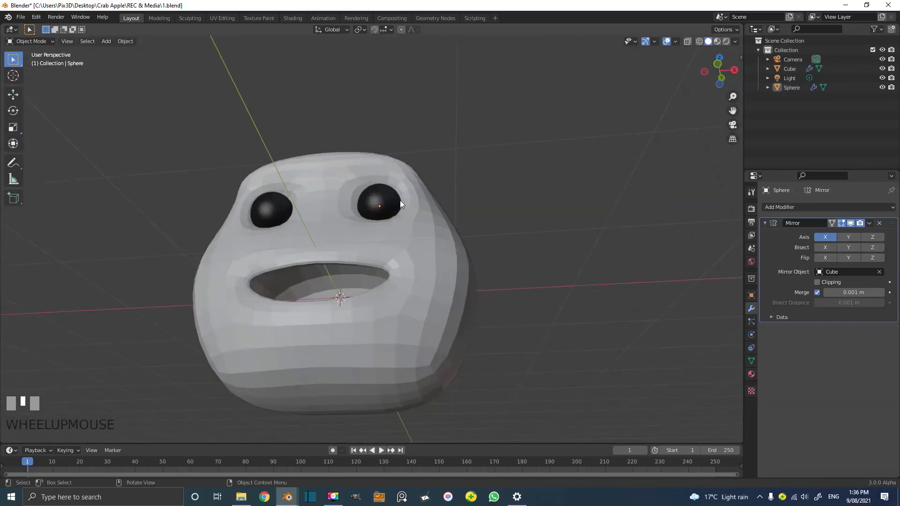
Reshape the upper outer side of the head by moving a vertex there with proportional editing.
{"action": "left_click", "coordinate": [403, 169]}
{"action": "key", "text": "Tab"}
{"action": "left_click", "coordinate": [393, 146]}
{"action": "middle_click_drag", "start_coordinate": [393, 145], "coordinate": [516, 174]}
{"action": "key", "text": "g"}
{"action": "left_click", "coordinate": [379, 282]}
{"action": "scroll", "coordinate": [507, 175], "scroll_direction": "up", "scroll_amount": 3}
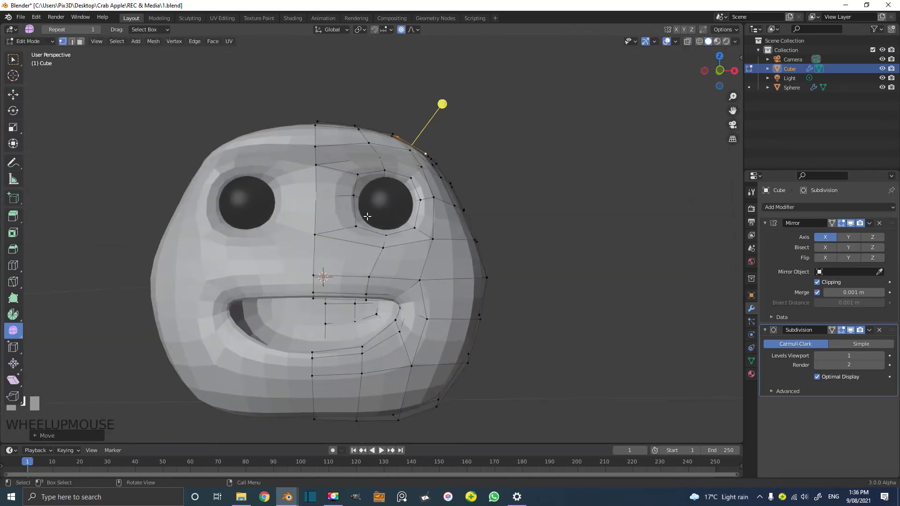
Leave Edit Mode and apply smooth shading to the head.
{"action": "key", "text": "Tab"}
{"action": "left_click", "coordinate": [127, 42]}
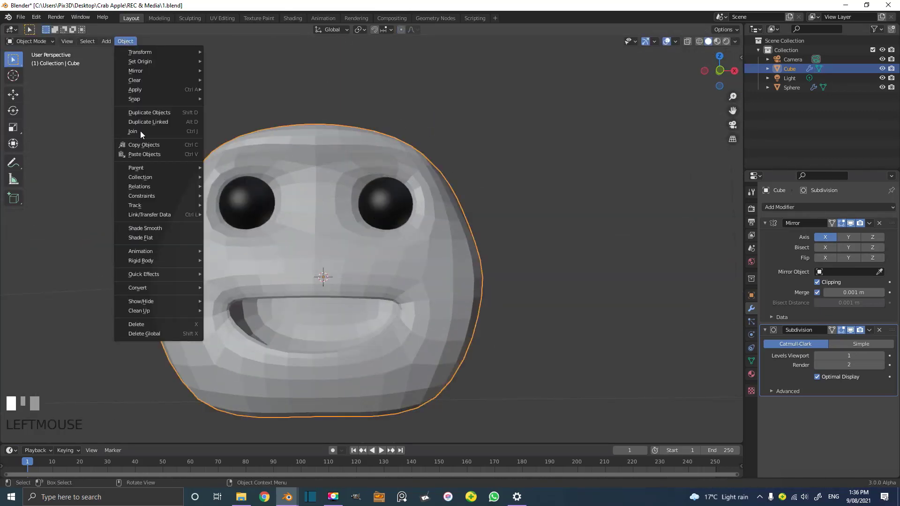
{"action": "left_click", "coordinate": [157, 228]}
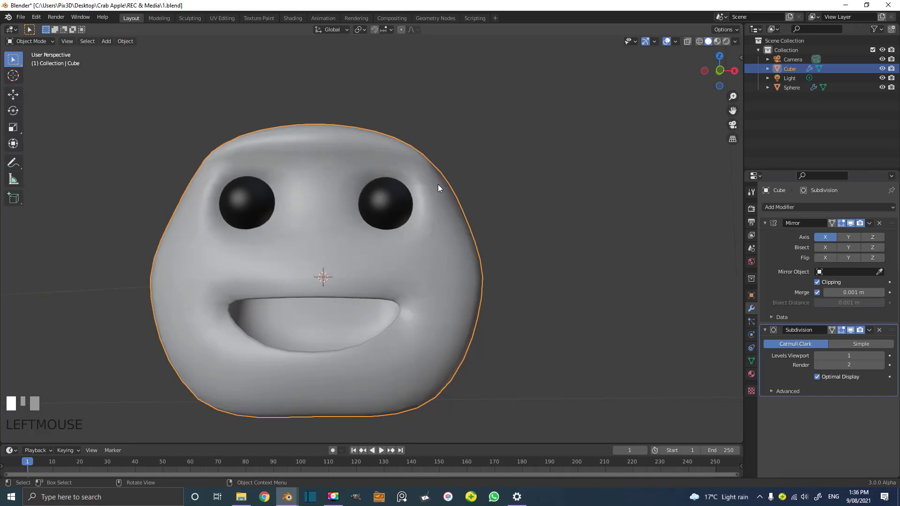
In front view, move all objects up about 1.45 m along Z so the head sits above the ground line.
{"action": "key", "text": "KP_1"}
{"action": "scroll", "coordinate": [248, 212], "scroll_direction": "down", "scroll_amount": 3}
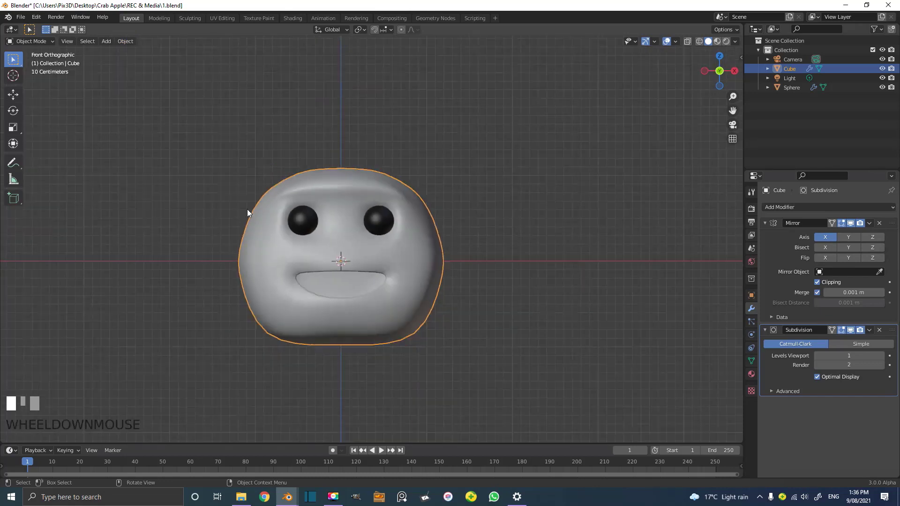
{"action": "scroll", "coordinate": [379, 233], "scroll_direction": "down", "scroll_amount": 1}
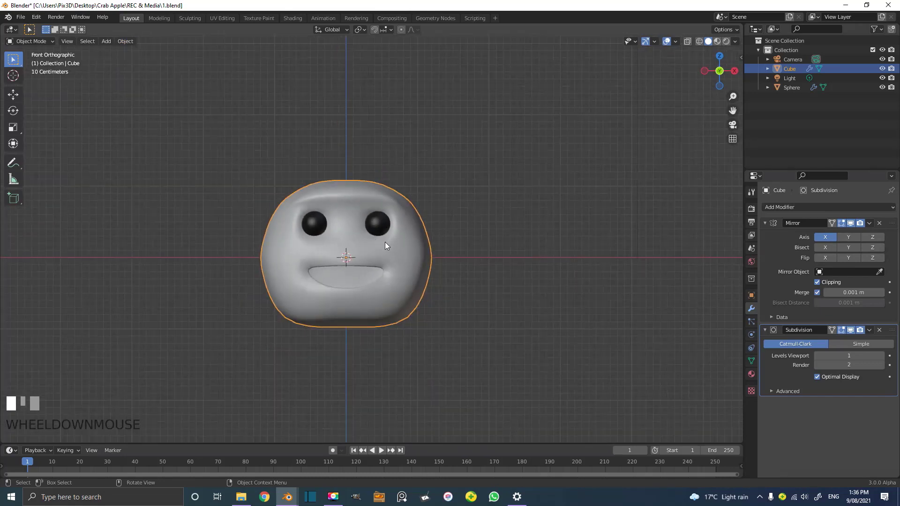
{"action": "scroll", "coordinate": [413, 257], "scroll_direction": "up", "scroll_amount": 3}
{"action": "key", "text": "a"}
{"action": "scroll", "coordinate": [331, 218], "scroll_direction": "down", "scroll_amount": 2}
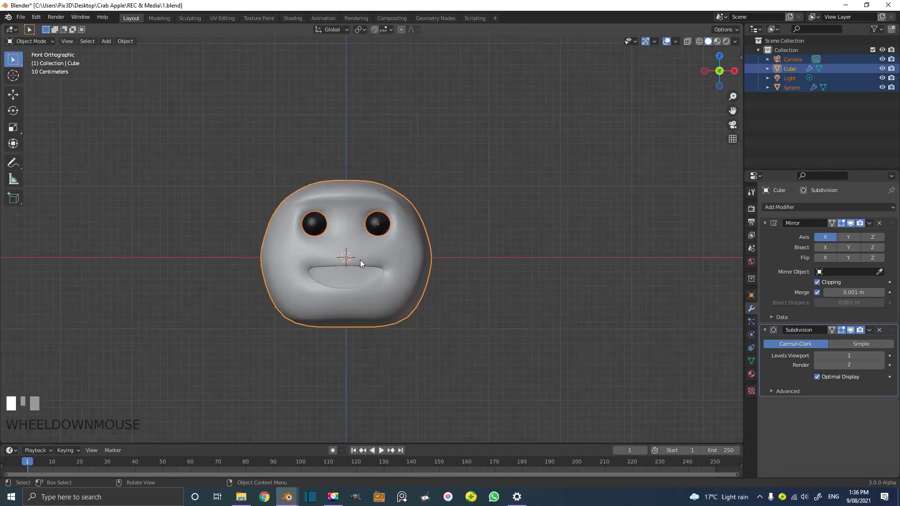
{"action": "key", "text": "g"}
{"action": "key", "text": "z"}
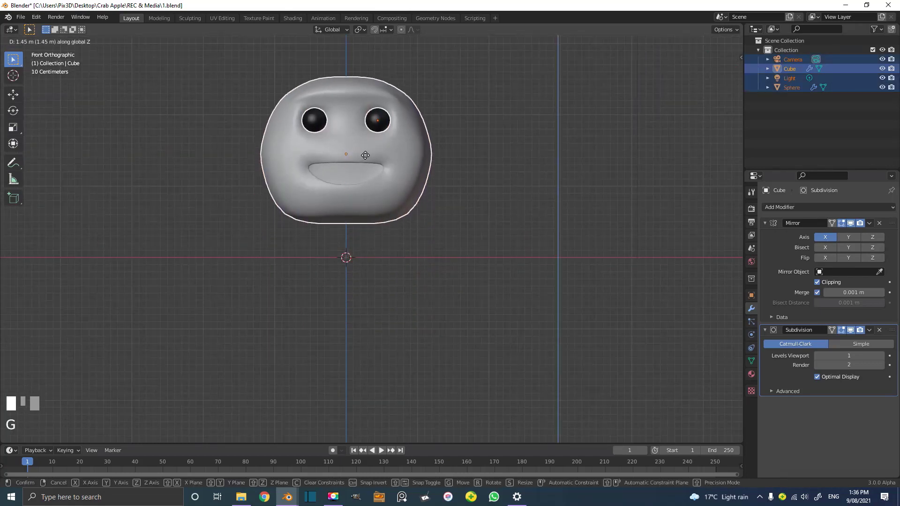
{"action": "left_click", "coordinate": [365, 155]}
{"action": "key", "text": "alt+a"}
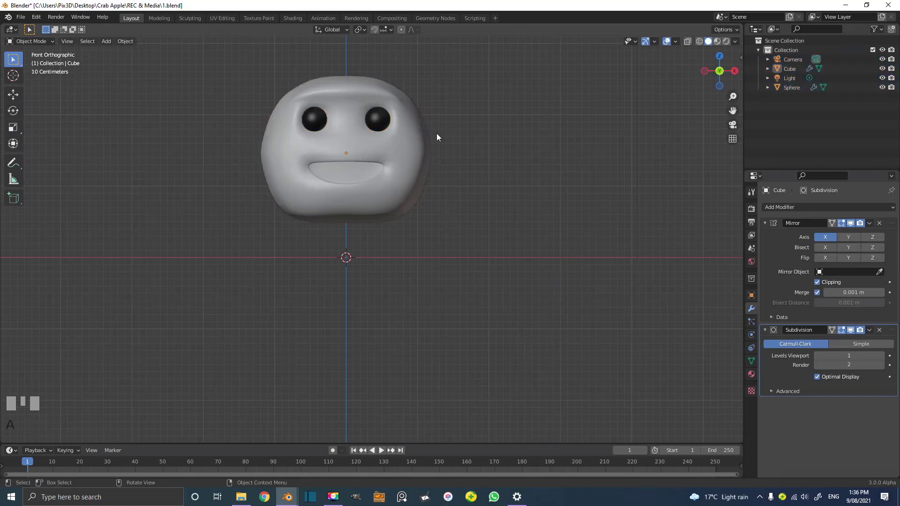
Remove the head's existing material and add a new one named skin.
{"action": "scroll", "coordinate": [395, 164], "scroll_direction": "up", "scroll_amount": 1}
{"action": "middle_click_drag", "start_coordinate": [396, 120], "coordinate": [409, 246], "text": "shift"}
{"action": "scroll", "coordinate": [409, 247], "scroll_direction": "up", "scroll_amount": 3}
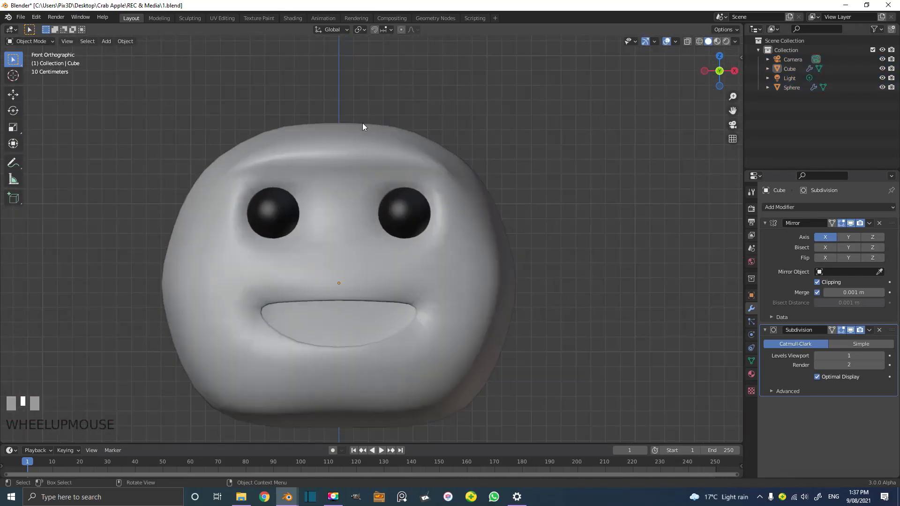
{"action": "left_click", "coordinate": [464, 263]}
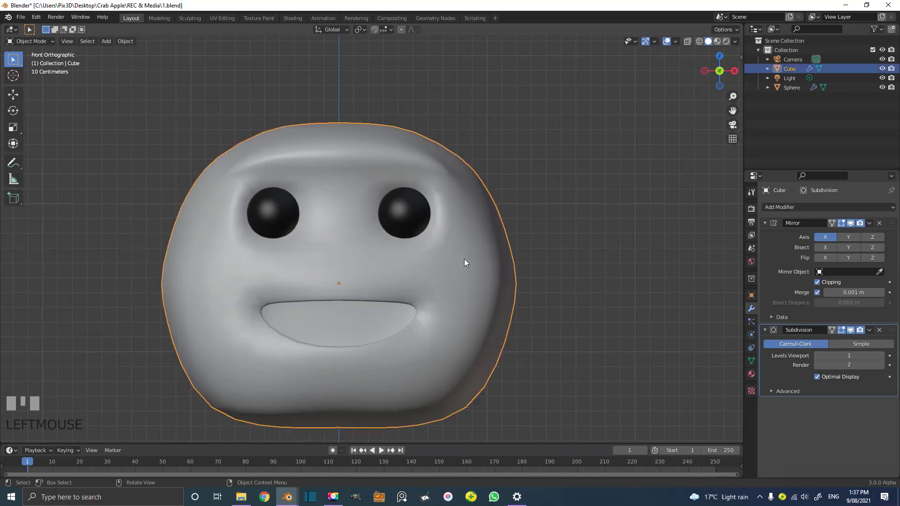
{"action": "left_click", "coordinate": [752, 375]}
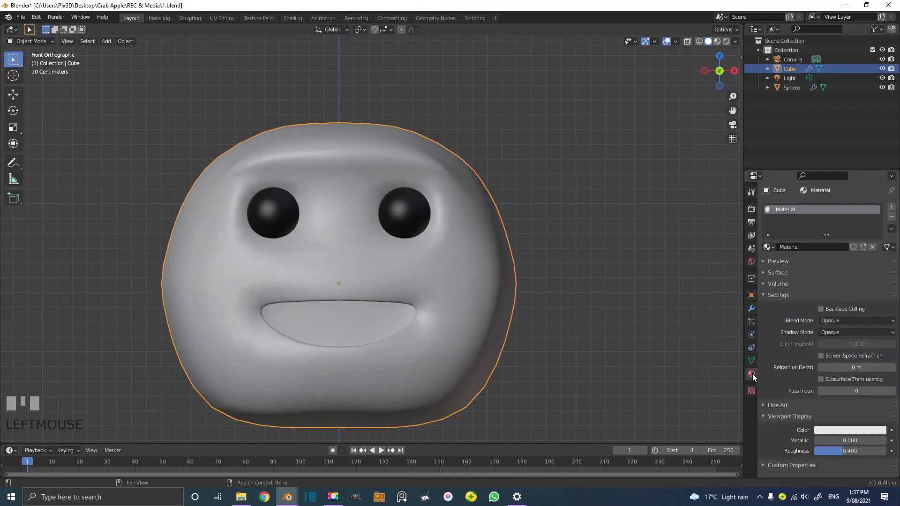
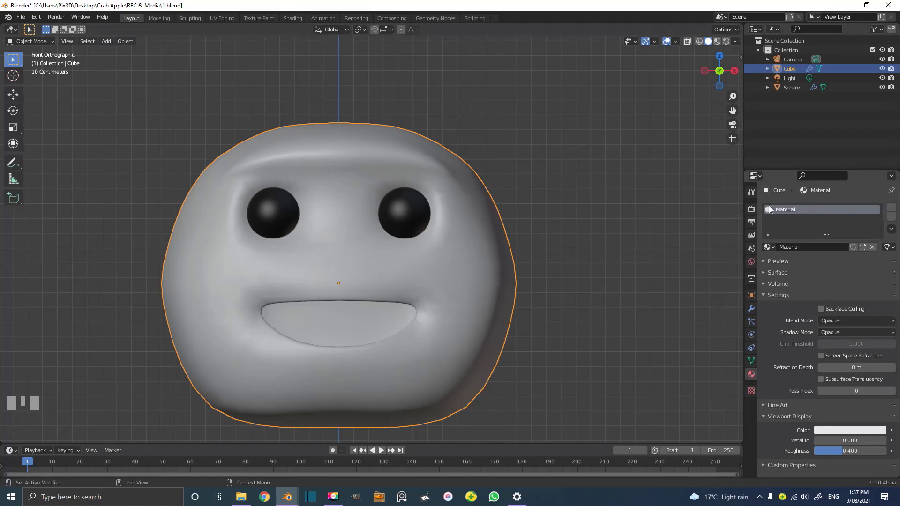
{"action": "left_click", "coordinate": [889, 217]}
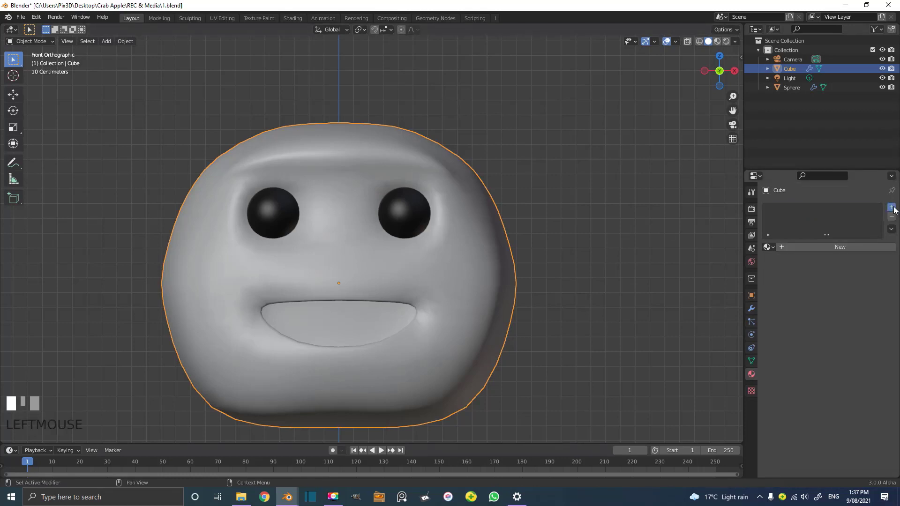
{"action": "left_click", "coordinate": [891, 208]}
{"action": "left_click", "coordinate": [814, 248]}
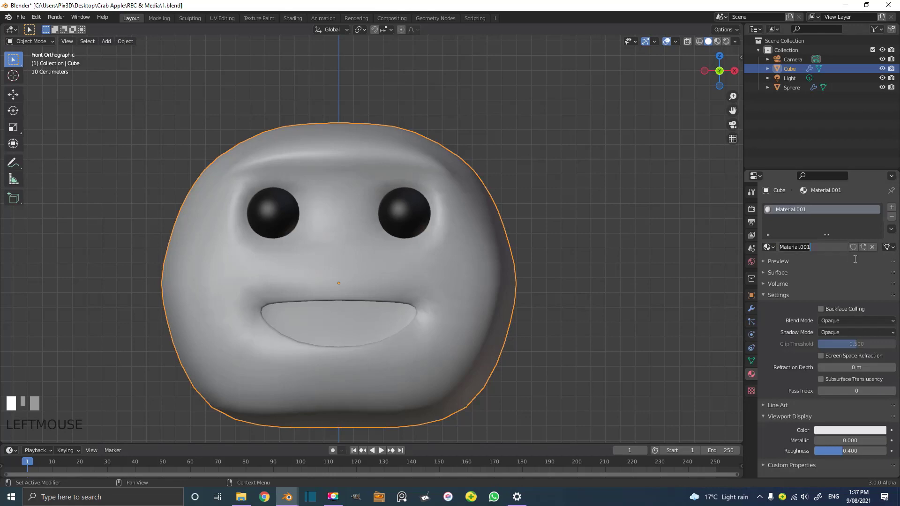
{"action": "type", "text": "skin"}
{"action": "key", "text": "Return"}
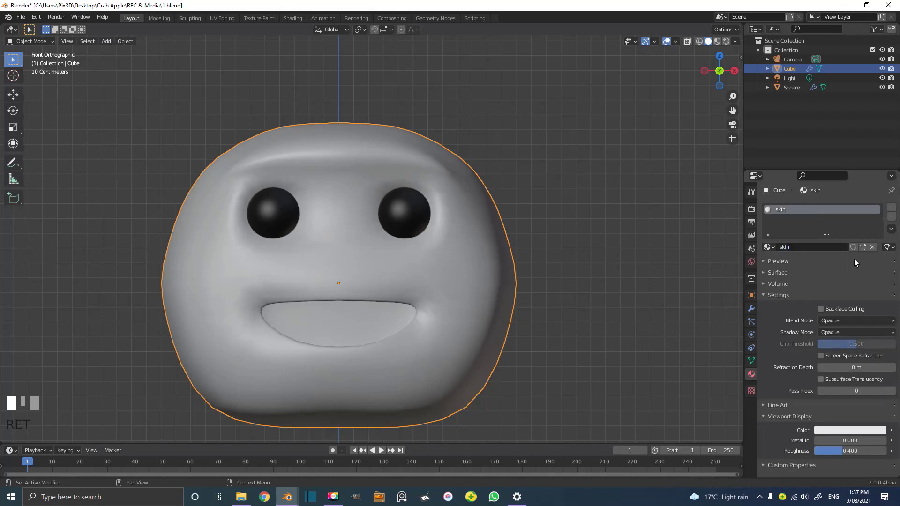
Set the skin material's viewport display colour to light green and check the head from several sides.
{"action": "scroll", "coordinate": [781, 416], "scroll_direction": "down", "scroll_amount": 1}
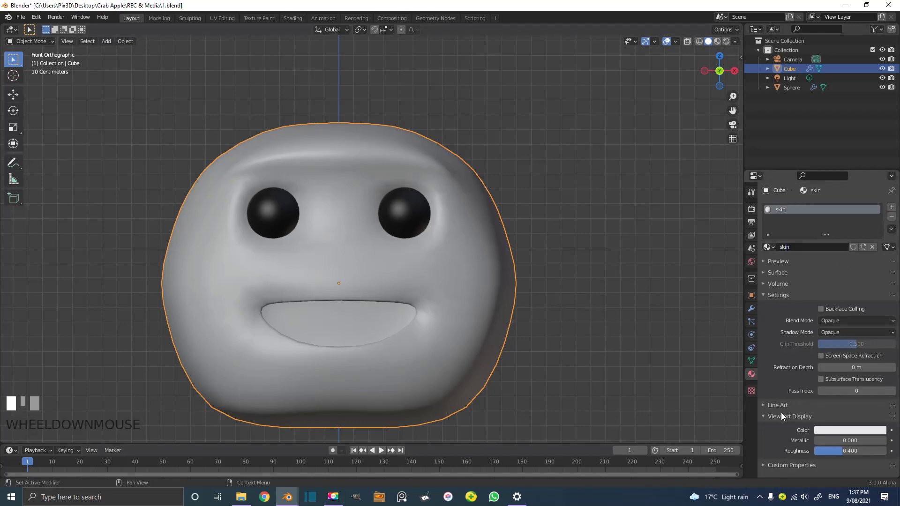
{"action": "left_click", "coordinate": [835, 429]}
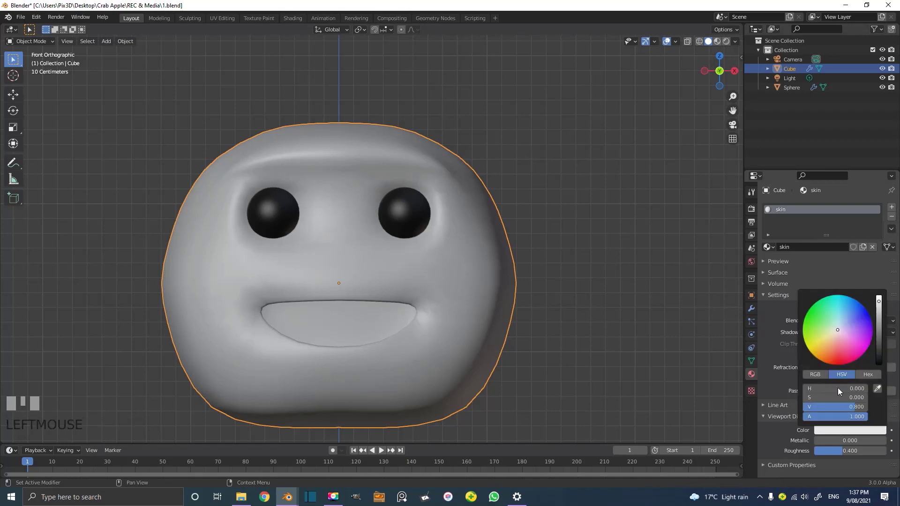
{"action": "left_click", "coordinate": [822, 324]}
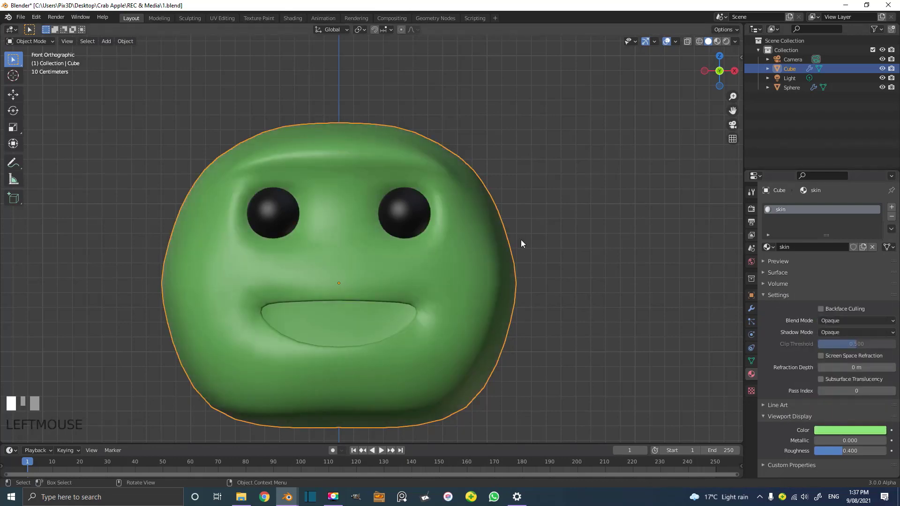
{"action": "middle_click_drag", "start_coordinate": [445, 197], "coordinate": [379, 210]}
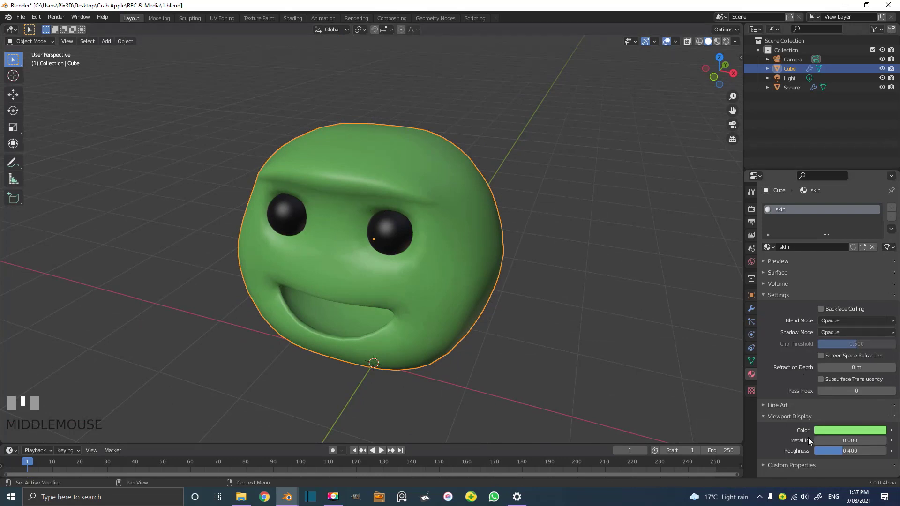
{"action": "middle_click_drag", "start_coordinate": [372, 175], "coordinate": [553, 131]}
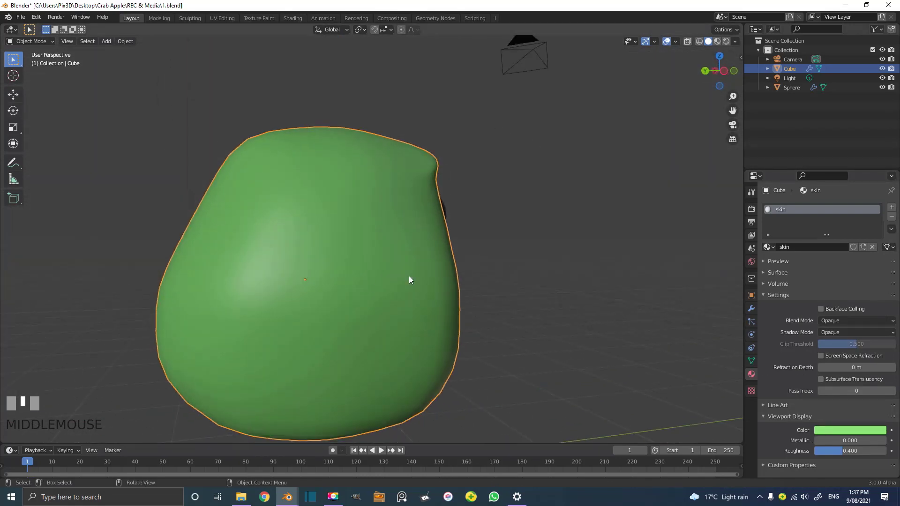
{"action": "middle_click_drag", "start_coordinate": [409, 279], "coordinate": [386, 281]}
{"action": "scroll", "coordinate": [386, 281], "scroll_direction": "up", "scroll_amount": 2}
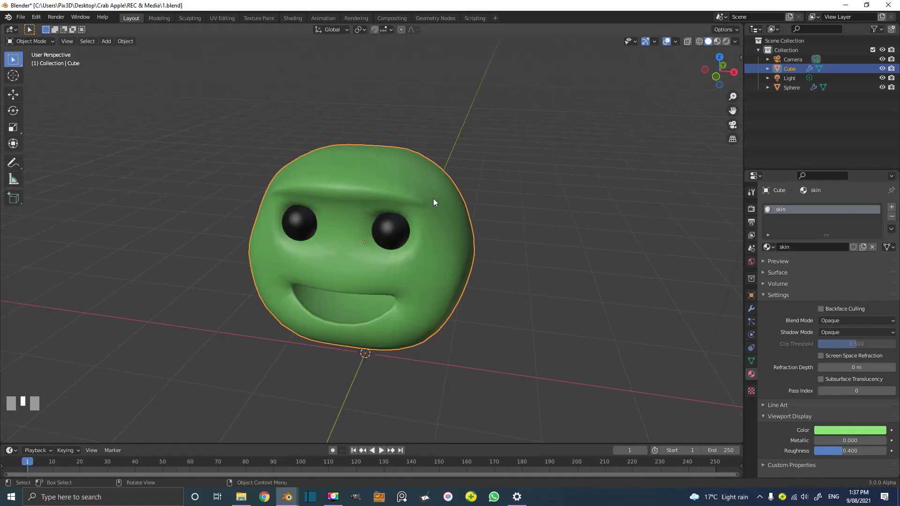
Add a second material to the head and name it mouth.
{"action": "left_click", "coordinate": [891, 207]}
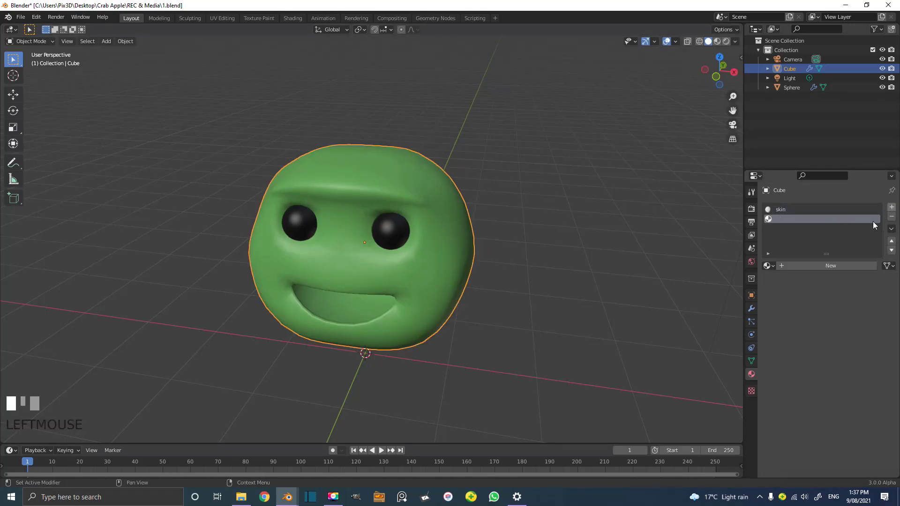
{"action": "left_click", "coordinate": [834, 266]}
{"action": "double_click", "coordinate": [805, 265]}
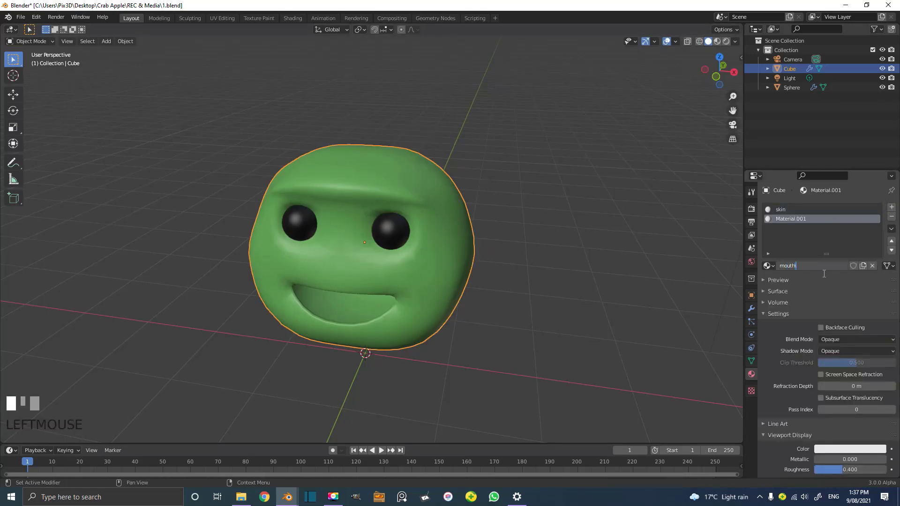
{"action": "key", "text": "Return"}
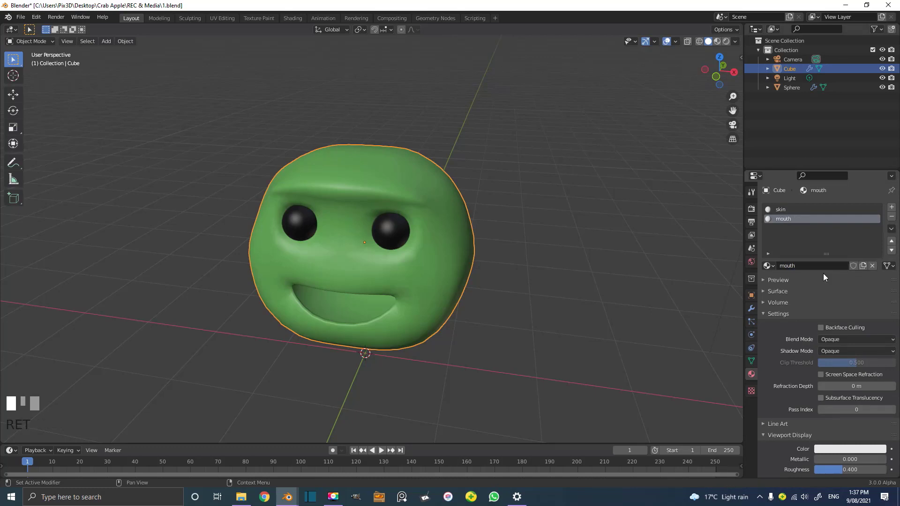
Set the mouth material's viewport display colour to a pinkish red.
{"action": "left_click", "coordinate": [849, 449]}
{"action": "left_click", "coordinate": [841, 375]}
{"action": "scroll", "coordinate": [410, 256], "scroll_direction": "up", "scroll_amount": 3}
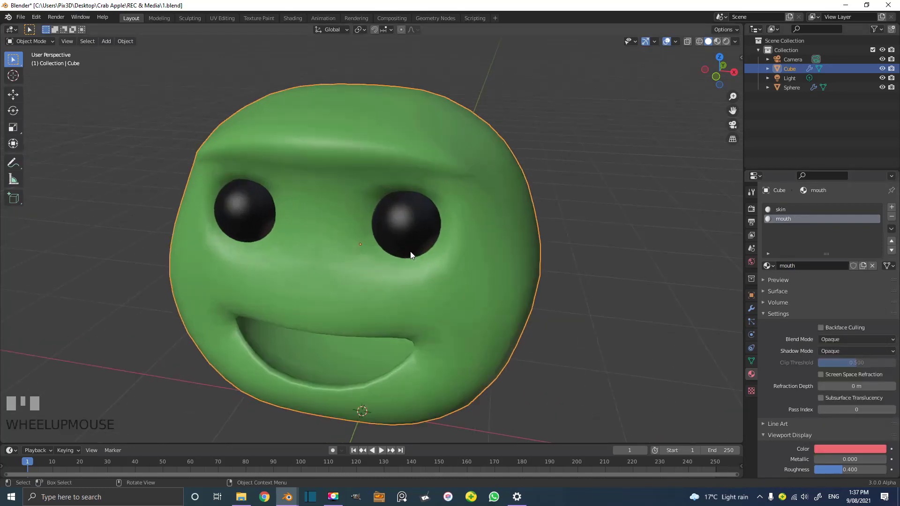
Show the head mesh in wireframe for editing and select an edge loop inside the mouth cavity.
{"action": "key", "text": "Tab"}
{"action": "middle_click_drag", "start_coordinate": [410, 255], "coordinate": [448, 232]}
{"action": "key", "text": "z"}
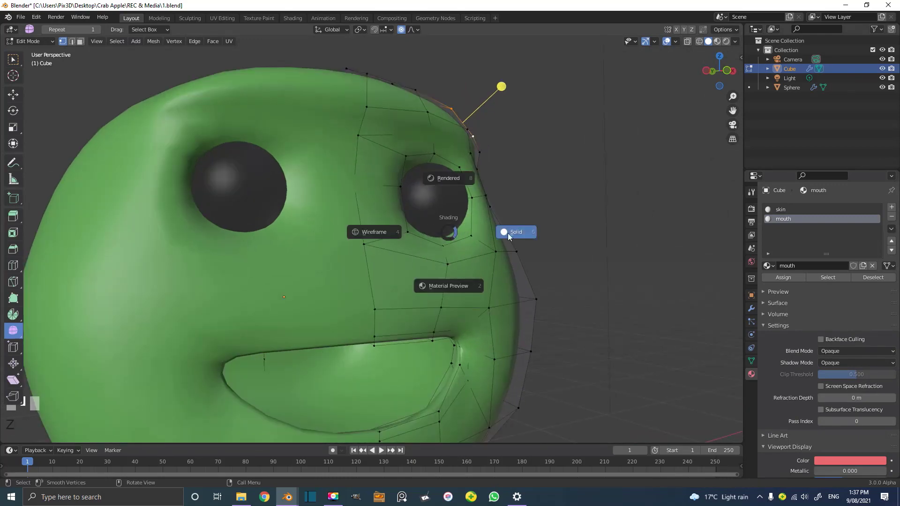
{"action": "left_click", "coordinate": [510, 236]}
{"action": "middle_click_drag", "start_coordinate": [509, 236], "coordinate": [413, 281]}
{"action": "scroll", "coordinate": [412, 281], "scroll_direction": "down", "scroll_amount": 2}
{"action": "key", "text": "z"}
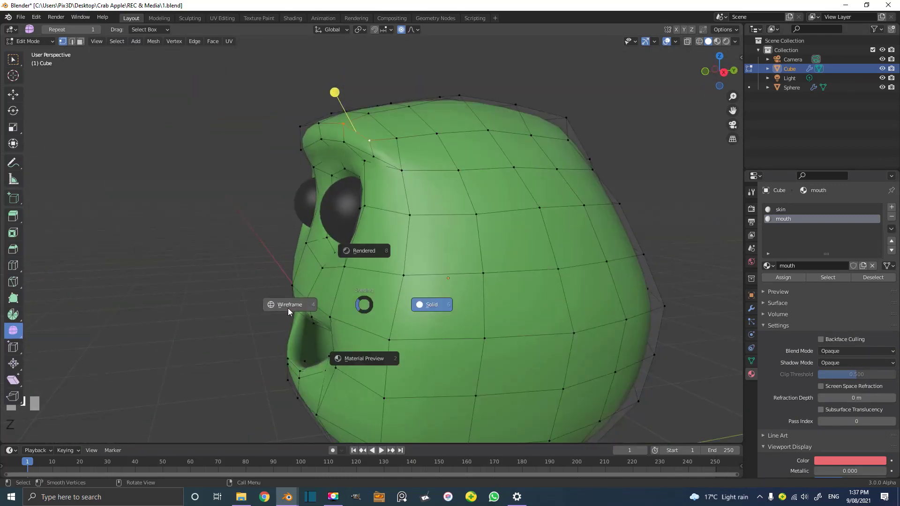
{"action": "left_click", "coordinate": [288, 311]}
{"action": "middle_click_drag", "start_coordinate": [289, 312], "coordinate": [486, 245], "text": "shift"}
{"action": "scroll", "coordinate": [498, 241], "scroll_direction": "up", "scroll_amount": 3}
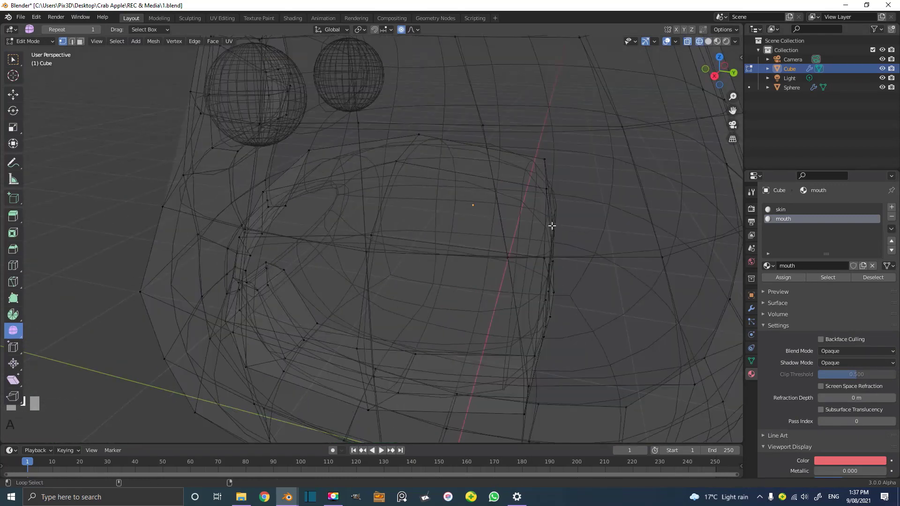
{"action": "left_click", "coordinate": [407, 147], "text": "alt"}
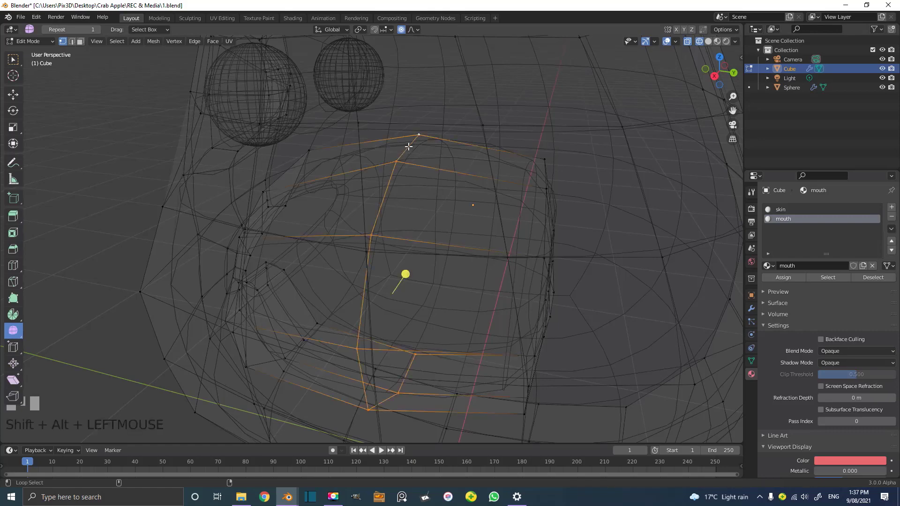
Grow the selection three times from the loop to cover the mouth cavity.
{"action": "middle_click_drag", "start_coordinate": [407, 147], "coordinate": [325, 186]}
{"action": "middle_click_drag", "start_coordinate": [300, 370], "coordinate": [352, 367]}
{"action": "key", "text": "ctrl+KP_Add"}
{"action": "key", "text": "ctrl+KP_Add"}
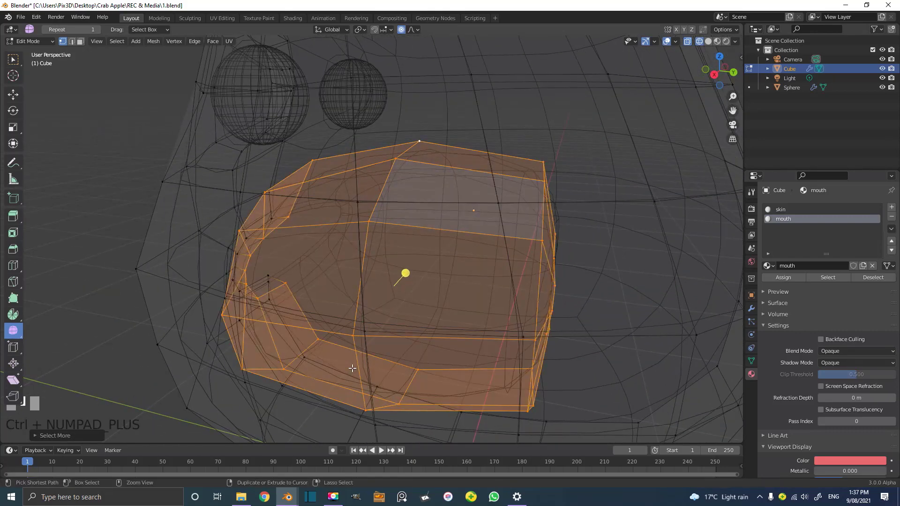
{"action": "key", "text": "ctrl+KP_Add"}
Return to solid shading, shrink the selection by one step to the inner mouth faces and assign the mouth material to them.
{"action": "key", "text": "z"}
{"action": "left_click", "coordinate": [419, 380]}
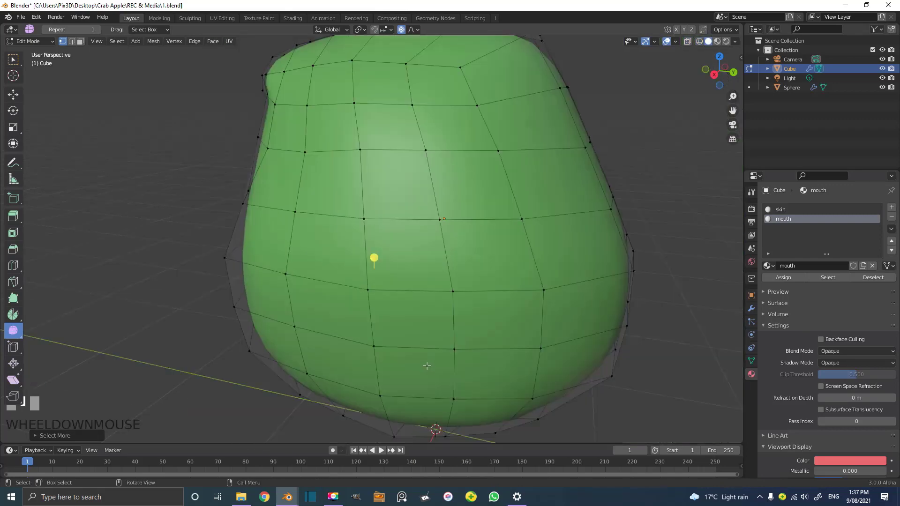
{"action": "middle_click_drag", "start_coordinate": [419, 385], "coordinate": [531, 271]}
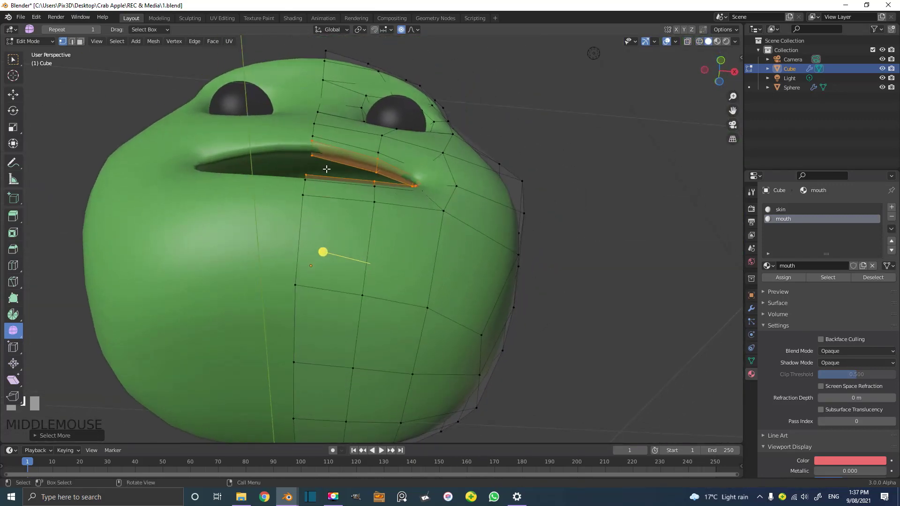
{"action": "key", "text": "ctrl+KP_Subtract"}
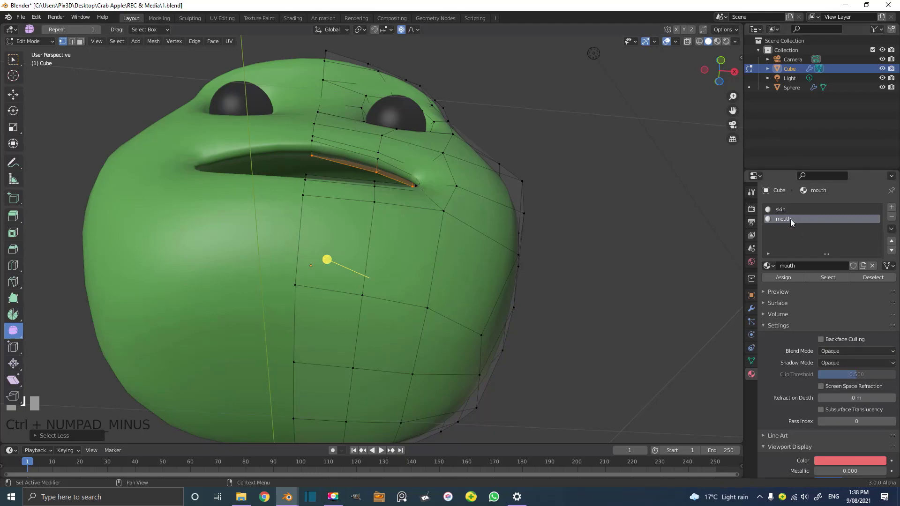
{"action": "left_click", "coordinate": [783, 277]}
{"action": "middle_click_drag", "start_coordinate": [413, 235], "coordinate": [302, 205]}
{"action": "key", "text": "Tab"}
{"action": "middle_click_drag", "start_coordinate": [259, 284], "coordinate": [383, 253]}
{"action": "scroll", "coordinate": [301, 267], "scroll_direction": "down", "scroll_amount": 3}
{"action": "key", "text": "KP_1"}
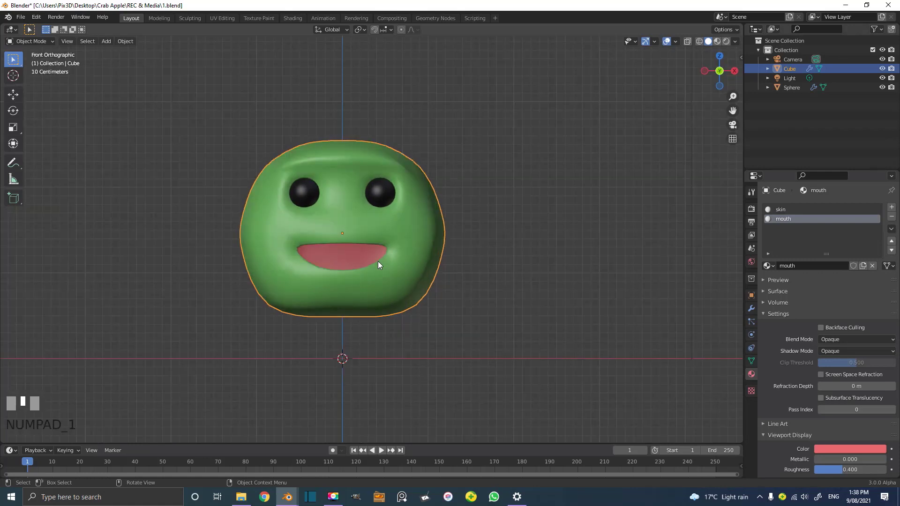
{"action": "key", "text": "alt+a"}
{"action": "scroll", "coordinate": [392, 258], "scroll_direction": "up", "scroll_amount": 2}
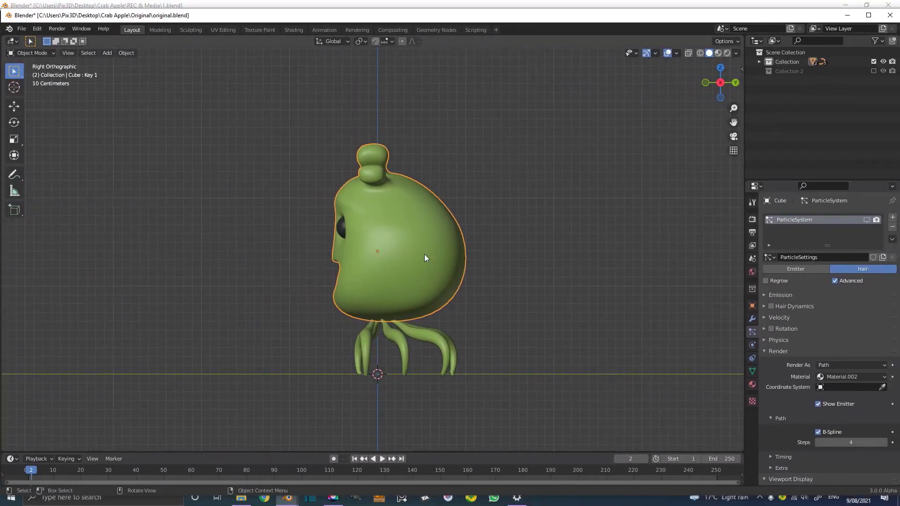
Examine the head stalks on the finished reference character in original.blend from the front and sides.
{"action": "middle_click_drag", "start_coordinate": [424, 254], "coordinate": [566, 235]}
{"action": "scroll", "coordinate": [375, 109], "scroll_direction": "up", "scroll_amount": 3}
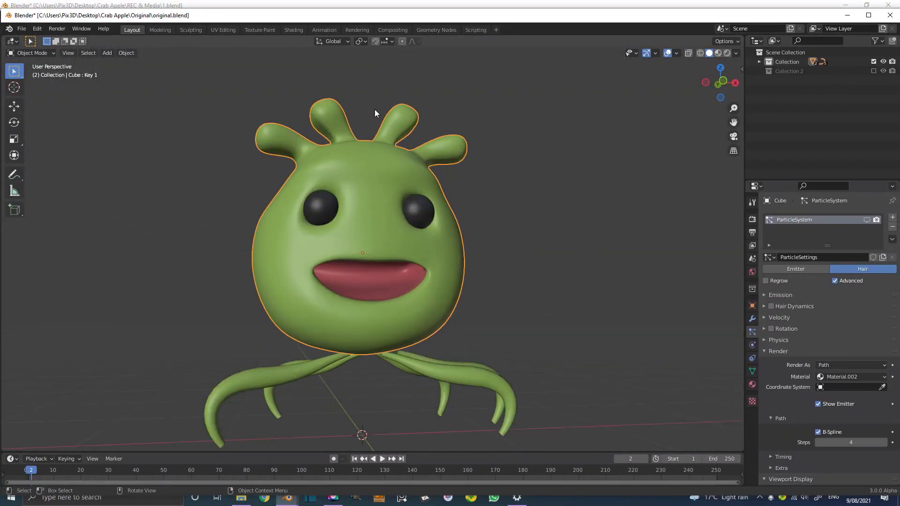
{"action": "middle_click_drag", "start_coordinate": [480, 94], "coordinate": [591, 181]}
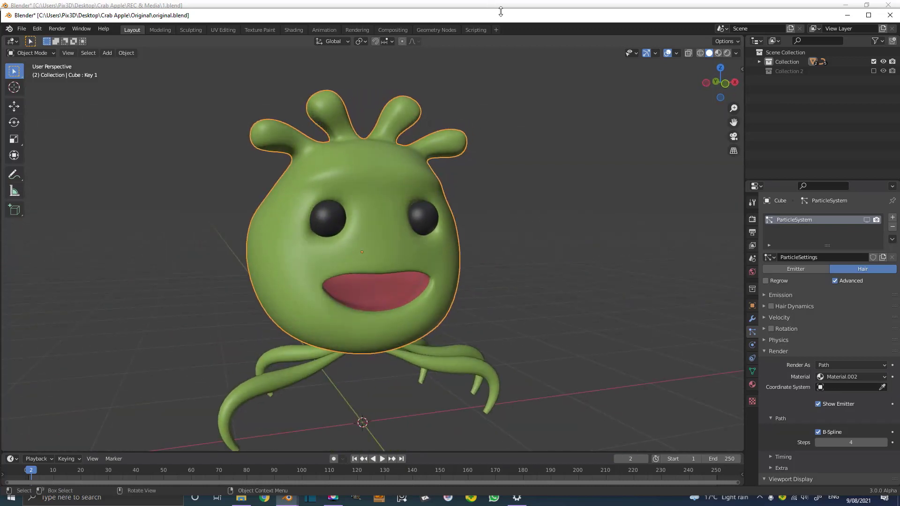
{"action": "left_click", "coordinate": [847, 15]}
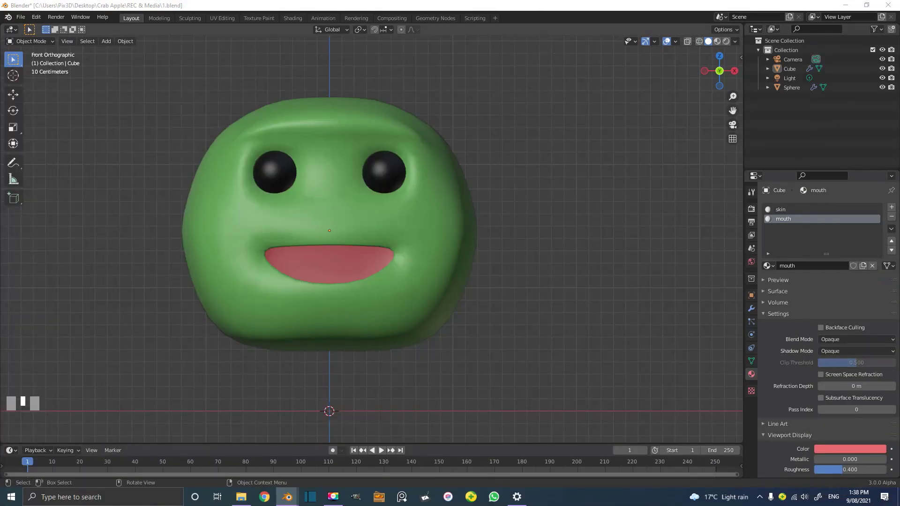
Edit the head mesh in face select mode with proportional editing turned off.
{"action": "left_click", "coordinate": [421, 125]}
{"action": "key", "text": "Tab"}
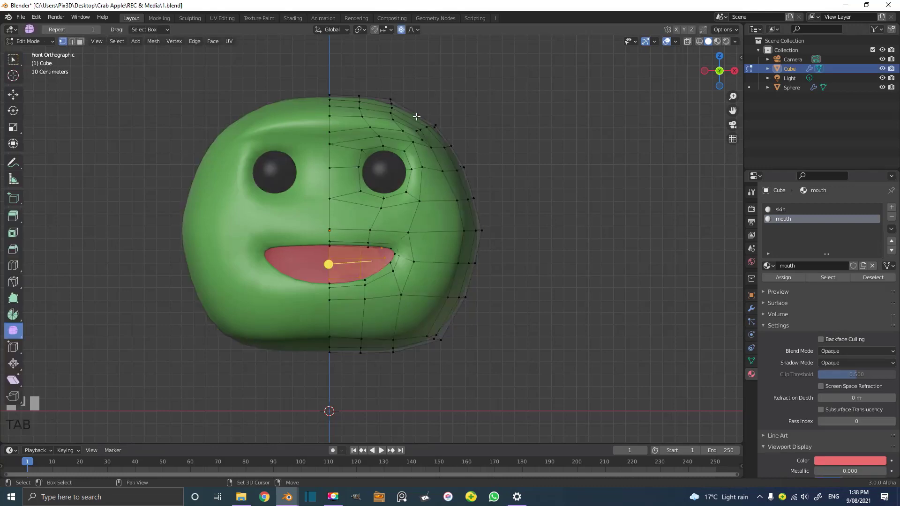
{"action": "middle_click_drag", "start_coordinate": [423, 126], "coordinate": [300, 140], "text": "shift"}
{"action": "left_click", "coordinate": [395, 89]}
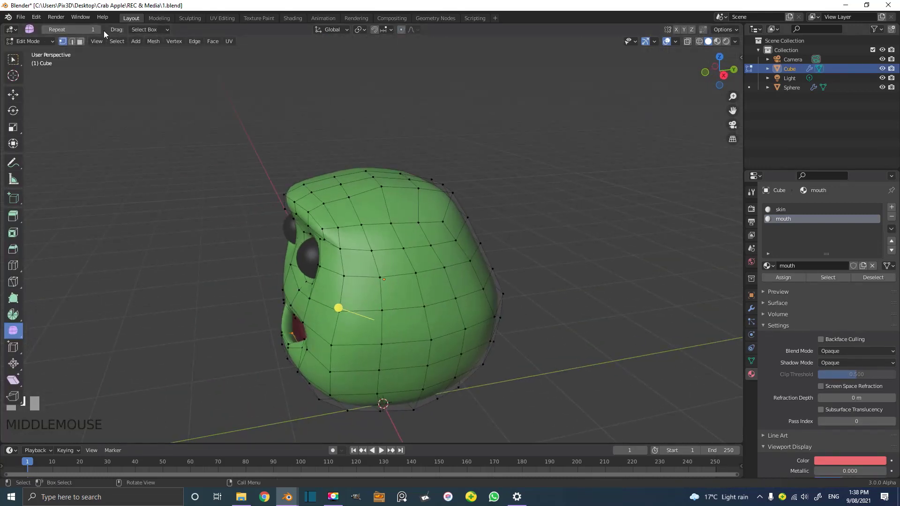
{"action": "left_click", "coordinate": [80, 41]}
Extrude a face on top of the head near the centre line to start the inner stalk, and tilt its end outward.
{"action": "middle_click_drag", "start_coordinate": [373, 213], "coordinate": [446, 324]}
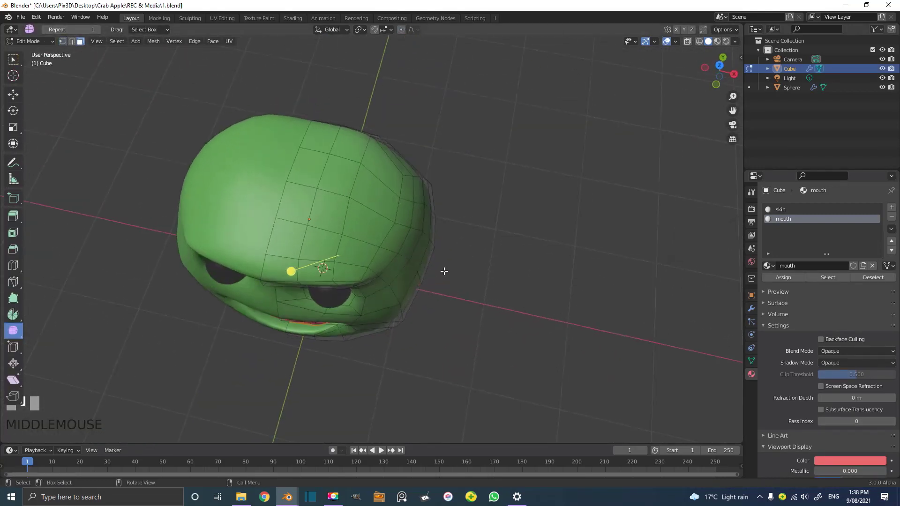
{"action": "scroll", "coordinate": [445, 324], "scroll_direction": "up", "scroll_amount": 3}
{"action": "left_click", "coordinate": [319, 188]}
{"action": "middle_click_drag", "start_coordinate": [318, 187], "coordinate": [288, 198]}
{"action": "key", "text": "KP_1"}
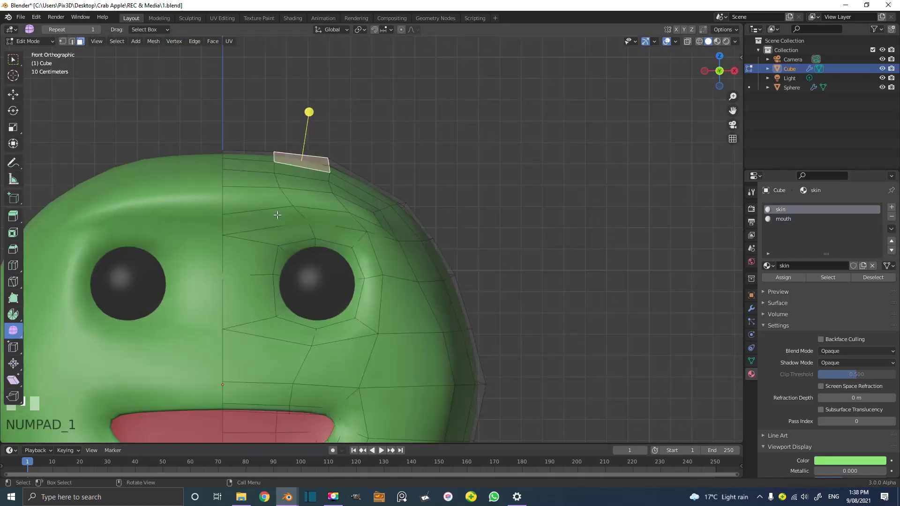
{"action": "key", "text": "e"}
{"action": "left_click", "coordinate": [342, 190]}
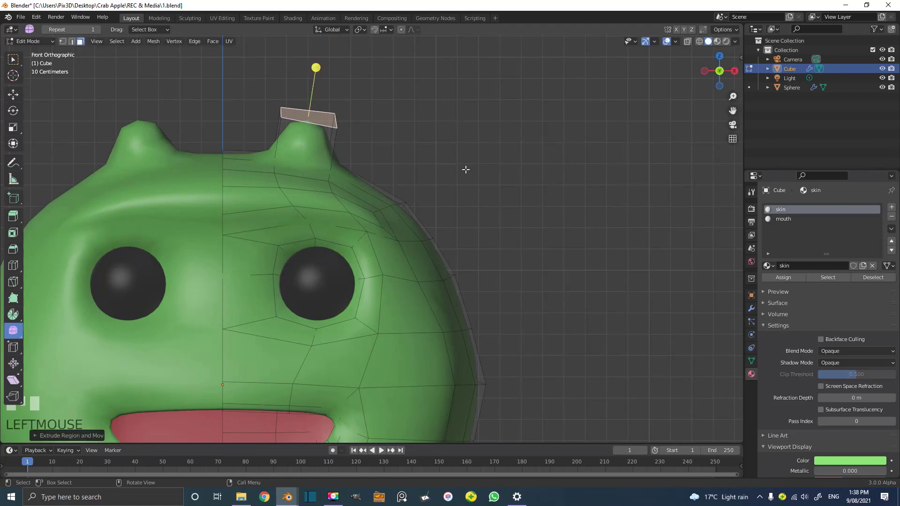
{"action": "key", "text": "r"}
{"action": "left_click", "coordinate": [452, 206]}
Form the inner stalk's rounded knob by extruding its tip, enlarging it about 1.9 times, extruding again and narrowing the end.
{"action": "scroll", "coordinate": [328, 262], "scroll_direction": "down", "scroll_amount": 3}
{"action": "key", "text": "e"}
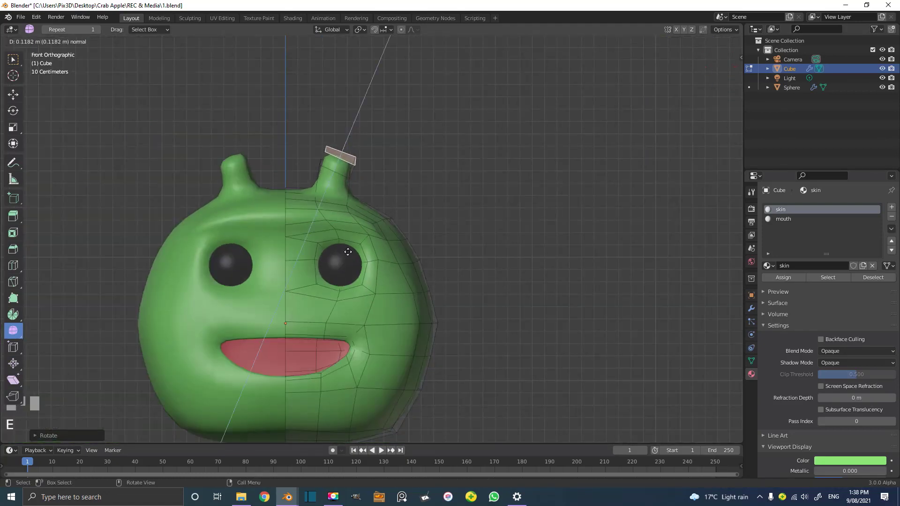
{"action": "left_click", "coordinate": [361, 98]}
{"action": "key", "text": "s"}
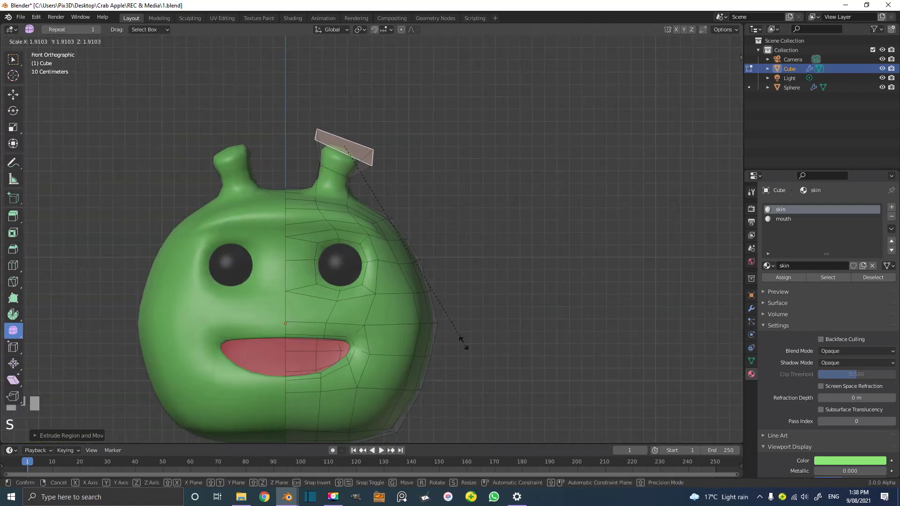
{"action": "left_click", "coordinate": [463, 345]}
{"action": "key", "text": "e"}
{"action": "left_click", "coordinate": [425, 281]}
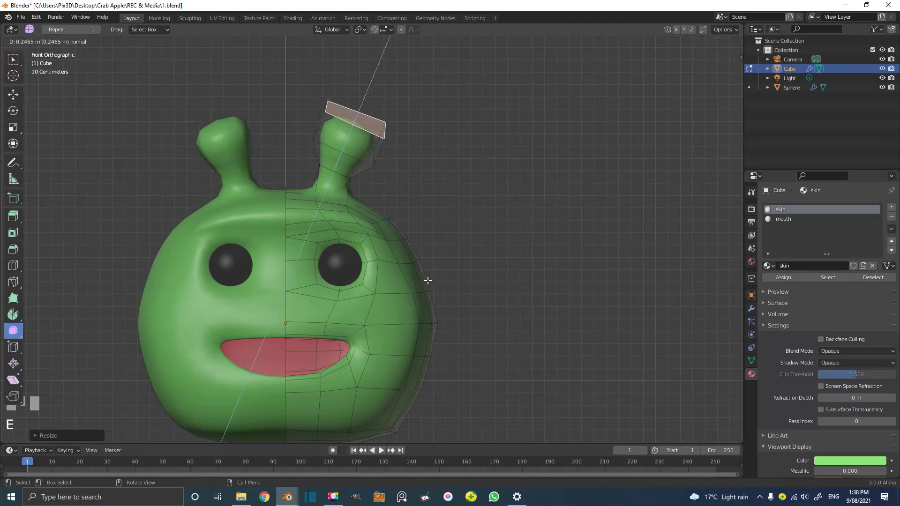
{"action": "key", "text": "s"}
{"action": "left_click", "coordinate": [478, 242]}
Enlarge a face on the upper side of the head and extrude it into an outer stalk base, adjusting its end's angle and position.
{"action": "middle_click_drag", "start_coordinate": [367, 169], "coordinate": [400, 237]}
{"action": "left_click", "coordinate": [395, 227]}
{"action": "key", "text": "s"}
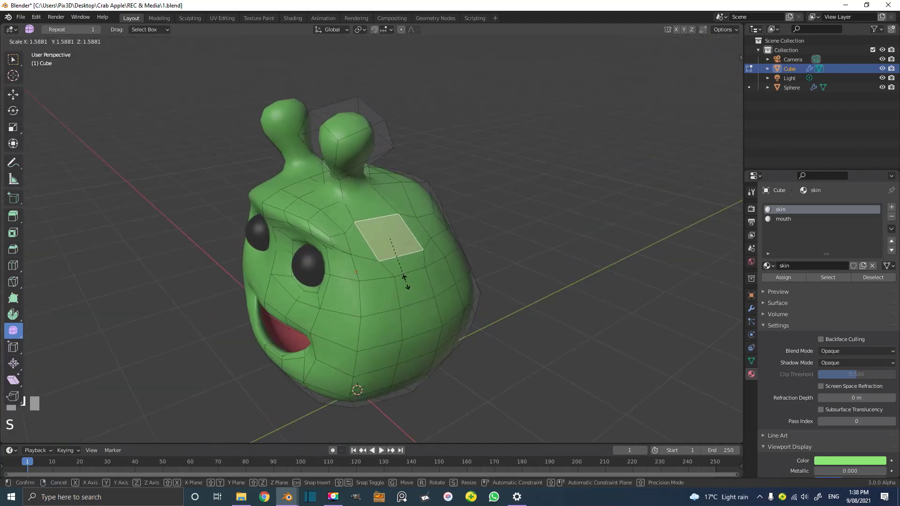
{"action": "left_click", "coordinate": [377, 260]}
{"action": "key", "text": "KP_1"}
{"action": "key", "text": "e"}
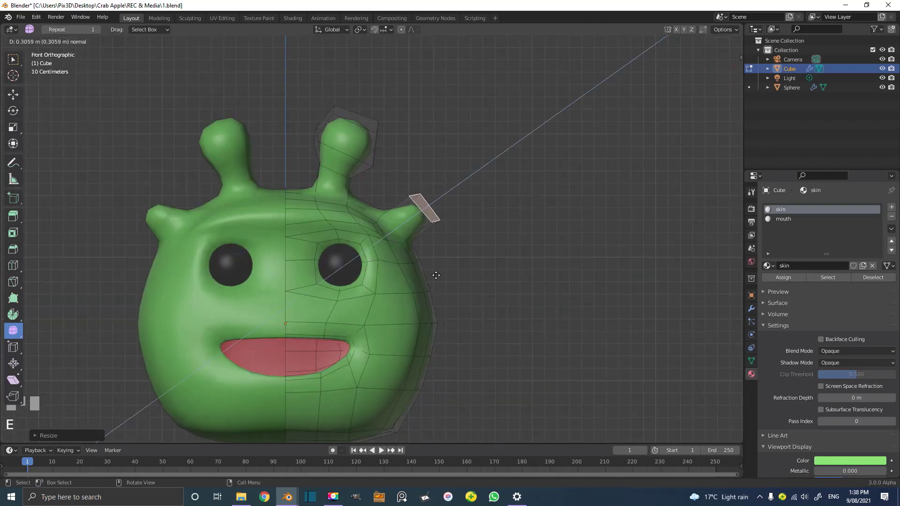
{"action": "left_click", "coordinate": [430, 277]}
{"action": "key", "text": "r"}
{"action": "left_click", "coordinate": [518, 282]}
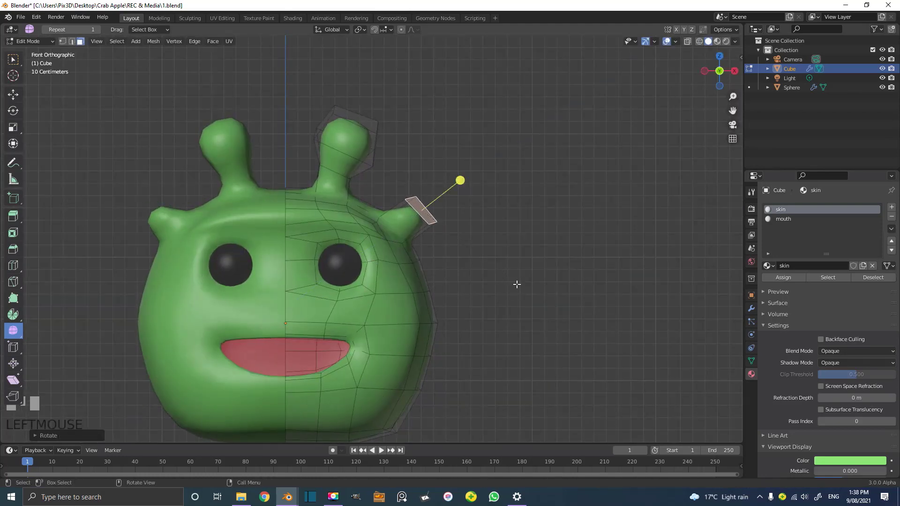
{"action": "key", "text": "g"}
{"action": "left_click", "coordinate": [508, 276]}
Lengthen the outer stalk and form its knob by extruding and widening the tip, extruding again and scaling the end to about 0.58.
{"action": "key", "text": "e"}
{"action": "left_click", "coordinate": [528, 256]}
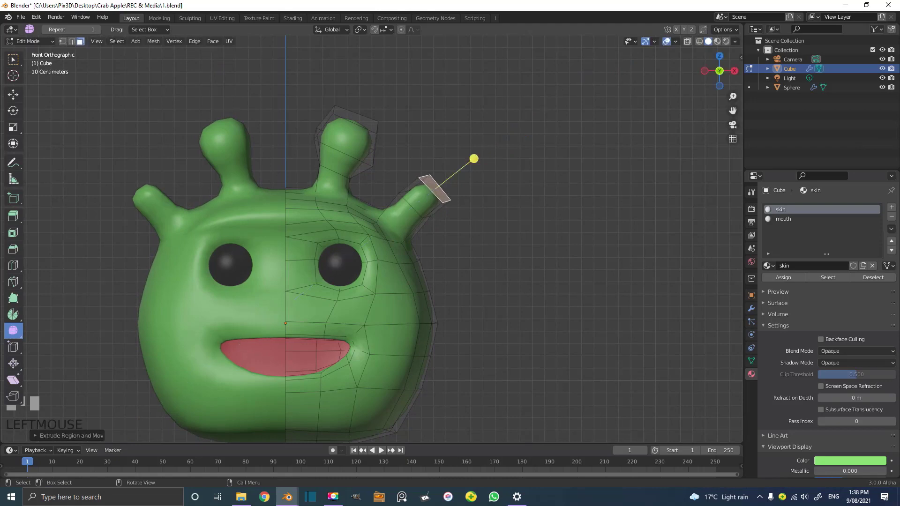
{"action": "key", "text": "s"}
{"action": "left_click", "coordinate": [546, 418]}
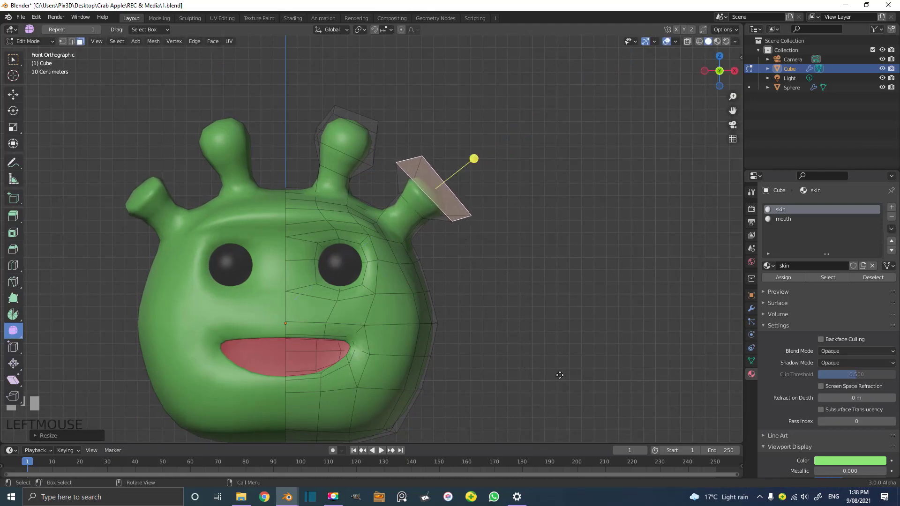
{"action": "key", "text": "e"}
{"action": "left_click", "coordinate": [571, 360]}
{"action": "key", "text": "s"}
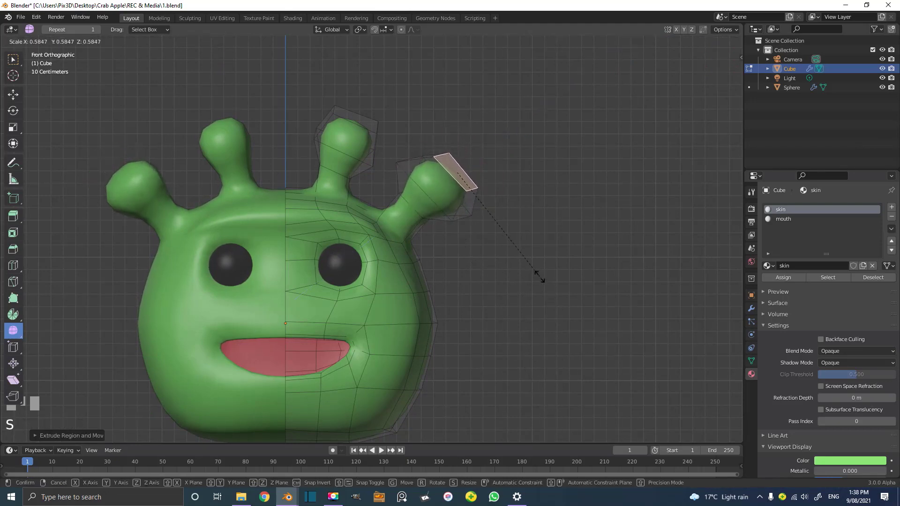
{"action": "left_click", "coordinate": [539, 275]}
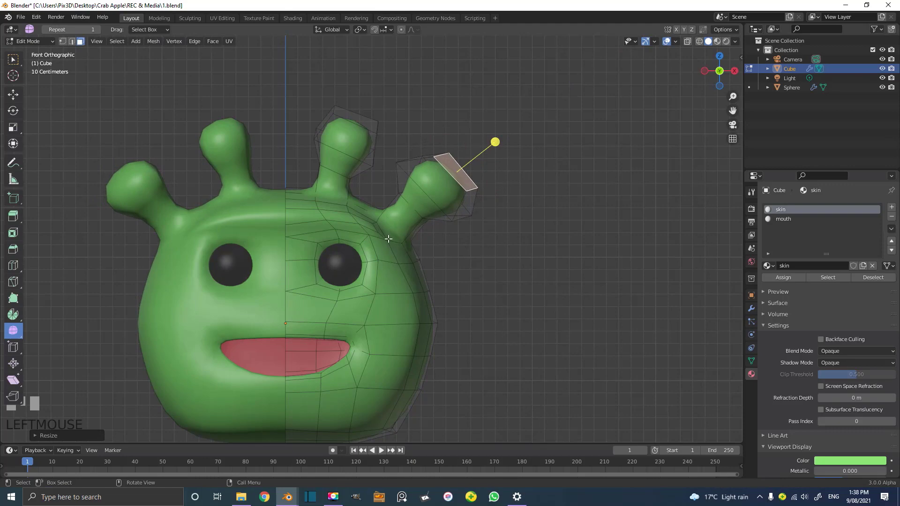
Select the end faces of the inner and outer stalks and grow the selection twice to cover both stalks.
{"action": "middle_click_drag", "start_coordinate": [416, 212], "coordinate": [320, 199]}
{"action": "scroll", "coordinate": [320, 199], "scroll_direction": "up", "scroll_amount": 3}
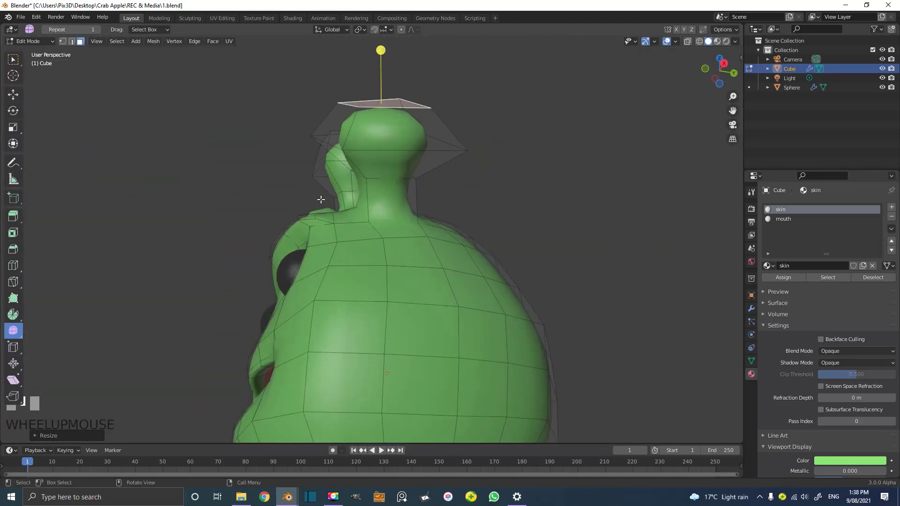
{"action": "middle_click_drag", "start_coordinate": [440, 161], "coordinate": [373, 125]}
{"action": "left_click", "coordinate": [347, 152]}
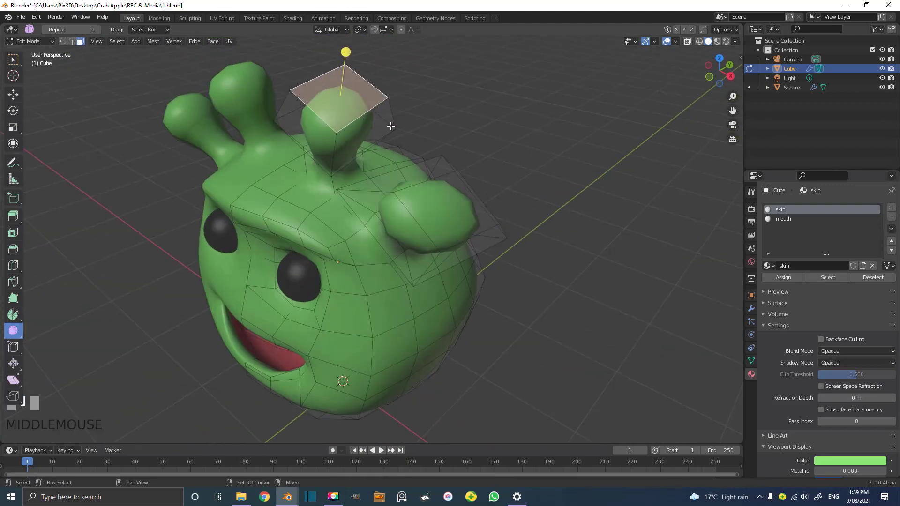
{"action": "middle_click_drag", "start_coordinate": [374, 45], "coordinate": [445, 185]}
{"action": "middle_click_drag", "start_coordinate": [538, 152], "coordinate": [460, 205]}
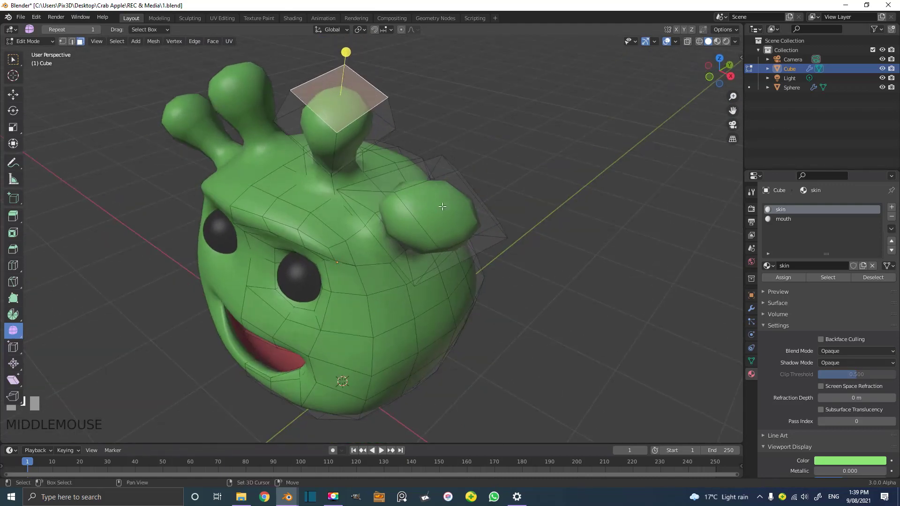
{"action": "left_click", "coordinate": [460, 206], "text": "shift"}
{"action": "key", "text": "ctrl+KP_Add"}
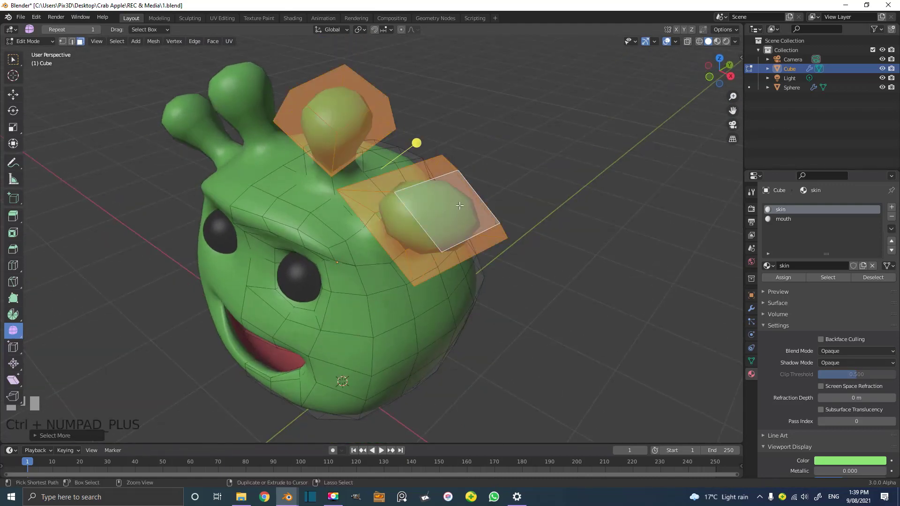
{"action": "key", "text": "ctrl+KP_Add"}
Smooth the selected stalk vertices slightly, leave mesh editing and check the deselected head from the front.
{"action": "middle_click_drag", "start_coordinate": [331, 248], "coordinate": [368, 215]}
{"action": "mouse_move", "coordinate": [413, 126]}
{"action": "left_mouse_down"}
{"action": "mouse_move", "coordinate": [424, 127]}
{"action": "mouse_move", "coordinate": [411, 127]}
{"action": "left_mouse_up"}
{"action": "middle_click_drag", "start_coordinate": [411, 127], "coordinate": [402, 223]}
{"action": "key", "text": "Tab"}
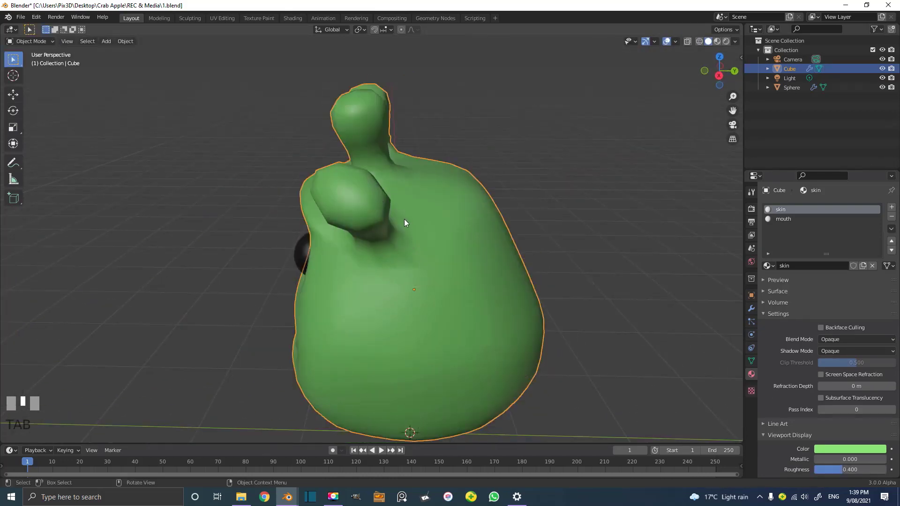
{"action": "key", "text": "KP_1"}
{"action": "scroll", "coordinate": [272, 225], "scroll_direction": "down", "scroll_amount": 3}
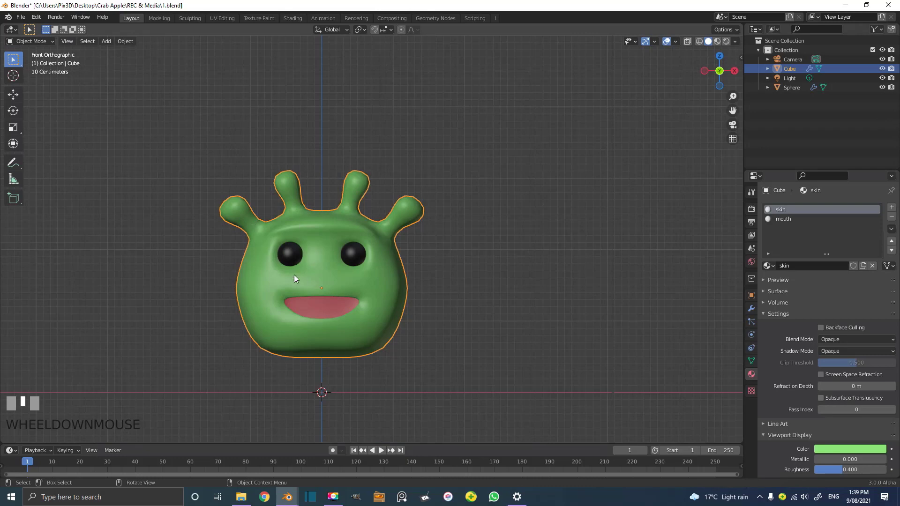
{"action": "key", "text": "alt+a"}
{"action": "scroll", "coordinate": [361, 254], "scroll_direction": "up", "scroll_amount": 3}
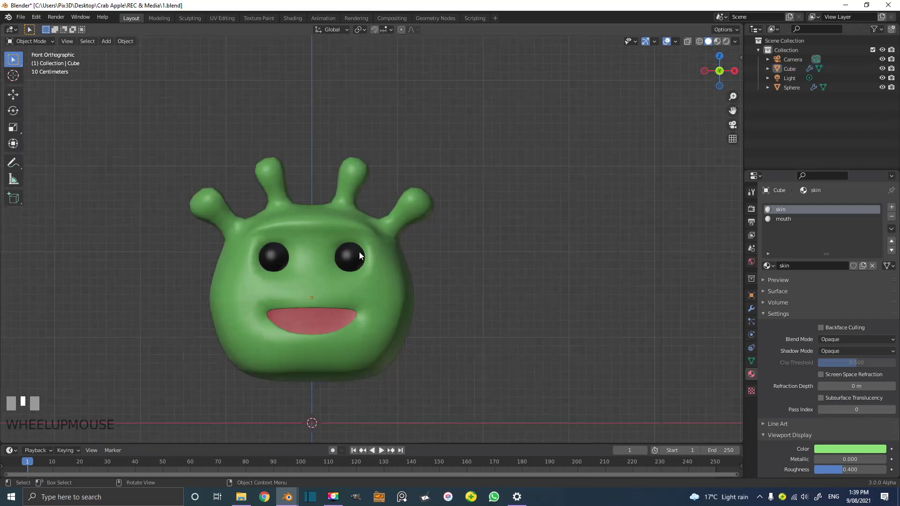
Add a mesh cube to the scene as the starting shape for the tongue.
{"action": "middle_click_drag", "start_coordinate": [393, 276], "coordinate": [454, 189], "text": "shift"}
{"action": "scroll", "coordinate": [439, 211], "scroll_direction": "up", "scroll_amount": 2}
{"action": "scroll", "coordinate": [367, 285], "scroll_direction": "down", "scroll_amount": 2}
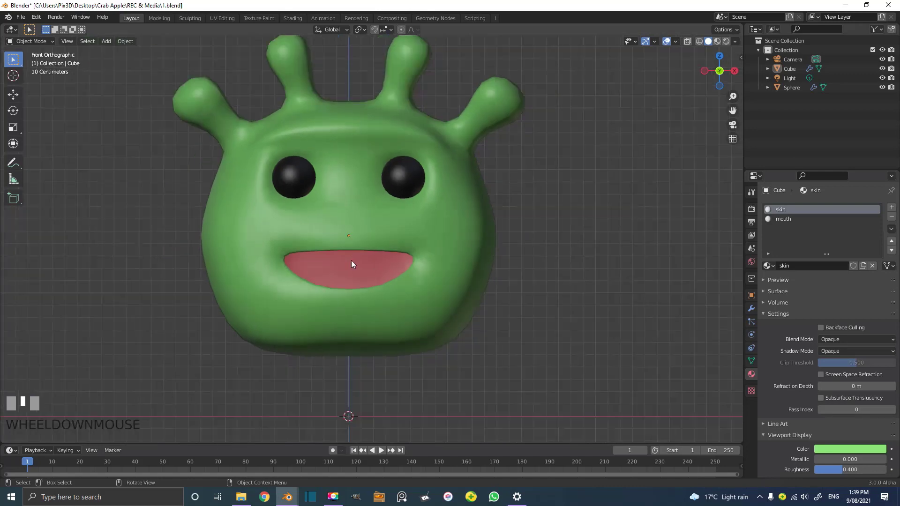
{"action": "key", "text": "shift+a"}
{"action": "mouse_move", "coordinate": [375, 220]}
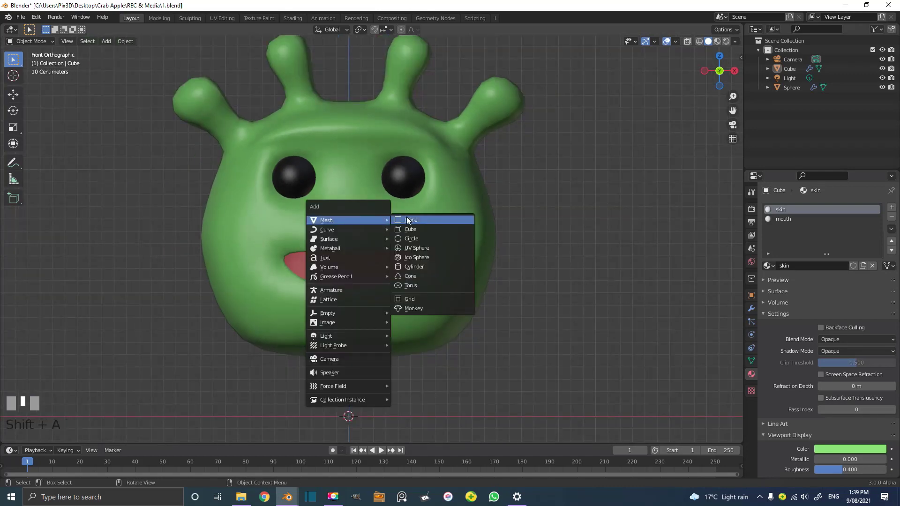
{"action": "left_click", "coordinate": [427, 229]}
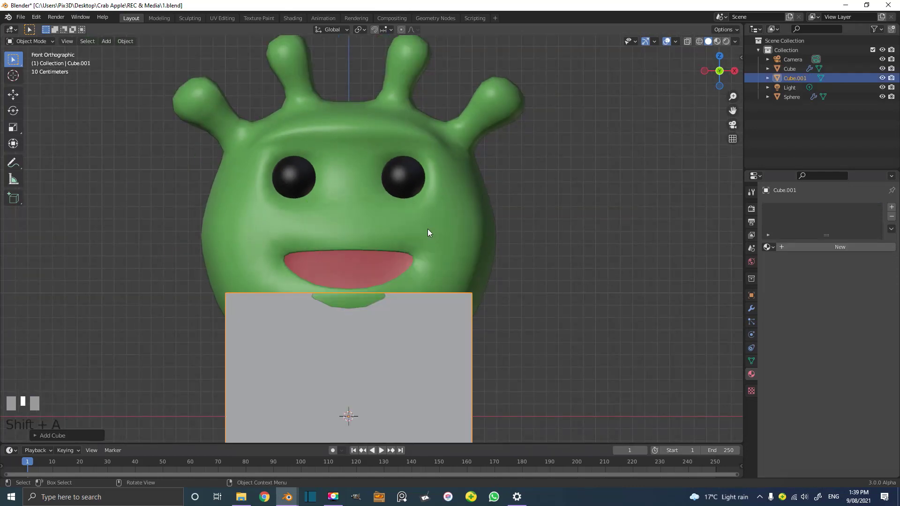
Create a new material named TONGUE on the cube and set its viewport display color to red.
{"action": "scroll", "coordinate": [418, 253], "scroll_direction": "down", "scroll_amount": 4}
{"action": "middle_click_drag", "start_coordinate": [417, 254], "coordinate": [412, 293], "text": "shift"}
{"action": "scroll", "coordinate": [483, 349], "scroll_direction": "up", "scroll_amount": 1}
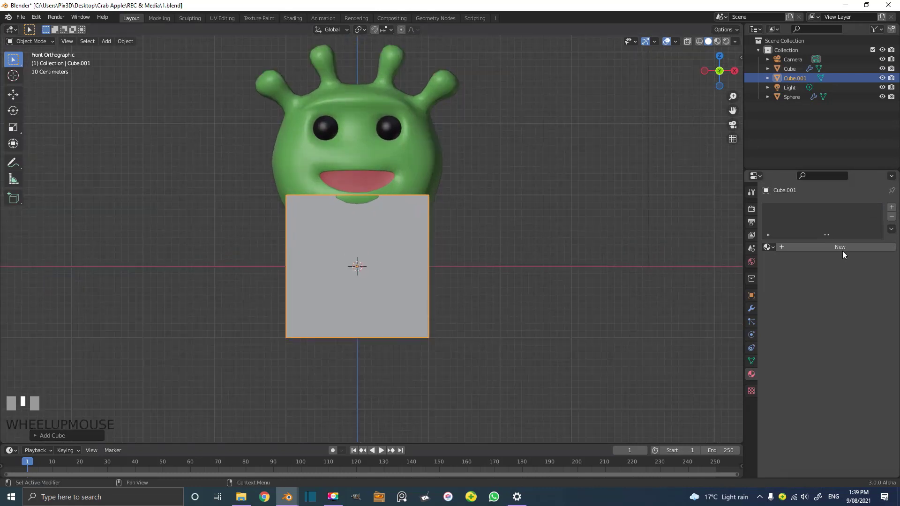
{"action": "left_click", "coordinate": [831, 248]}
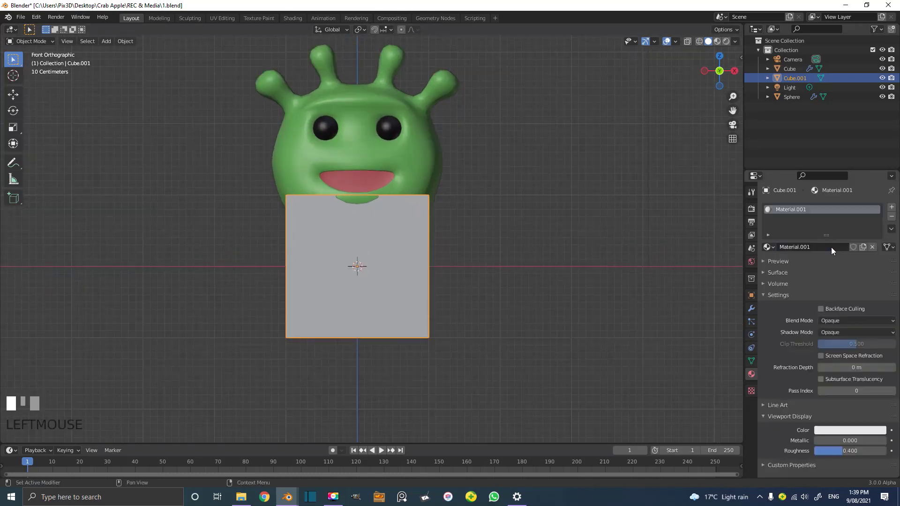
{"action": "left_click", "coordinate": [824, 249]}
{"action": "type", "text": "TONGUE"}
{"action": "key", "text": "Return"}
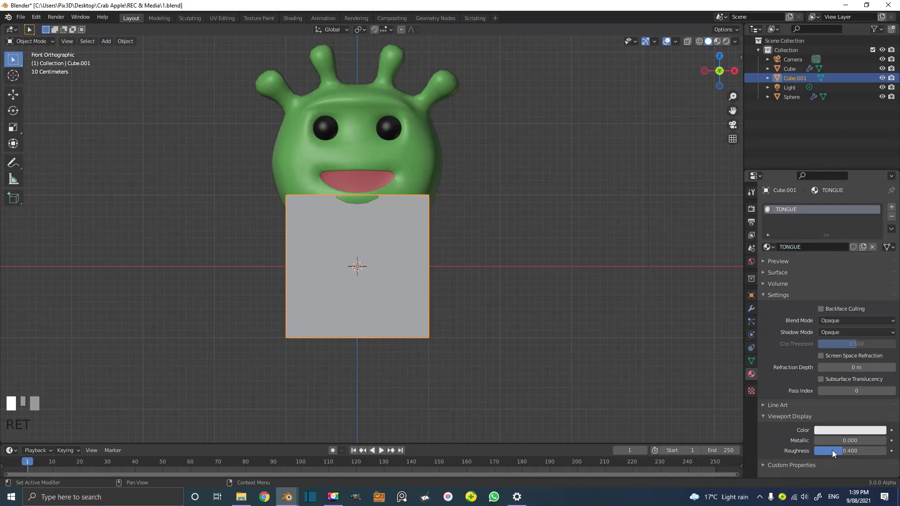
{"action": "left_click", "coordinate": [833, 429]}
{"action": "left_click", "coordinate": [844, 347]}
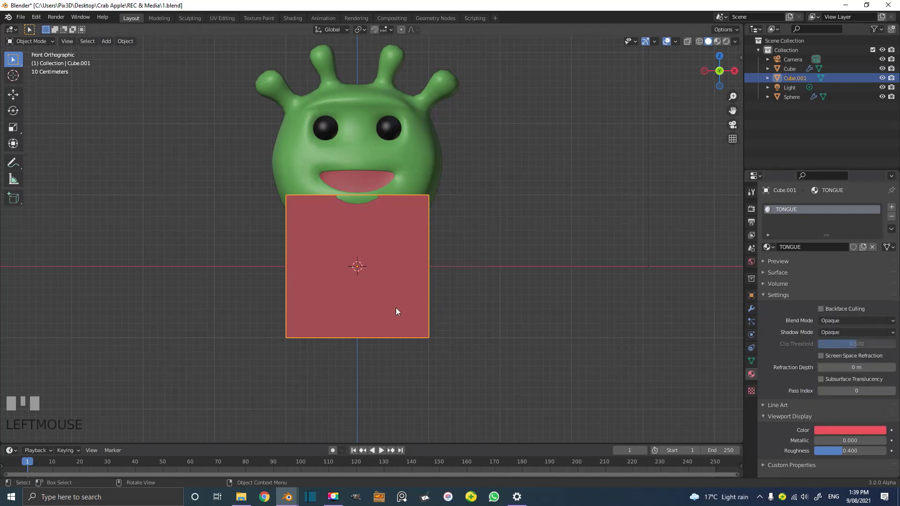
Flatten the cube along Z to about 0.36, raise it about 1.09 m to the mouth and scale it to about 0.38.
{"action": "scroll", "coordinate": [582, 381], "scroll_direction": "up", "scroll_amount": 3}
{"action": "key", "text": "s"}
{"action": "key", "text": "z"}
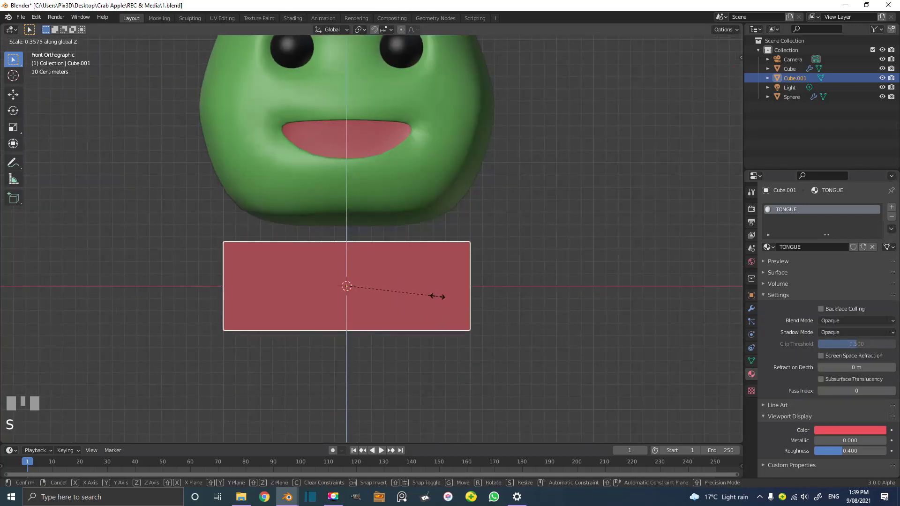
{"action": "left_click", "coordinate": [433, 297]}
{"action": "key", "text": "g"}
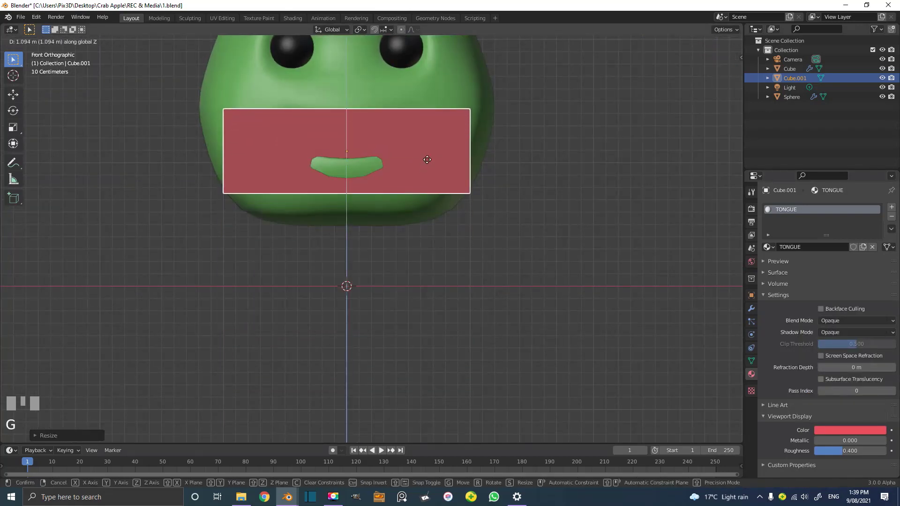
{"action": "left_click", "coordinate": [426, 157]}
{"action": "scroll", "coordinate": [569, 221], "scroll_direction": "up", "scroll_amount": 2}
{"action": "key", "text": "s"}
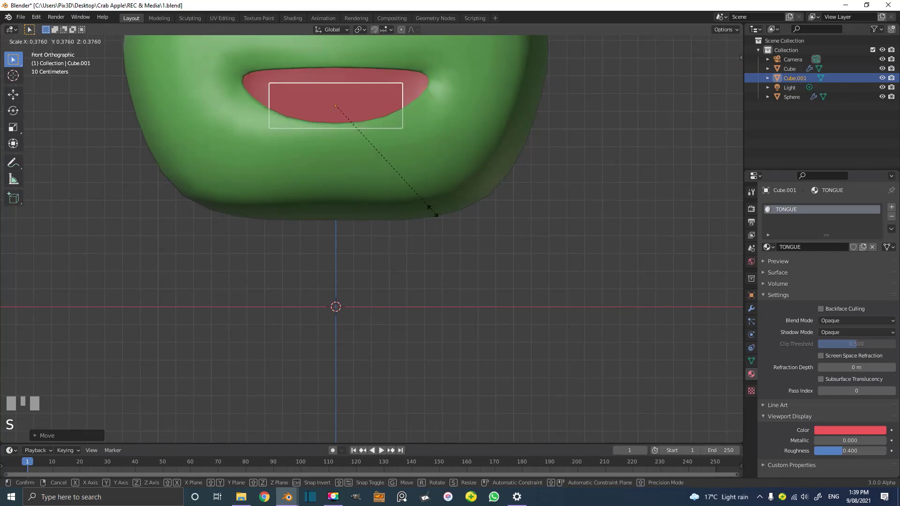
{"action": "left_click", "coordinate": [428, 206]}
Add a Subdivision Surface modifier to the tongue with the viewport level set to 2.
{"action": "middle_click_drag", "start_coordinate": [428, 207], "coordinate": [356, 209]}
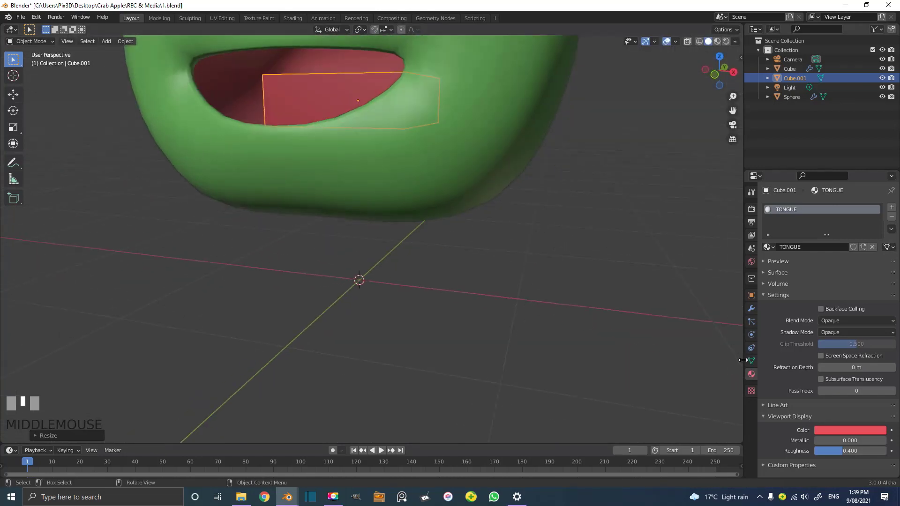
{"action": "left_click", "coordinate": [752, 308]}
{"action": "left_click", "coordinate": [791, 209]}
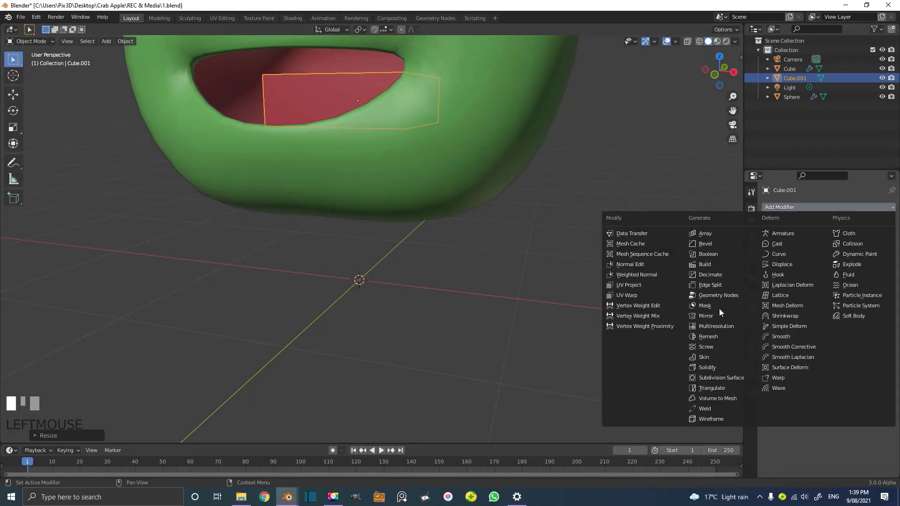
{"action": "left_click", "coordinate": [724, 376]}
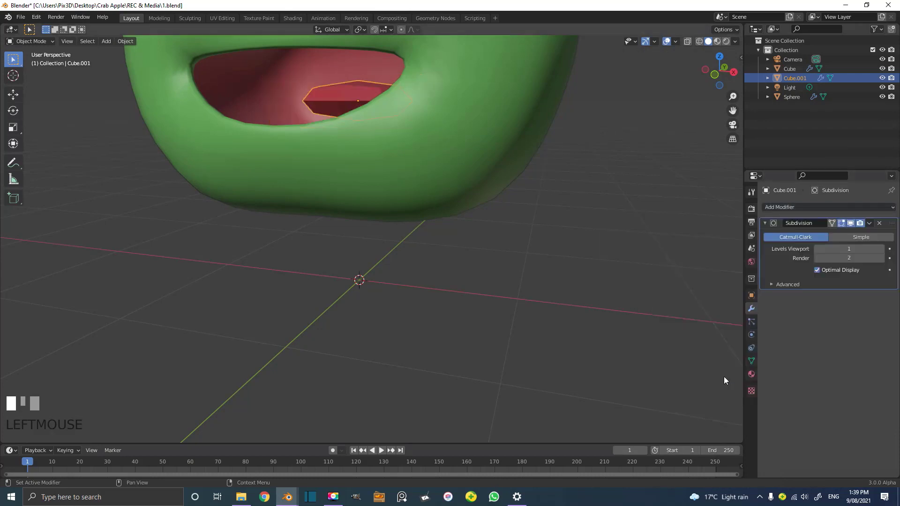
{"action": "left_click", "coordinate": [876, 249]}
Move the tongue forward along Y until it sits clear of the head in front of the mouth.
{"action": "middle_click_drag", "start_coordinate": [422, 234], "coordinate": [415, 178]}
{"action": "key", "text": "g"}
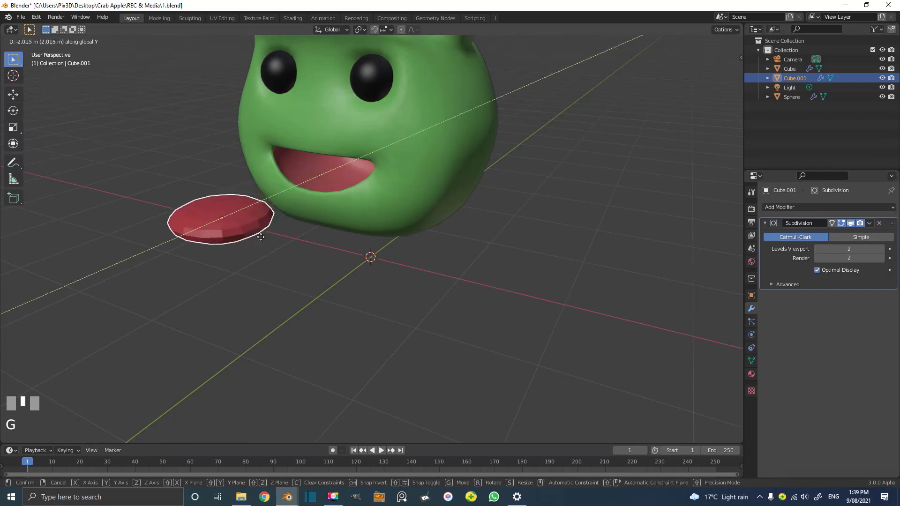
{"action": "left_click", "coordinate": [280, 230]}
{"action": "scroll", "coordinate": [250, 231], "scroll_direction": "up", "scroll_amount": 4}
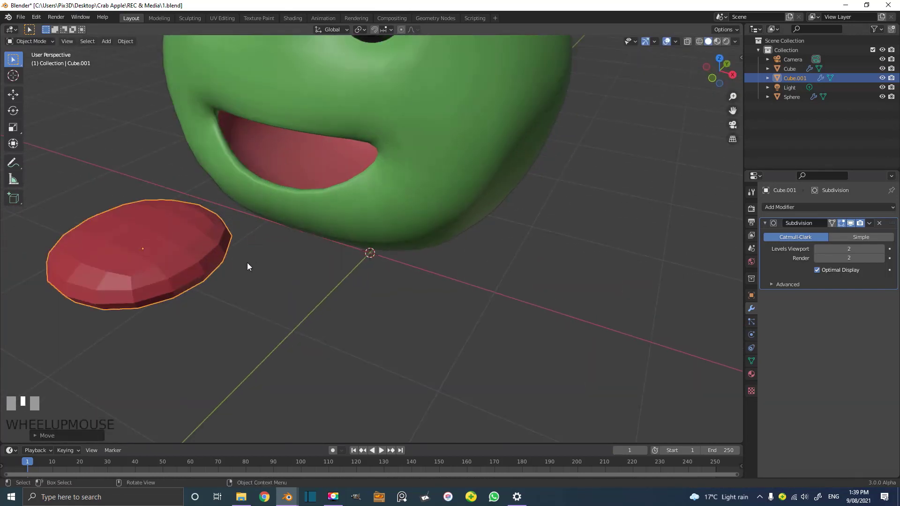
Edit the tongue mesh and add lengthwise loop cuts down its centre and midway across each half.
{"action": "key", "text": "Tab"}
{"action": "middle_click_drag", "start_coordinate": [247, 267], "coordinate": [420, 235], "text": "shift"}
{"action": "key", "text": "ctrl+r"}
{"action": "left_click", "coordinate": [392, 237]}
{"action": "right_click", "coordinate": [393, 238]}
{"action": "scroll", "coordinate": [462, 213], "scroll_direction": "up", "scroll_amount": 3}
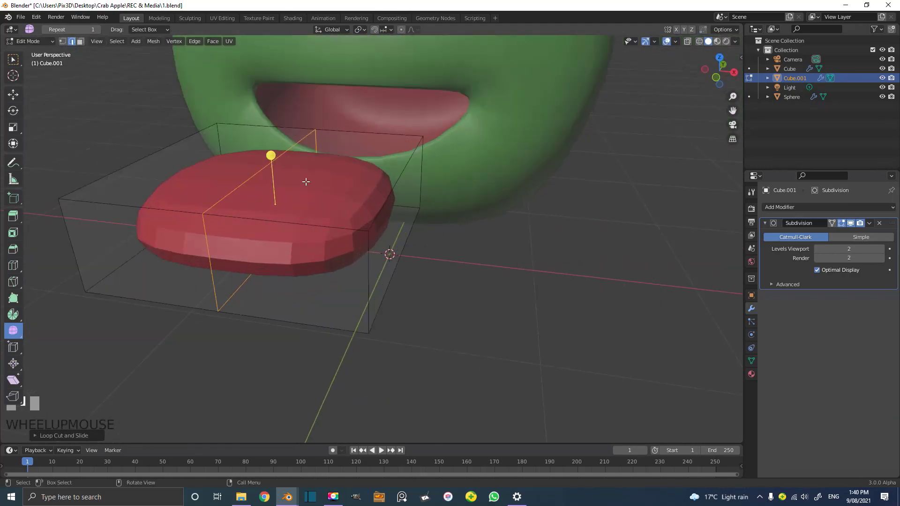
{"action": "middle_click_drag", "start_coordinate": [306, 182], "coordinate": [371, 211]}
{"action": "key", "text": "ctrl+r"}
{"action": "left_click", "coordinate": [404, 219]}
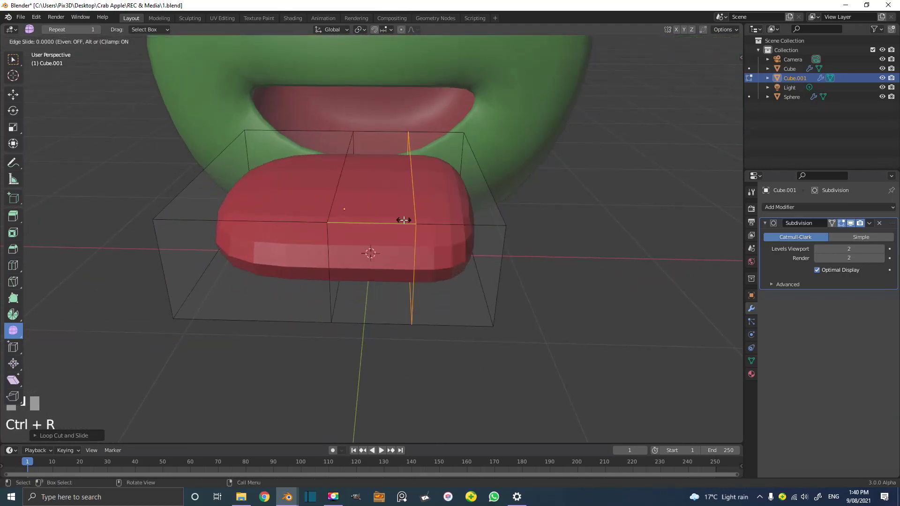
{"action": "right_click", "coordinate": [403, 220]}
Lower the tongue's top centre edge about 0.09 m along Z to form a groove.
{"action": "left_click", "coordinate": [341, 166]}
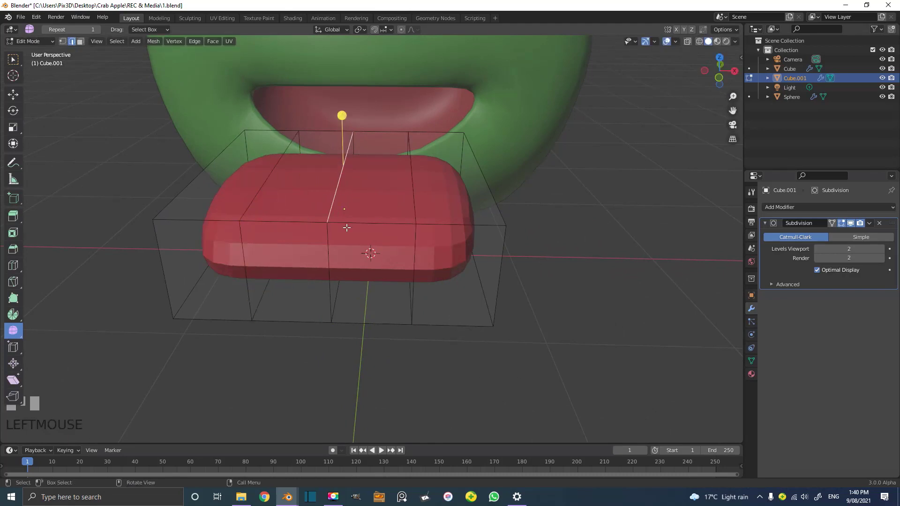
{"action": "key", "text": "g"}
{"action": "key", "text": "z"}
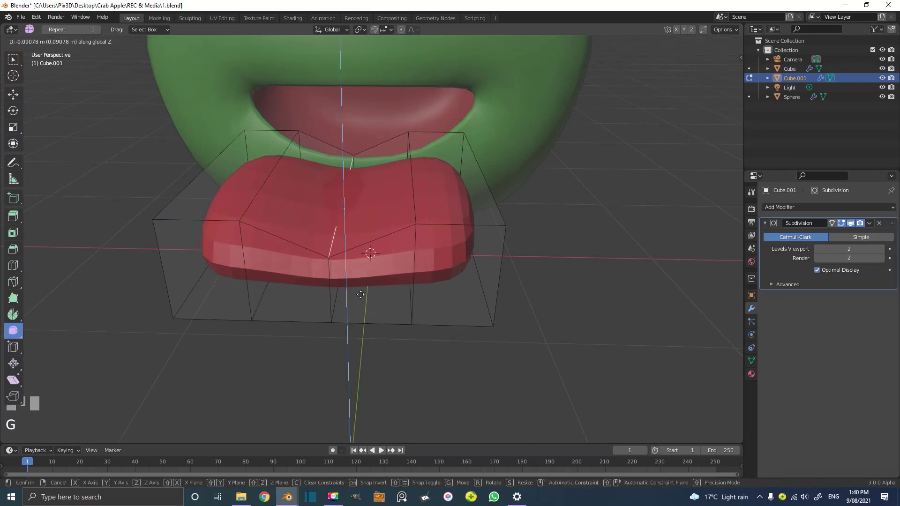
{"action": "left_click", "coordinate": [360, 292]}
Select the edge loops on both sides of the groove and scale them inward along X, close to the centre.
{"action": "key", "text": "alt+a"}
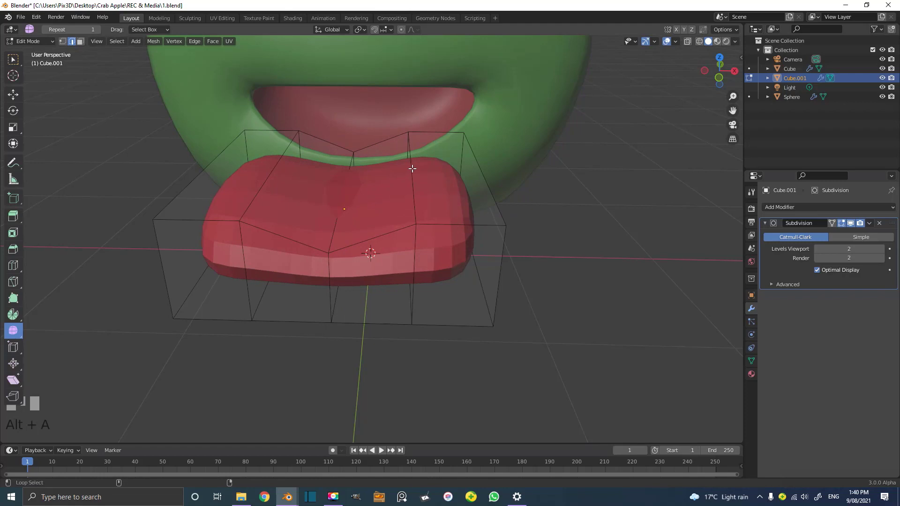
{"action": "left_click", "coordinate": [412, 168], "text": "alt+shift"}
{"action": "left_click", "coordinate": [272, 164], "text": "alt+shift"}
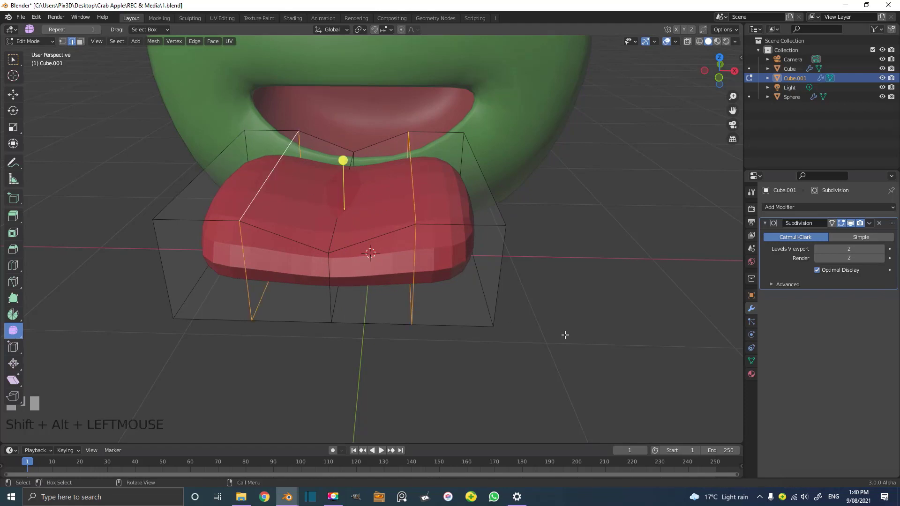
{"action": "key", "text": "s"}
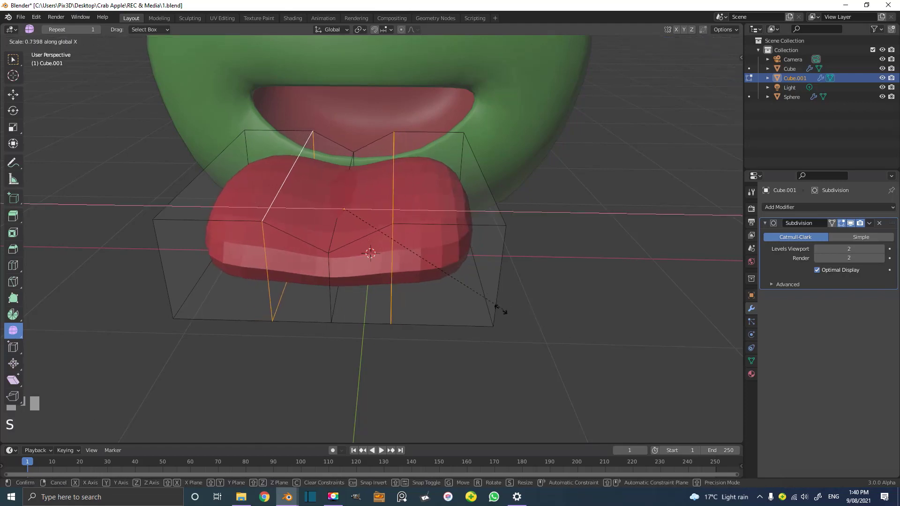
{"action": "left_click", "coordinate": [409, 276]}
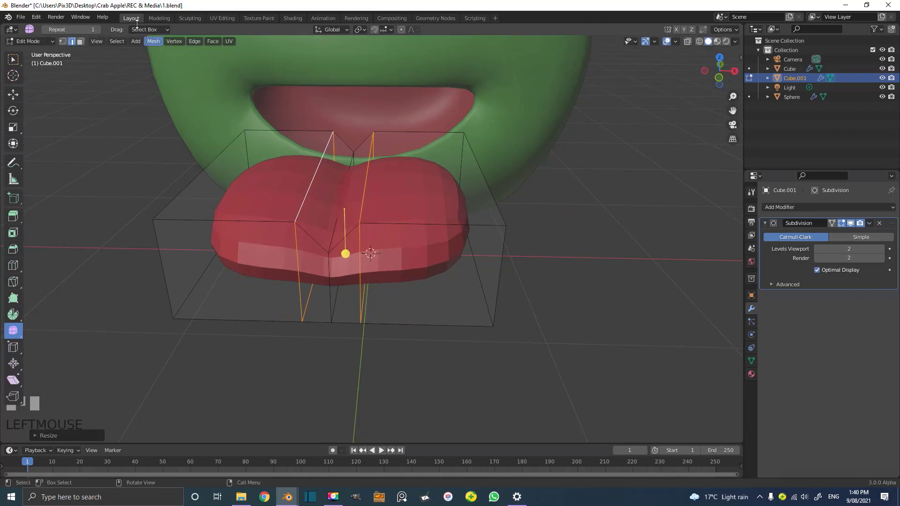
Select the centre vertices at the tongue's front end and pull them forward along Y to round the tip.
{"action": "left_click", "coordinate": [62, 41]}
{"action": "left_click_drag", "start_coordinate": [284, 362], "coordinate": [373, 196]}
{"action": "scroll", "coordinate": [373, 198], "scroll_direction": "down", "scroll_amount": 4}
{"action": "middle_click_drag", "start_coordinate": [388, 219], "coordinate": [368, 255]}
{"action": "scroll", "coordinate": [367, 257], "scroll_direction": "up", "scroll_amount": 3}
{"action": "key", "text": "g"}
{"action": "key", "text": "y"}
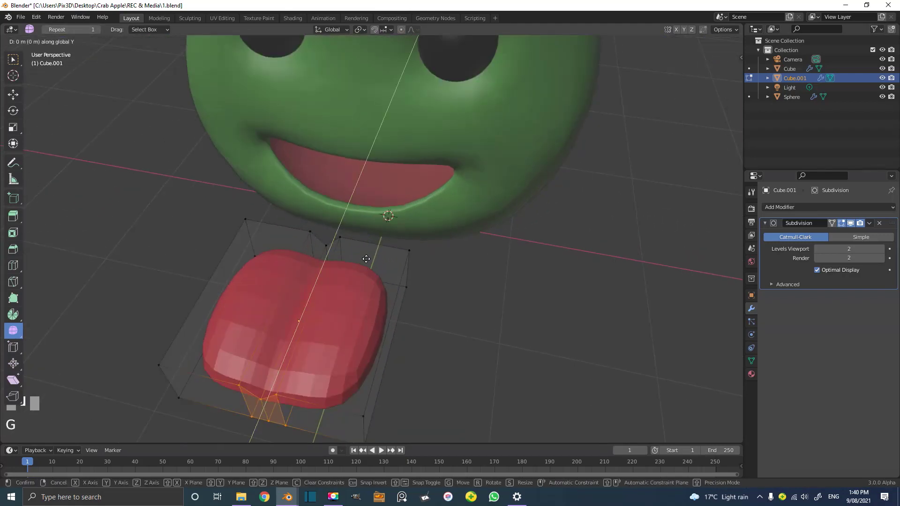
{"action": "left_click", "coordinate": [354, 294]}
Add three evenly spaced loop cuts across the length of the tongue.
{"action": "middle_click_drag", "start_coordinate": [409, 331], "coordinate": [323, 297]}
{"action": "middle_click_drag", "start_coordinate": [192, 165], "coordinate": [265, 253], "text": "shift"}
{"action": "scroll", "coordinate": [263, 255], "scroll_direction": "up", "scroll_amount": 2}
{"action": "middle_click_drag", "start_coordinate": [229, 301], "coordinate": [263, 279], "text": "shift"}
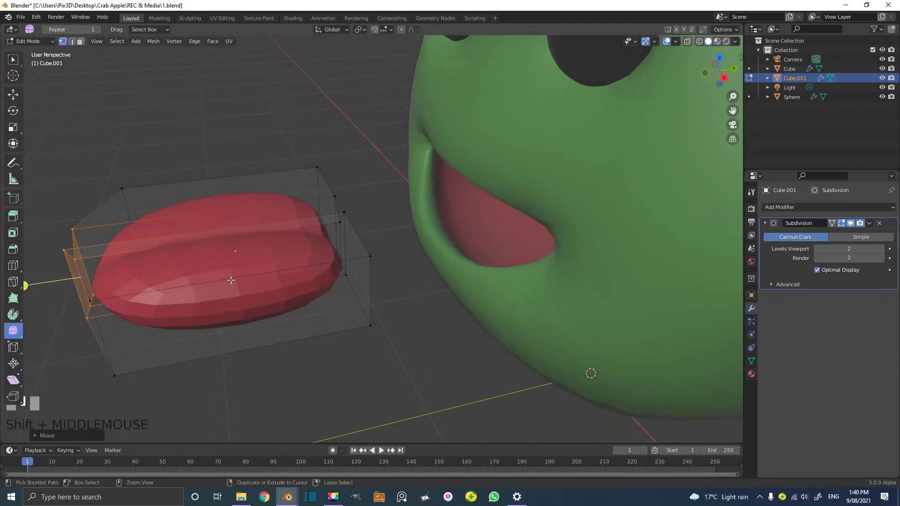
{"action": "key", "text": "ctrl+r"}
{"action": "scroll", "coordinate": [238, 273], "scroll_direction": "up", "scroll_amount": 2}
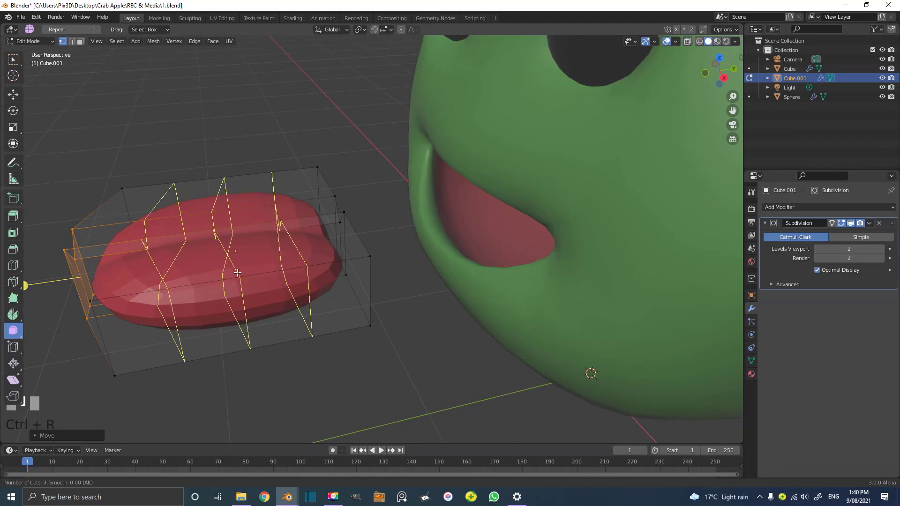
{"action": "left_click", "coordinate": [238, 273]}
{"action": "right_click", "coordinate": [237, 272]}
Select the top vertices of the tongue's middle loop and raise them about 0.08 m along Z with proportional editing.
{"action": "middle_click_drag", "start_coordinate": [246, 303], "coordinate": [238, 267]}
{"action": "key", "text": "z"}
{"action": "left_click", "coordinate": [187, 266]}
{"action": "key", "text": "z"}
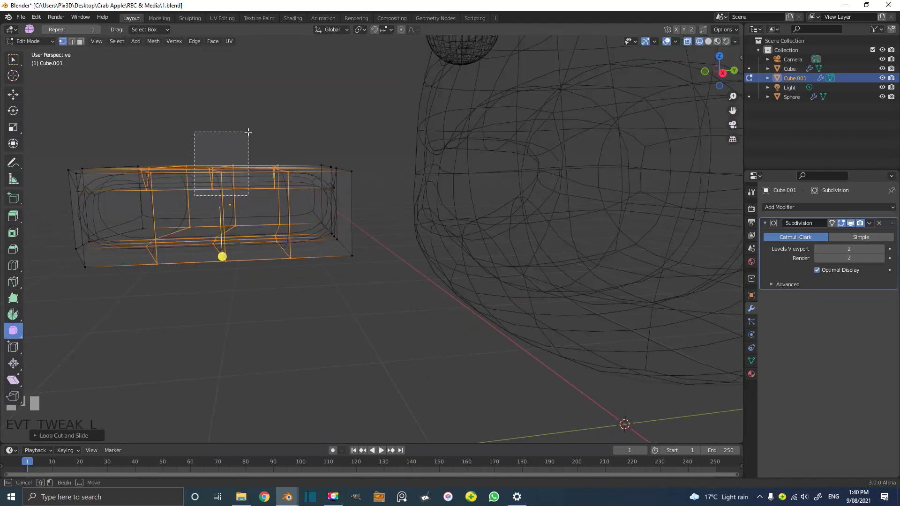
{"action": "left_click", "coordinate": [293, 136]}
{"action": "middle_click_drag", "start_coordinate": [293, 136], "coordinate": [258, 175]}
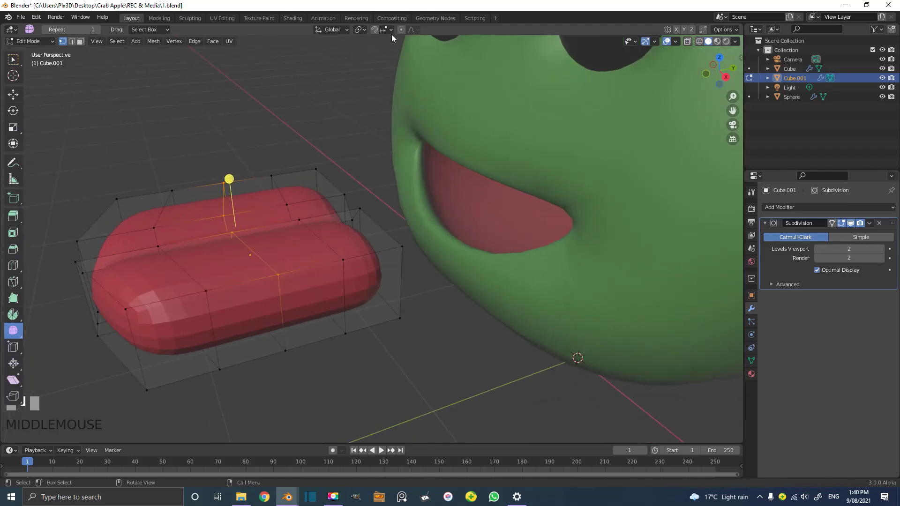
{"action": "key", "text": "o"}
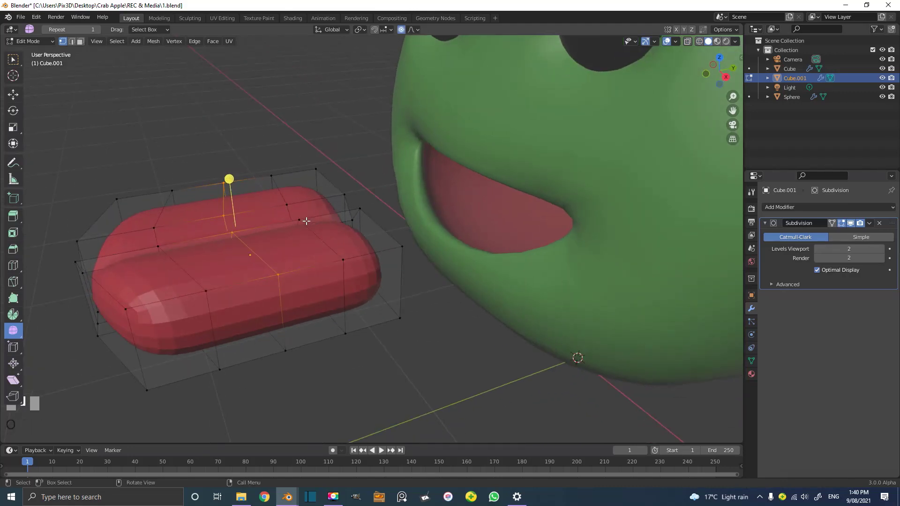
{"action": "key", "text": "g"}
{"action": "key", "text": "z"}
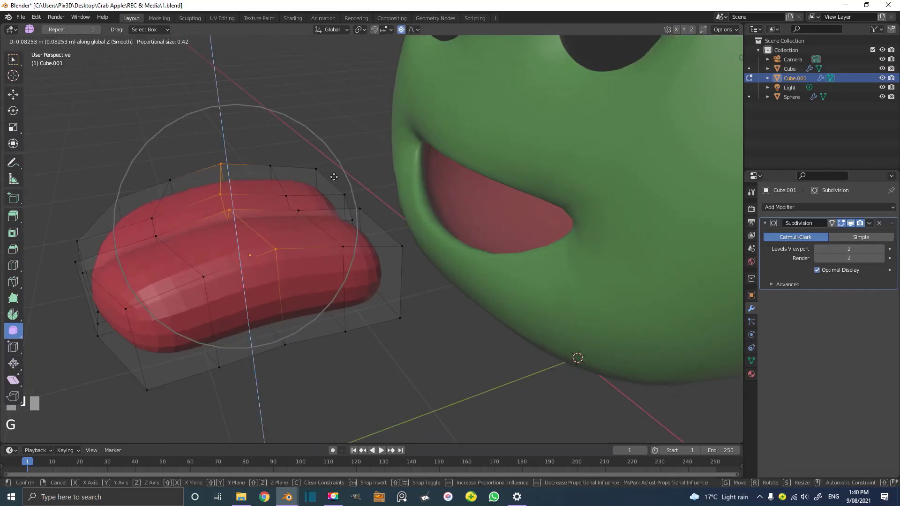
{"action": "left_click", "coordinate": [339, 173]}
Widen the middle of the tongue along X to about 1.19 with proportional editing.
{"action": "middle_click_drag", "start_coordinate": [339, 173], "coordinate": [346, 250]}
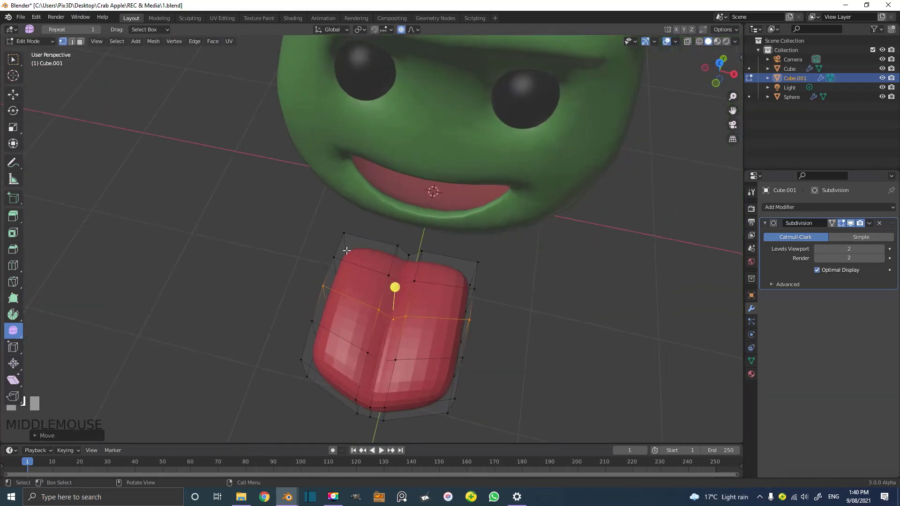
{"action": "key", "text": "s"}
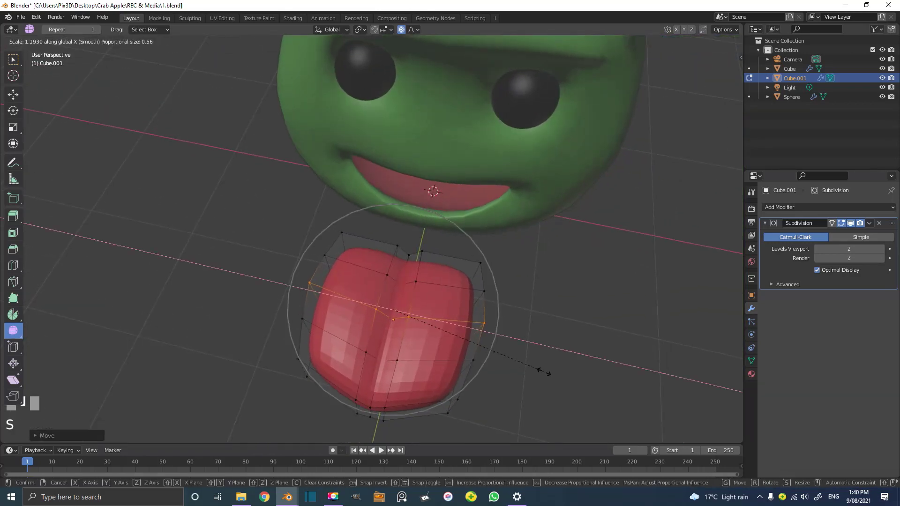
{"action": "left_click", "coordinate": [546, 374]}
{"action": "scroll", "coordinate": [480, 327], "scroll_direction": "down", "scroll_amount": 1}
{"action": "middle_click_drag", "start_coordinate": [480, 327], "coordinate": [478, 288]}
{"action": "scroll", "coordinate": [478, 287], "scroll_direction": "up", "scroll_amount": 1}
Leave mesh editing and apply smooth shading to the tongue.
{"action": "key", "text": "Tab"}
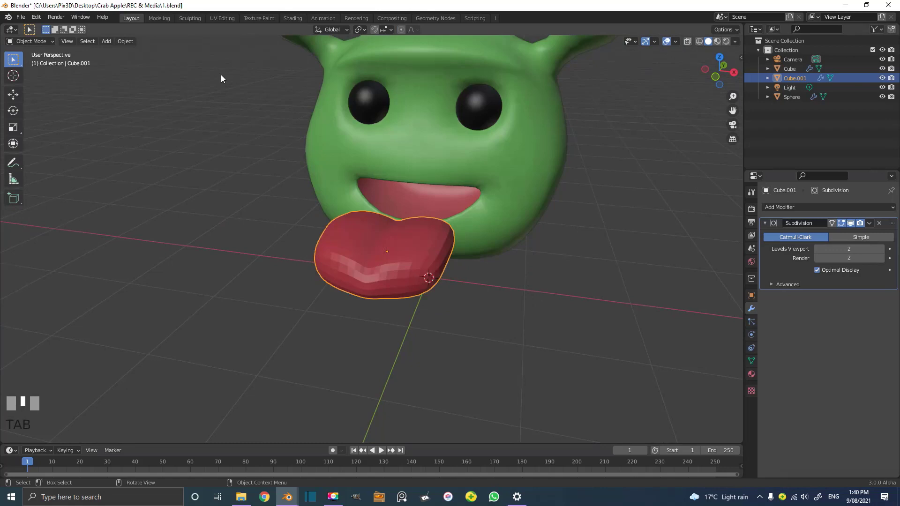
{"action": "left_click", "coordinate": [134, 43]}
{"action": "left_click", "coordinate": [166, 229]}
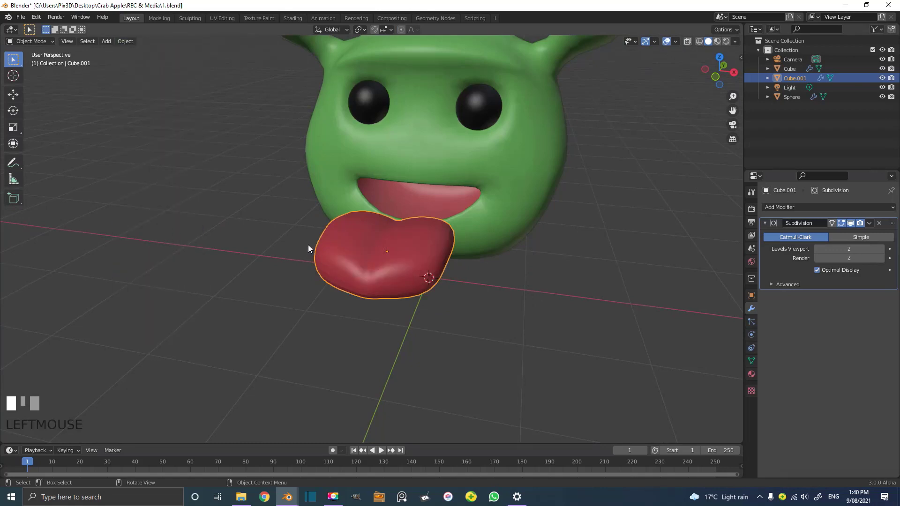
In side view, move the tongue back about 1.3 m along Y so it sits inside the mouth.
{"action": "key", "text": "KP_3"}
{"action": "scroll", "coordinate": [237, 261], "scroll_direction": "up", "scroll_amount": 2}
{"action": "key", "text": "g"}
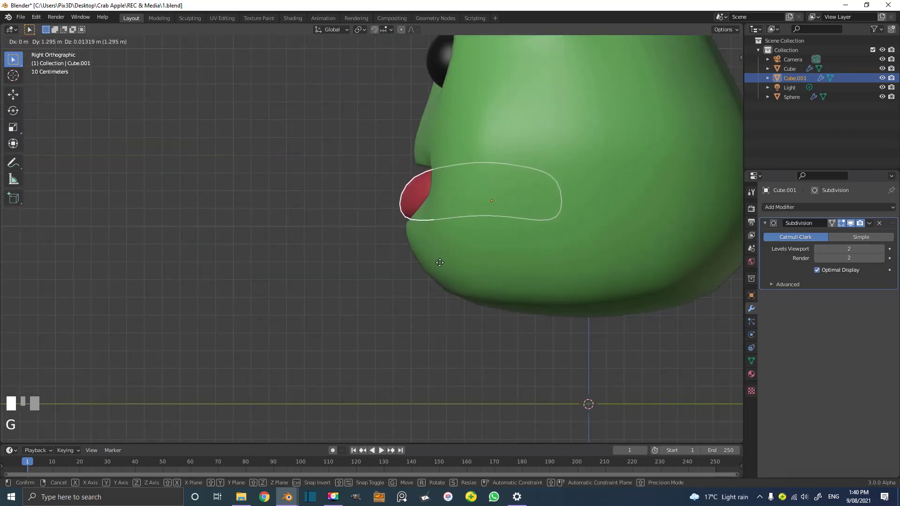
{"action": "left_click", "coordinate": [442, 263]}
Using wireframe display, shift the tongue about 0.16 m further back, tilt its rear end slightly down and return to solid shading.
{"action": "key", "text": "z"}
{"action": "left_click", "coordinate": [375, 263]}
{"action": "middle_click_drag", "start_coordinate": [551, 257], "coordinate": [364, 269], "text": "shift"}
{"action": "scroll", "coordinate": [364, 269], "scroll_direction": "up", "scroll_amount": 1}
{"action": "key", "text": "g"}
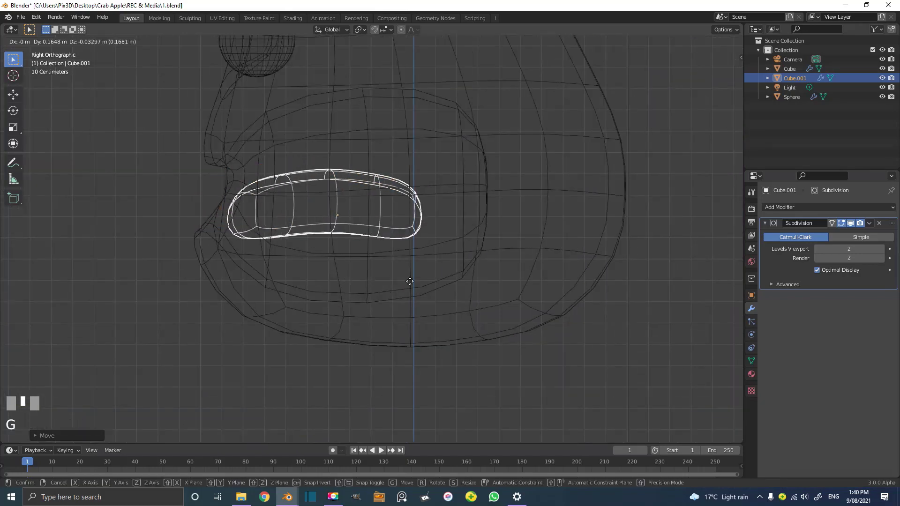
{"action": "left_click", "coordinate": [520, 240]}
{"action": "key", "text": "r"}
{"action": "left_click", "coordinate": [377, 163]}
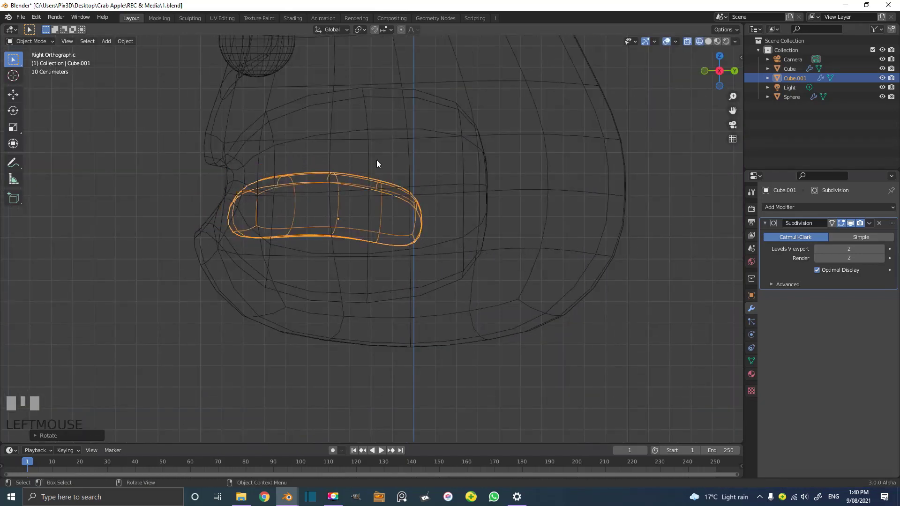
{"action": "key", "text": "KP_1"}
{"action": "key", "text": "z"}
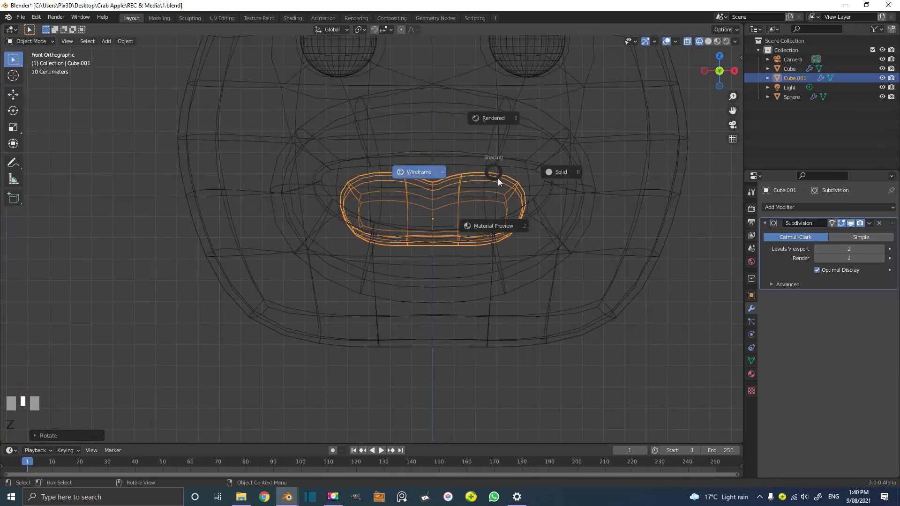
{"action": "left_click", "coordinate": [558, 173]}
Set the head's Subdivision viewport level to 2 and deselect the head.
{"action": "scroll", "coordinate": [552, 183], "scroll_direction": "down", "scroll_amount": 6}
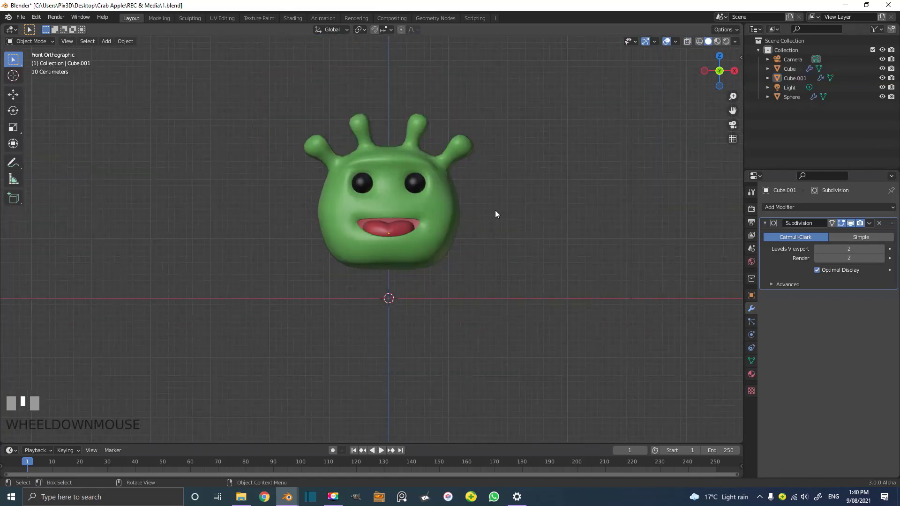
{"action": "scroll", "coordinate": [462, 231], "scroll_direction": "up", "scroll_amount": 3}
{"action": "middle_click_drag", "start_coordinate": [492, 201], "coordinate": [530, 193]}
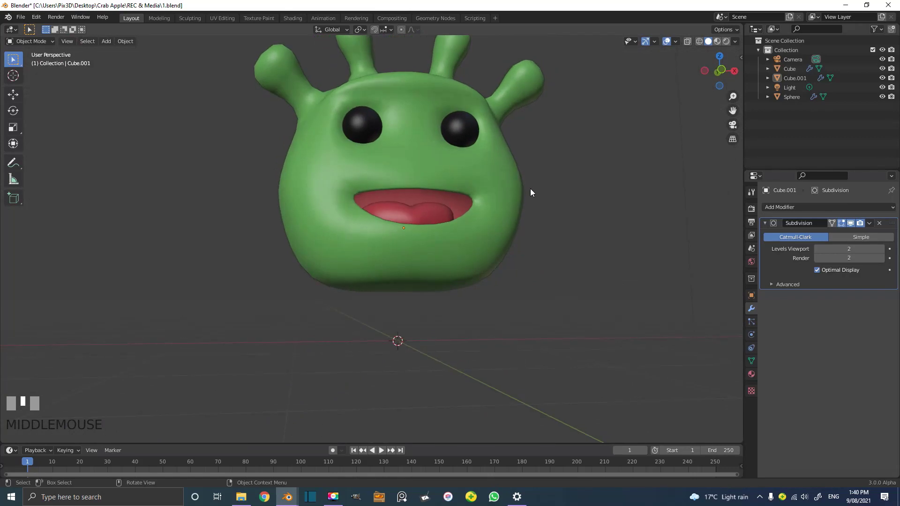
{"action": "key", "text": "KP_1"}
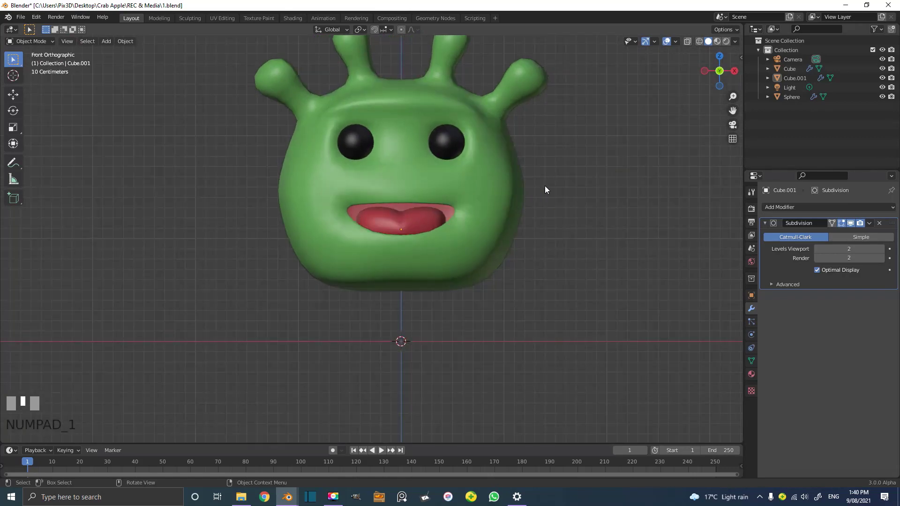
{"action": "left_click", "coordinate": [522, 165]}
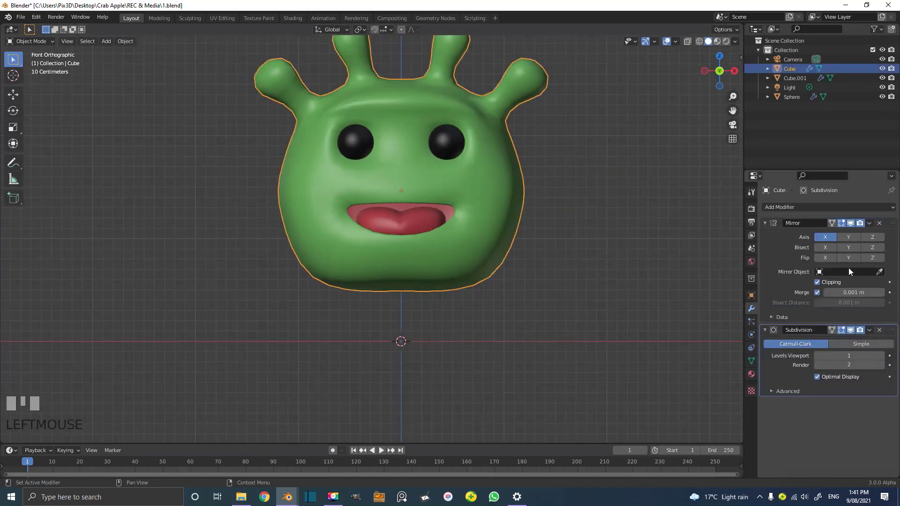
{"action": "left_click", "coordinate": [883, 356]}
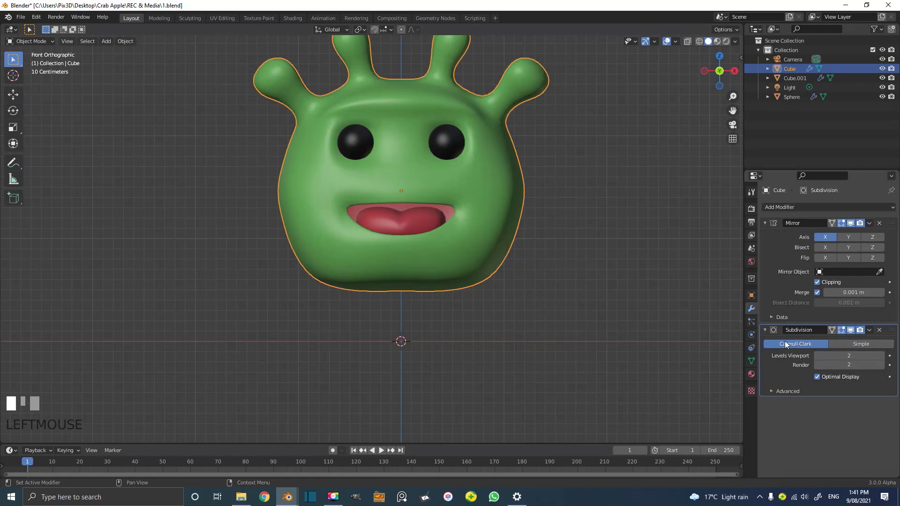
{"action": "scroll", "coordinate": [387, 160], "scroll_direction": "down", "scroll_amount": 2}
{"action": "key", "text": "alt+a"}
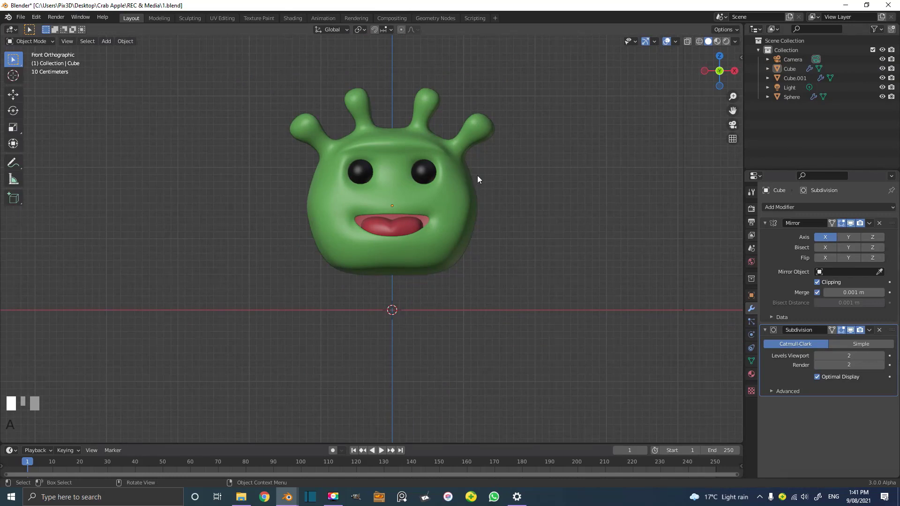
{"action": "scroll", "coordinate": [411, 198], "scroll_direction": "up", "scroll_amount": 2}
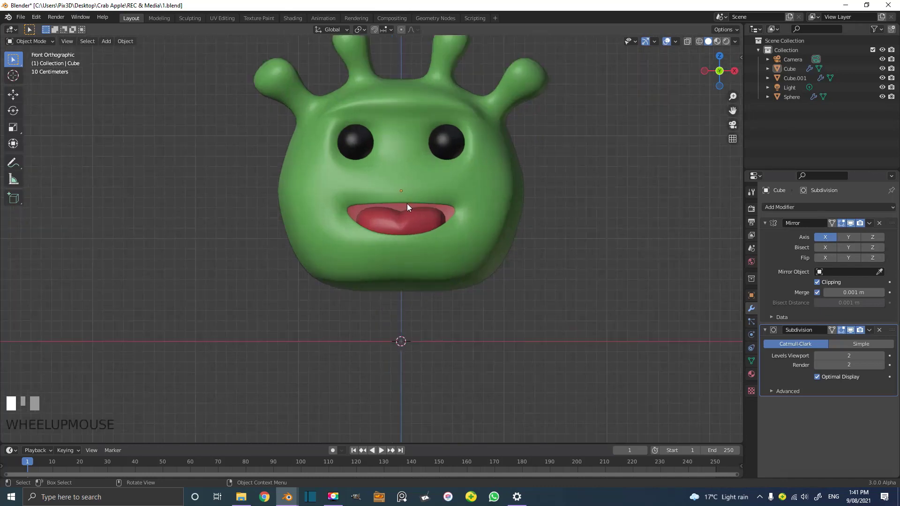
Add a Bezier curve at the 3D cursor and open its Geometry settings.
{"action": "key", "text": "shift+a"}
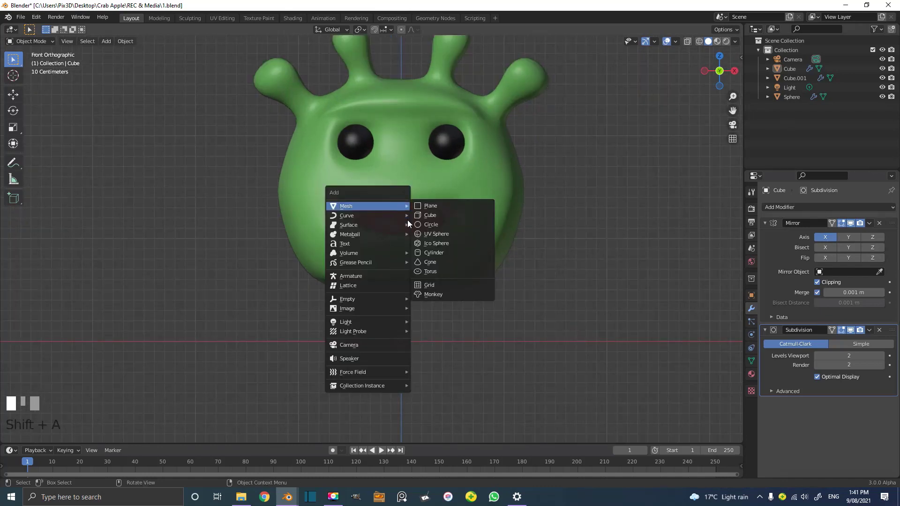
{"action": "mouse_move", "coordinate": [406, 218]}
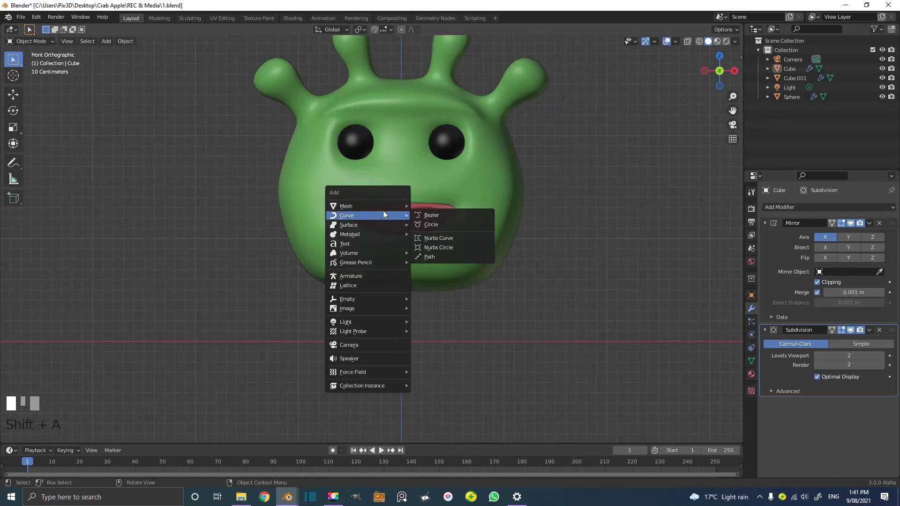
{"action": "left_click", "coordinate": [431, 215]}
{"action": "middle_click_drag", "start_coordinate": [442, 218], "coordinate": [437, 244]}
{"action": "scroll", "coordinate": [425, 267], "scroll_direction": "up", "scroll_amount": 2}
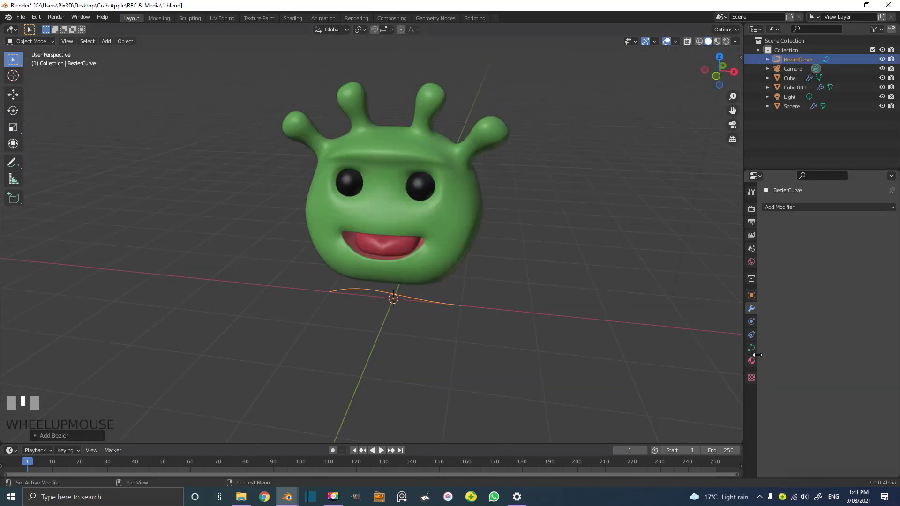
{"action": "left_click", "coordinate": [751, 347]}
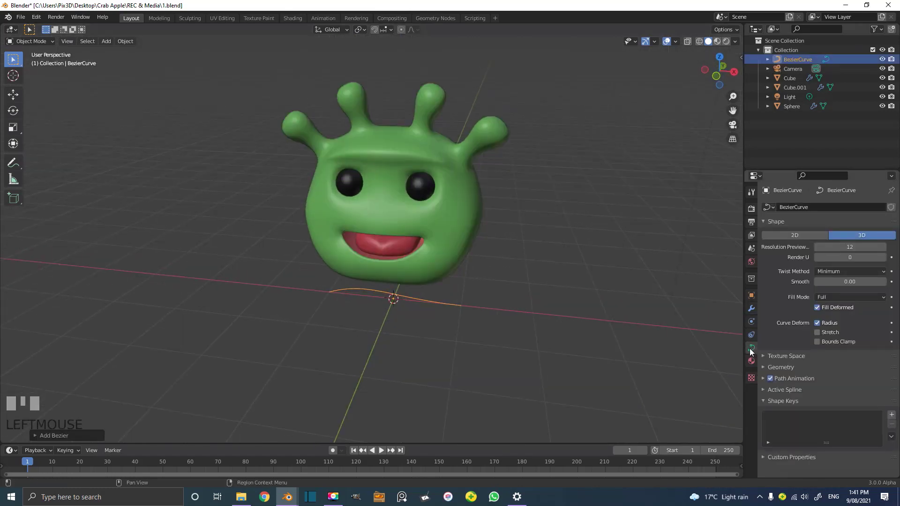
{"action": "left_click", "coordinate": [789, 370]}
{"action": "scroll", "coordinate": [788, 370], "scroll_direction": "down", "scroll_amount": 2}
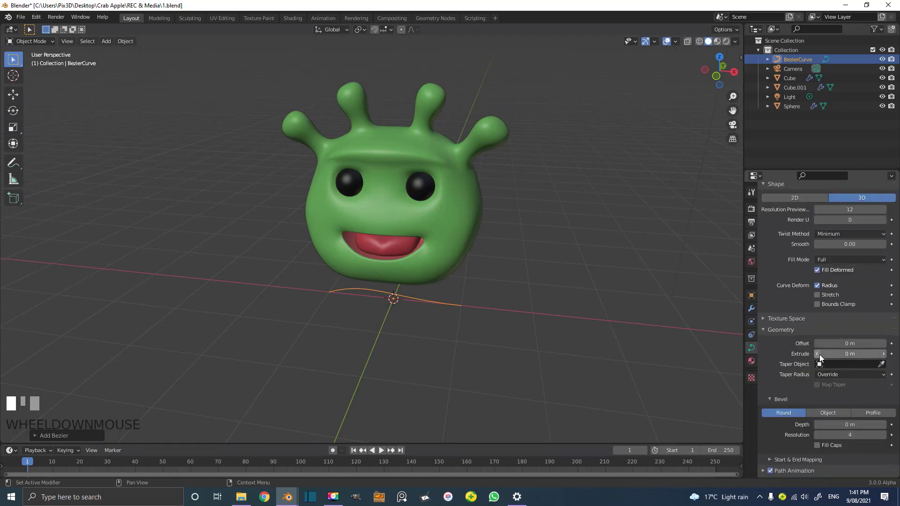
Try extruding the curve by 0.12 m and reset the extrusion to 0 m.
{"action": "left_click_drag", "start_coordinate": [827, 353], "coordinate": [864, 354]}
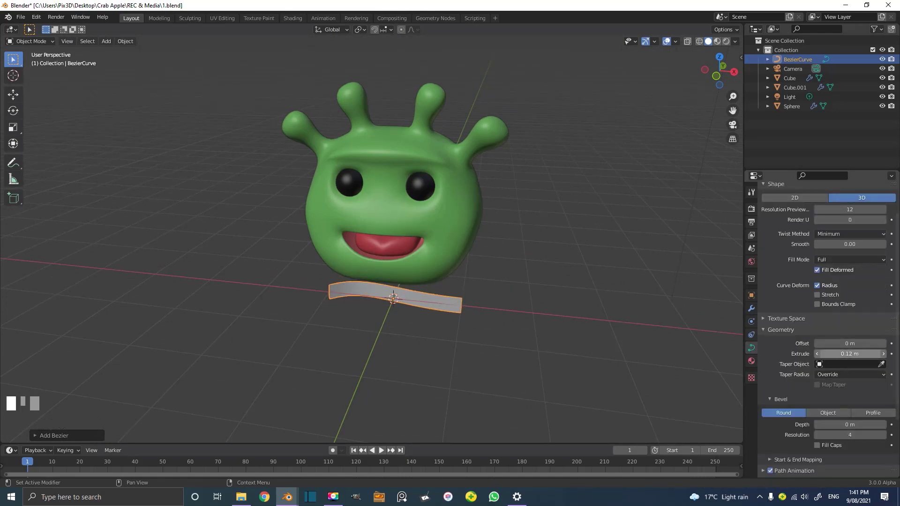
{"action": "left_click", "coordinate": [863, 354]}
{"action": "type", "text": "0"}
{"action": "key", "text": "Return"}
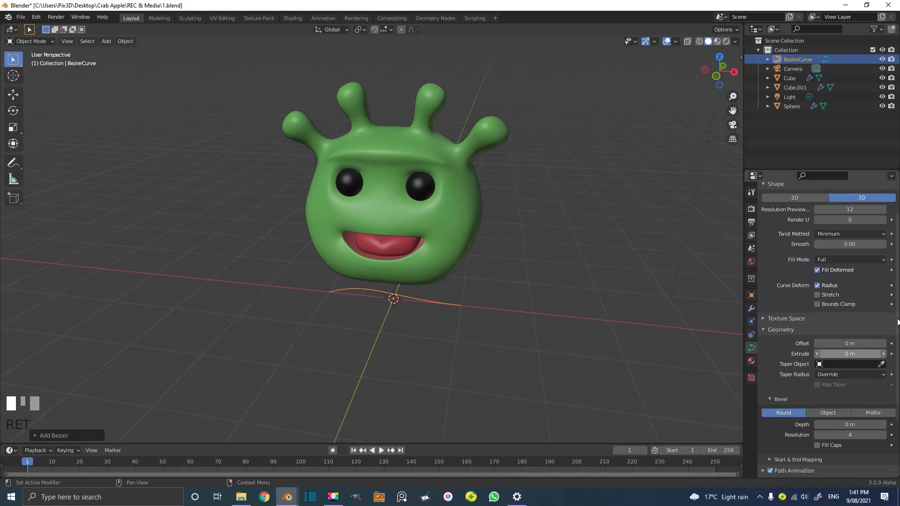
Give the Bezier curve a round bevel with a depth of 0.18 m.
{"action": "scroll", "coordinate": [834, 383], "scroll_direction": "down", "scroll_amount": 4}
{"action": "scroll", "coordinate": [832, 297], "scroll_direction": "up", "scroll_amount": 3}
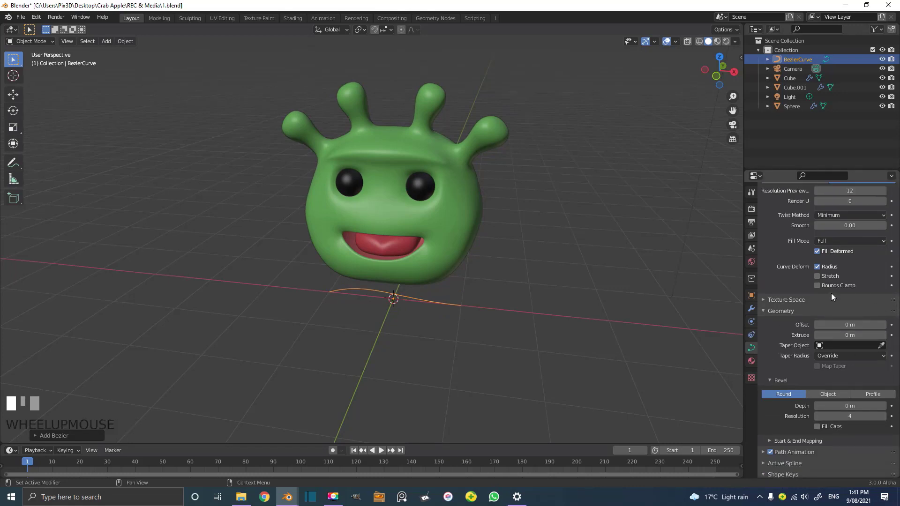
{"action": "scroll", "coordinate": [832, 297], "scroll_direction": "down", "scroll_amount": 2}
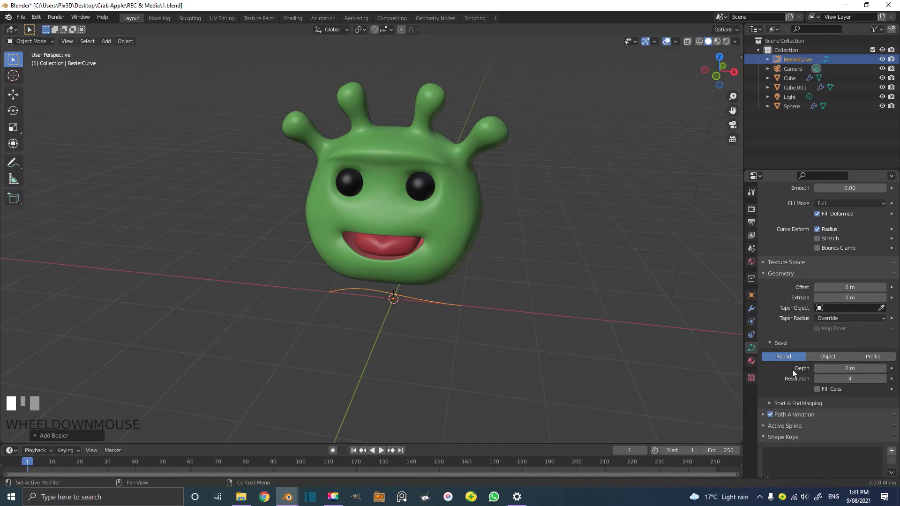
{"action": "left_click_drag", "start_coordinate": [843, 369], "coordinate": [867, 369]}
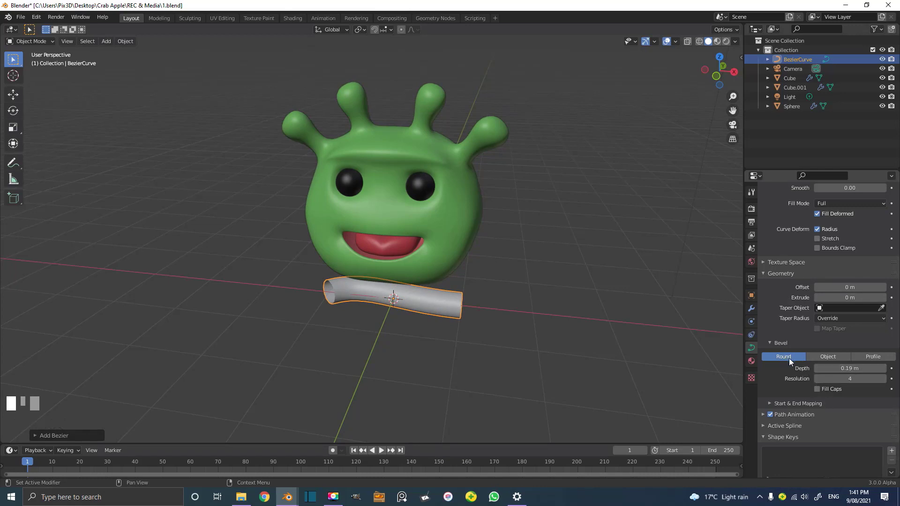
{"action": "mouse_move", "coordinate": [842, 369]}
{"action": "left_mouse_down"}
{"action": "mouse_move", "coordinate": [852, 368]}
{"action": "mouse_move", "coordinate": [842, 369]}
{"action": "left_mouse_up"}
Start editing the beveled curve's control points and display the scene in wireframe.
{"action": "middle_click_drag", "start_coordinate": [720, 347], "coordinate": [474, 285]}
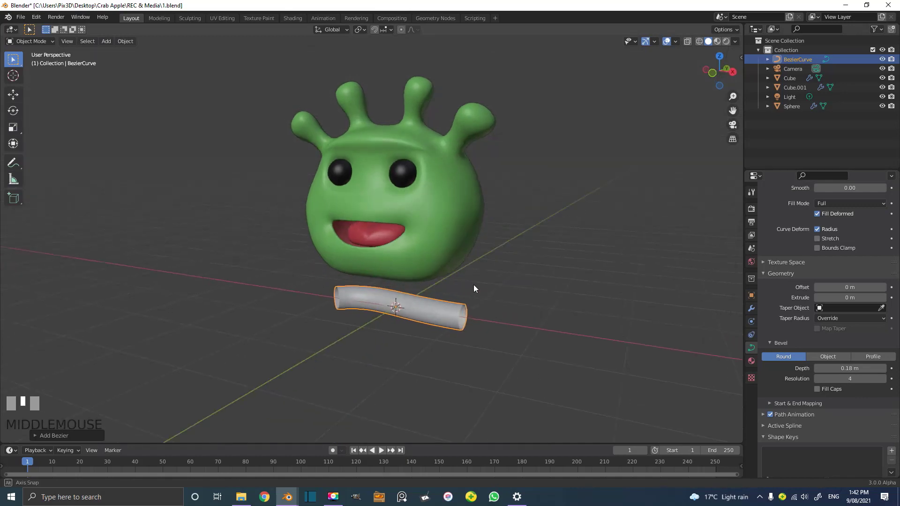
{"action": "scroll", "coordinate": [465, 280], "scroll_direction": "up", "scroll_amount": 4}
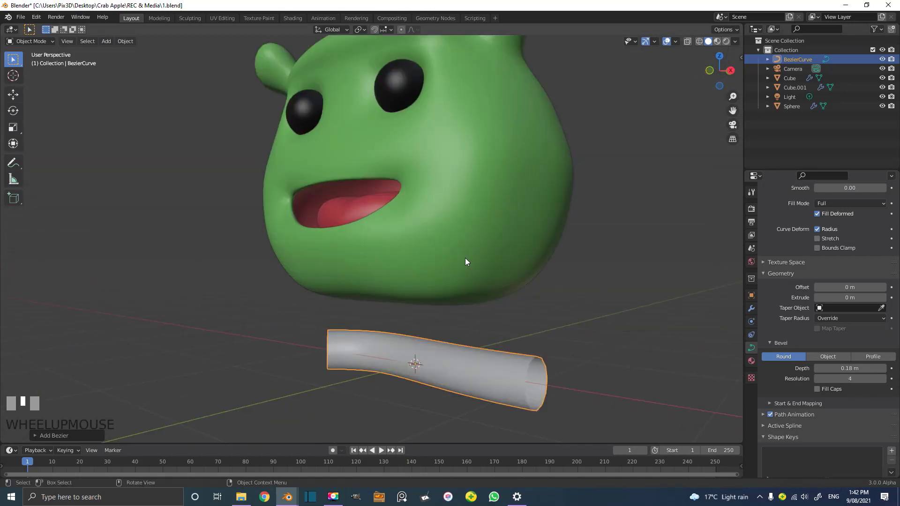
{"action": "middle_click_drag", "start_coordinate": [433, 297], "coordinate": [453, 264]}
{"action": "scroll", "coordinate": [488, 335], "scroll_direction": "down", "scroll_amount": 2}
{"action": "scroll", "coordinate": [447, 269], "scroll_direction": "up", "scroll_amount": 2}
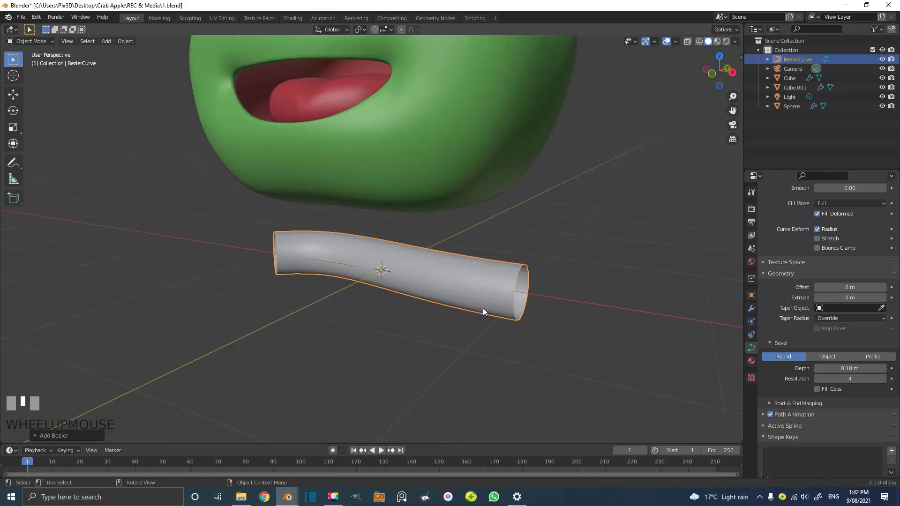
{"action": "key", "text": "Tab"}
{"action": "key", "text": "z"}
{"action": "left_click", "coordinate": [414, 280]}
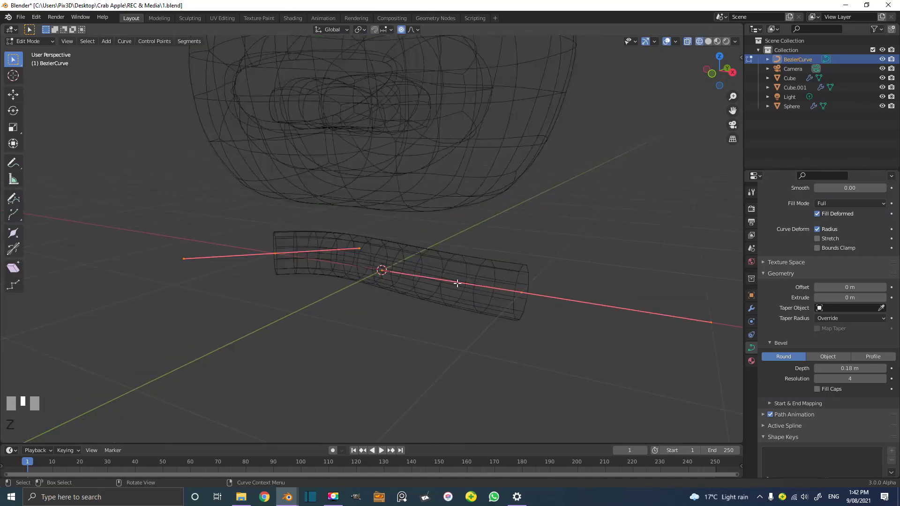
Select the control point at the curve's +X end and shrink its radius to about 0.18 to taper that end.
{"action": "mouse_move", "coordinate": [458, 283]}
{"action": "middle_mouse_down"}
{"action": "mouse_move", "coordinate": [465, 304]}
{"action": "mouse_move", "coordinate": [535, 334]}
{"action": "middle_mouse_up"}
{"action": "left_click_drag", "start_coordinate": [589, 348], "coordinate": [486, 195]}
{"action": "middle_click_drag", "start_coordinate": [485, 195], "coordinate": [403, 303], "text": "shift"}
{"action": "key", "text": "g"}
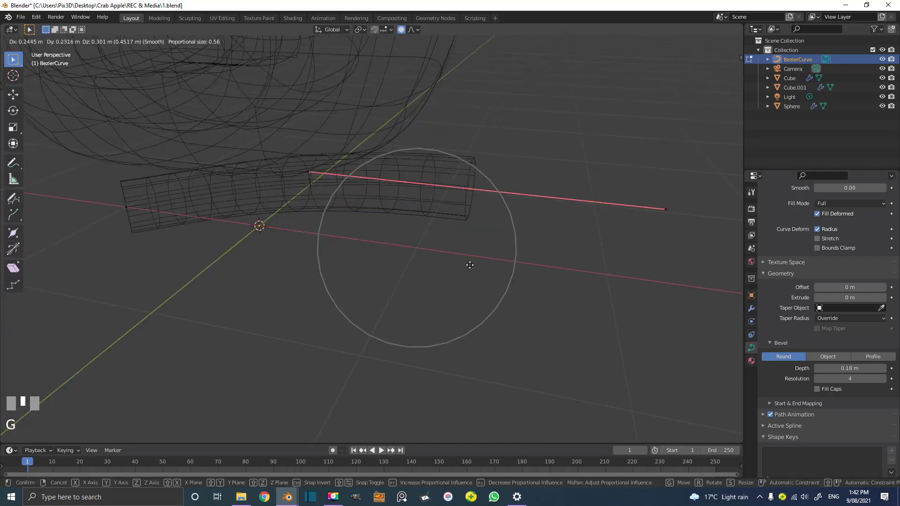
{"action": "right_click", "coordinate": [439, 272]}
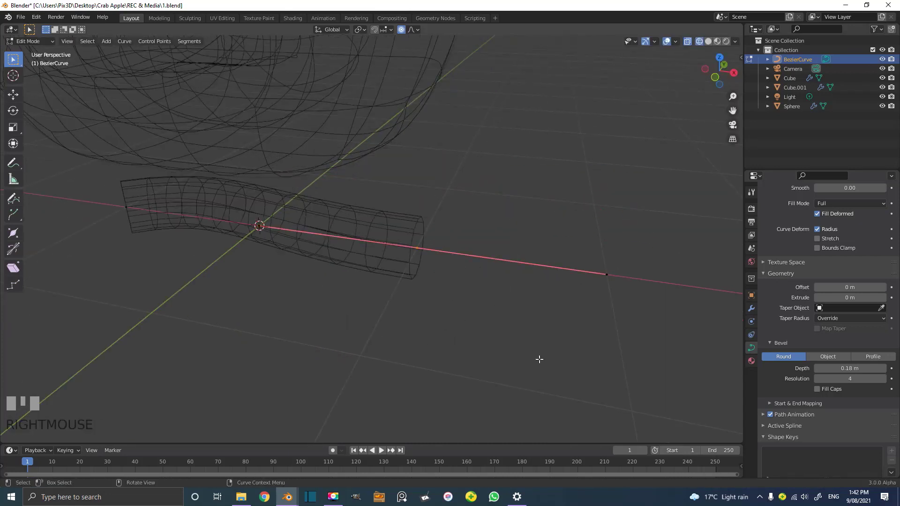
{"action": "key", "text": "alt+s"}
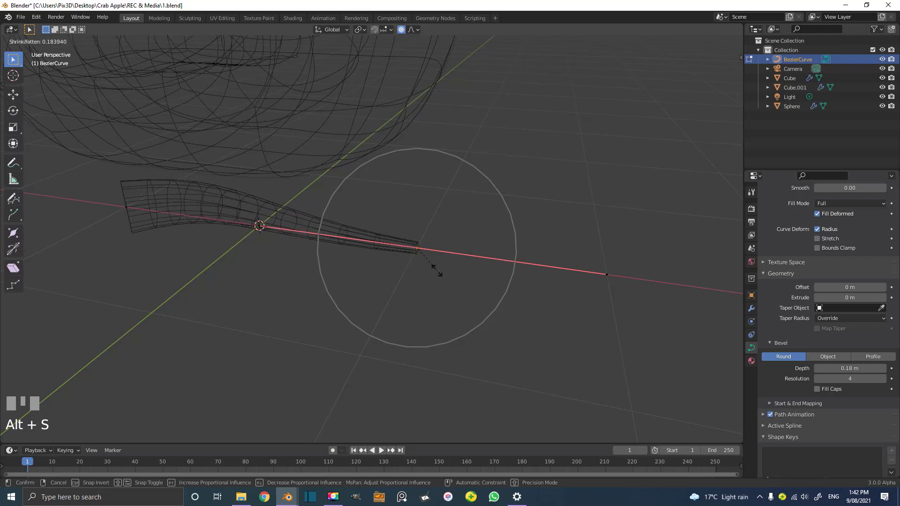
{"action": "left_click", "coordinate": [437, 270]}
Select the control point at the curve's -X end and extrude a new segment about 1.34 m outward.
{"action": "middle_click_drag", "start_coordinate": [225, 253], "coordinate": [339, 252], "text": "shift"}
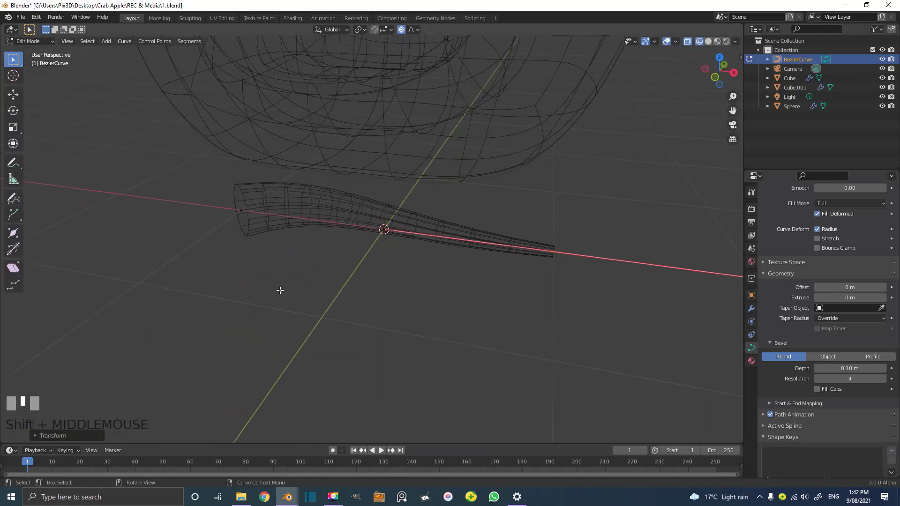
{"action": "left_click_drag", "start_coordinate": [283, 293], "coordinate": [183, 139]}
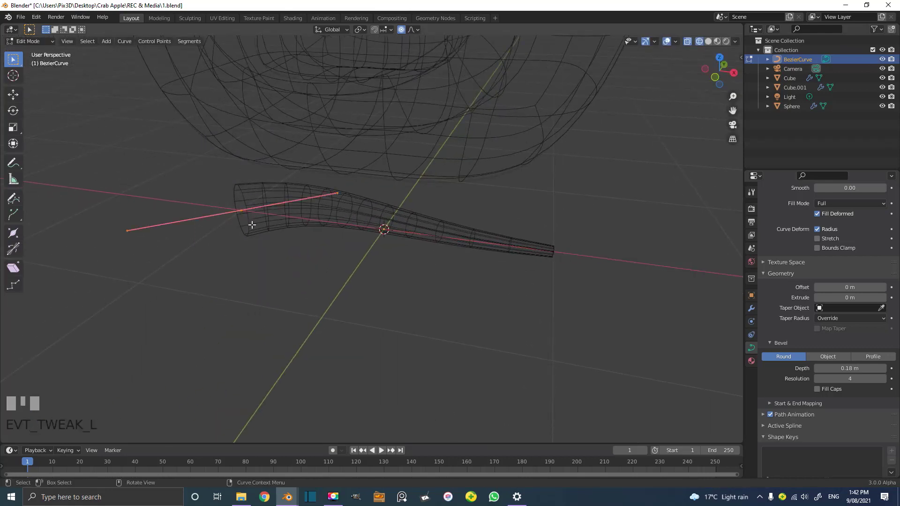
{"action": "scroll", "coordinate": [262, 239], "scroll_direction": "down", "scroll_amount": 1}
{"action": "key", "text": "e"}
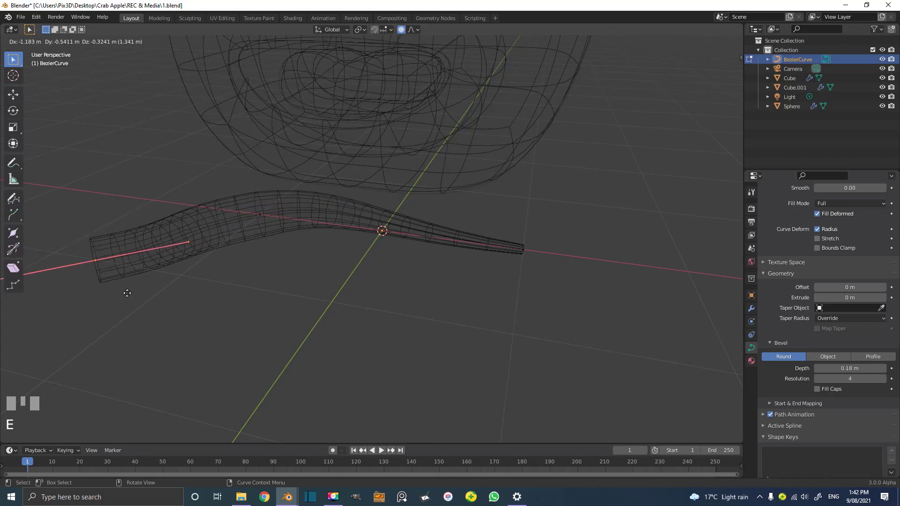
{"action": "left_click", "coordinate": [127, 293]}
In top view, move the extruded end point about 0.41 m in X and -0.48 m in Y, and shrink its radius to about 0.2.
{"action": "key", "text": "KP_7"}
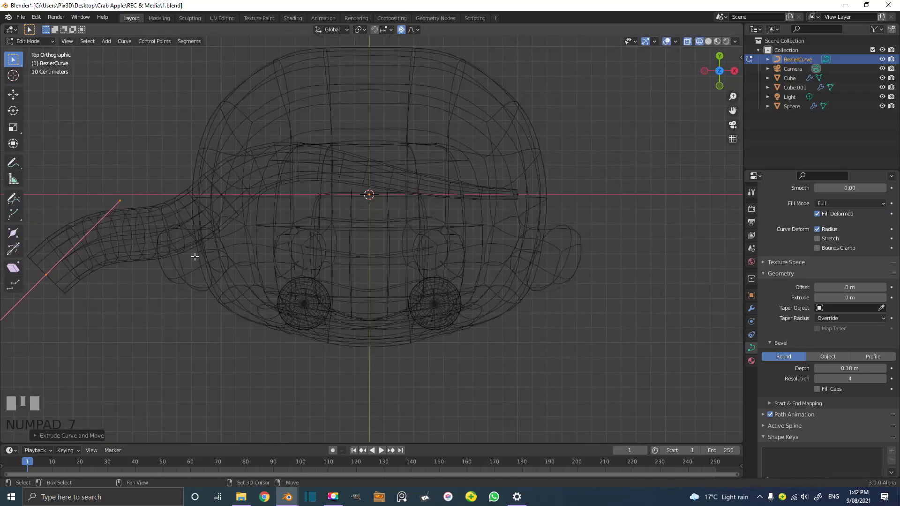
{"action": "middle_click_drag", "start_coordinate": [195, 256], "coordinate": [332, 167], "text": "shift"}
{"action": "key", "text": "g"}
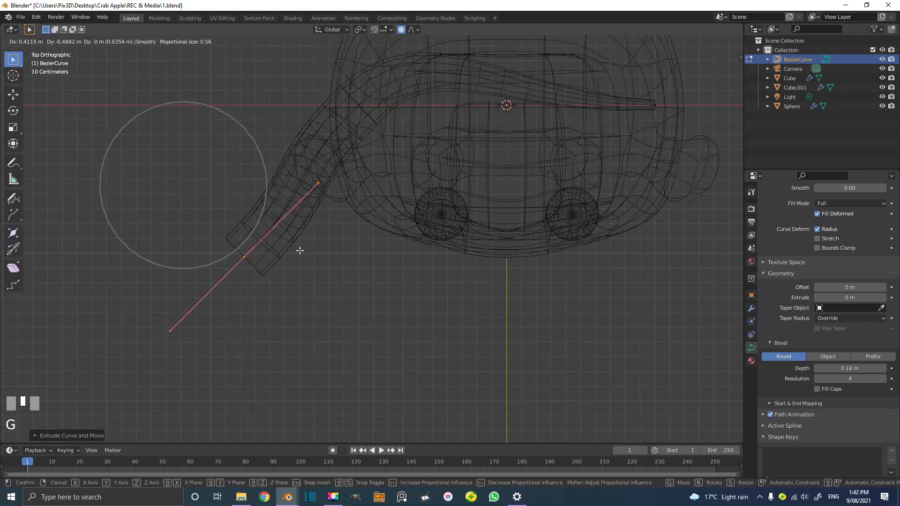
{"action": "left_click", "coordinate": [300, 250]}
{"action": "key", "text": "alt+s"}
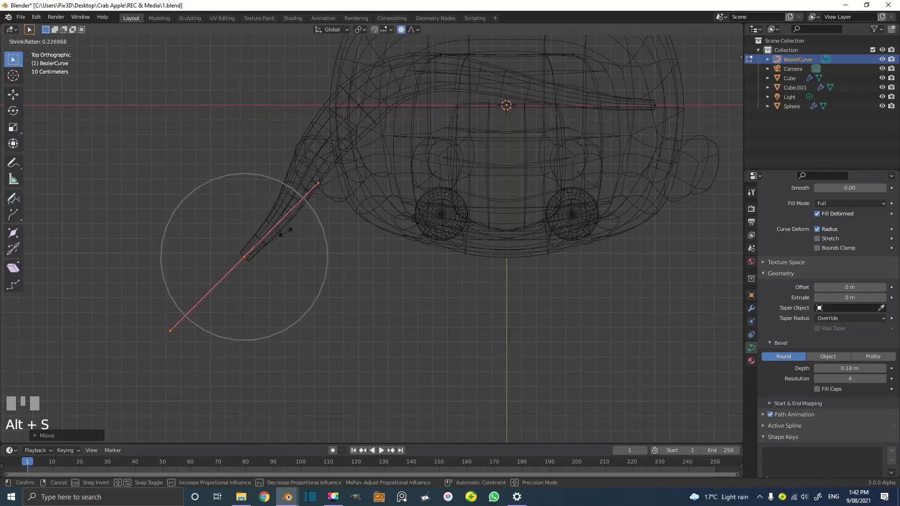
{"action": "left_click", "coordinate": [274, 232]}
Display the scene in solid shading and move the curve's extruded -X end point up to roughly the height of the X axis.
{"action": "scroll", "coordinate": [431, 237], "scroll_direction": "down", "scroll_amount": 2}
{"action": "mouse_move", "coordinate": [457, 267]}
{"action": "middle_mouse_down"}
{"action": "mouse_move", "coordinate": [429, 216]}
{"action": "mouse_move", "coordinate": [437, 188]}
{"action": "middle_mouse_up"}
{"action": "key", "text": "z"}
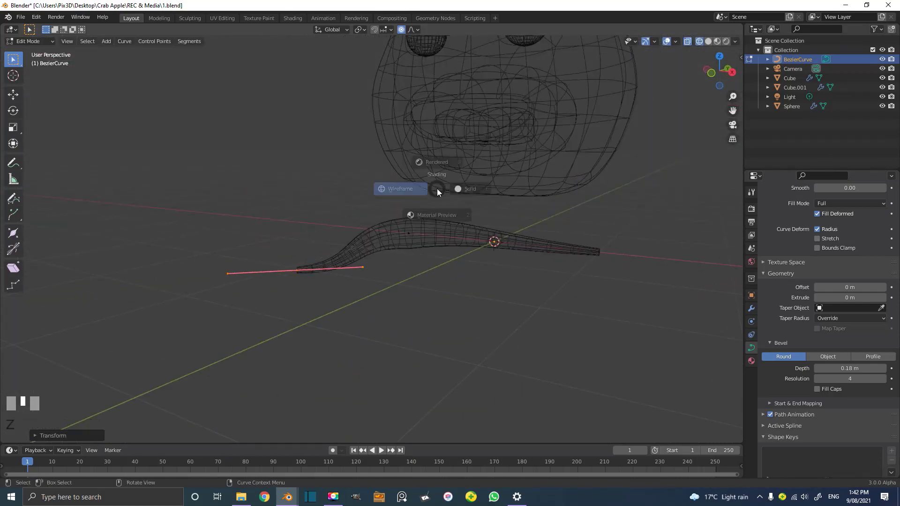
{"action": "left_click", "coordinate": [474, 190]}
{"action": "key", "text": "g"}
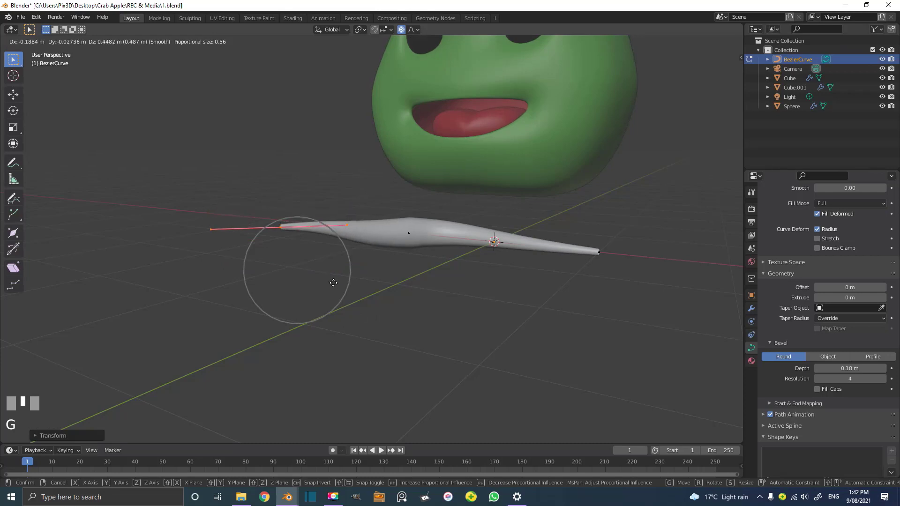
{"action": "left_click", "coordinate": [438, 284]}
{"action": "left_click", "coordinate": [414, 240]}
{"action": "key", "text": "g"}
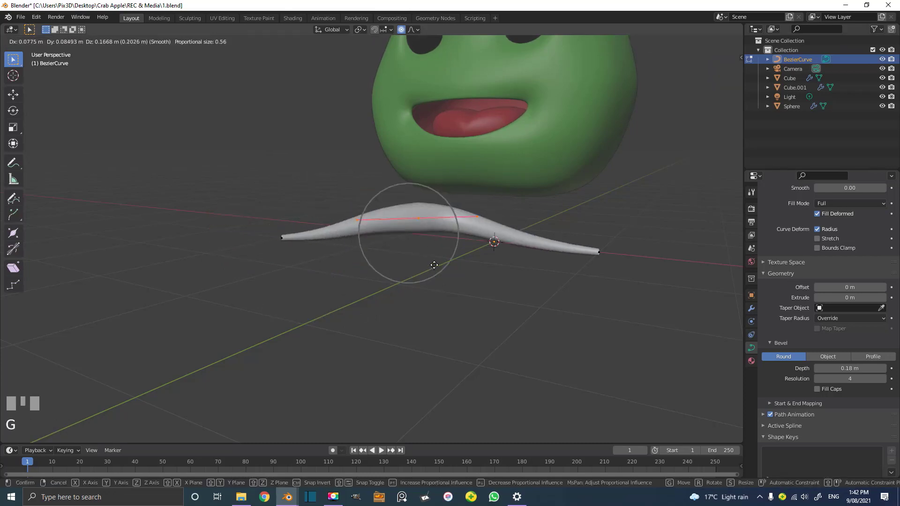
{"action": "right_click", "coordinate": [461, 279]}
{"action": "left_click", "coordinate": [605, 257]}
{"action": "key", "text": "g"}
{"action": "right_click", "coordinate": [599, 246]}
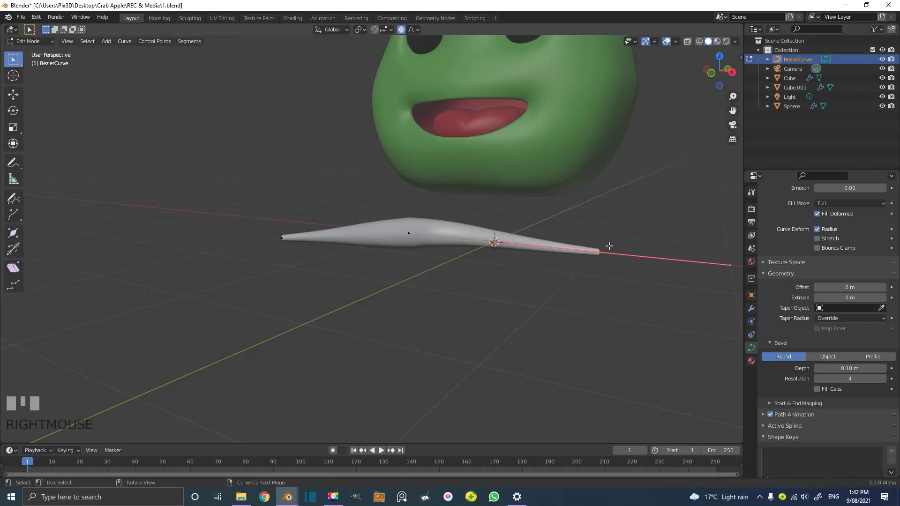
In front view, select all of the curve's control points and move them in +X to bring the extruded end near the origin.
{"action": "key", "text": "KP_1"}
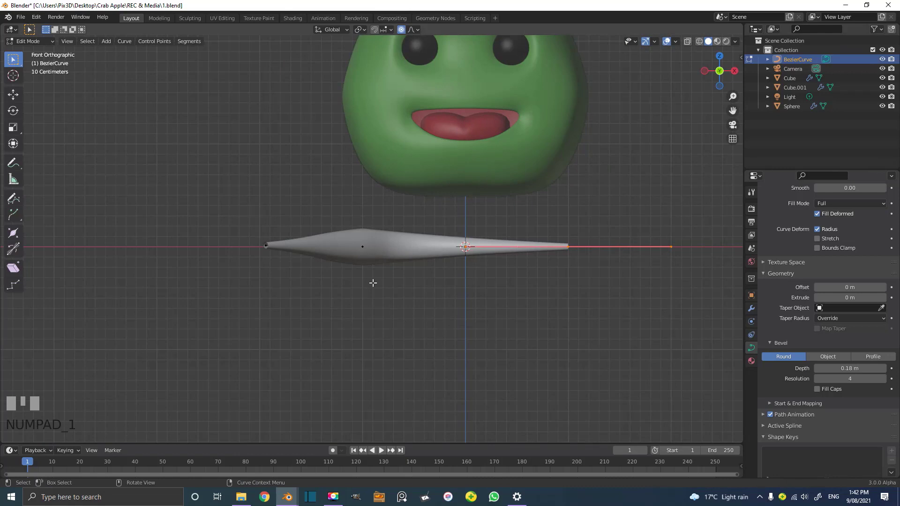
{"action": "key", "text": "a"}
{"action": "scroll", "coordinate": [346, 294], "scroll_direction": "up", "scroll_amount": 1}
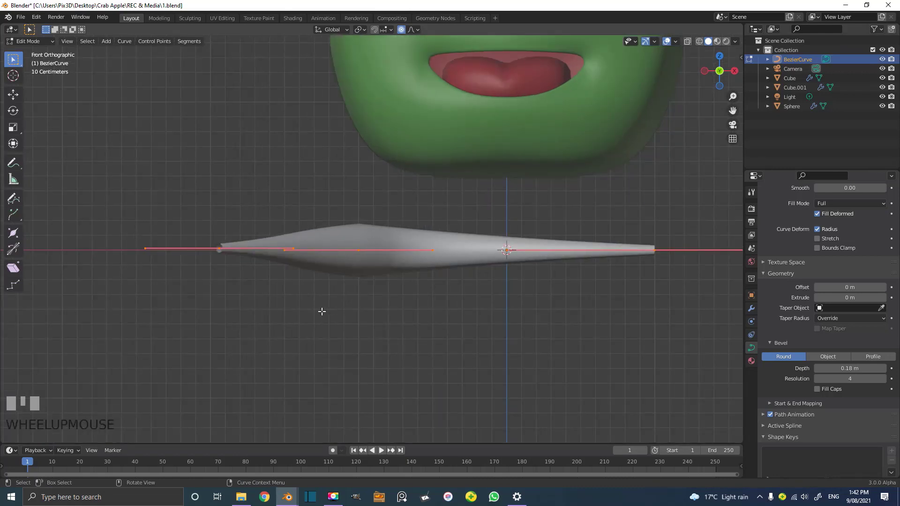
{"action": "key", "text": "g"}
{"action": "scroll", "coordinate": [469, 262], "scroll_direction": "down", "scroll_amount": 4}
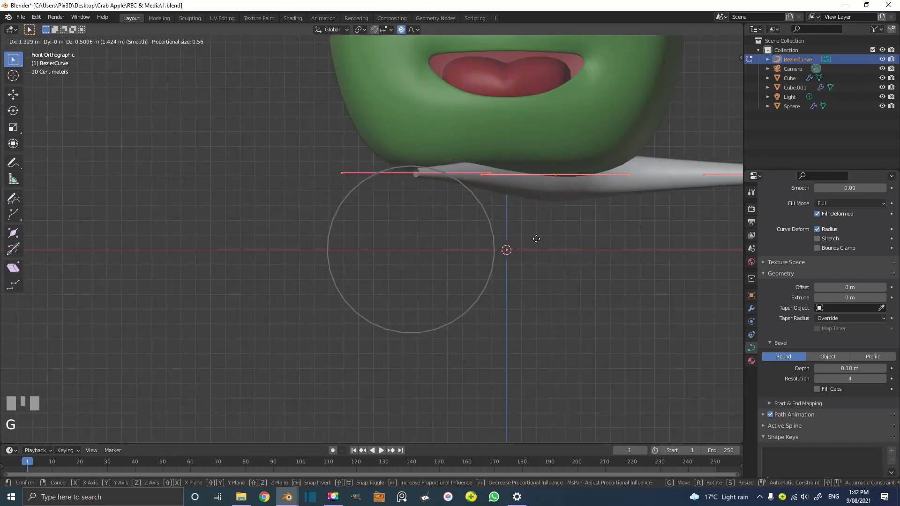
{"action": "left_click", "coordinate": [611, 306]}
Refine the position of all control points so the curve's extruded tip sits on the object's origin, and leave curve editing.
{"action": "middle_click_drag", "start_coordinate": [518, 207], "coordinate": [463, 237]}
{"action": "scroll", "coordinate": [353, 233], "scroll_direction": "up", "scroll_amount": 4}
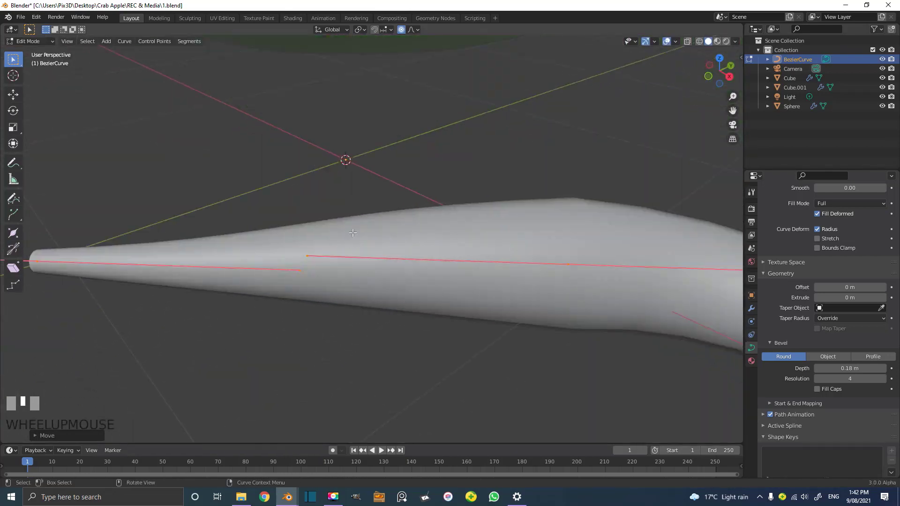
{"action": "key", "text": "g"}
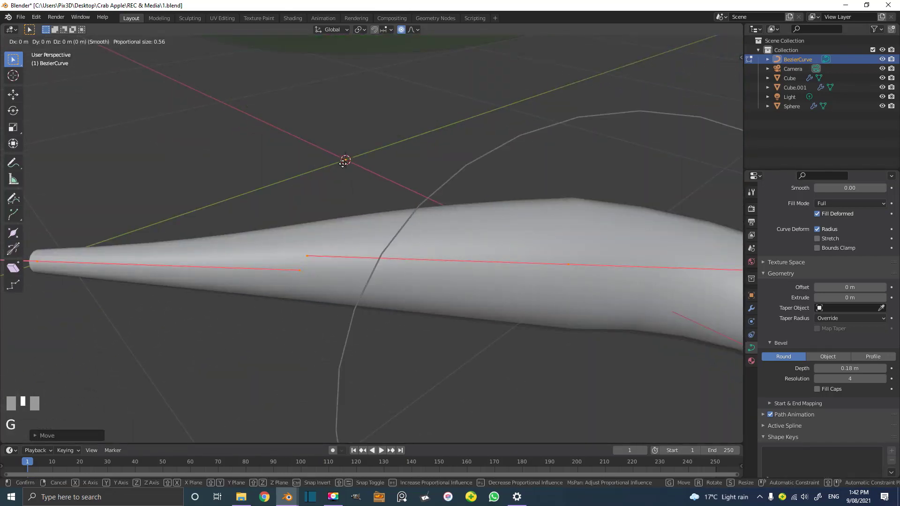
{"action": "left_click", "coordinate": [661, 56]}
{"action": "scroll", "coordinate": [347, 145], "scroll_direction": "up", "scroll_amount": 3}
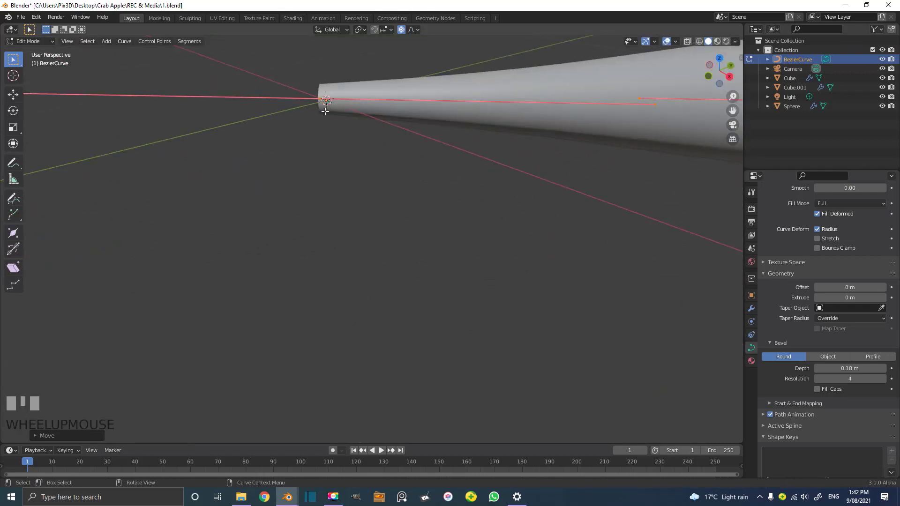
{"action": "middle_click_drag", "start_coordinate": [325, 112], "coordinate": [385, 197]}
{"action": "scroll", "coordinate": [399, 213], "scroll_direction": "down", "scroll_amount": 3}
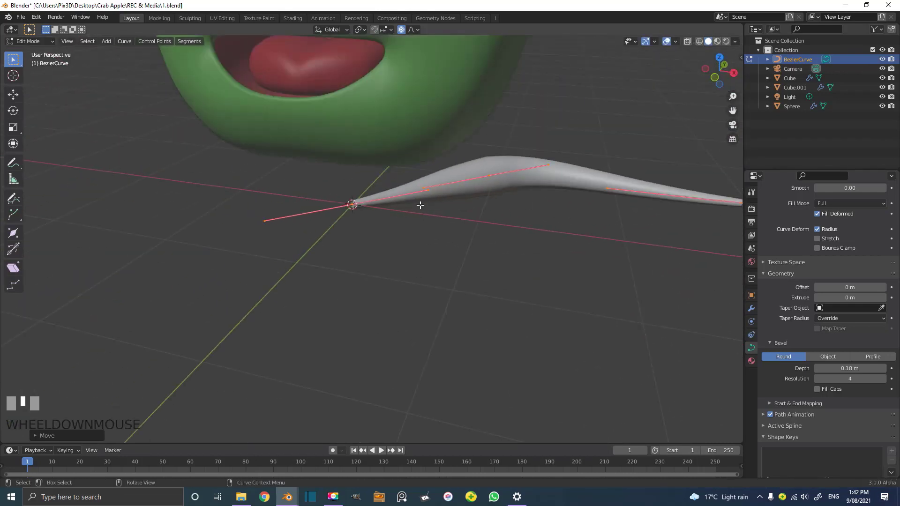
{"action": "key", "text": "Tab"}
{"action": "scroll", "coordinate": [487, 211], "scroll_direction": "down", "scroll_amount": 3}
{"action": "key", "text": "r"}
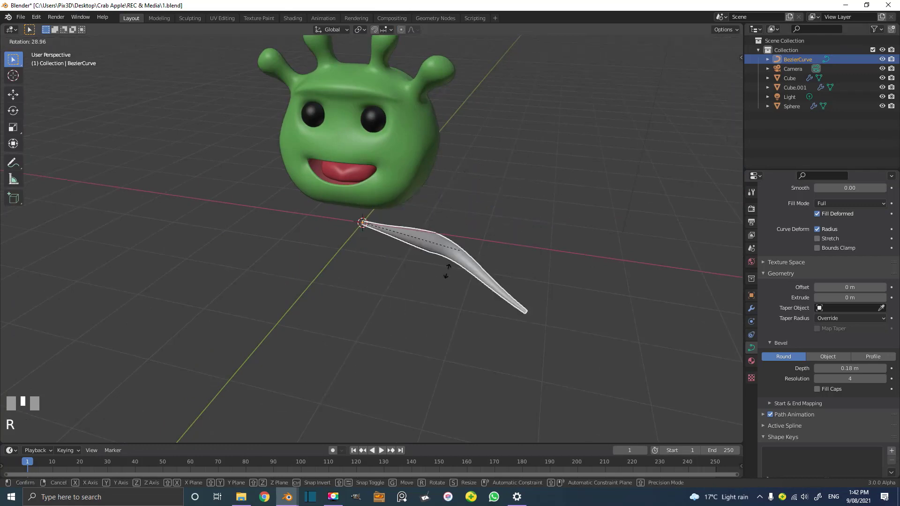
{"action": "right_click", "coordinate": [474, 247]}
Assign the existing skin material to the Bezier curve.
{"action": "key", "text": "KP_1"}
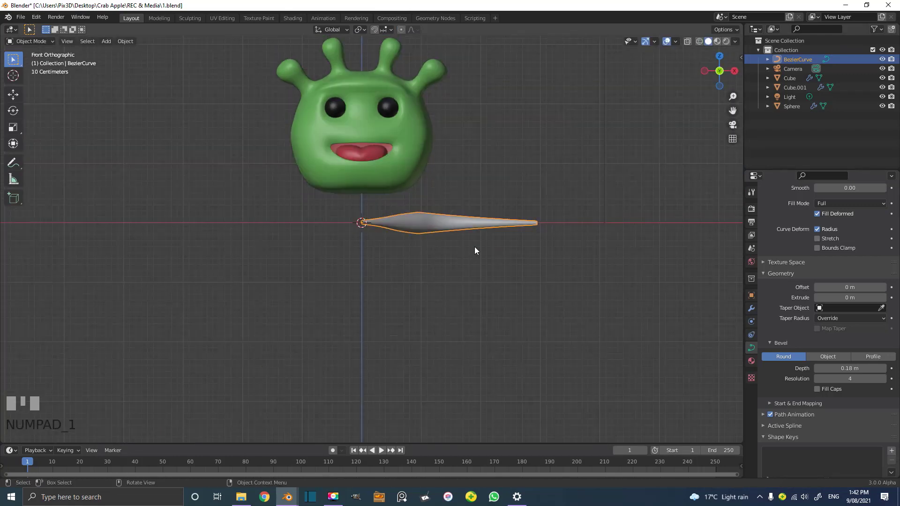
{"action": "scroll", "coordinate": [474, 250], "scroll_direction": "up", "scroll_amount": 3}
{"action": "scroll", "coordinate": [457, 223], "scroll_direction": "up", "scroll_amount": 2, "text": "ctrl"}
{"action": "left_click", "coordinate": [751, 361]}
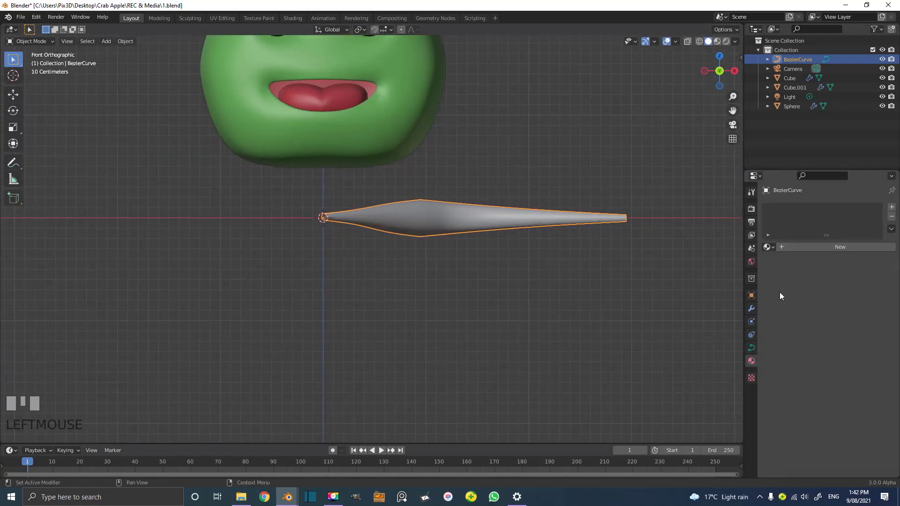
{"action": "left_click", "coordinate": [768, 248]}
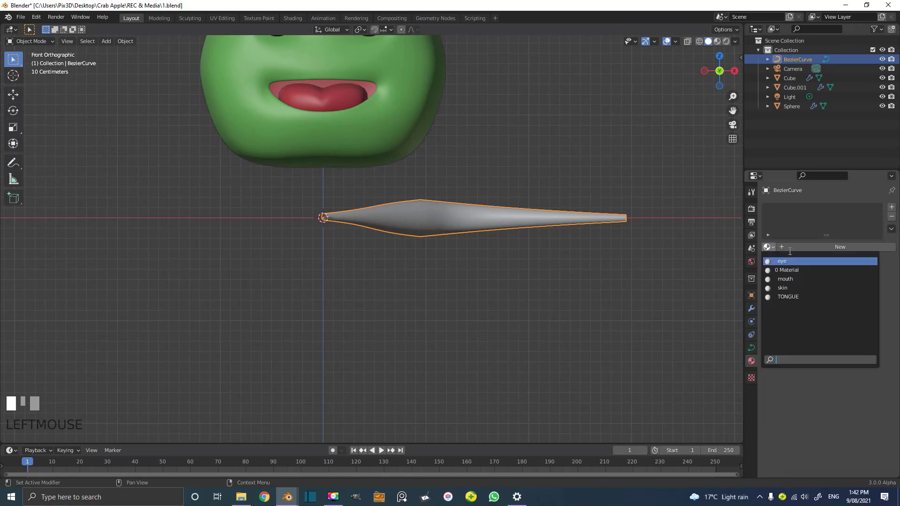
{"action": "left_click", "coordinate": [787, 288]}
Add a Subdivision modifier to the Bezier curve.
{"action": "left_click", "coordinate": [755, 307]}
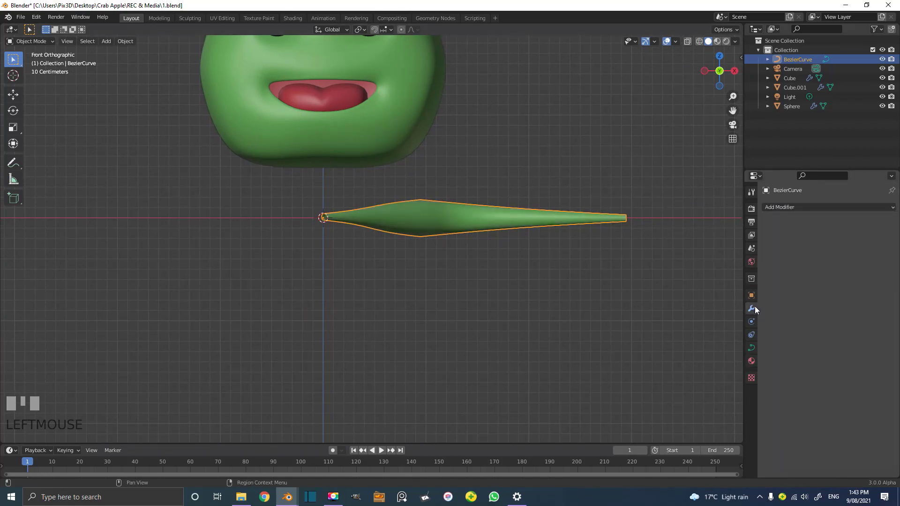
{"action": "left_click", "coordinate": [787, 207]}
{"action": "left_click", "coordinate": [727, 327]}
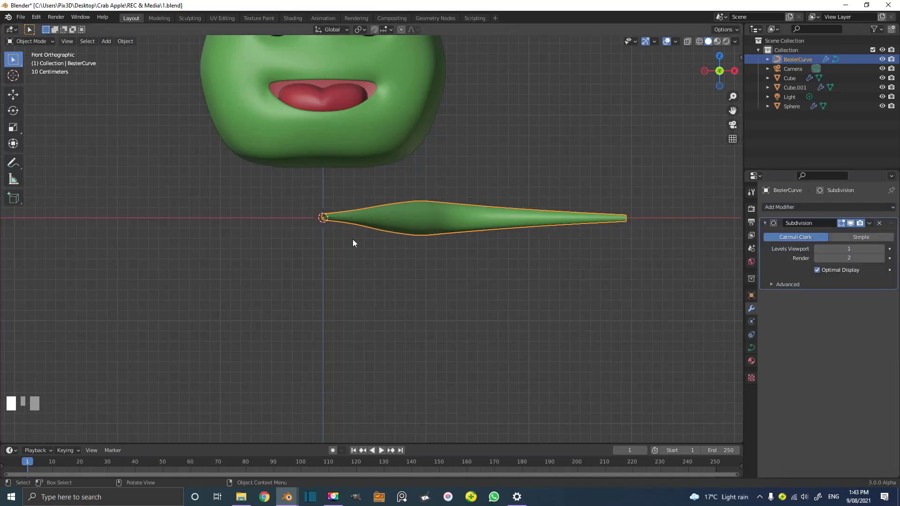
In front view, move the curve so its inner tip meets the +X side of the head's lower edge.
{"action": "key", "text": "g"}
{"action": "left_click", "coordinate": [560, 153]}
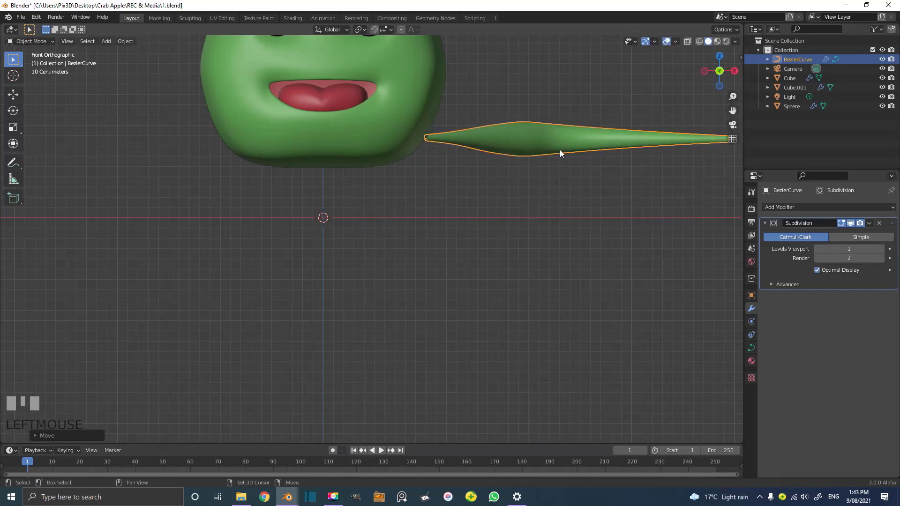
{"action": "middle_click_drag", "start_coordinate": [560, 153], "coordinate": [393, 198], "text": "shift"}
Edit the curve, moving its outer end point inward and down and rotating it about 67° to bend the limb downward.
{"action": "key", "text": "Tab"}
{"action": "left_click_drag", "start_coordinate": [615, 257], "coordinate": [573, 139]}
{"action": "left_click_drag", "start_coordinate": [619, 178], "coordinate": [592, 228]}
{"action": "key", "text": "r"}
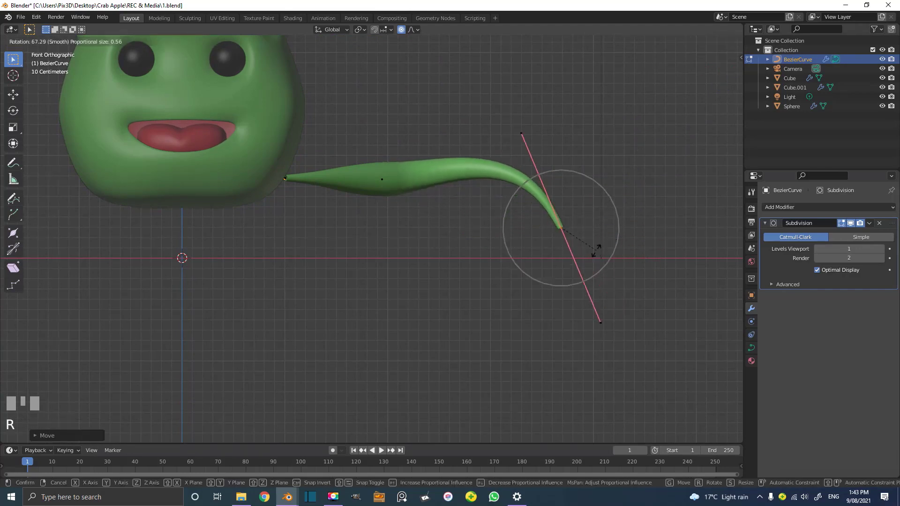
{"action": "left_click", "coordinate": [593, 251]}
Move the outer end point further inward and down to the X axis, and rotate it until the tip points nearly straight down.
{"action": "key", "text": "g"}
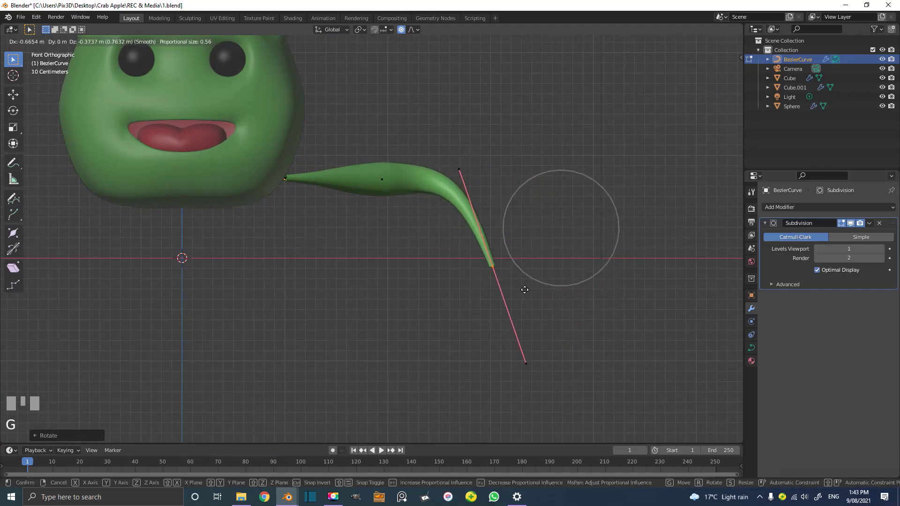
{"action": "left_click", "coordinate": [536, 282]}
{"action": "key", "text": "r"}
{"action": "left_click", "coordinate": [568, 291]}
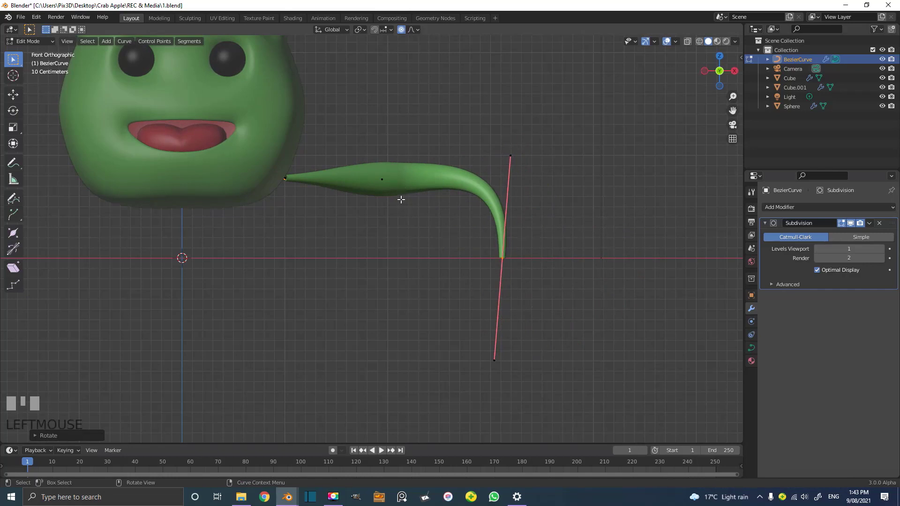
Move the curve's middle control point slightly outward and up, and shrink its radius a little.
{"action": "left_click", "coordinate": [382, 169]}
{"action": "key", "text": "g"}
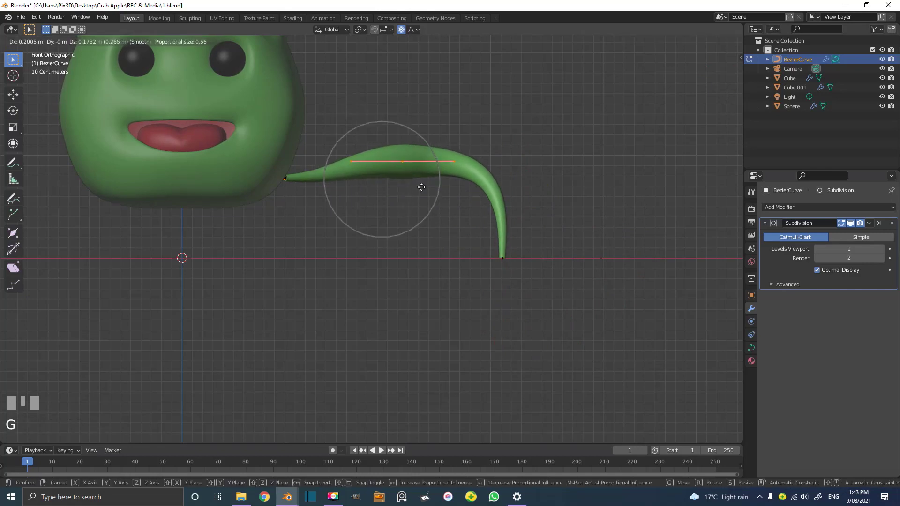
{"action": "left_click", "coordinate": [440, 195]}
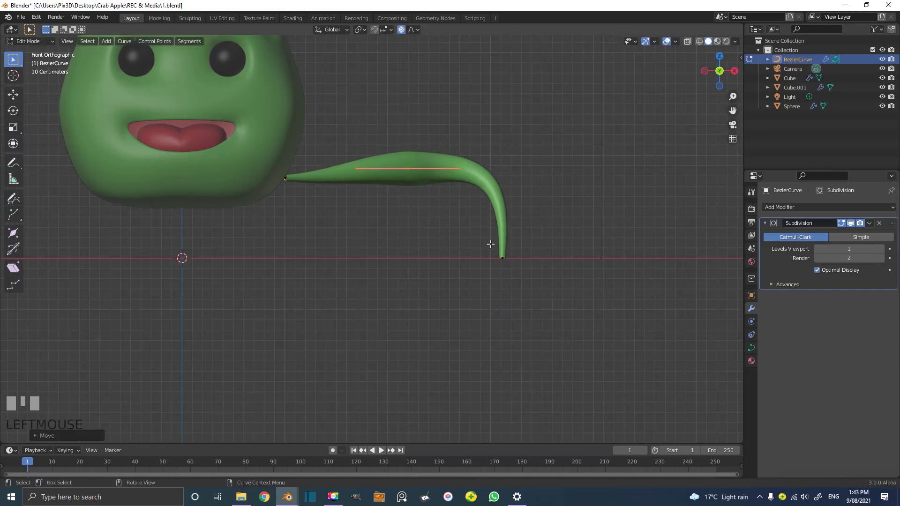
{"action": "key", "text": "alt+s"}
{"action": "left_click", "coordinate": [474, 239]}
In top view, move the middle control point in -X toward the head.
{"action": "middle_click_drag", "start_coordinate": [473, 239], "coordinate": [414, 209]}
{"action": "key", "text": "KP_7"}
{"action": "key", "text": "g"}
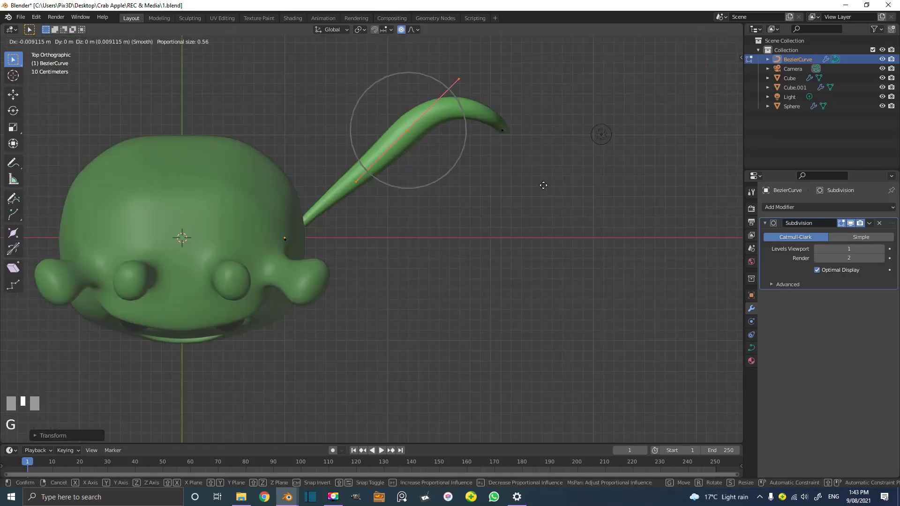
{"action": "left_click", "coordinate": [520, 189]}
Reposition the middle control point's outer and inner handles in top view to smooth the limb's bend.
{"action": "left_click_drag", "start_coordinate": [442, 90], "coordinate": [410, 65]}
{"action": "key", "text": "g"}
{"action": "left_click", "coordinate": [398, 85]}
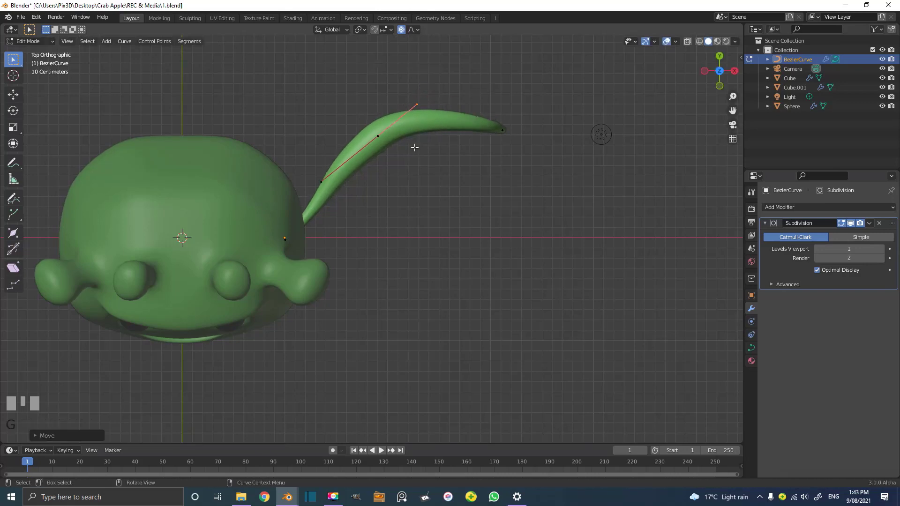
{"action": "left_click_drag", "start_coordinate": [333, 204], "coordinate": [310, 162]}
{"action": "key", "text": "g"}
{"action": "left_click", "coordinate": [336, 185]}
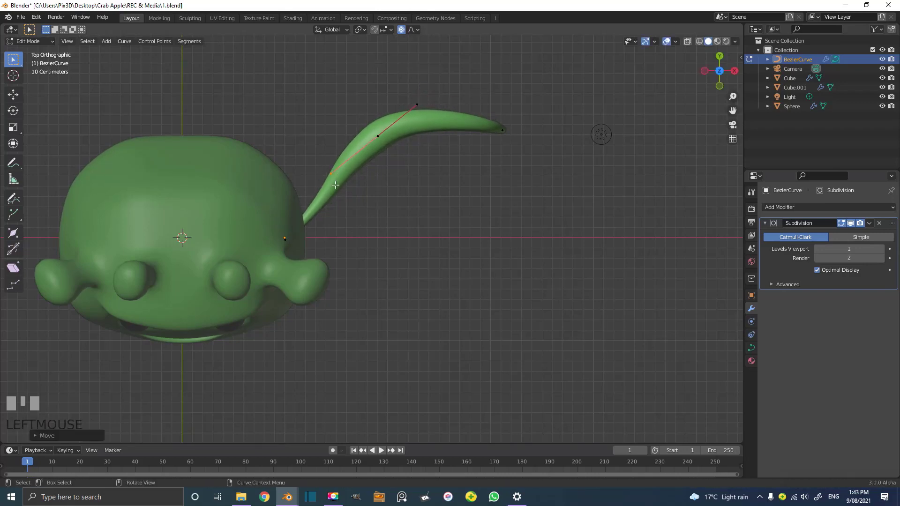
In front view, select the curve's inner end point and move it slightly down and inward under the head's side.
{"action": "key", "text": "KP_1"}
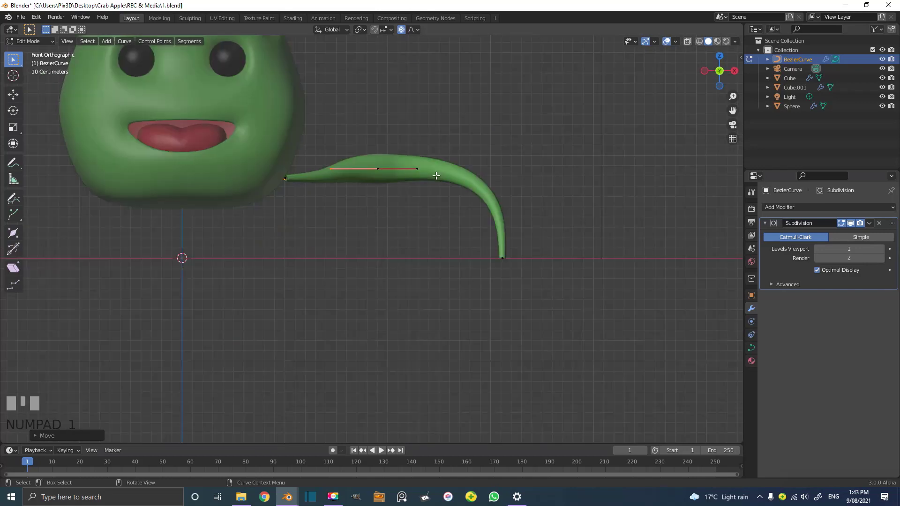
{"action": "left_click_drag", "start_coordinate": [317, 199], "coordinate": [271, 161]}
{"action": "key", "text": "g"}
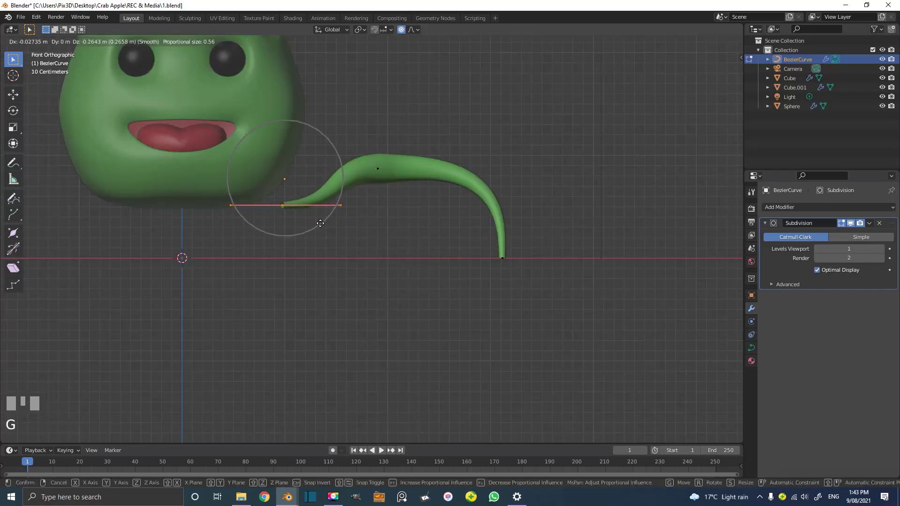
{"action": "left_click", "coordinate": [314, 217]}
Select the middle control point and rotate it slightly so its outer handle tilts upward.
{"action": "left_click_drag", "start_coordinate": [368, 160], "coordinate": [389, 195]}
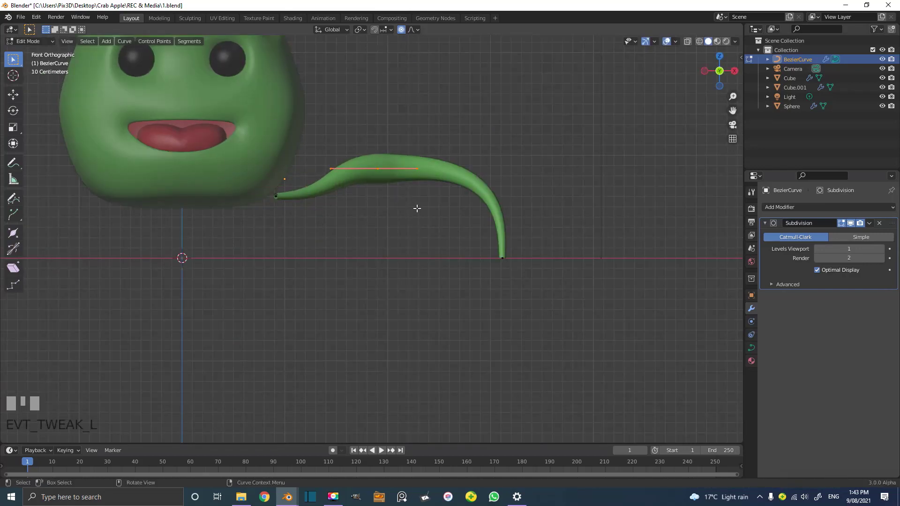
{"action": "key", "text": "r"}
{"action": "left_click", "coordinate": [450, 193]}
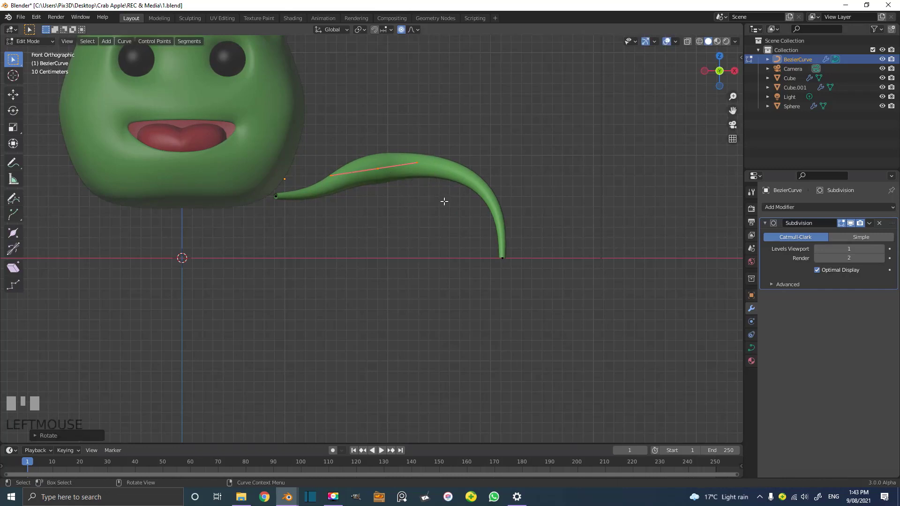
Leave curve editing and move the whole limb about -0.57 m in X and -0.09 m in Z into the head.
{"action": "key", "text": "Tab"}
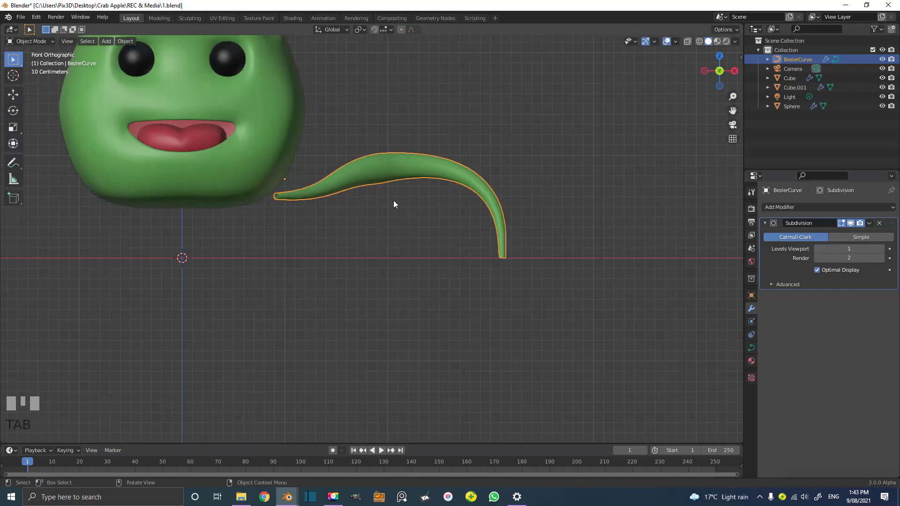
{"action": "key", "text": "g"}
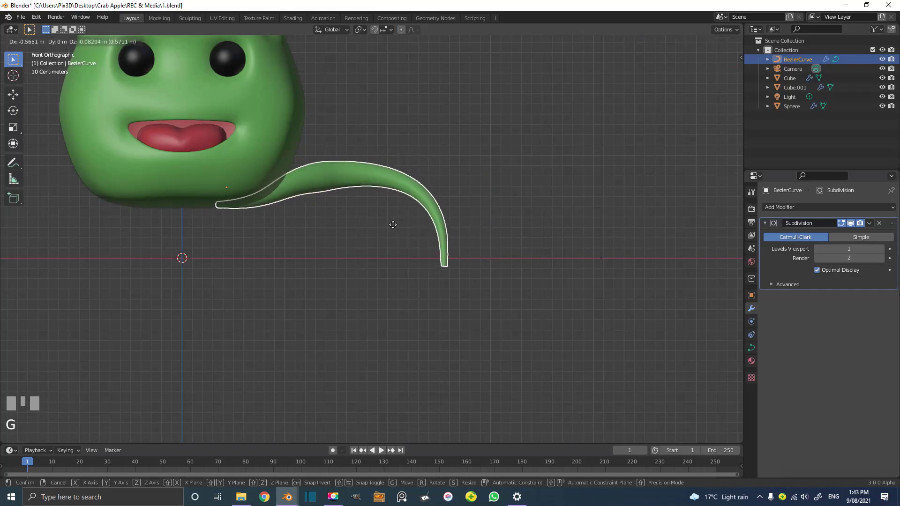
{"action": "left_click", "coordinate": [393, 226]}
Scale the limb down to about 0.8 and rotate it slightly so its outer tip reaches down to the X axis.
{"action": "key", "text": "s"}
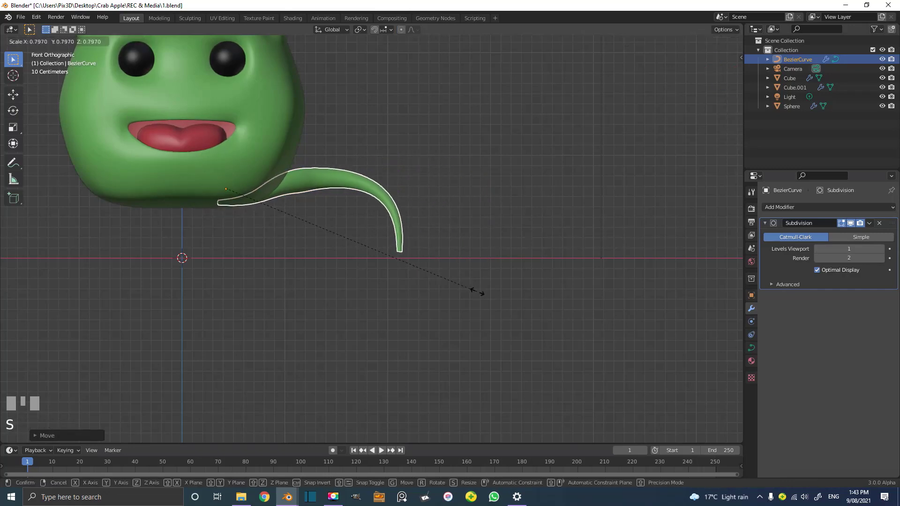
{"action": "left_click", "coordinate": [478, 290]}
{"action": "key", "text": "r"}
{"action": "left_click", "coordinate": [503, 285]}
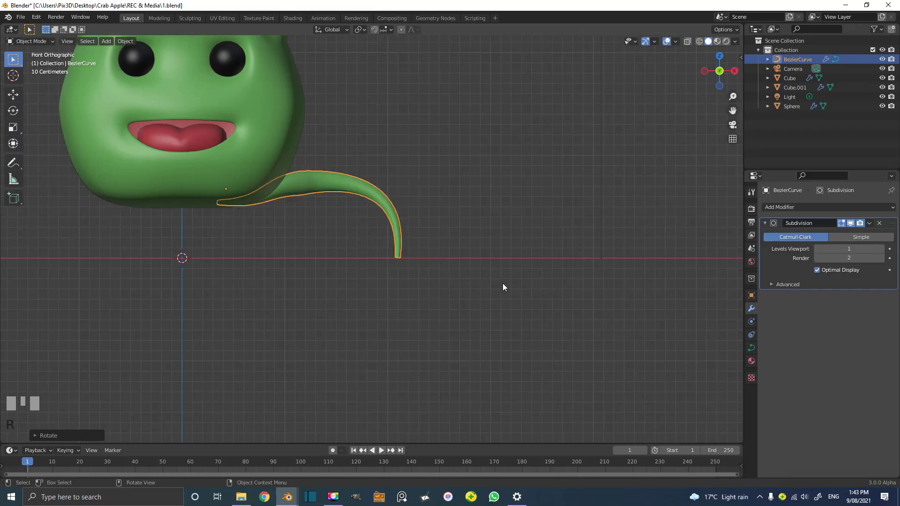
{"action": "scroll", "coordinate": [372, 179], "scroll_direction": "down", "scroll_amount": 2}
{"action": "key", "text": "KP_7"}
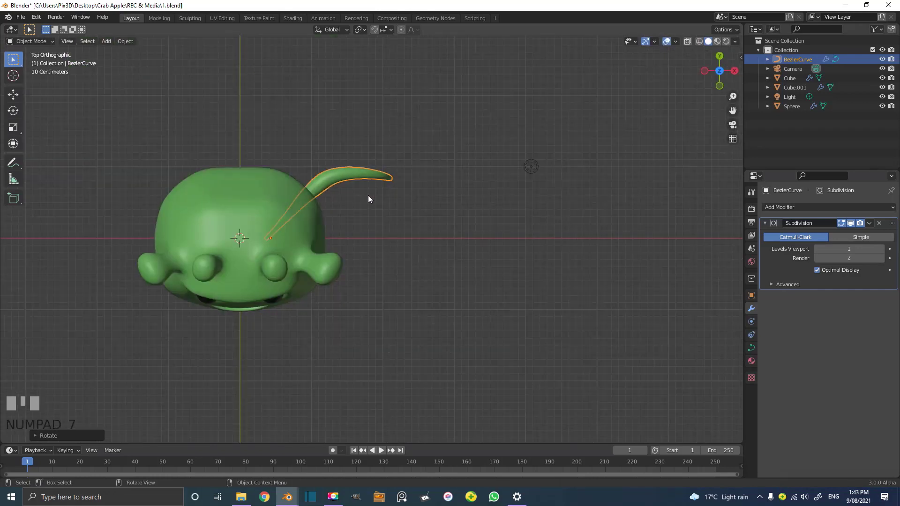
Duplicate the leg in top view, rotate the copy about 60° clockwise, and attach it under the head as the middle leg.
{"action": "key", "text": "shift+d"}
{"action": "left_click", "coordinate": [381, 232]}
{"action": "key", "text": "r"}
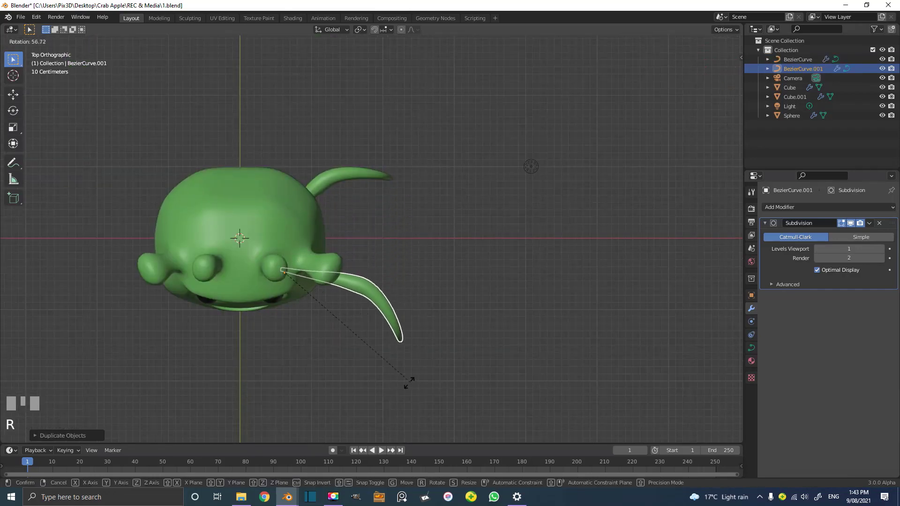
{"action": "left_click", "coordinate": [393, 384]}
{"action": "key", "text": "g"}
{"action": "left_click", "coordinate": [344, 336]}
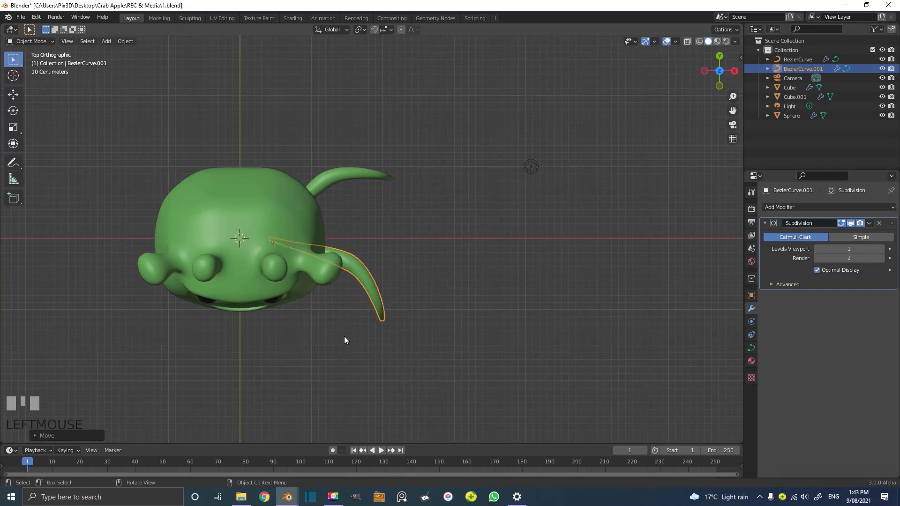
{"action": "key", "text": "KP_1"}
{"action": "scroll", "coordinate": [351, 329], "scroll_direction": "up", "scroll_amount": 2}
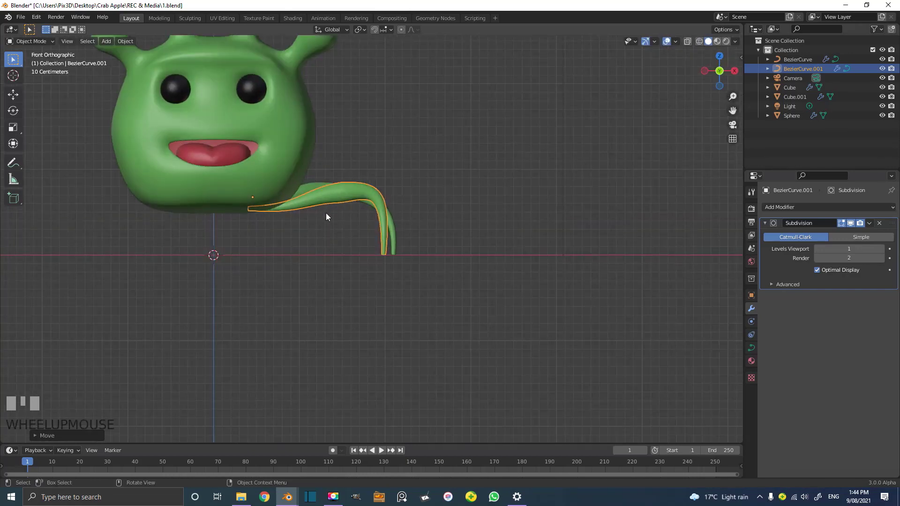
Duplicate the middle leg in top view, rotate the copy about 20° clockwise, and position it as the front leg.
{"action": "key", "text": "KP_7"}
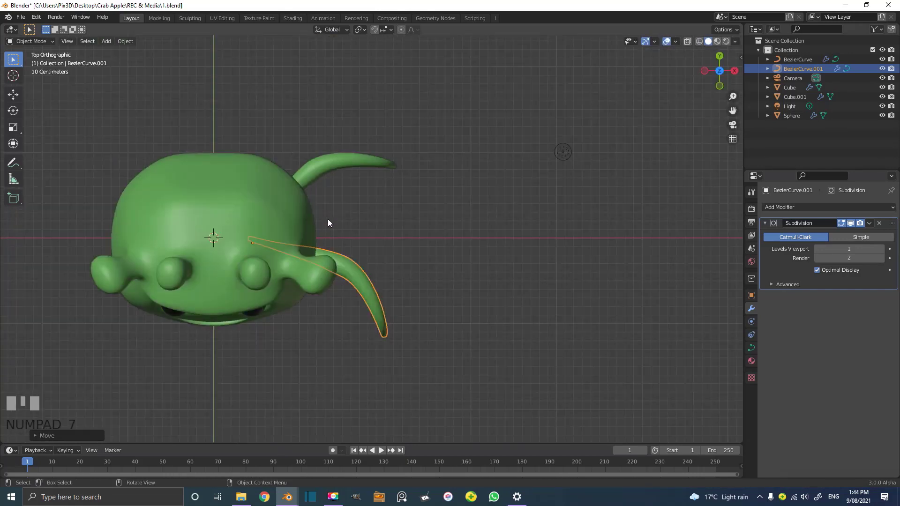
{"action": "key", "text": "shift+d"}
{"action": "key", "text": "r"}
{"action": "left_click", "coordinate": [436, 299]}
{"action": "key", "text": "g"}
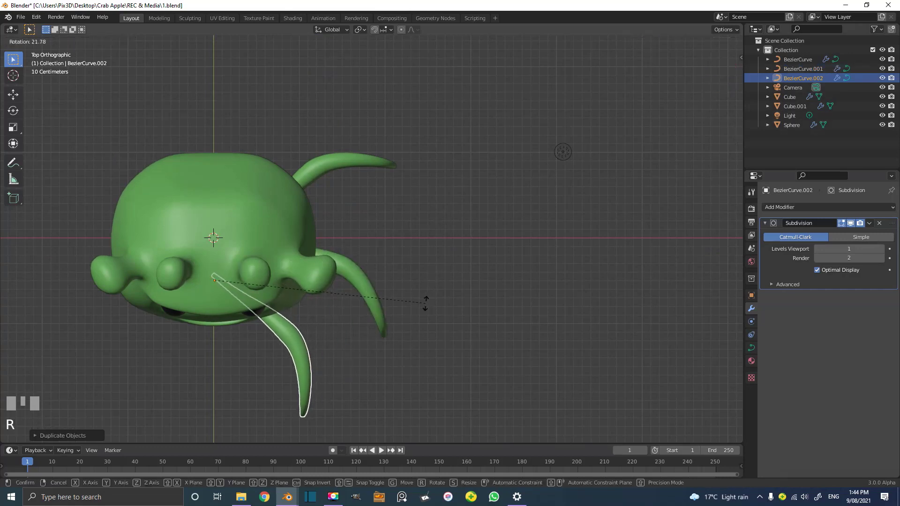
{"action": "left_click", "coordinate": [441, 297]}
Duplicate all three legs together and place the copies about -3 m along X on the opposite side of the head.
{"action": "left_click", "coordinate": [365, 290], "text": "shift"}
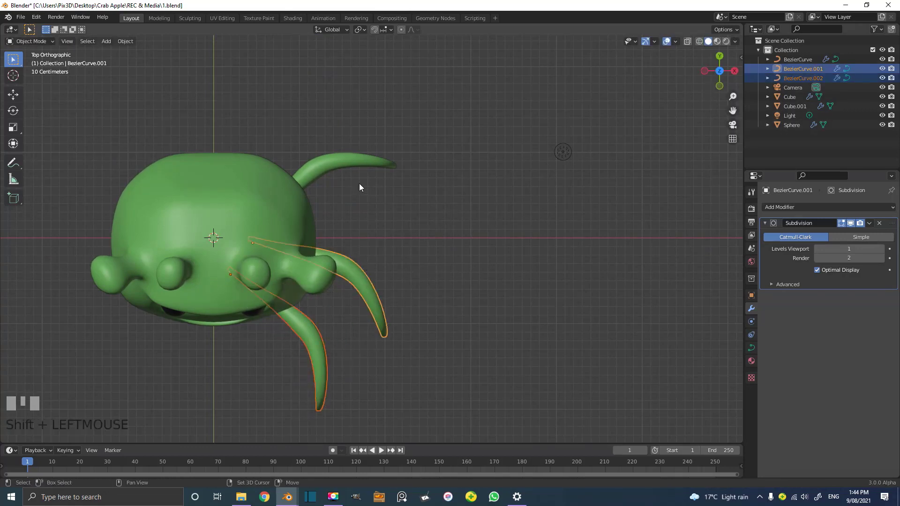
{"action": "left_click", "coordinate": [345, 164], "text": "shift"}
{"action": "scroll", "coordinate": [345, 164], "scroll_direction": "down", "scroll_amount": 2}
{"action": "middle_click_drag", "start_coordinate": [344, 164], "coordinate": [479, 210], "text": "shift"}
{"action": "scroll", "coordinate": [479, 210], "scroll_direction": "up", "scroll_amount": 2}
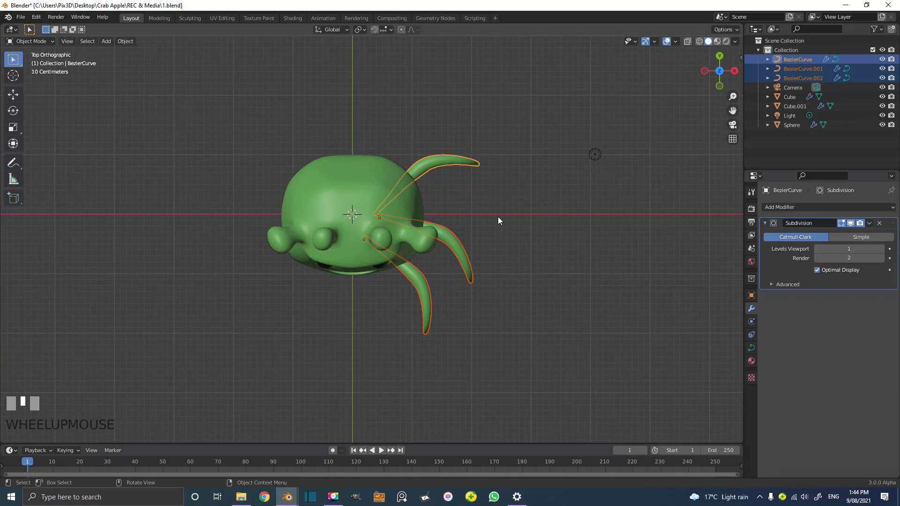
{"action": "key", "text": "shift+d"}
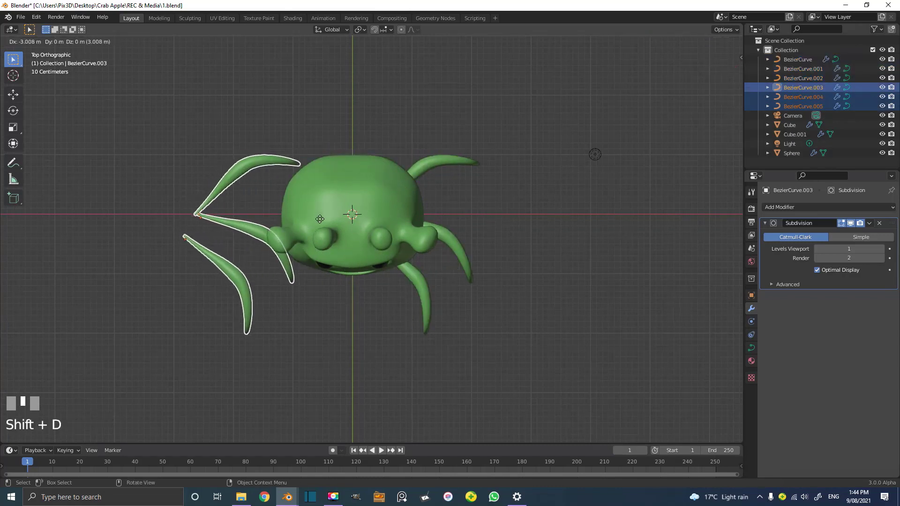
{"action": "left_click", "coordinate": [319, 219]}
Flip the three copied legs by scaling them -1 along X, and move them against the head's -X side.
{"action": "type", "text": "s"}
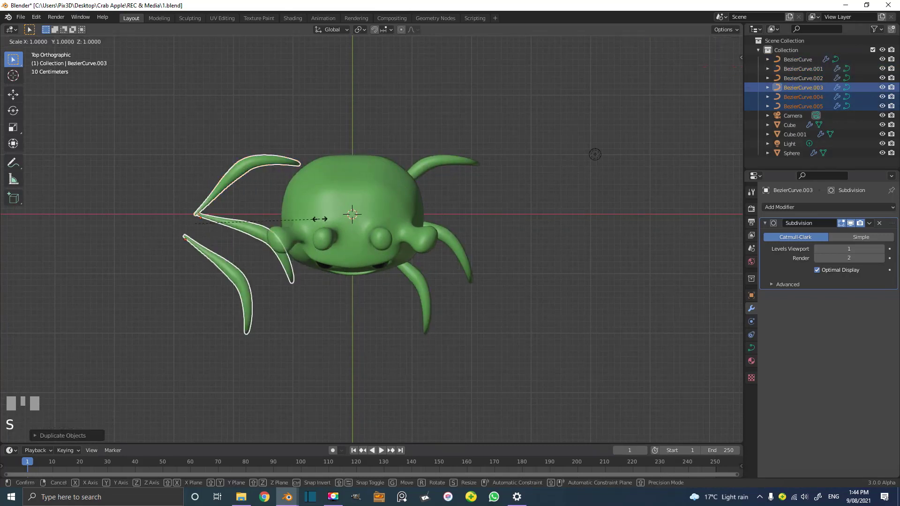
{"action": "type", "text": "x"}
{"action": "type", "text": "-1"}
{"action": "key", "text": "Return"}
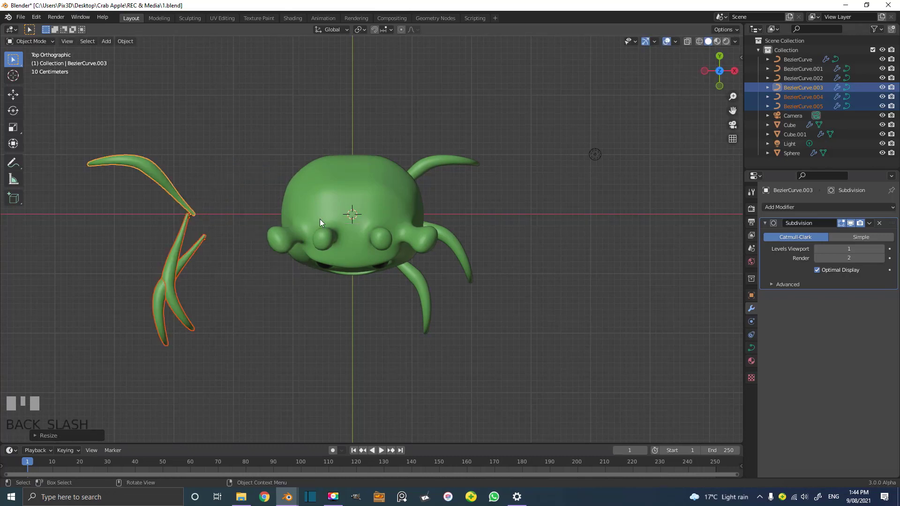
{"action": "key", "text": "g"}
{"action": "left_click", "coordinate": [358, 263]}
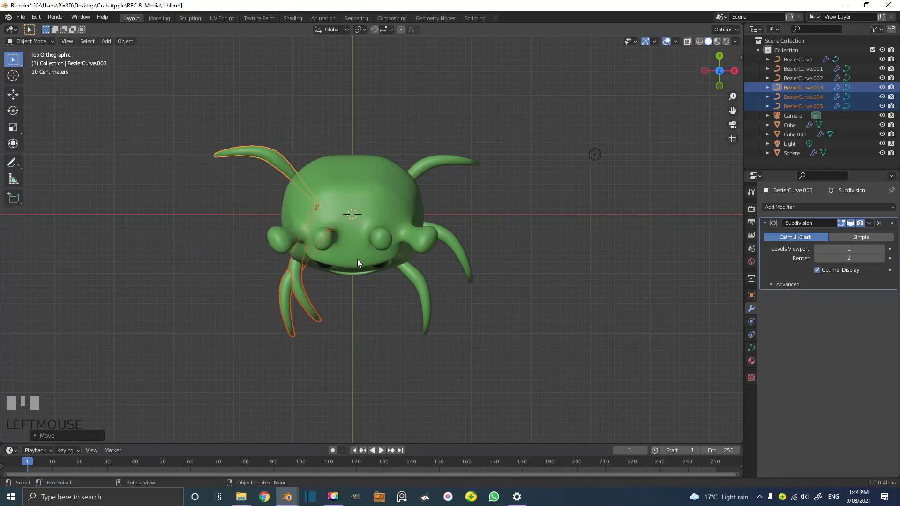
Rotate the copied middle leg outward so it sits between the back and front legs on the -X side.
{"action": "left_click", "coordinate": [306, 314]}
{"action": "key", "text": "r"}
{"action": "left_click", "coordinate": [283, 294]}
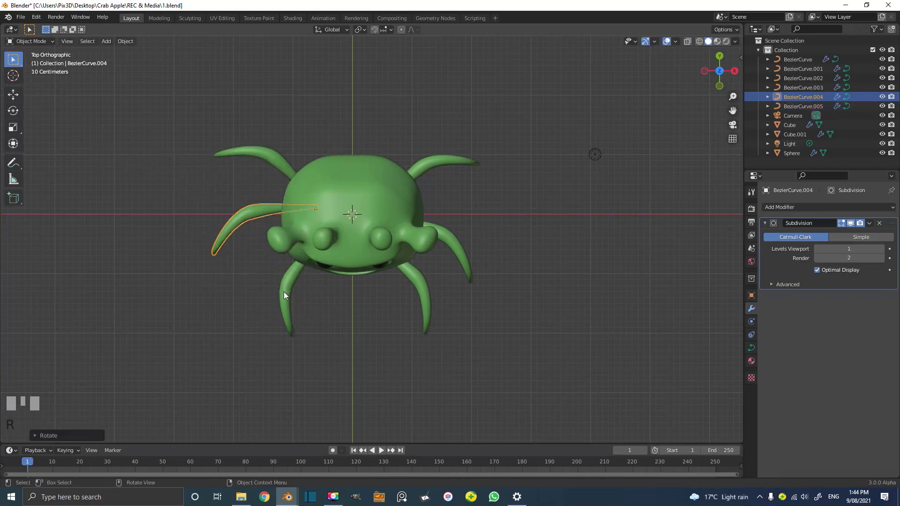
Select the back and middle legs on the -X side and move them slightly inward toward the head in front view.
{"action": "left_click", "coordinate": [285, 164]}
{"action": "key", "text": "KP_1"}
{"action": "scroll", "coordinate": [286, 213], "scroll_direction": "up", "scroll_amount": 3}
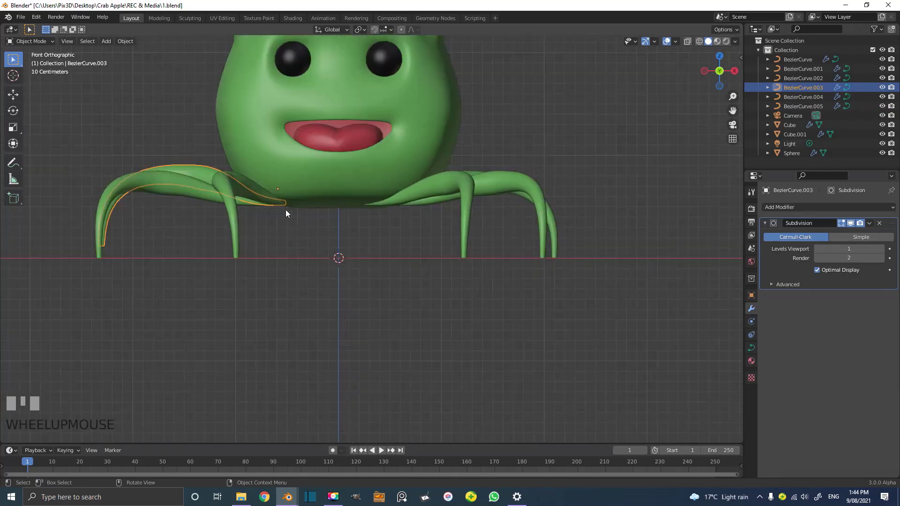
{"action": "left_click", "coordinate": [182, 179], "text": "shift"}
{"action": "key", "text": "g"}
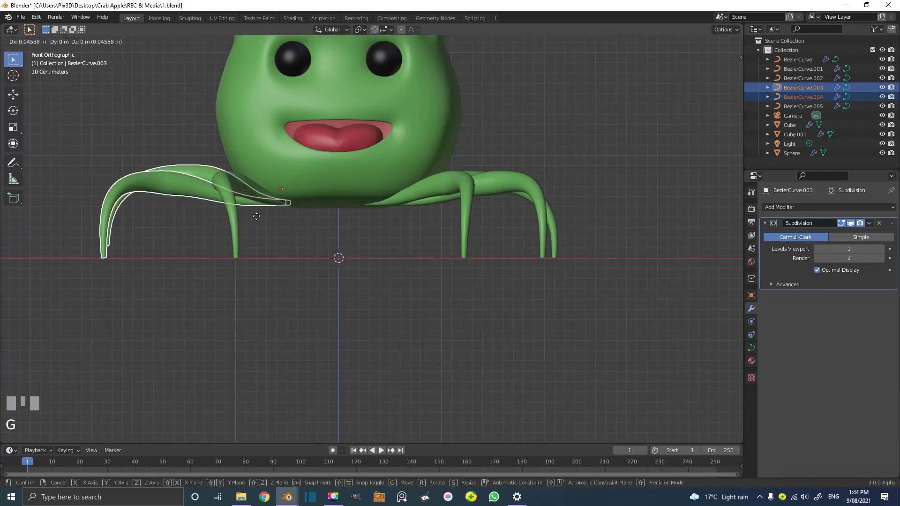
{"action": "left_click", "coordinate": [266, 221]}
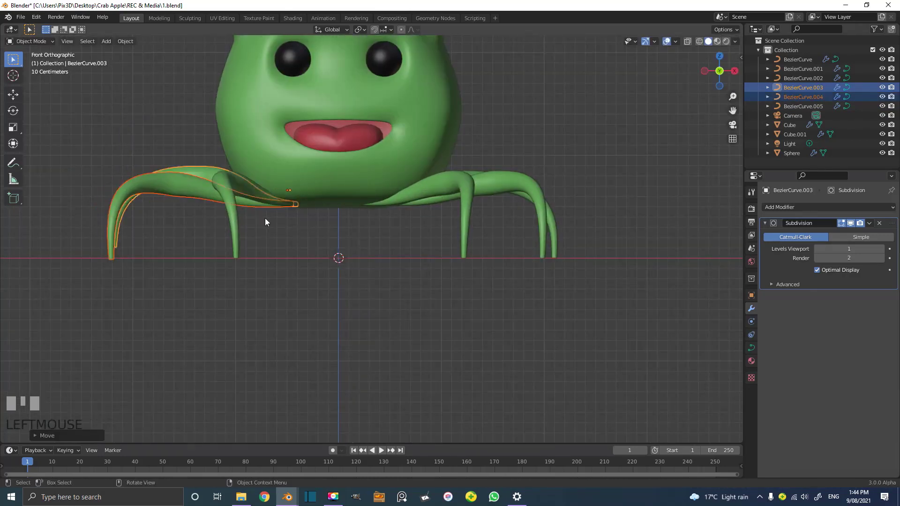
Edit the front leg's curve on the +X side and move its middle control point slightly to adjust the bend.
{"action": "left_click", "coordinate": [457, 183]}
{"action": "key", "text": "Tab"}
{"action": "middle_click_drag", "start_coordinate": [476, 183], "coordinate": [503, 225]}
{"action": "left_click_drag", "start_coordinate": [535, 234], "coordinate": [511, 198]}
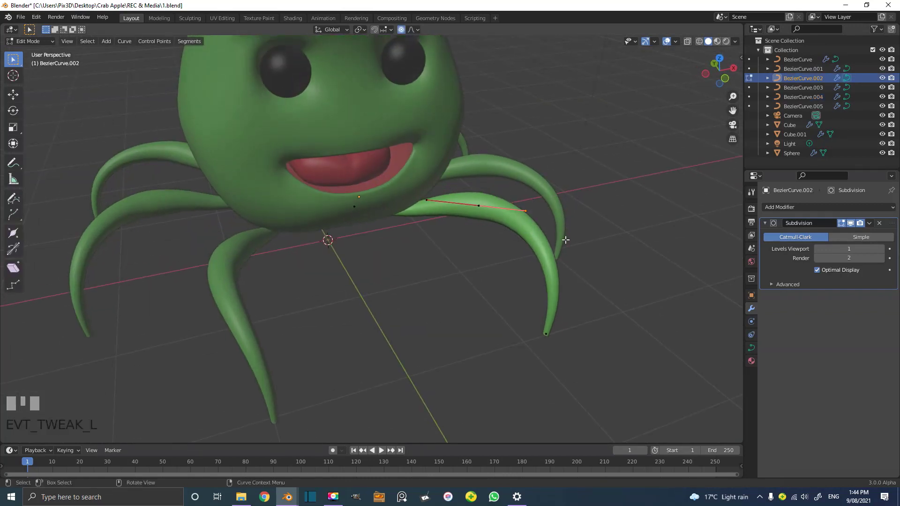
{"action": "key", "text": "g"}
{"action": "left_click", "coordinate": [557, 253]}
{"action": "key", "text": "Tab"}
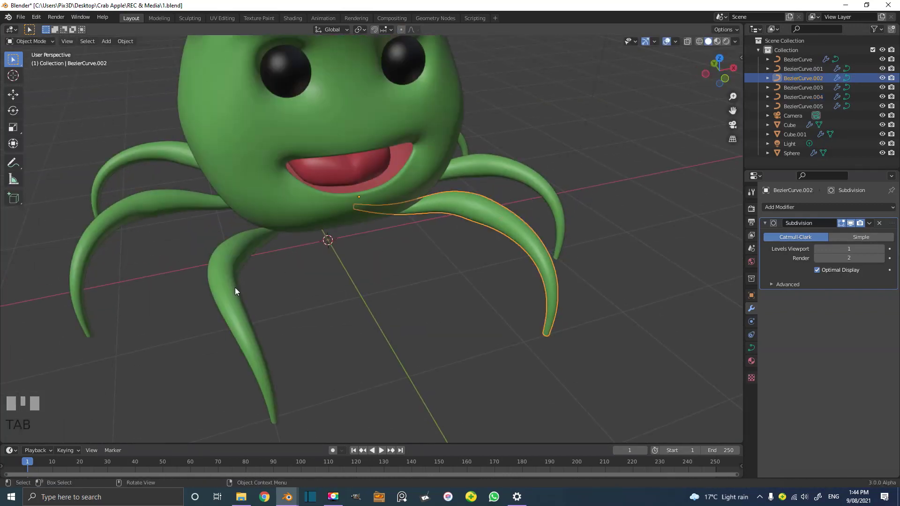
Edit the front leg's curve on the -X side and move its tip control point outward to match the opposite leg.
{"action": "left_click", "coordinate": [235, 288]}
{"action": "scroll", "coordinate": [313, 318], "scroll_direction": "down", "scroll_amount": 3}
{"action": "middle_click_drag", "start_coordinate": [313, 318], "coordinate": [298, 325]}
{"action": "key", "text": "Tab"}
{"action": "left_click_drag", "start_coordinate": [255, 391], "coordinate": [289, 365]}
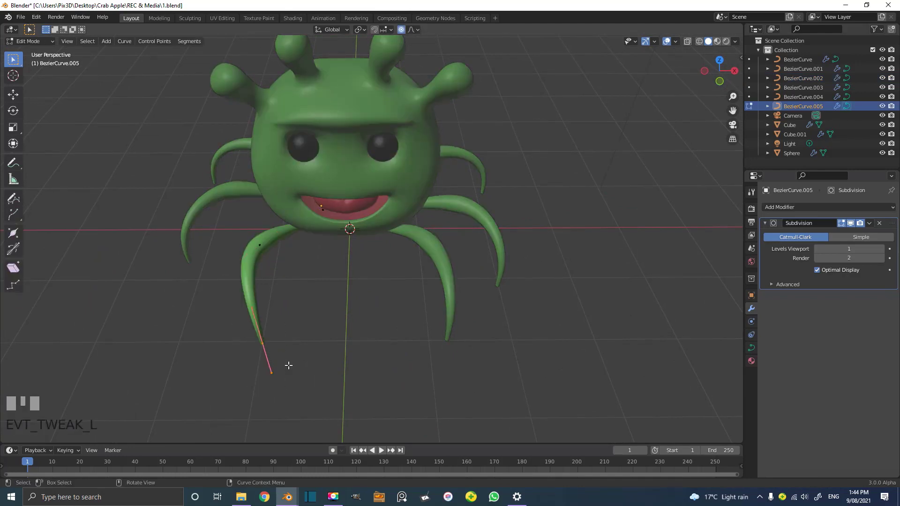
{"action": "key", "text": "g"}
{"action": "left_click", "coordinate": [271, 368]}
{"action": "key", "text": "Tab"}
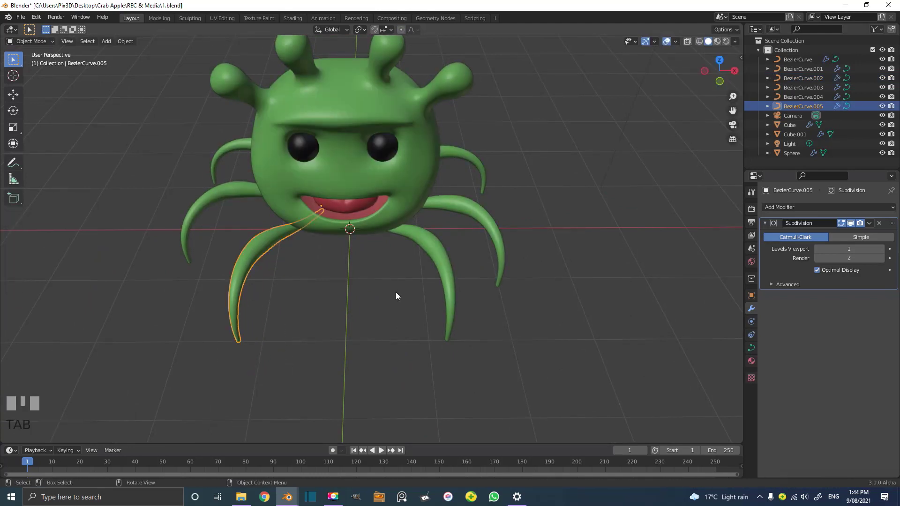
Add a mesh plane at the origin and scale it up into a wide floor under the character.
{"action": "key", "text": "KP_1"}
{"action": "key", "text": "alt+a"}
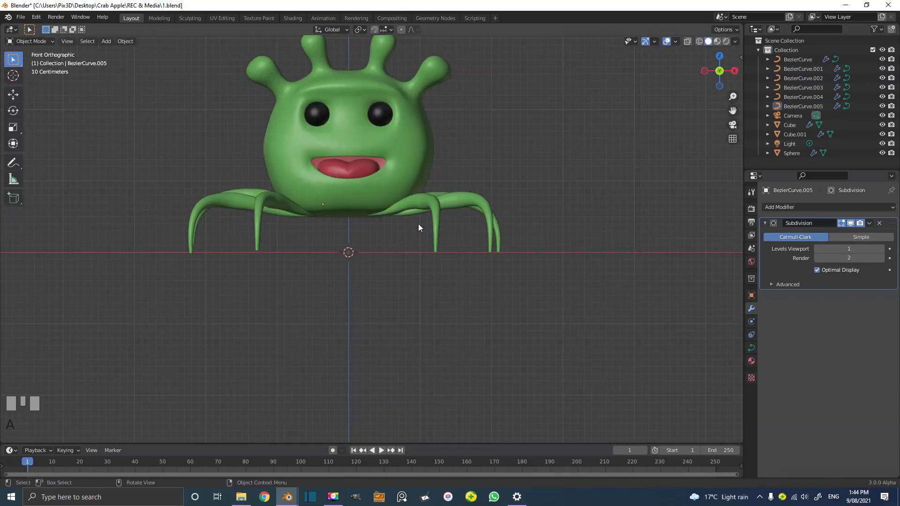
{"action": "middle_click_drag", "start_coordinate": [402, 219], "coordinate": [392, 200]}
{"action": "key", "text": "shift+a"}
{"action": "mouse_move", "coordinate": [401, 146]}
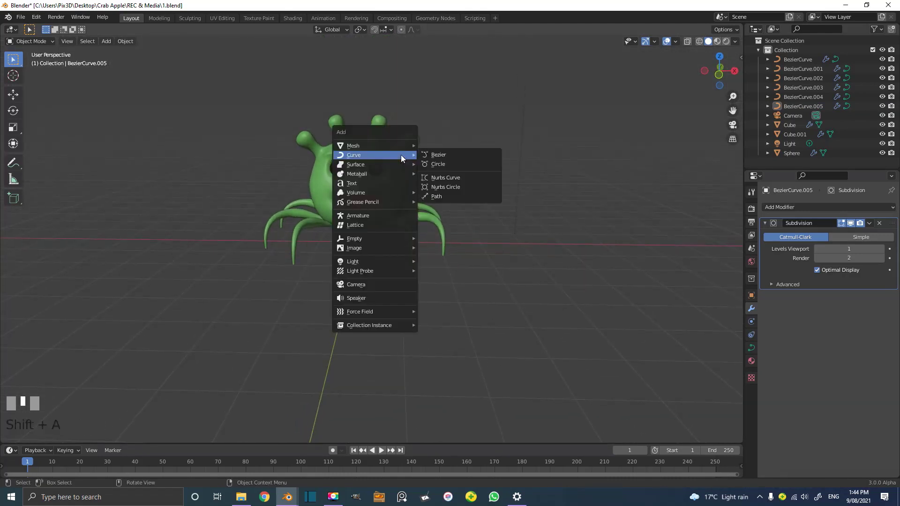
{"action": "left_click", "coordinate": [445, 145]}
{"action": "key", "text": "s"}
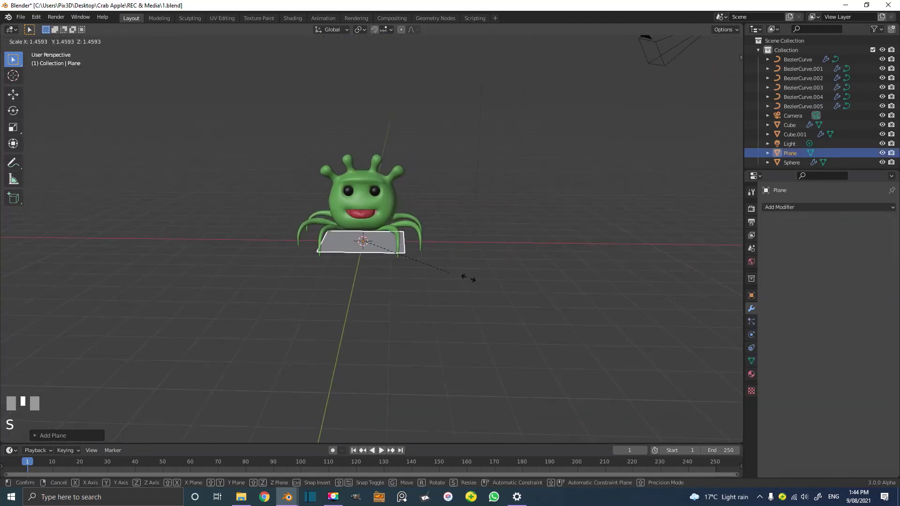
{"action": "left_click", "coordinate": [677, 384]}
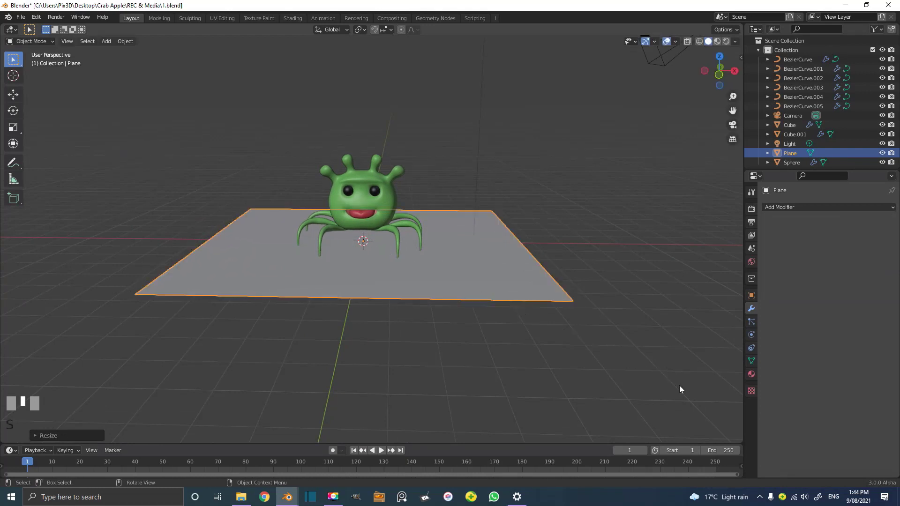
Check the existing camera's view, and delete the default camera and light from the scene.
{"action": "scroll", "coordinate": [505, 198], "scroll_direction": "down", "scroll_amount": 4}
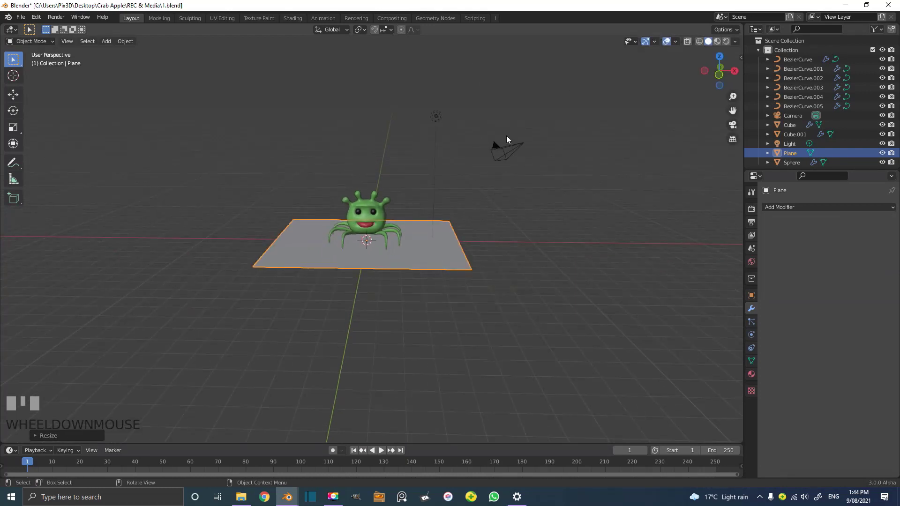
{"action": "key", "text": "KP_0"}
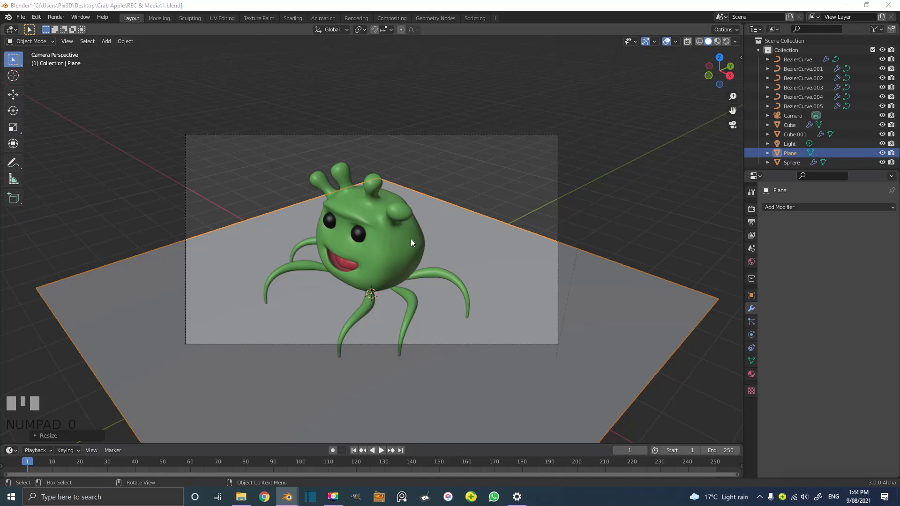
{"action": "middle_click_drag", "start_coordinate": [411, 238], "coordinate": [469, 246]}
{"action": "left_click_drag", "start_coordinate": [497, 217], "coordinate": [415, 129]}
{"action": "scroll", "coordinate": [470, 141], "scroll_direction": "up", "scroll_amount": 3}
{"action": "key", "text": "x"}
{"action": "left_click", "coordinate": [470, 140]}
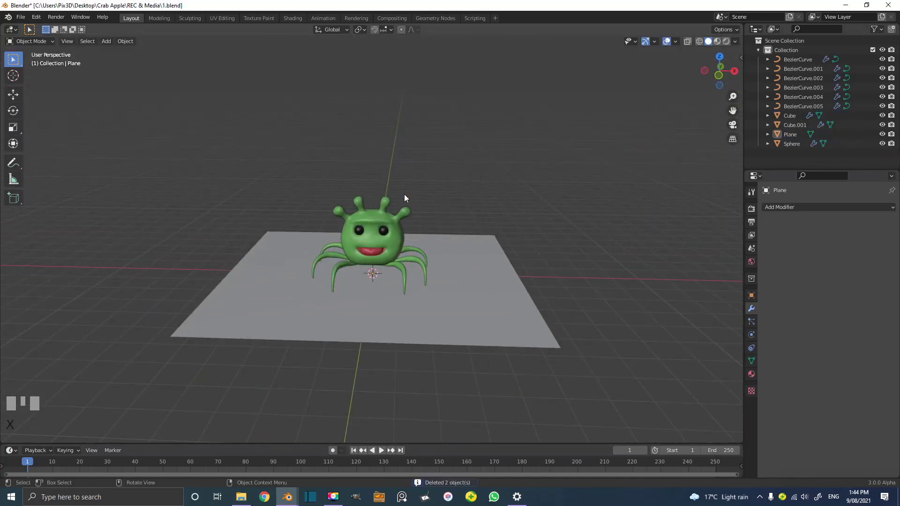
Add a new camera from front view and set its focal length to 95 mm.
{"action": "key", "text": "KP_1"}
{"action": "scroll", "coordinate": [410, 208], "scroll_direction": "up", "scroll_amount": 3}
{"action": "key", "text": "shift+a"}
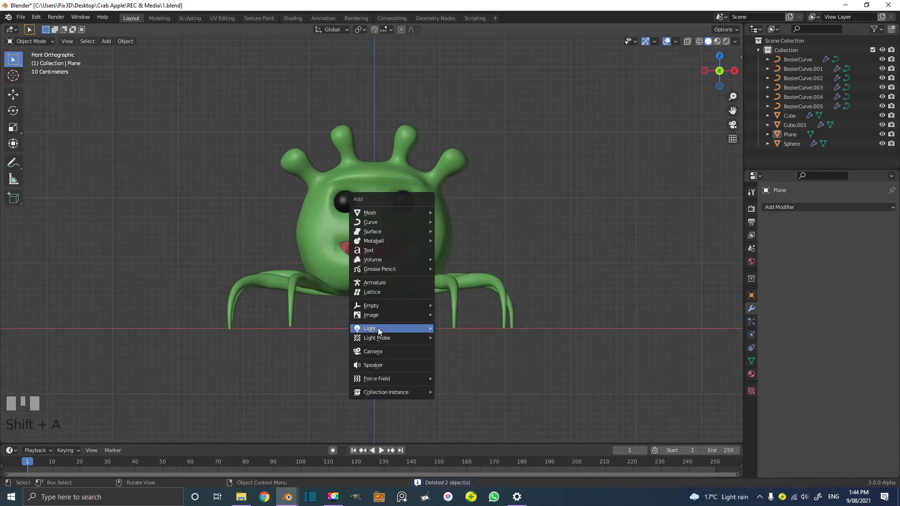
{"action": "left_click", "coordinate": [375, 349]}
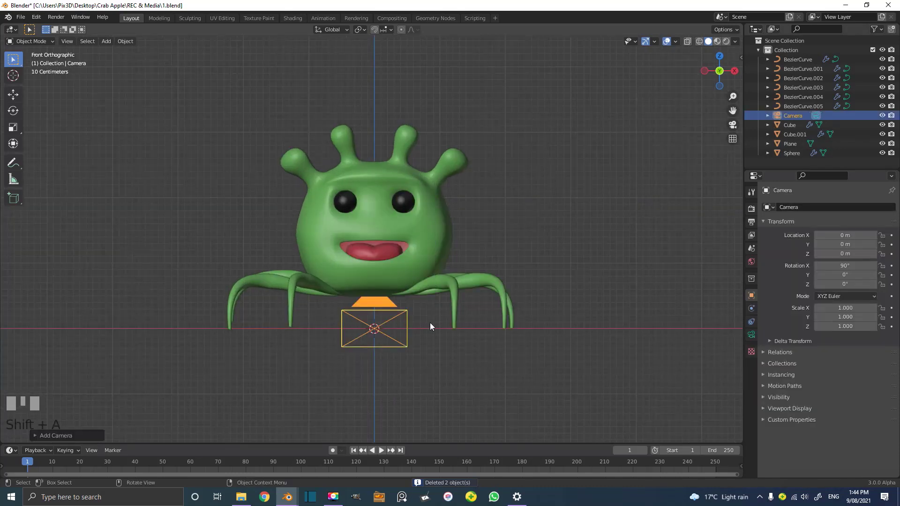
{"action": "left_click", "coordinate": [849, 249]}
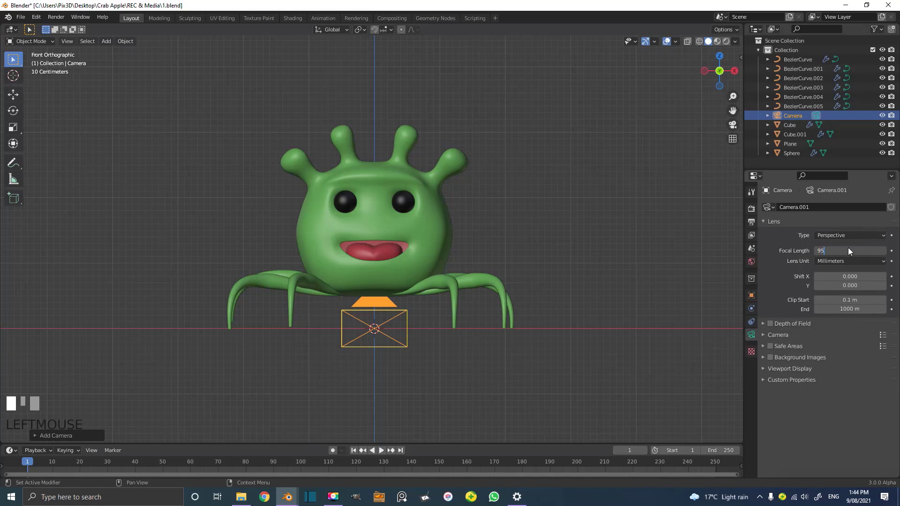
{"action": "key", "text": "Return"}
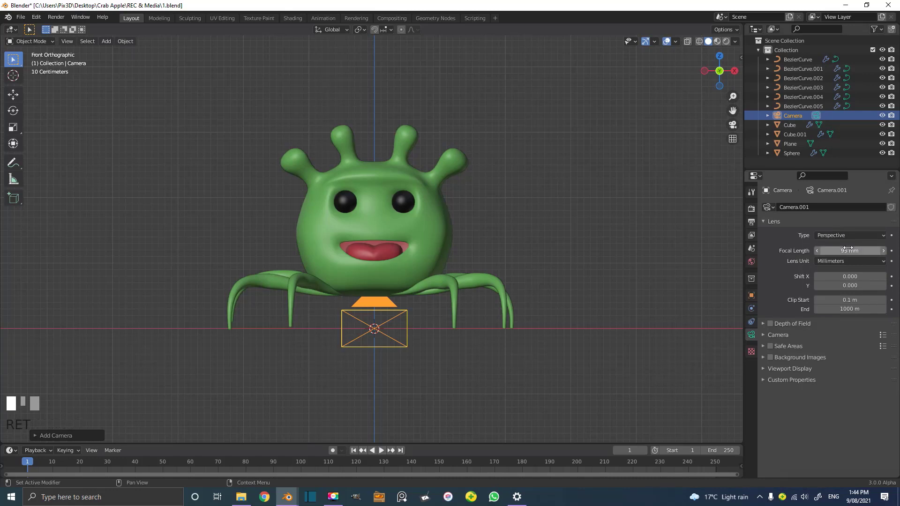
Set the render output's X resolution to 1080 px for a square image.
{"action": "left_click", "coordinate": [751, 222]}
{"action": "left_click", "coordinate": [853, 217]}
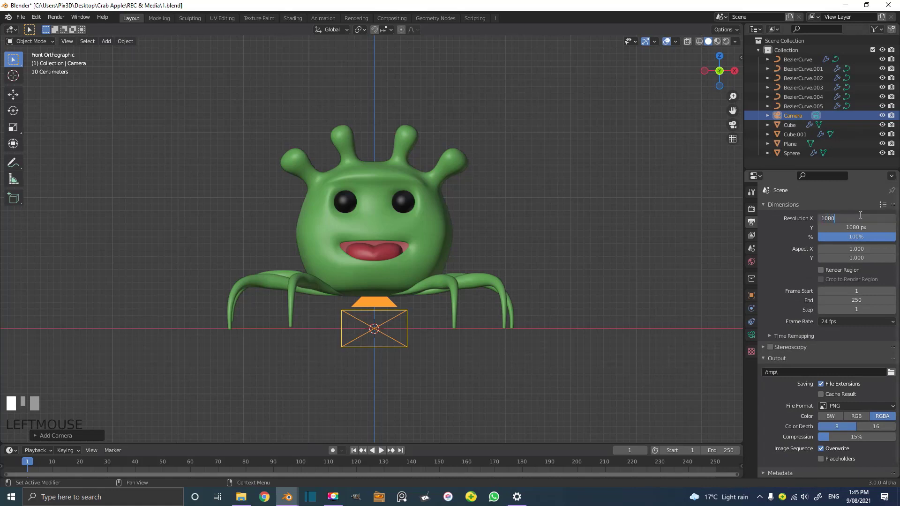
{"action": "type", "text": "1080"}
{"action": "key", "text": "Return"}
Move the camera far out in front of the character and raise it along Z to frame the whole body.
{"action": "middle_click_drag", "start_coordinate": [499, 303], "coordinate": [369, 297]}
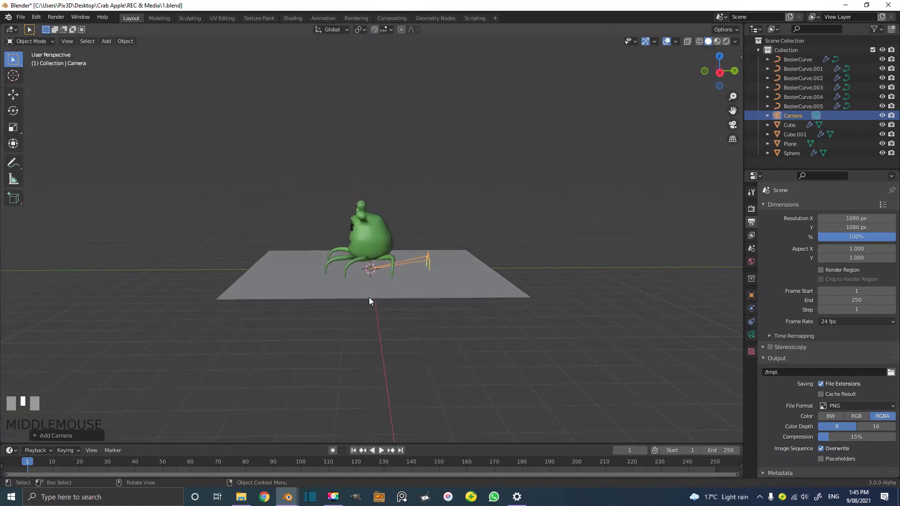
{"action": "key", "text": "g"}
{"action": "left_click", "coordinate": [97, 288]}
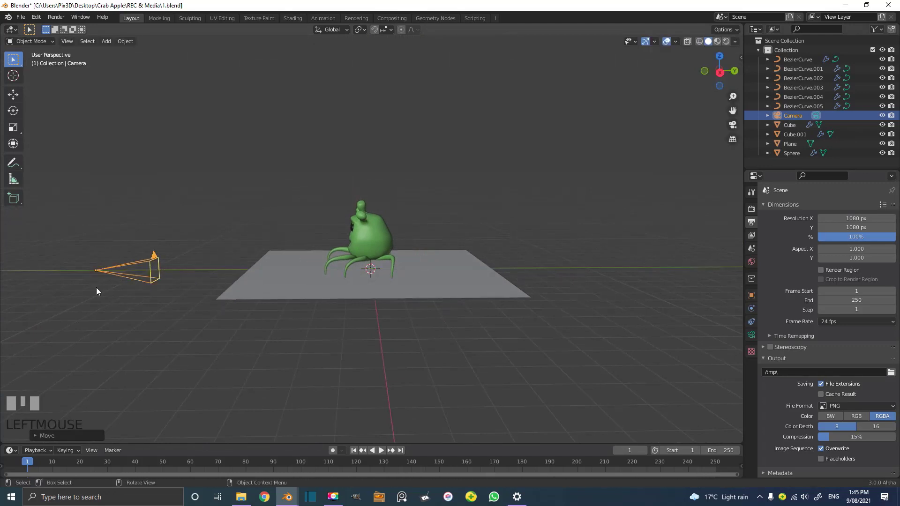
{"action": "key", "text": "KP_0"}
{"action": "key", "text": "g"}
{"action": "key", "text": "z"}
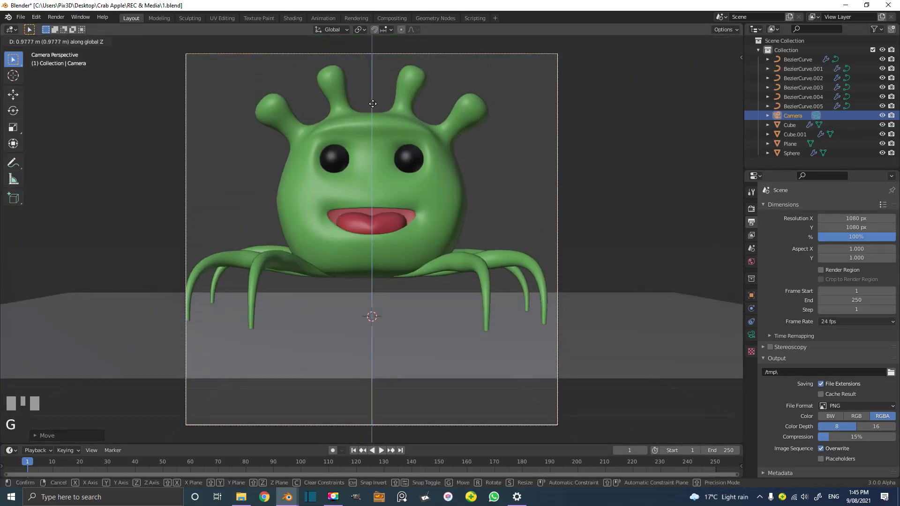
{"action": "left_click", "coordinate": [392, 63]}
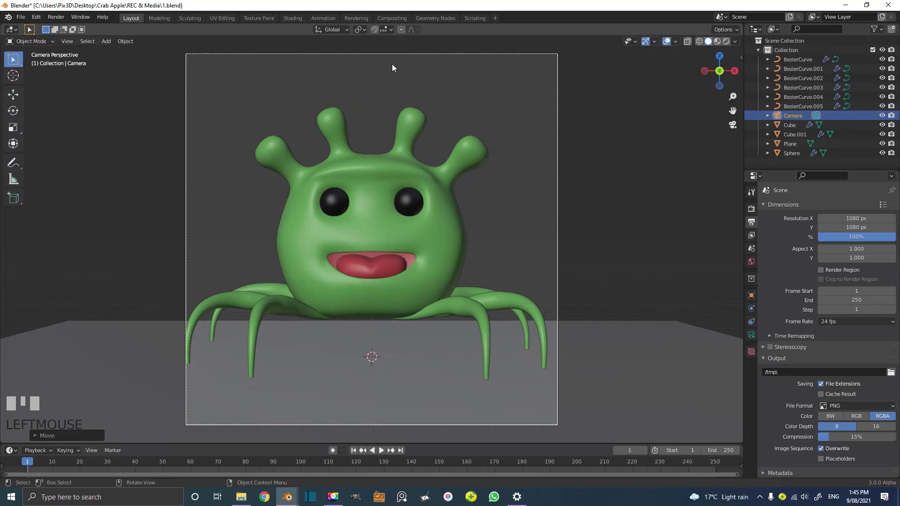
Tilt the camera down about the X axis and raise it about 0.86 m along Z to recentre the character.
{"action": "key", "text": "r"}
{"action": "key", "text": "x"}
{"action": "left_click", "coordinate": [499, 214]}
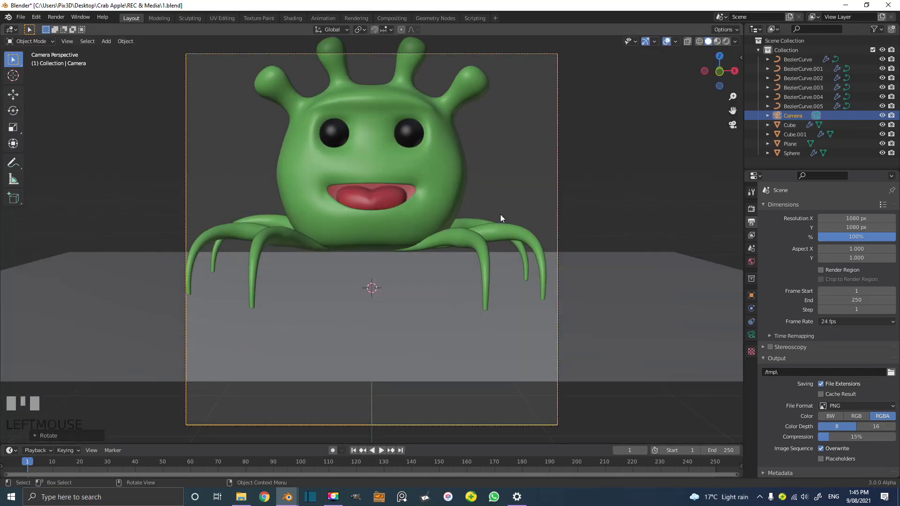
{"action": "key", "text": "g"}
{"action": "key", "text": "z"}
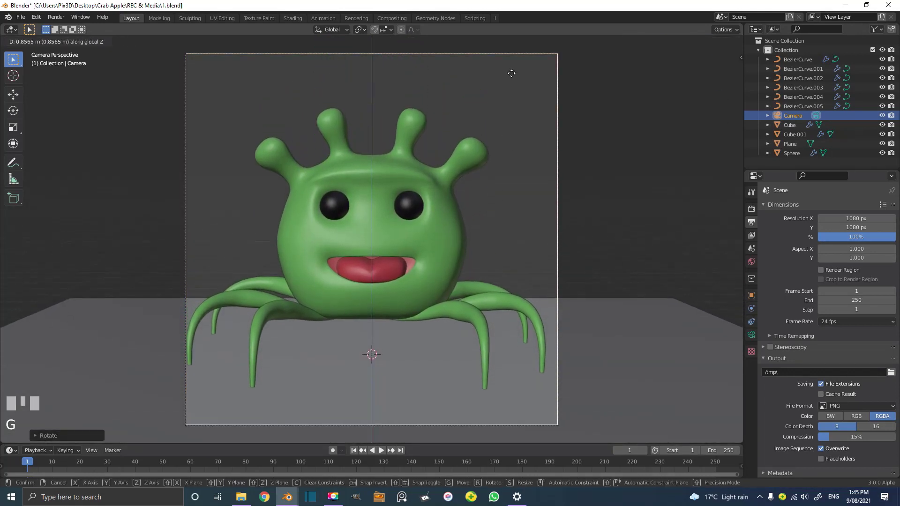
{"action": "left_click", "coordinate": [512, 77]}
Pull the camera back along its local Z axis to leave more space around the character.
{"action": "key", "text": "g"}
{"action": "key", "text": "z"}
{"action": "key", "text": "z"}
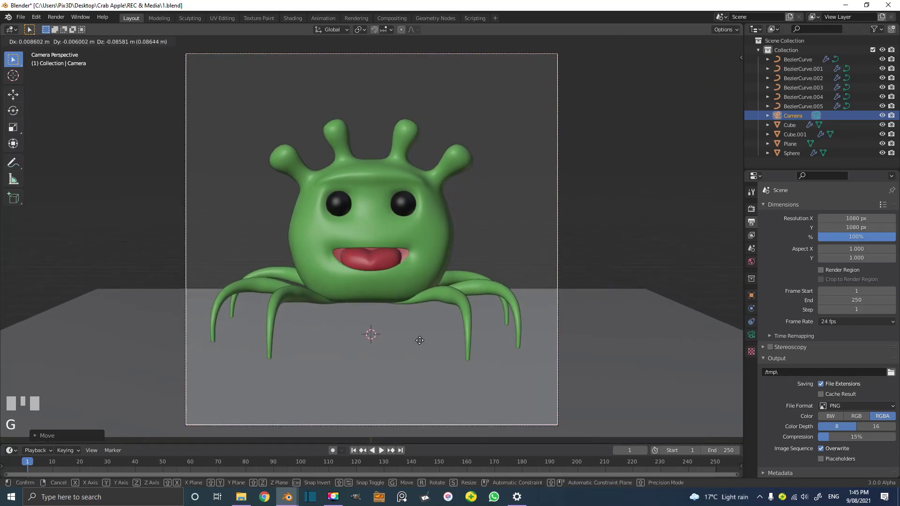
{"action": "left_click", "coordinate": [421, 339]}
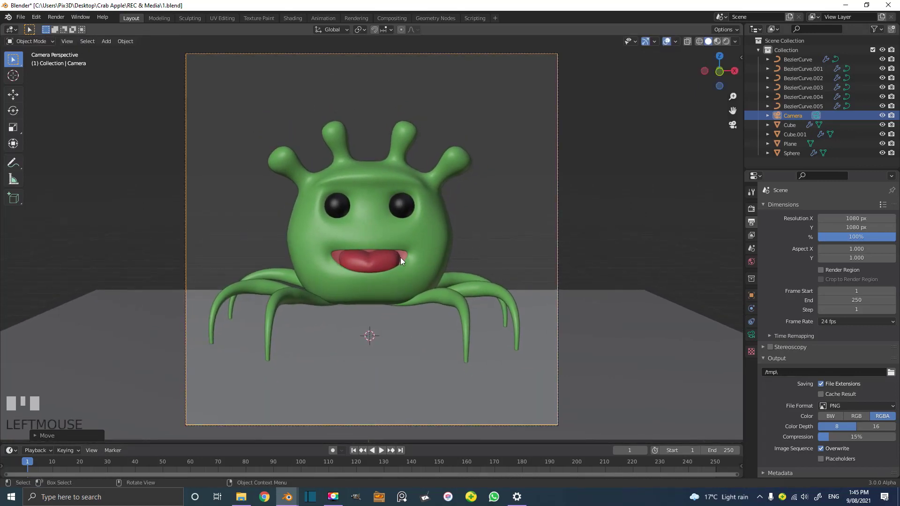
Open the body mesh for editing in front view with wireframe shading.
{"action": "key", "text": "KP_1"}
{"action": "scroll", "coordinate": [403, 281], "scroll_direction": "up", "scroll_amount": 5}
{"action": "left_click", "coordinate": [409, 287]}
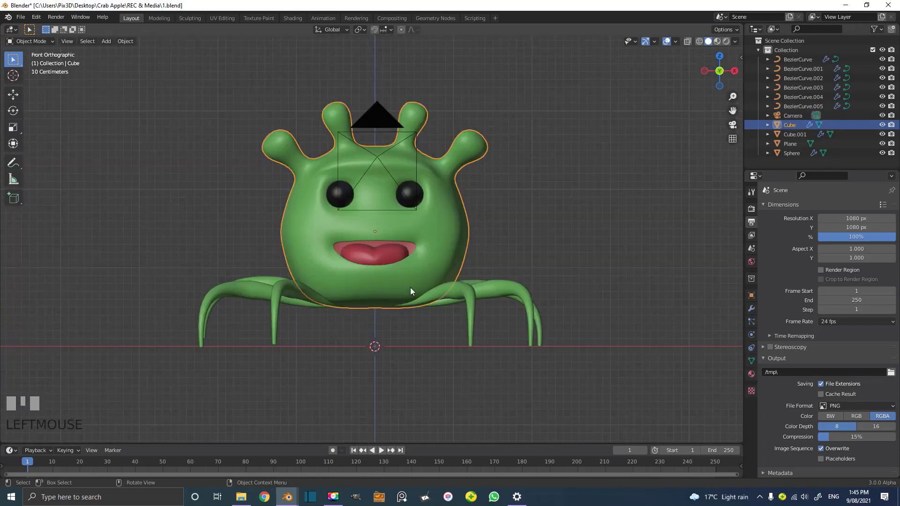
{"action": "key", "text": "Tab"}
{"action": "middle_click_drag", "start_coordinate": [407, 296], "coordinate": [386, 249], "text": "shift"}
{"action": "key", "text": "z"}
{"action": "left_click", "coordinate": [329, 232]}
{"action": "left_click_drag", "start_coordinate": [478, 280], "coordinate": [332, 241]}
{"action": "scroll", "coordinate": [458, 282], "scroll_direction": "up", "scroll_amount": 2}
{"action": "key", "text": "g"}
{"action": "right_click", "coordinate": [519, 303]}
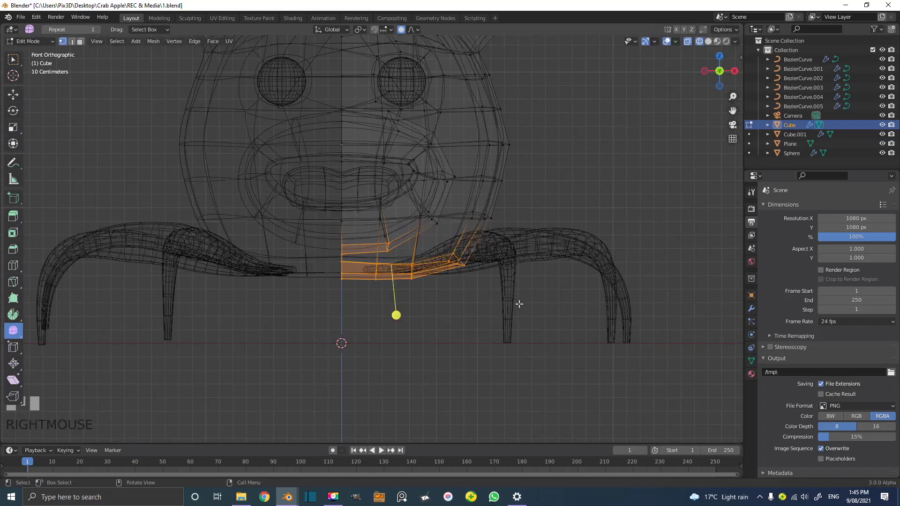
Move the lower outer vertices of the body inward about 0.1 m with proportional editing, and return to Object Mode with solid shading.
{"action": "left_click_drag", "start_coordinate": [519, 304], "coordinate": [450, 251]}
{"action": "key", "text": "g"}
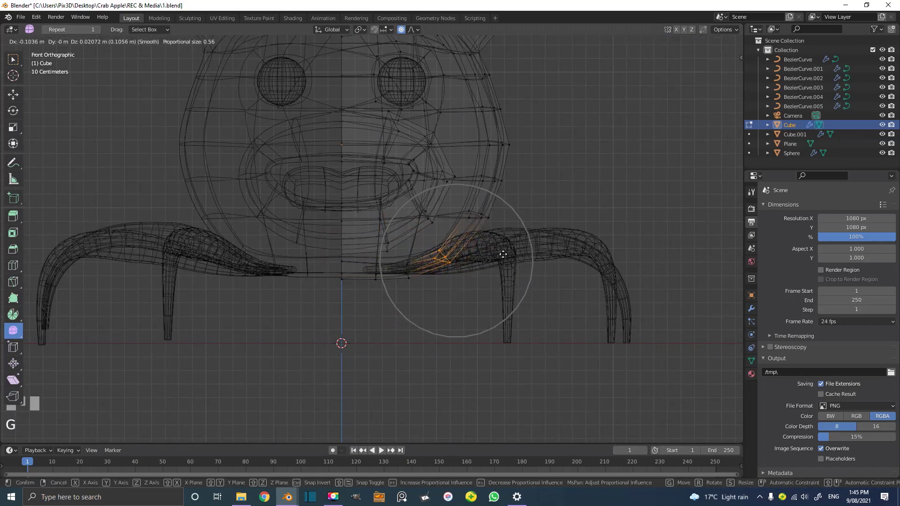
{"action": "left_click", "coordinate": [503, 254]}
{"action": "key", "text": "z"}
{"action": "left_click", "coordinate": [505, 254]}
{"action": "scroll", "coordinate": [487, 225], "scroll_direction": "down", "scroll_amount": 2}
{"action": "middle_click_drag", "start_coordinate": [469, 140], "coordinate": [472, 215], "text": "shift"}
{"action": "key", "text": "Tab"}
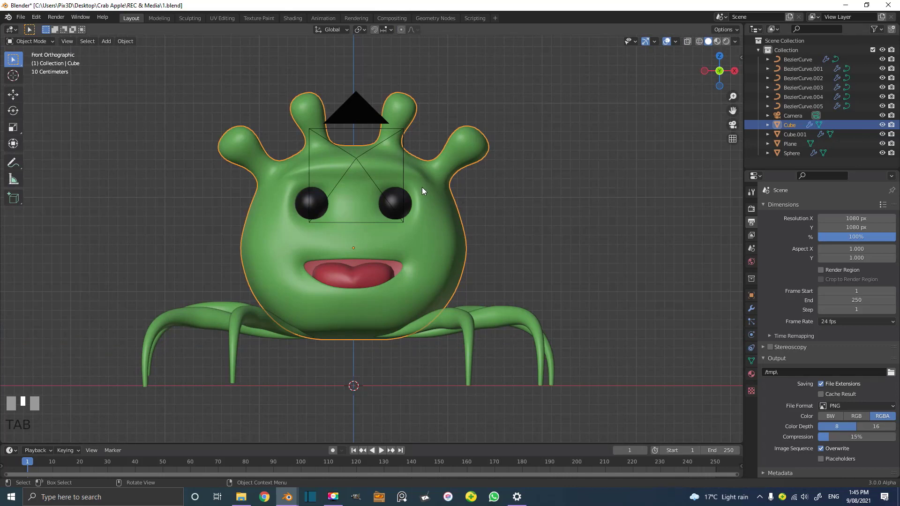
Select the body, eyes, tongue and camera together and move them up relative to the legs.
{"action": "left_click", "coordinate": [393, 198], "text": "shift"}
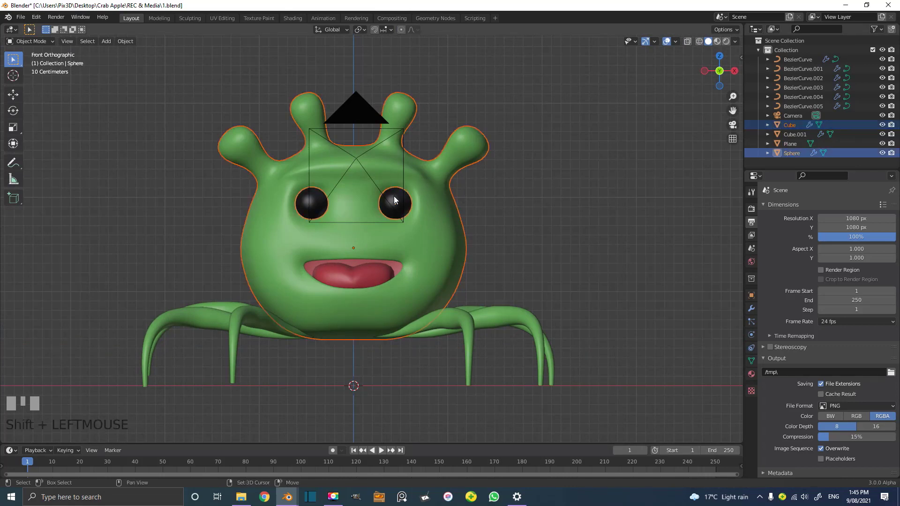
{"action": "left_click", "coordinate": [359, 277], "text": "shift"}
{"action": "left_click", "coordinate": [450, 331], "text": "shift"}
{"action": "left_click", "coordinate": [427, 252]}
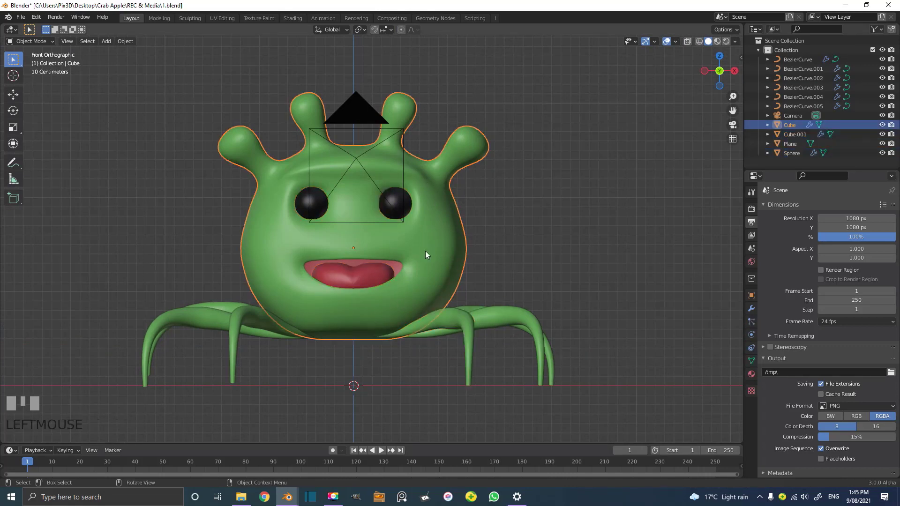
{"action": "left_click_drag", "start_coordinate": [393, 276], "coordinate": [254, 168]}
{"action": "key", "text": "g"}
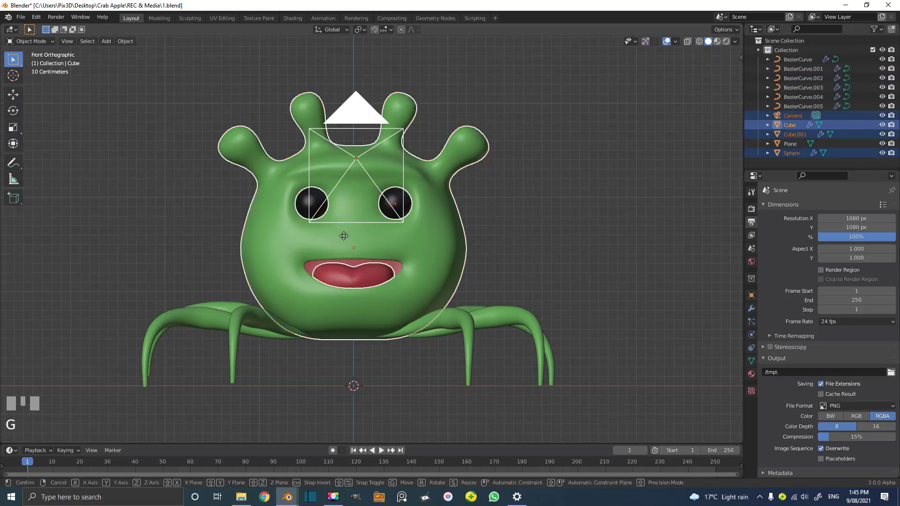
{"action": "left_click", "coordinate": [347, 201]}
Lower only the camera slightly along the Z axis to keep the raised character framed.
{"action": "left_click", "coordinate": [373, 91]}
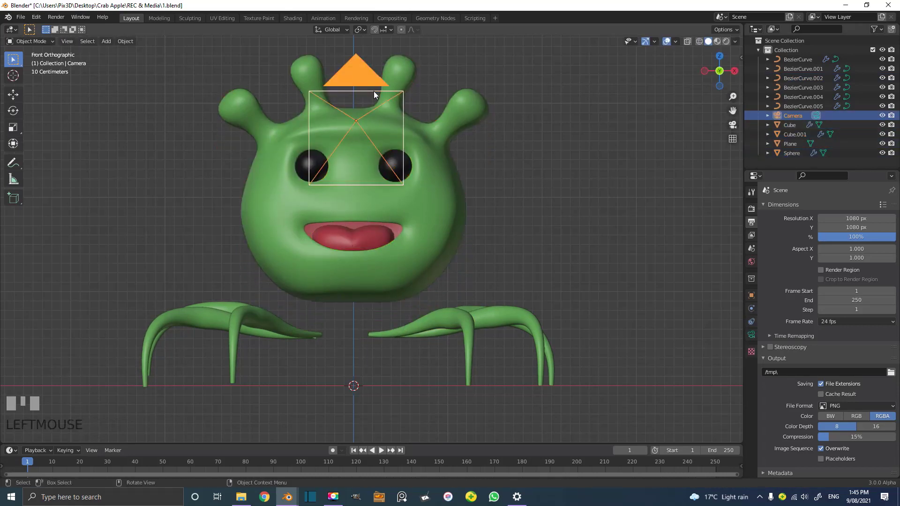
{"action": "key", "text": "g"}
{"action": "key", "text": "z"}
{"action": "left_click", "coordinate": [374, 111]}
Move the outer stalk's tip inward and upward on the body mesh and pull its base inward, using proportional editing.
{"action": "left_click", "coordinate": [437, 174]}
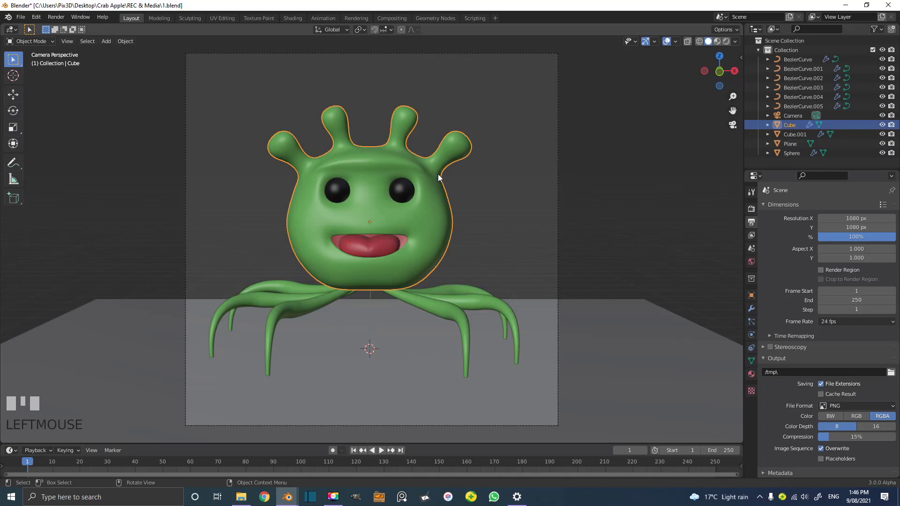
{"action": "scroll", "coordinate": [437, 174], "scroll_direction": "up", "scroll_amount": 1}
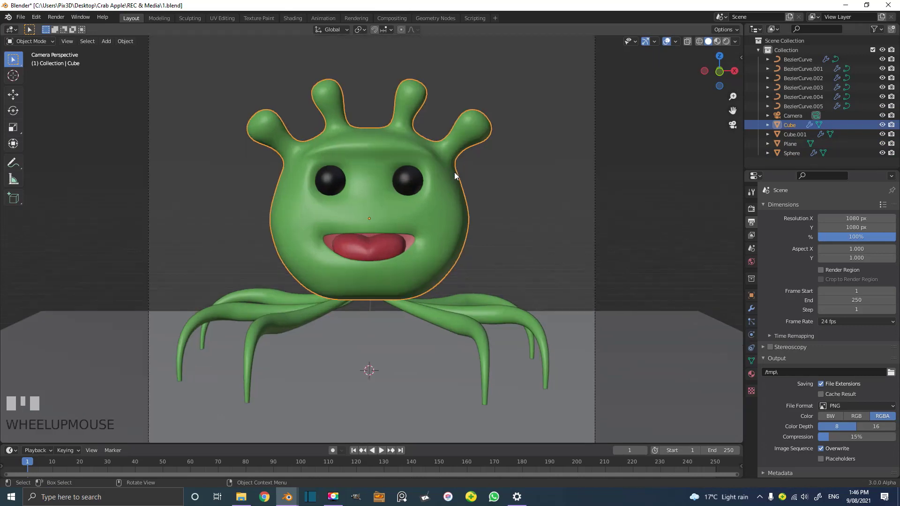
{"action": "key", "text": "Tab"}
{"action": "left_click_drag", "start_coordinate": [496, 155], "coordinate": [450, 92]}
{"action": "key", "text": "g"}
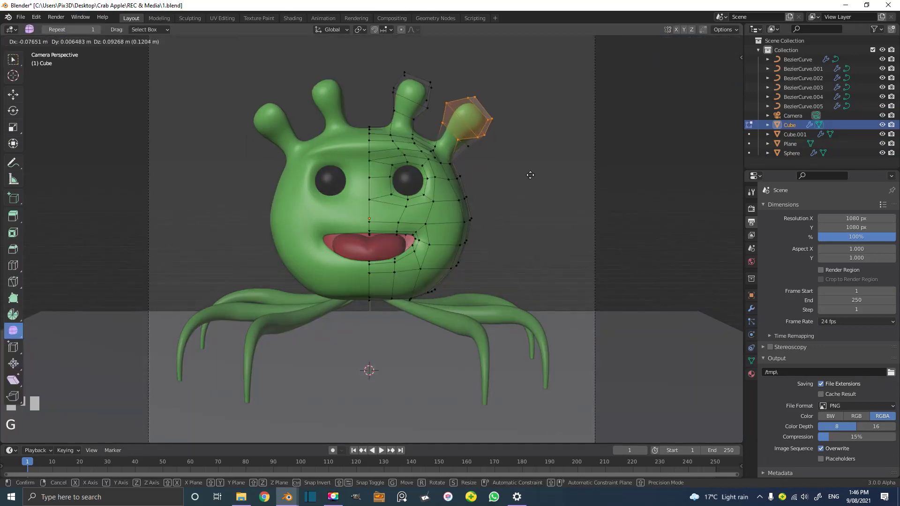
{"action": "right_click", "coordinate": [530, 174]}
{"action": "left_click", "coordinate": [401, 29]}
{"action": "key", "text": "g"}
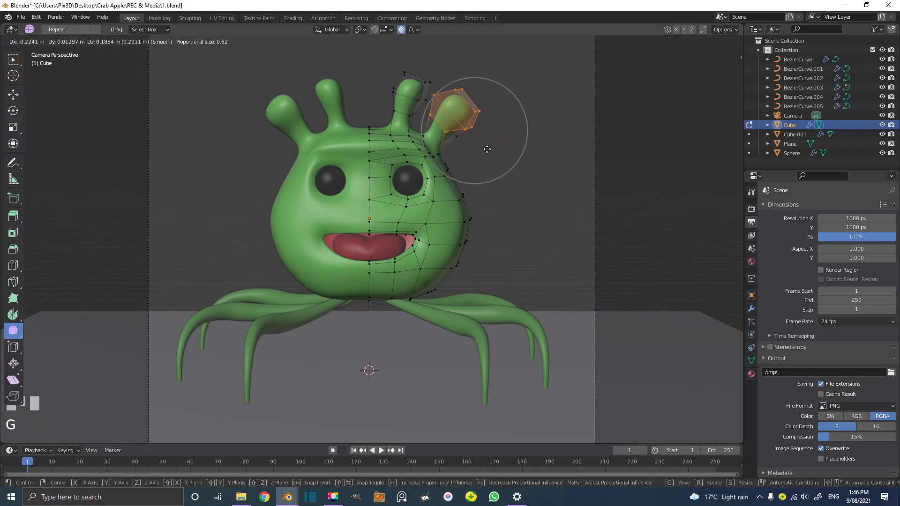
{"action": "scroll", "coordinate": [478, 149], "scroll_direction": "up", "scroll_amount": 3}
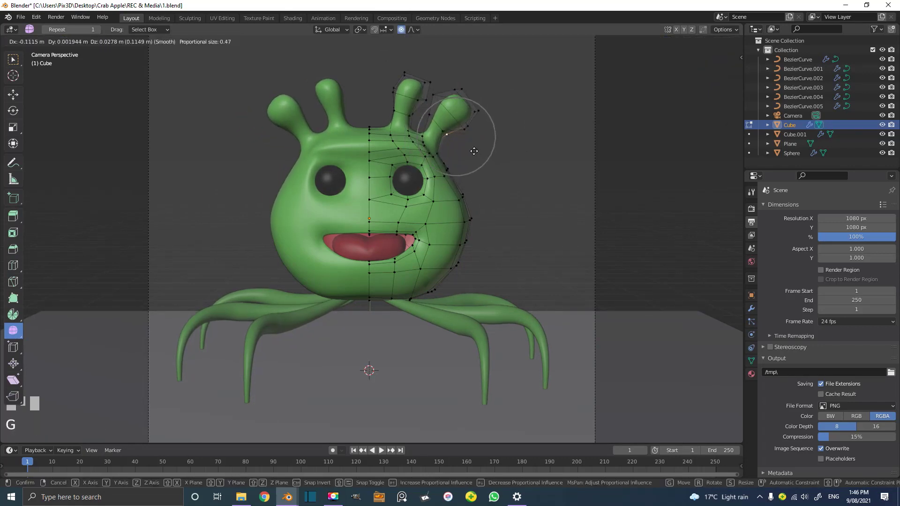
{"action": "left_click", "coordinate": [450, 156]}
Compare the shape with the finished crab apple in the other Blender window, and return to Object Mode with everything deselected.
{"action": "key", "text": "alt+Tab"}
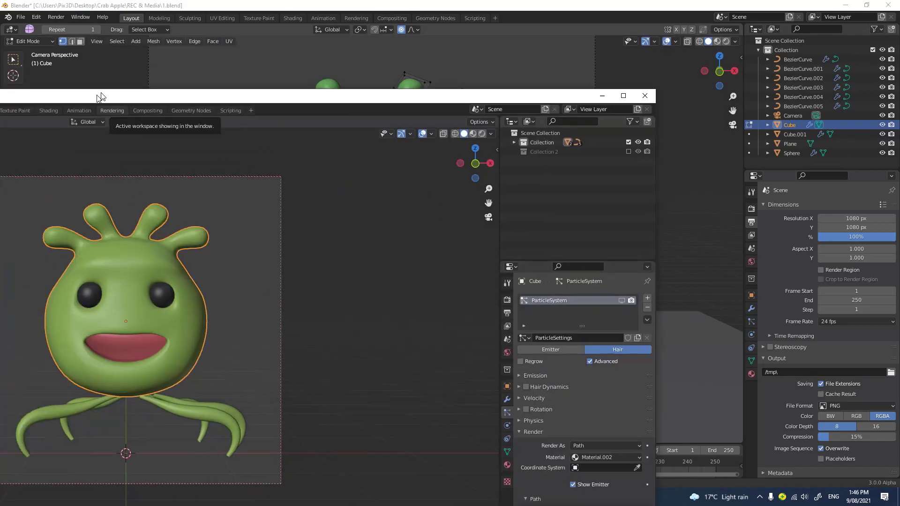
{"action": "key", "text": "alt+Tab"}
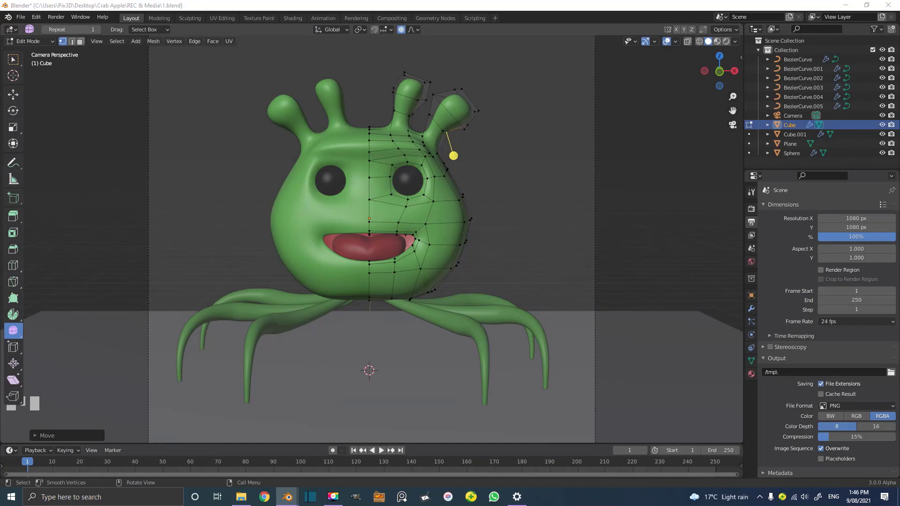
{"action": "left_click", "coordinate": [463, 201]}
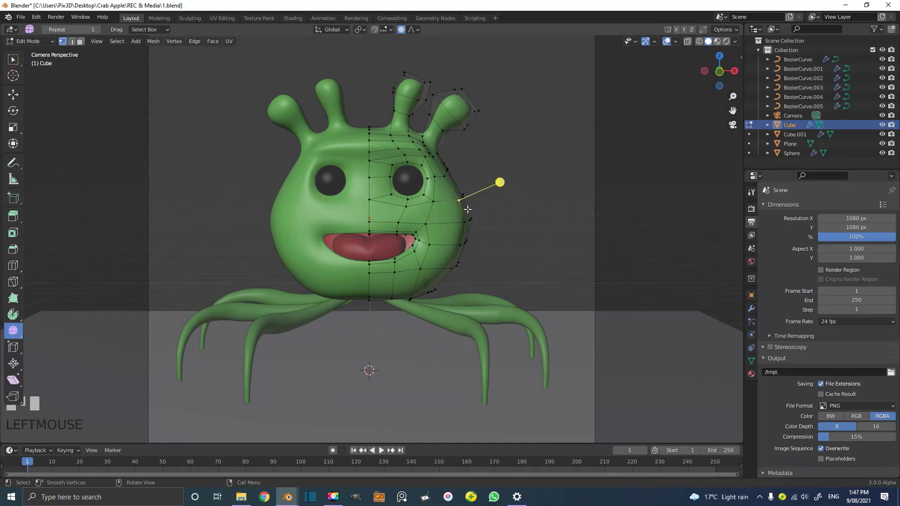
{"action": "key", "text": "Tab"}
{"action": "key", "text": "alt+a"}
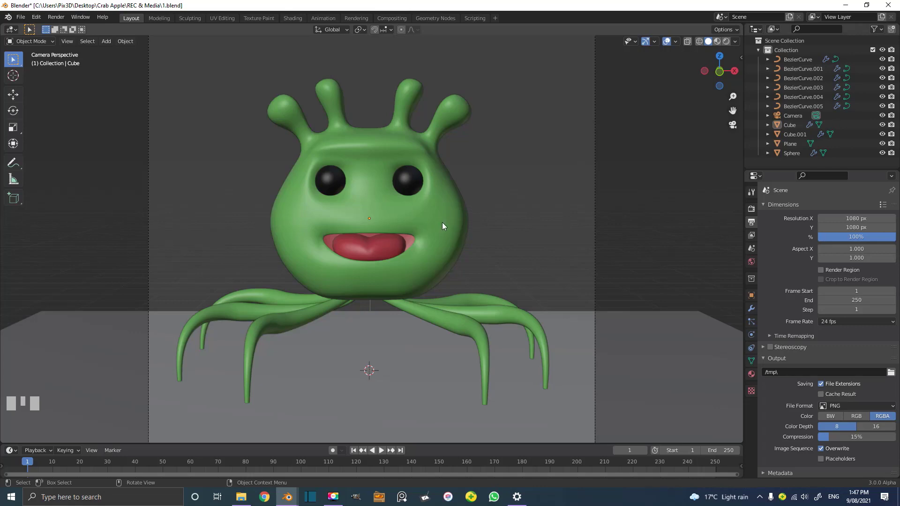
{"action": "scroll", "coordinate": [444, 243], "scroll_direction": "down", "scroll_amount": 1}
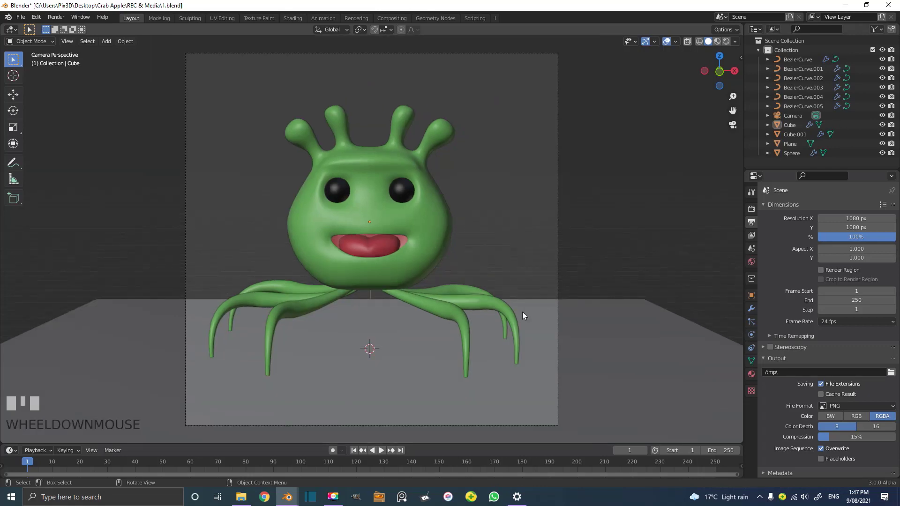